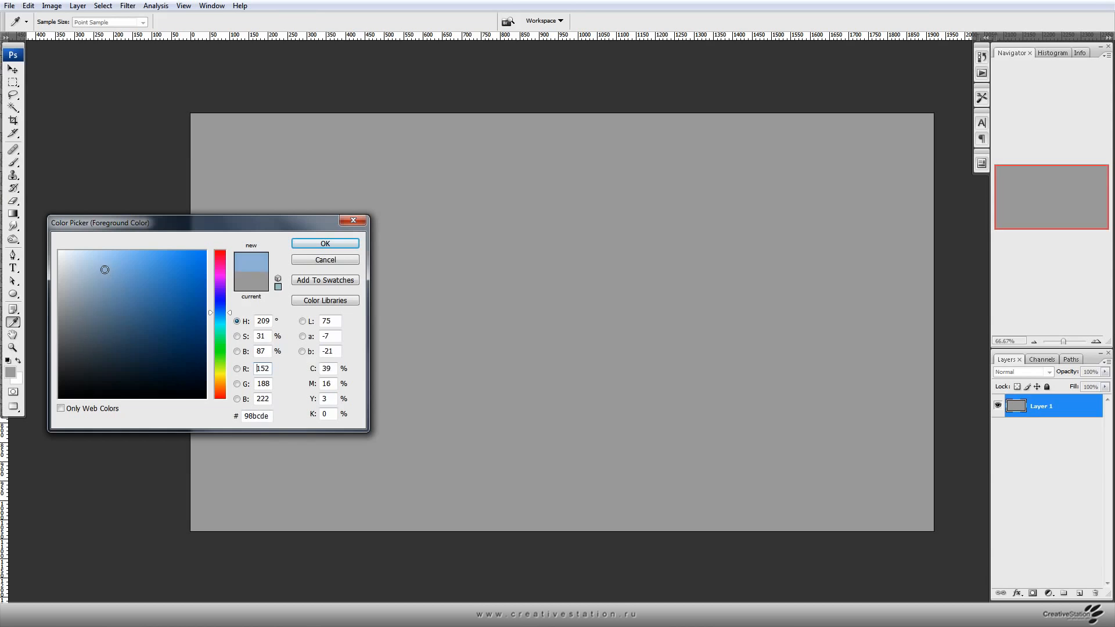
# Set the foreground to a light sky blue and brush it over the upper four fifths of the grey canvas.
pyautogui.click(115, 270)
pyautogui.click(325, 244)
pyautogui.press('b')
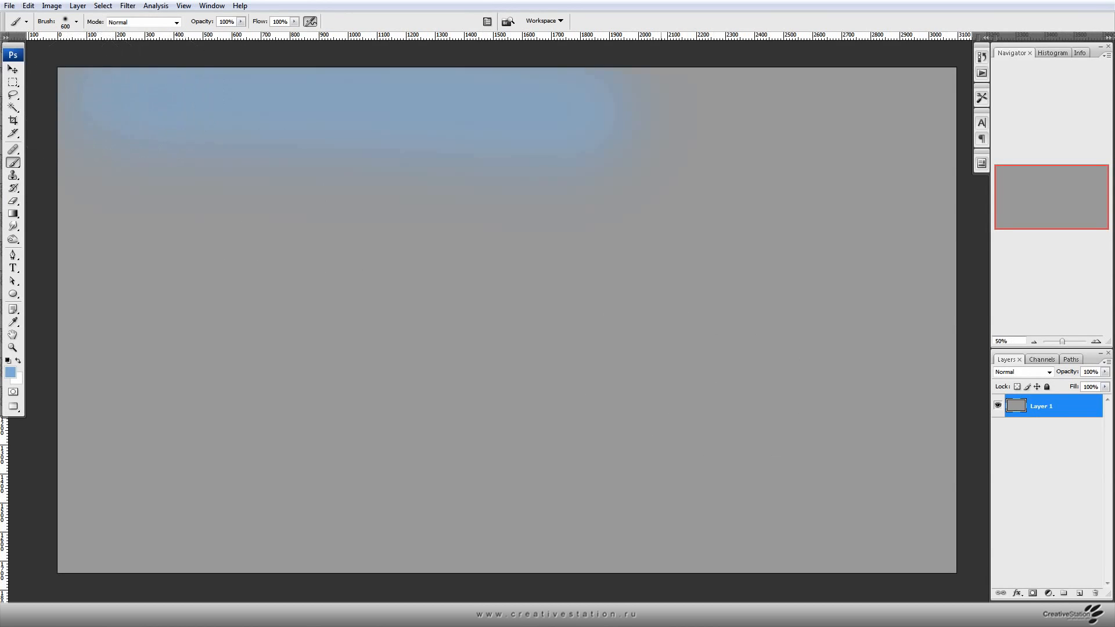
pyautogui.moveTo(1007, 360)
pyautogui.mouseDown()
pyautogui.moveTo(595, 358)
pyautogui.moveTo(184, 409)
pyautogui.mouseUp()
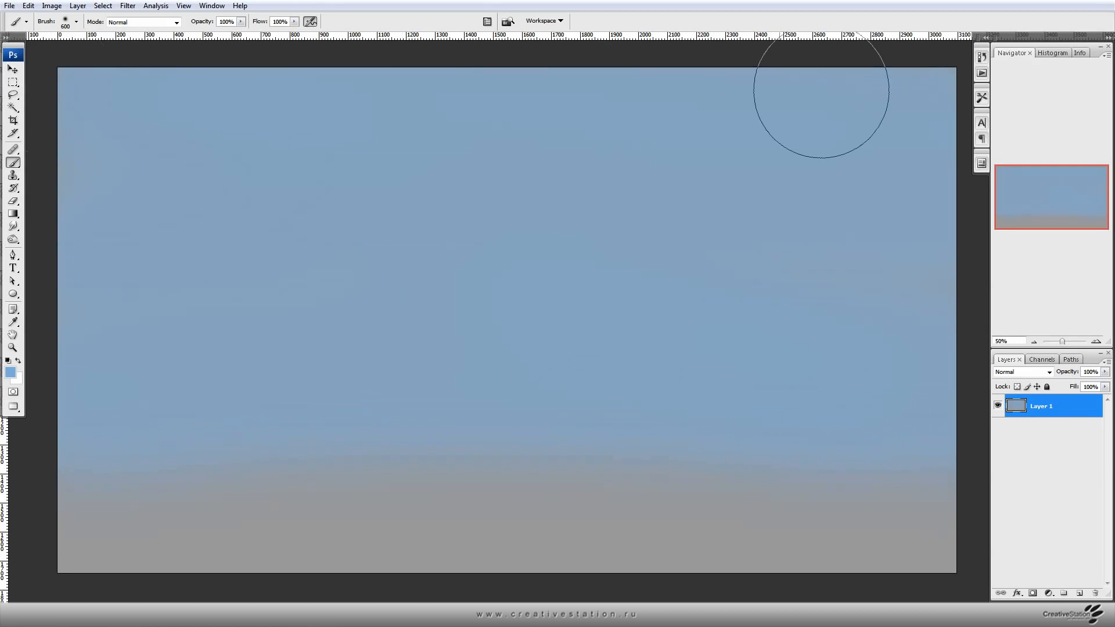
# Set the foreground to blue #7799c0 and paint a darker band across the top of the sky.
pyautogui.click(10, 373)
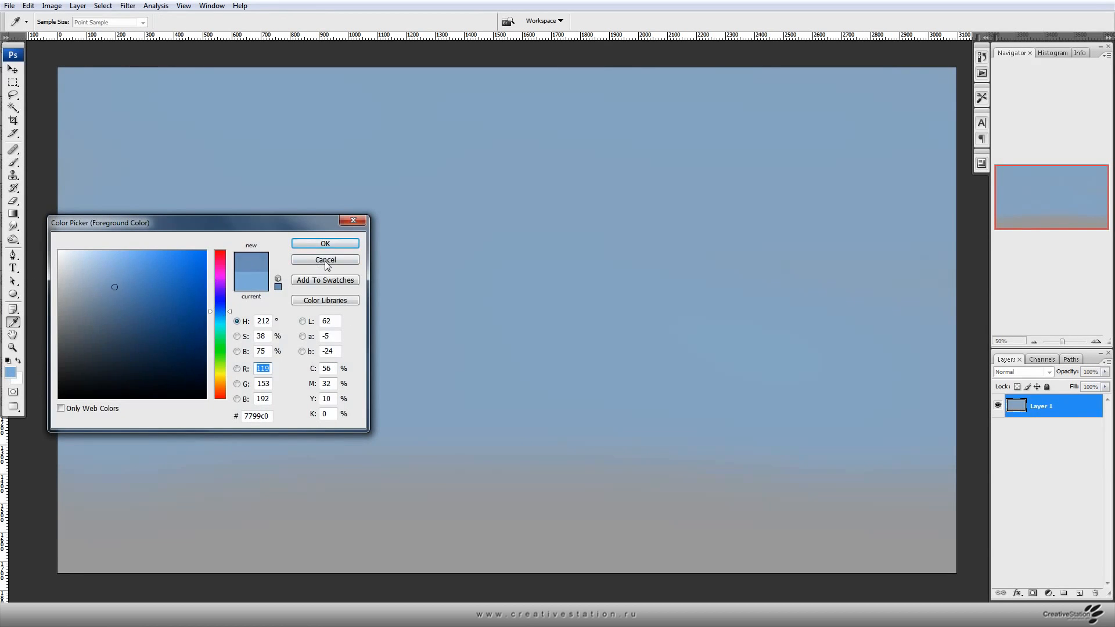
pyautogui.click(336, 244)
pyautogui.moveTo(47, 95); pyautogui.dragTo(1034, 98)
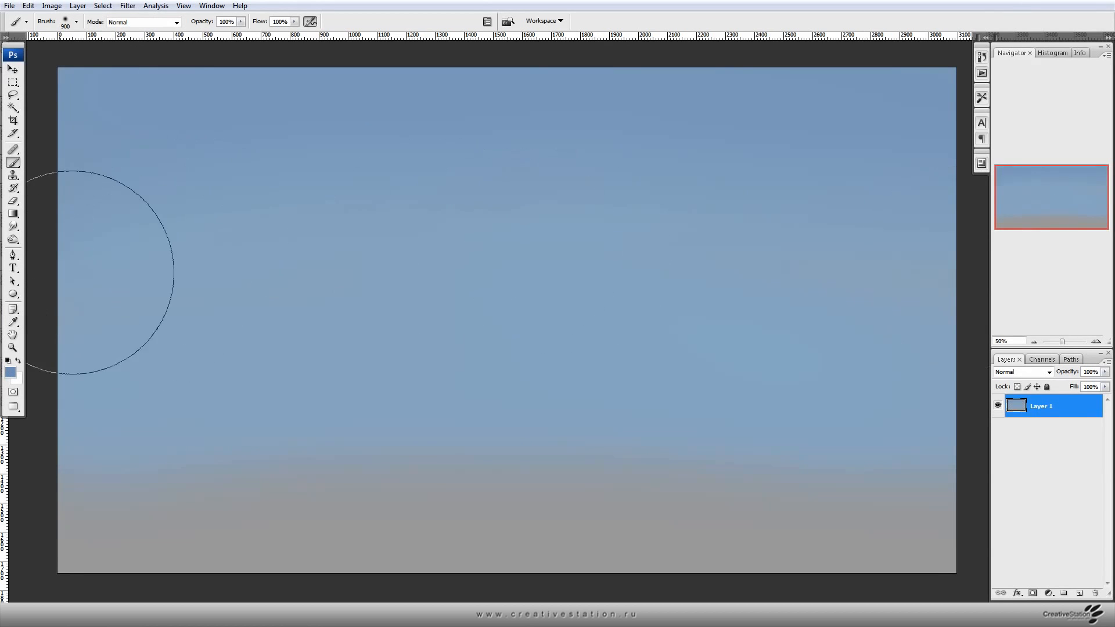
# Choose a pale grey-blue and paint a haze band low in the sky with a 400 px brush.
pyautogui.click(10, 374)
pyautogui.click(82, 279)
pyautogui.click(78, 282)
pyautogui.press('[')
pyautogui.press('[')
pyautogui.press('[')
pyautogui.press('[')
pyautogui.press('[')
pyautogui.press('[')
pyautogui.press('[')
pyautogui.moveTo(130, 411)
pyautogui.mouseDown()
pyautogui.moveTo(705, 410)
pyautogui.moveTo(110, 401)
pyautogui.mouseUp()
pyautogui.moveTo(70, 370); pyautogui.dragTo(216, 375)
pyautogui.hotkey('ctrl', 'z')
pyautogui.hotkey('ctrl', '-')
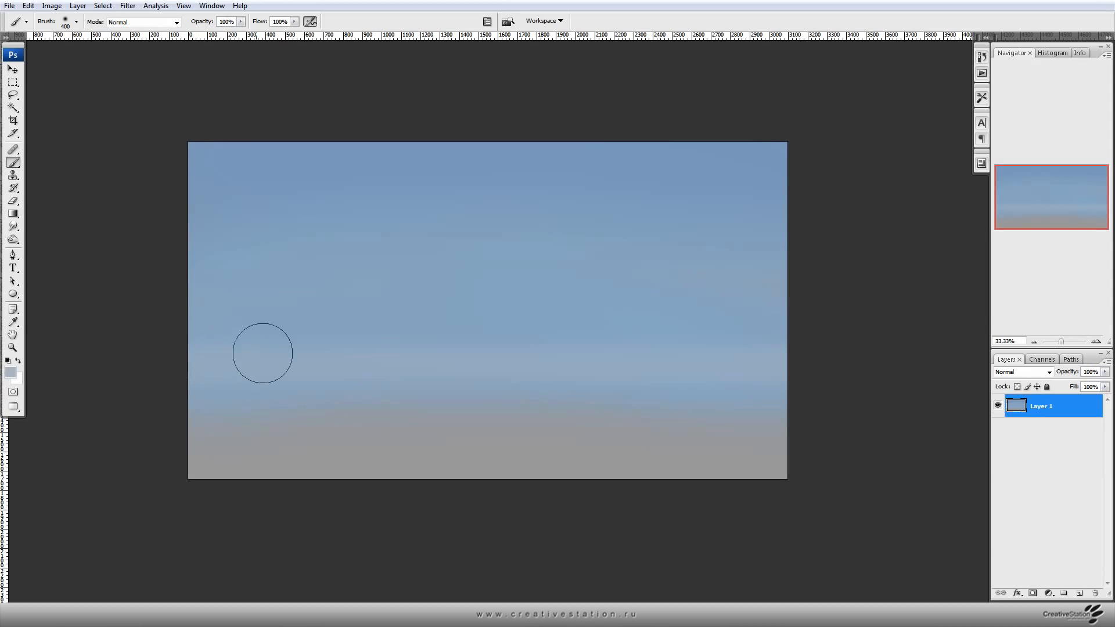
# Sample the blue of the upper sky and repaint the upper sky with it using a larger brush.
pyautogui.keyDown('alt'); pyautogui.click(277, 213); pyautogui.keyUp('alt')
pyautogui.click(11, 373)
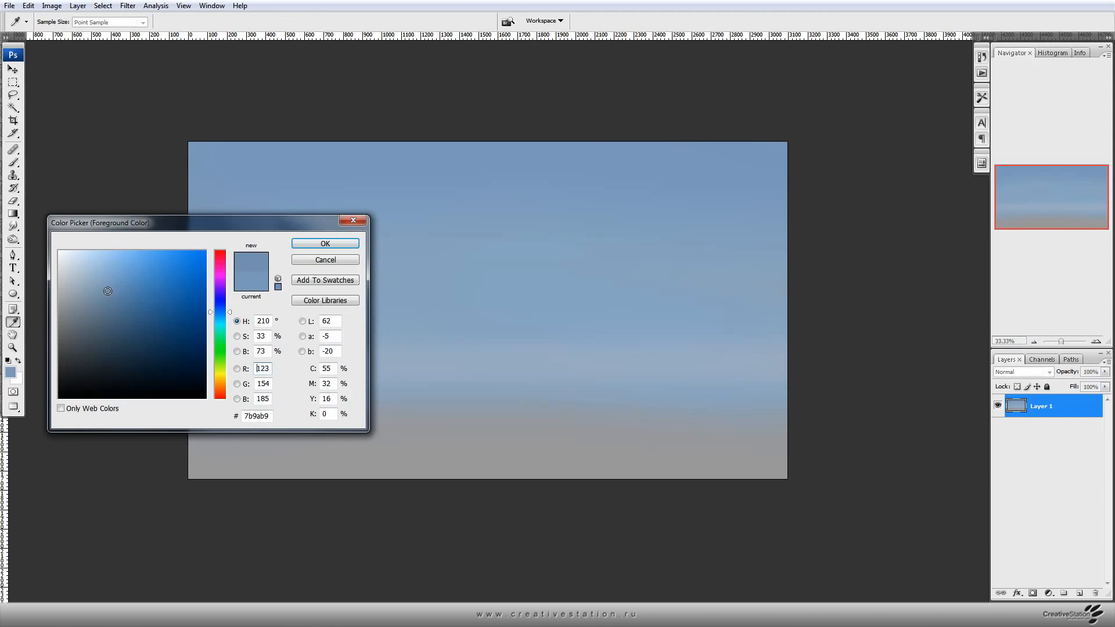
pyautogui.click(325, 245)
pyautogui.press(']')
pyautogui.press(']')
pyautogui.press(']')
pyautogui.press(']')
pyautogui.press(']')
pyautogui.moveTo(200, 196)
pyautogui.mouseDown()
pyautogui.moveTo(125, 225)
pyautogui.moveTo(267, 150)
pyautogui.moveTo(548, 237)
pyautogui.mouseUp()
# Select the canvas's upper-left corner with a Quick Mask gradient and brighten it with Curves, input 142 to output 160.
pyautogui.press('q')
pyautogui.press('g')
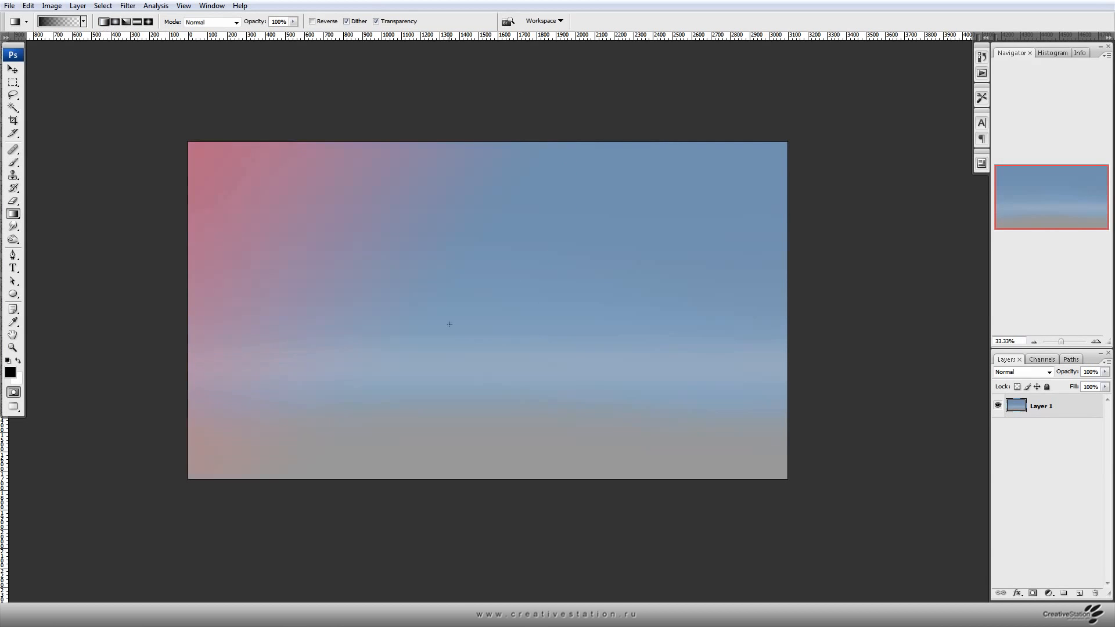
pyautogui.moveTo(359, 237); pyautogui.dragTo(359, 237)
pyautogui.press('q')
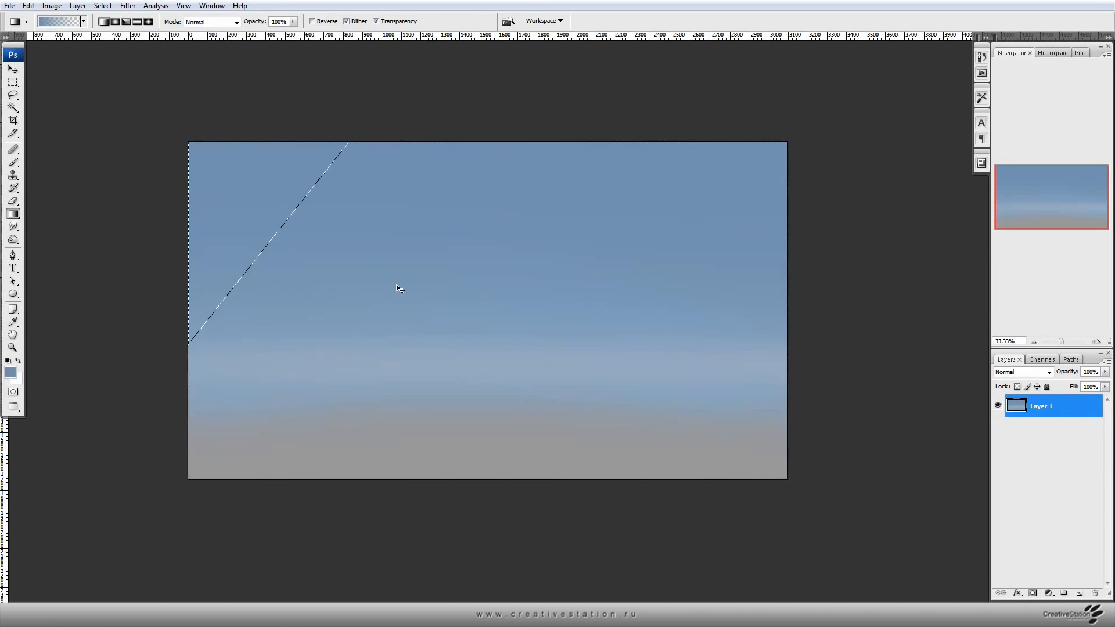
pyautogui.hotkey('ctrl', 'm')
pyautogui.moveTo(786, 375); pyautogui.dragTo(785, 366)
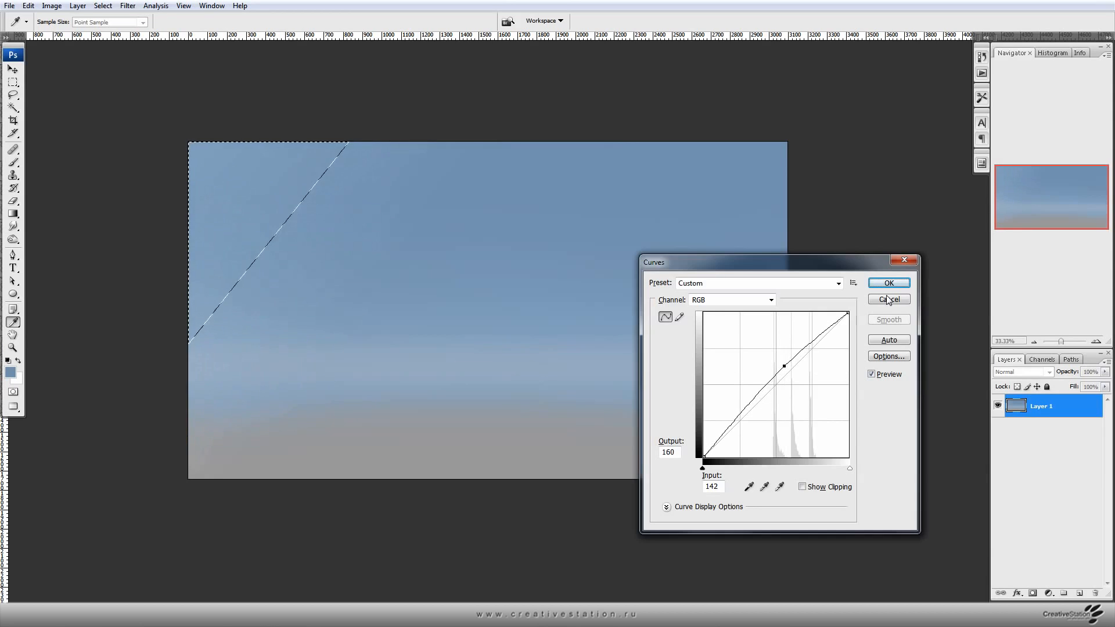
pyautogui.press('Return')
# Add a new layer above the sky and choose the 63 px rough textured brush preset.
pyautogui.click(1079, 593)
pyautogui.press('F5')
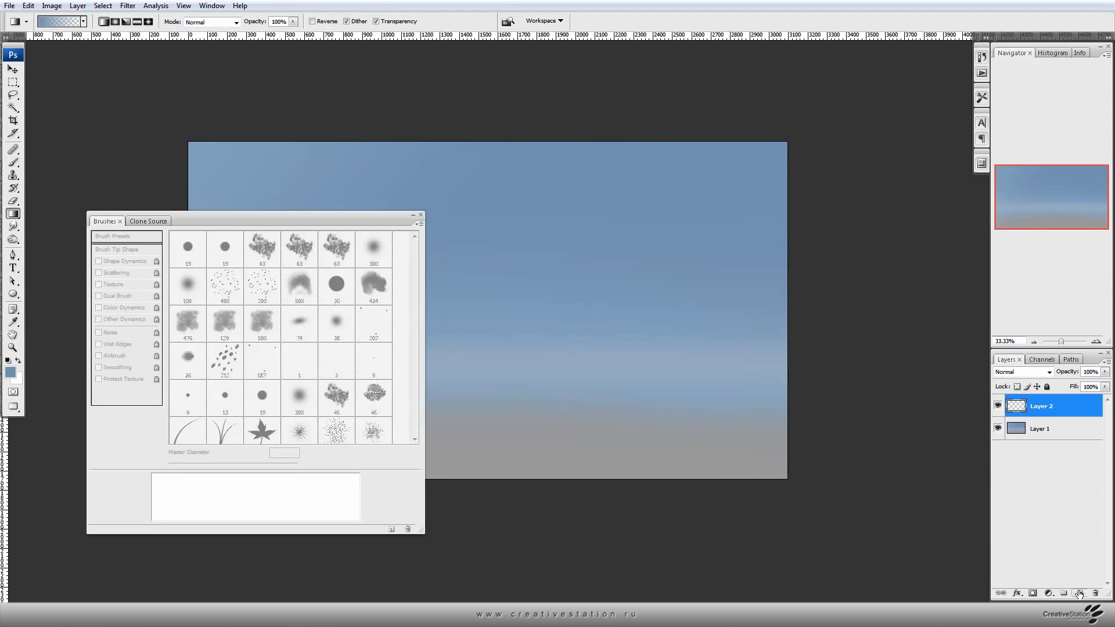
pyautogui.press('b')
pyautogui.click(289, 249)
pyautogui.press('F5')
pyautogui.hotkey('ctrl', '+')
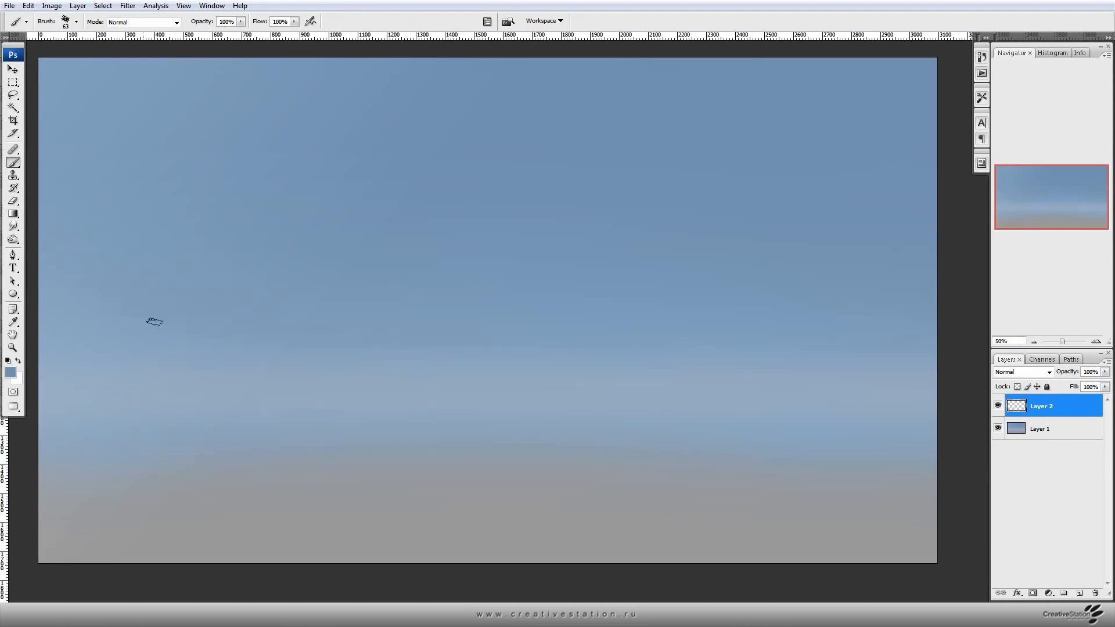
# Choose a muted grey-blue and paint distant mountain silhouettes with a peak on each side and a low valley between.
pyautogui.click(12, 373)
pyautogui.press('Return')
pyautogui.moveTo(776, 401)
pyautogui.mouseDown()
pyautogui.moveTo(923, 311)
pyautogui.moveTo(802, 363)
pyautogui.mouseUp()
pyautogui.hotkey('ctrl', 'alt', 'z')
pyautogui.hotkey('ctrl', 'alt', 'z')
pyautogui.press('[')
pyautogui.moveTo(587, 340); pyautogui.dragTo(723, 285)
pyautogui.moveTo(633, 337); pyautogui.dragTo(711, 343)
pyautogui.moveTo(770, 259); pyautogui.dragTo(784, 292)
pyautogui.moveTo(860, 286)
pyautogui.mouseDown()
pyautogui.moveTo(909, 368)
pyautogui.moveTo(565, 348)
pyautogui.moveTo(856, 378)
pyautogui.moveTo(339, 335)
pyautogui.mouseUp()
pyautogui.moveTo(258, 335); pyautogui.dragTo(489, 336)
pyautogui.moveTo(633, 333); pyautogui.dragTo(642, 364)
pyautogui.moveTo(841, 293)
pyautogui.mouseDown()
pyautogui.moveTo(817, 274)
pyautogui.moveTo(944, 326)
pyautogui.moveTo(650, 314)
pyautogui.moveTo(495, 353)
pyautogui.moveTo(284, 364)
pyautogui.moveTo(221, 289)
pyautogui.moveTo(137, 242)
pyautogui.moveTo(243, 338)
pyautogui.moveTo(147, 262)
pyautogui.moveTo(139, 309)
pyautogui.moveTo(194, 370)
pyautogui.moveTo(137, 317)
pyautogui.moveTo(102, 347)
pyautogui.moveTo(144, 316)
pyautogui.moveTo(138, 341)
pyautogui.moveTo(63, 340)
pyautogui.moveTo(137, 354)
pyautogui.moveTo(315, 327)
pyautogui.moveTo(148, 398)
pyautogui.moveTo(276, 397)
pyautogui.moveTo(621, 496)
pyautogui.moveTo(65, 536)
pyautogui.moveTo(548, 455)
pyautogui.moveTo(76, 363)
pyautogui.mouseUp()
# Enlarge the brush to 600 px, choose a darker grey-blue and paint it over both mountains and the foreground.
pyautogui.press(']')
pyautogui.press(']')
pyautogui.press(']')
pyautogui.press(']')
pyautogui.press(']')
pyautogui.click(10, 372)
pyautogui.click(324, 251)
pyautogui.moveTo(739, 259); pyautogui.dragTo(894, 360)
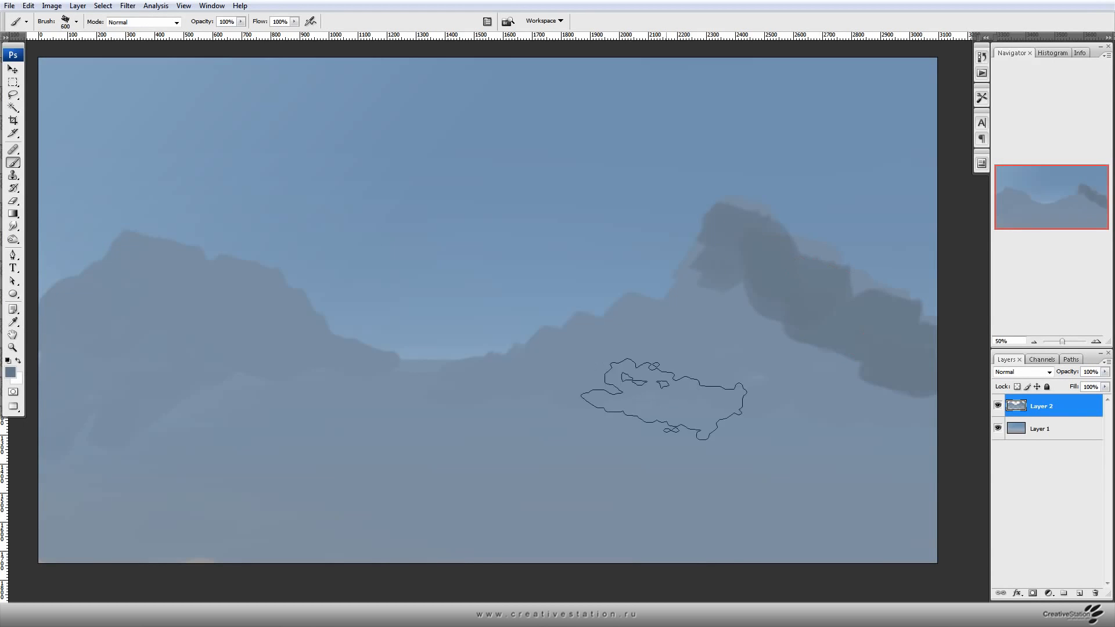
pyautogui.moveTo(634, 379); pyautogui.dragTo(549, 413)
pyautogui.press(']')
pyautogui.moveTo(608, 355)
pyautogui.mouseDown()
pyautogui.moveTo(545, 425)
pyautogui.moveTo(255, 449)
pyautogui.moveTo(160, 263)
pyautogui.mouseUp()
pyautogui.moveTo(256, 331)
pyautogui.mouseDown()
pyautogui.moveTo(209, 470)
pyautogui.moveTo(62, 375)
pyautogui.moveTo(87, 334)
pyautogui.mouseUp()
# Reduce the brush size and fill in the mountain ridges and the lower foreground with the darker grey-blue.
pyautogui.press('[')
pyautogui.press('[')
pyautogui.press('[')
pyautogui.moveTo(871, 546); pyautogui.dragTo(940, 525)
pyautogui.moveTo(832, 290); pyautogui.dragTo(726, 256)
pyautogui.moveTo(656, 325)
pyautogui.mouseDown()
pyautogui.moveTo(498, 378)
pyautogui.moveTo(326, 289)
pyautogui.mouseUp()
# Add a new layer beneath the mountain layer and choose a soft cloud-shaped brush preset.
pyautogui.click(1080, 593)
pyautogui.moveTo(1039, 406); pyautogui.dragTo(1040, 439)
pyautogui.click(211, 5)
pyautogui.click(221, 65)
pyautogui.click(293, 280)
pyautogui.press('F5')
# Choose a dark slate blue and paint a large storm cloud over the right sky and down behind the valley.
pyautogui.click(11, 373)
pyautogui.moveTo(99, 314)
pyautogui.mouseDown()
pyautogui.moveTo(107, 292)
pyautogui.moveTo(102, 336)
pyautogui.mouseUp()
pyautogui.click(321, 244)
pyautogui.press(']')
pyautogui.press(']')
pyautogui.press(']')
pyautogui.press(']')
pyautogui.moveTo(372, 52)
pyautogui.mouseDown()
pyautogui.moveTo(962, 201)
pyautogui.moveTo(953, 215)
pyautogui.mouseUp()
pyautogui.moveTo(872, 128); pyautogui.dragTo(642, 87)
pyautogui.hotkey('ctrl', 'alt', 'z')
pyautogui.hotkey('ctrl', 'alt', 'z')
pyautogui.moveTo(438, 44)
pyautogui.mouseDown()
pyautogui.moveTo(655, 174)
pyautogui.moveTo(836, 55)
pyautogui.moveTo(866, 203)
pyautogui.mouseUp()
pyautogui.moveTo(593, 279)
pyautogui.mouseDown()
pyautogui.moveTo(424, 325)
pyautogui.moveTo(587, 44)
pyautogui.moveTo(883, 209)
pyautogui.mouseUp()
pyautogui.moveTo(302, 38)
pyautogui.mouseDown()
pyautogui.moveTo(488, 61)
pyautogui.moveTo(899, 224)
pyautogui.mouseUp()
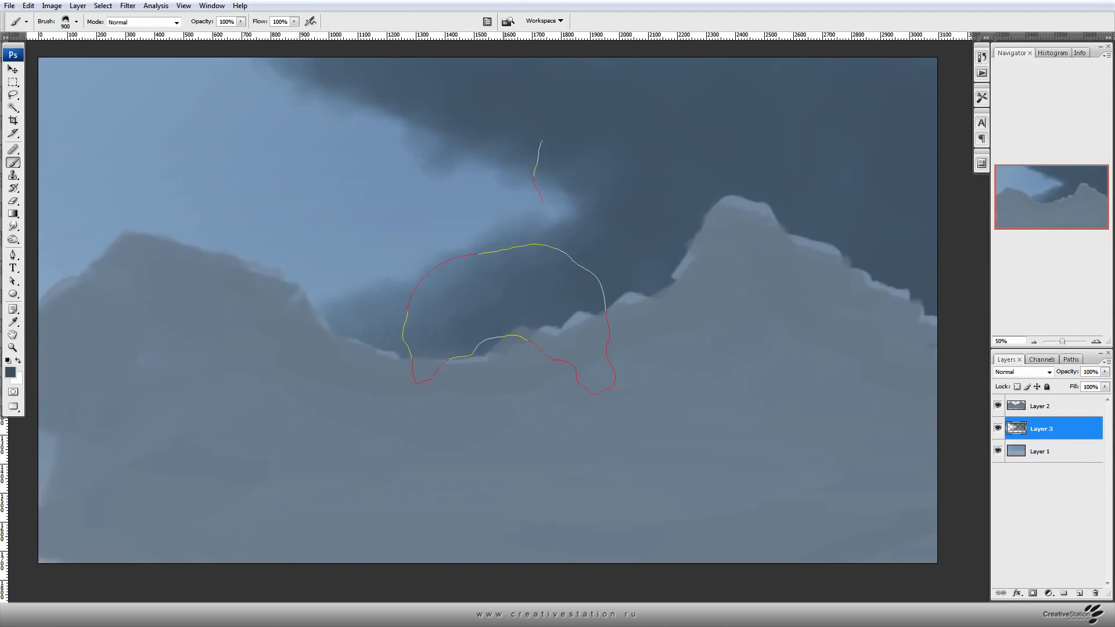
pyautogui.moveTo(369, 325); pyautogui.dragTo(395, 342)
# Choose a lighter grey-blue and paint the left edges of the storm cloud with a smaller brush.
pyautogui.click(11, 372)
pyautogui.click(91, 314)
pyautogui.click(325, 244)
pyautogui.press('[')
pyautogui.press('[')
pyautogui.press('[')
pyautogui.moveTo(383, 296); pyautogui.dragTo(557, 233)
pyautogui.press(']')
pyautogui.moveTo(500, 203)
pyautogui.mouseDown()
pyautogui.moveTo(419, 137)
pyautogui.moveTo(378, 64)
pyautogui.moveTo(471, 93)
pyautogui.mouseUp()
# Sample the storm cloud's colour, darken it and deepen the upper-right part of the cloud with a larger brush.
pyautogui.keyDown('alt'); pyautogui.click(859, 130); pyautogui.keyUp('alt')
pyautogui.click(13, 371)
pyautogui.press('Return')
pyautogui.press('b')
pyautogui.press(']')
pyautogui.press(']')
pyautogui.press(']')
pyautogui.press(']')
pyautogui.press(']')
pyautogui.moveTo(923, 215)
pyautogui.mouseDown()
pyautogui.moveTo(925, 50)
pyautogui.moveTo(714, 61)
pyautogui.mouseUp()
# Choose a light grey-blue with a shifted hue and paint highlights on the low cloud bank above the valley.
pyautogui.click(12, 372)
pyautogui.click(85, 281)
pyautogui.click(221, 307)
pyautogui.moveTo(222, 306); pyautogui.dragTo(221, 312)
pyautogui.click(325, 243)
pyautogui.press('[')
pyautogui.press('[')
pyautogui.press('[')
pyautogui.press('[')
pyautogui.moveTo(372, 299)
pyautogui.mouseDown()
pyautogui.moveTo(350, 281)
pyautogui.moveTo(545, 222)
pyautogui.mouseUp()
pyautogui.press('[')
pyautogui.press('[')
pyautogui.moveTo(490, 284); pyautogui.dragTo(355, 320)
# Enlarge the brush to 900 px and paint the light grey-blue highlights over the upper cloud's left side.
pyautogui.press(']')
pyautogui.press(']')
pyautogui.press(']')
pyautogui.moveTo(479, 160)
pyautogui.mouseDown()
pyautogui.moveTo(360, 50)
pyautogui.moveTo(635, 50)
pyautogui.moveTo(334, 61)
pyautogui.mouseUp()
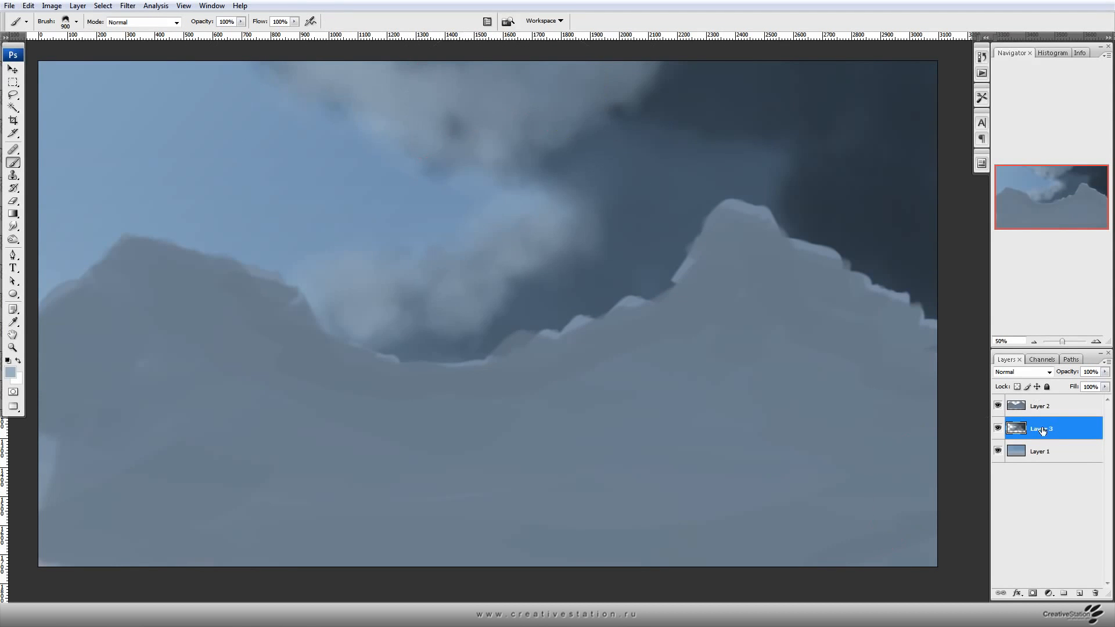
# Select Layer 2, sample the mountain's grey-blue and shift the foreground colour to a muted green.
pyautogui.click(1038, 405)
pyautogui.press('F5')
pyautogui.press('F5')
pyautogui.keyDown('alt'); pyautogui.click(564, 434); pyautogui.keyUp('alt')
pyautogui.click(10, 373)
pyautogui.click(224, 346)
pyautogui.moveTo(224, 346); pyautogui.dragTo(224, 348)
pyautogui.moveTo(92, 318)
pyautogui.mouseDown()
pyautogui.moveTo(95, 333)
pyautogui.moveTo(89, 324)
pyautogui.mouseUp()
pyautogui.click(308, 244)
# Paint the right mountain and the valley slope muted green, using a large brush for the mass and a smaller one for the edges.
pyautogui.press(']')
pyautogui.press(']')
pyautogui.press(']')
pyautogui.press(']')
pyautogui.press(']')
pyautogui.press(']')
pyautogui.press(']')
pyautogui.press(']')
pyautogui.press(']')
pyautogui.press(']')
pyautogui.moveTo(685, 401)
pyautogui.mouseDown()
pyautogui.moveTo(717, 363)
pyautogui.moveTo(568, 420)
pyautogui.mouseUp()
pyautogui.moveTo(568, 420)
pyautogui.mouseDown()
pyautogui.moveTo(738, 359)
pyautogui.moveTo(926, 391)
pyautogui.moveTo(749, 250)
pyautogui.mouseUp()
pyautogui.moveTo(750, 250)
pyautogui.mouseDown()
pyautogui.moveTo(818, 288)
pyautogui.moveTo(747, 535)
pyautogui.moveTo(680, 474)
pyautogui.moveTo(515, 388)
pyautogui.moveTo(709, 314)
pyautogui.moveTo(623, 328)
pyautogui.moveTo(737, 202)
pyautogui.mouseUp()
pyautogui.press('[')
pyautogui.press('[')
pyautogui.press('[')
pyautogui.moveTo(792, 233); pyautogui.dragTo(893, 312)
pyautogui.moveTo(416, 380); pyautogui.dragTo(642, 338)
# Enlarge the brush to 400 px and cover the left hill and the foreground with muted green.
pyautogui.press(']')
pyautogui.press(']')
pyautogui.moveTo(142, 321); pyautogui.dragTo(361, 389)
pyautogui.moveTo(131, 494); pyautogui.dragTo(187, 403)
pyautogui.moveTo(191, 319)
pyautogui.mouseDown()
pyautogui.moveTo(129, 356)
pyautogui.moveTo(187, 286)
pyautogui.moveTo(145, 278)
pyautogui.moveTo(213, 502)
pyautogui.moveTo(311, 424)
pyautogui.moveTo(373, 511)
pyautogui.moveTo(464, 546)
pyautogui.mouseUp()
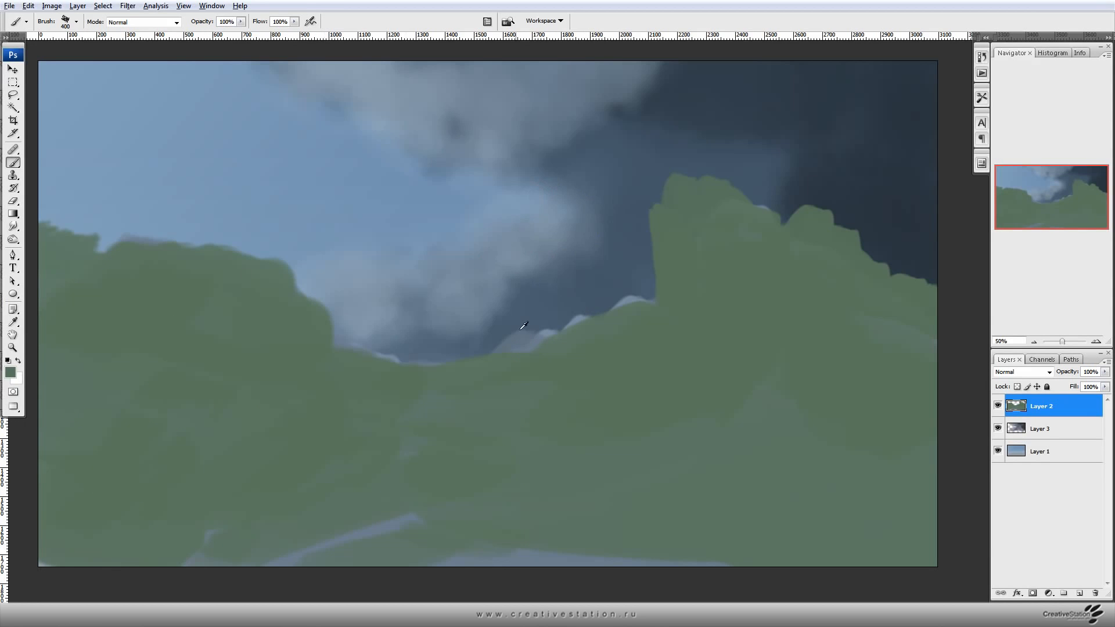
# Paint layered grey-blue distant hills along the valley horizon with a 175 px brush.
pyautogui.press('[')
pyautogui.press('[')
pyautogui.press('[')
pyautogui.moveTo(507, 349); pyautogui.dragTo(635, 295)
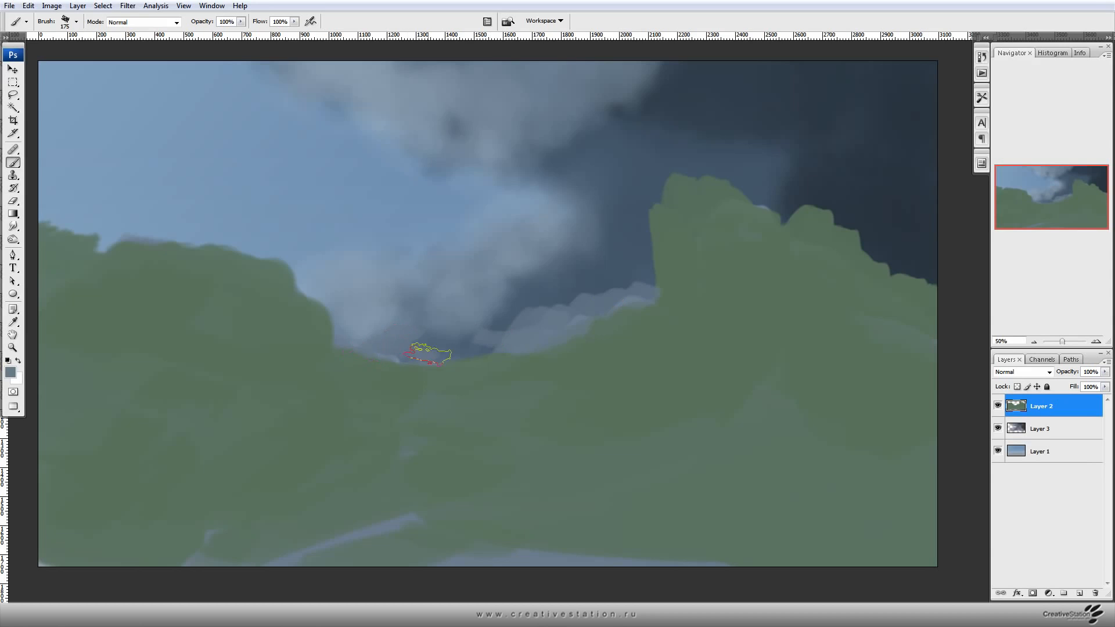
pyautogui.moveTo(410, 334); pyautogui.dragTo(604, 305)
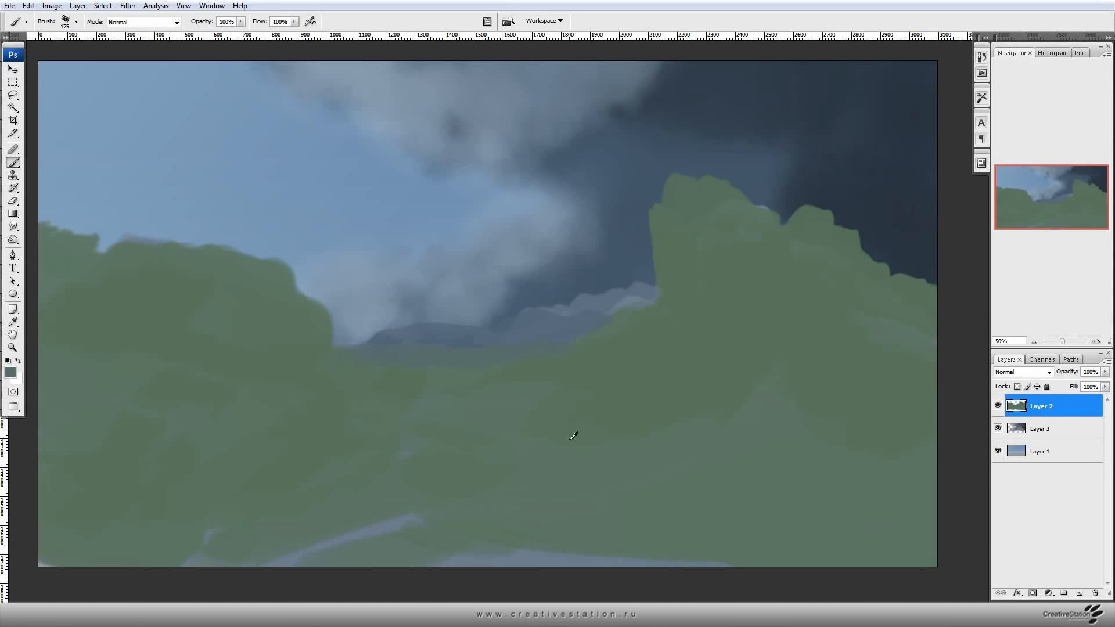
# Choose a dark green and block in the shadows on the right cliff with a 250 px brush.
pyautogui.click(11, 373)
pyautogui.click(96, 354)
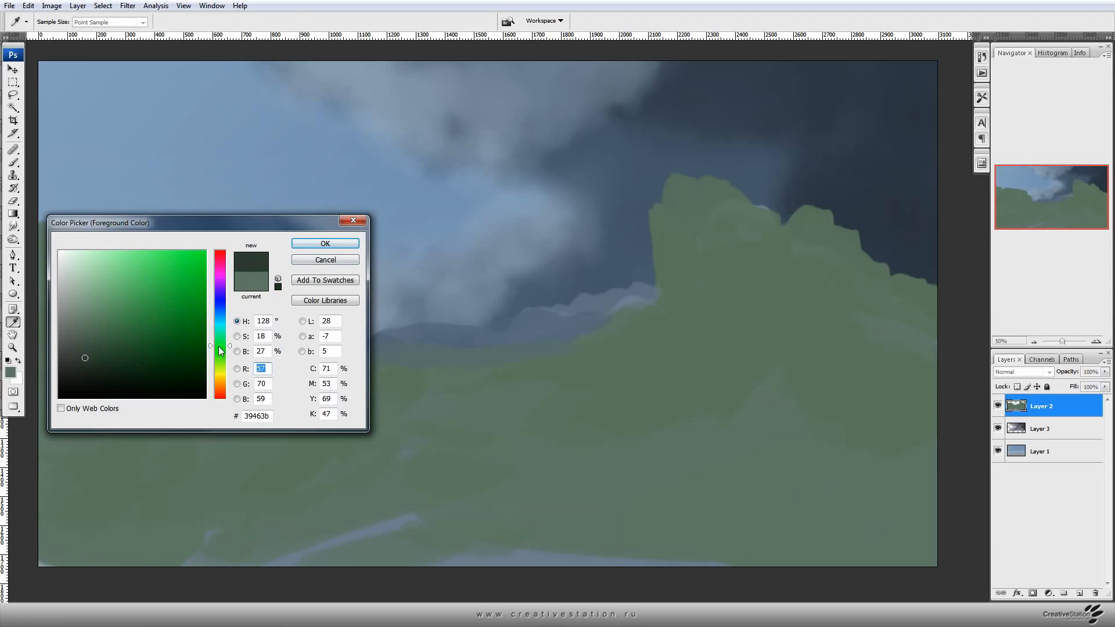
pyautogui.click(325, 244)
pyautogui.moveTo(772, 373)
pyautogui.mouseDown()
pyautogui.moveTo(767, 299)
pyautogui.moveTo(797, 236)
pyautogui.moveTo(821, 241)
pyautogui.mouseUp()
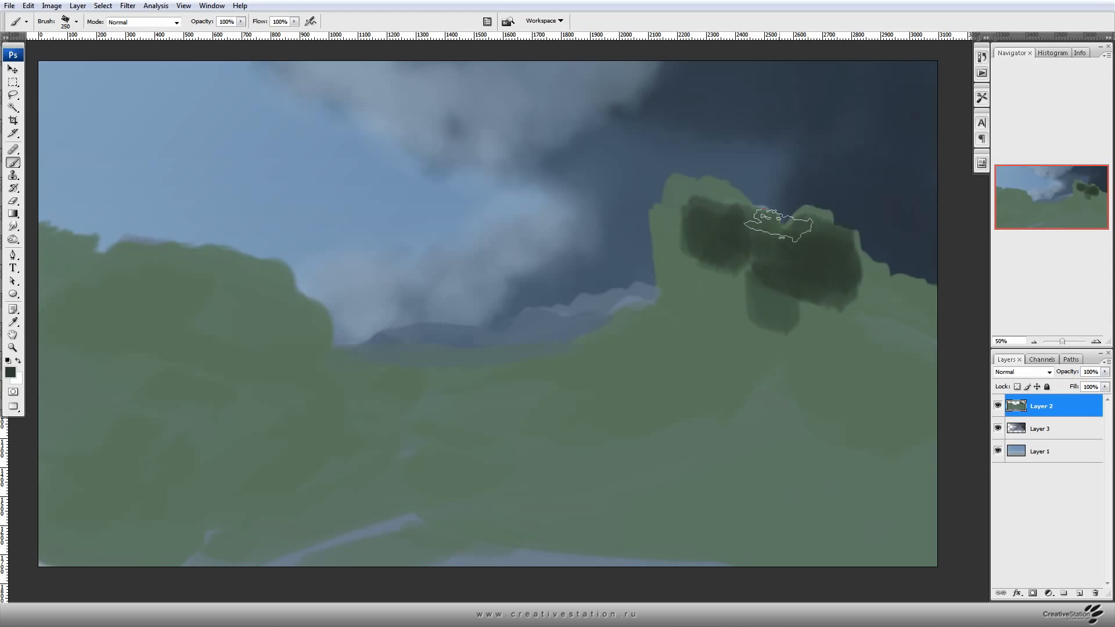
pyautogui.moveTo(729, 217); pyautogui.dragTo(872, 326)
# Enlarge the brush to 700 px and paint the foreground slope dark green across the lower part of the canvas.
pyautogui.press(']')
pyautogui.press(']')
pyautogui.press(']')
pyautogui.moveTo(862, 283)
pyautogui.mouseDown()
pyautogui.moveTo(923, 336)
pyautogui.moveTo(834, 501)
pyautogui.moveTo(493, 523)
pyautogui.mouseUp()
pyautogui.keyDown('alt'); pyautogui.click(618, 490); pyautogui.keyUp('alt')
pyautogui.moveTo(464, 442)
pyautogui.mouseDown()
pyautogui.moveTo(836, 435)
pyautogui.moveTo(503, 550)
pyautogui.moveTo(561, 492)
pyautogui.moveTo(366, 468)
pyautogui.moveTo(782, 518)
pyautogui.moveTo(609, 547)
pyautogui.moveTo(688, 440)
pyautogui.mouseUp()
pyautogui.moveTo(634, 415); pyautogui.dragTo(893, 437)
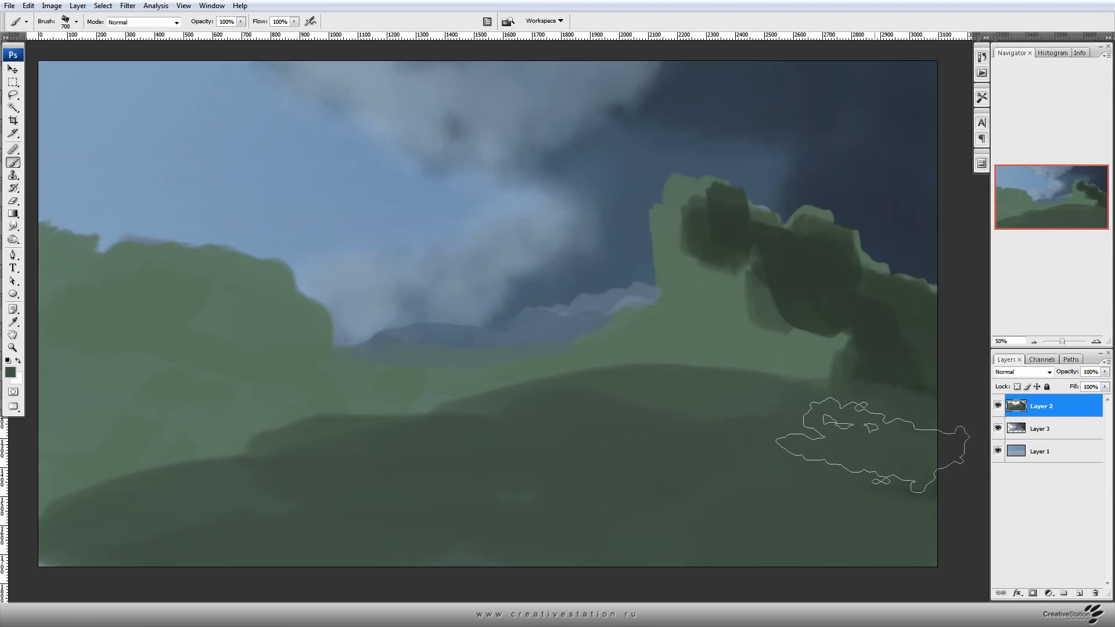
# Sample the right cliff's dark green and deepen the shaded slope beneath the cliff with progressively smaller brushes.
pyautogui.keyDown('alt'); pyautogui.click(832, 302); pyautogui.keyUp('alt')
pyautogui.moveTo(816, 367); pyautogui.dragTo(918, 391)
pyautogui.press('[')
pyautogui.press('[')
pyautogui.moveTo(790, 345)
pyautogui.mouseDown()
pyautogui.moveTo(752, 398)
pyautogui.moveTo(653, 350)
pyautogui.moveTo(585, 361)
pyautogui.moveTo(598, 366)
pyautogui.mouseUp()
pyautogui.press('[')
pyautogui.press('[')
pyautogui.press('[')
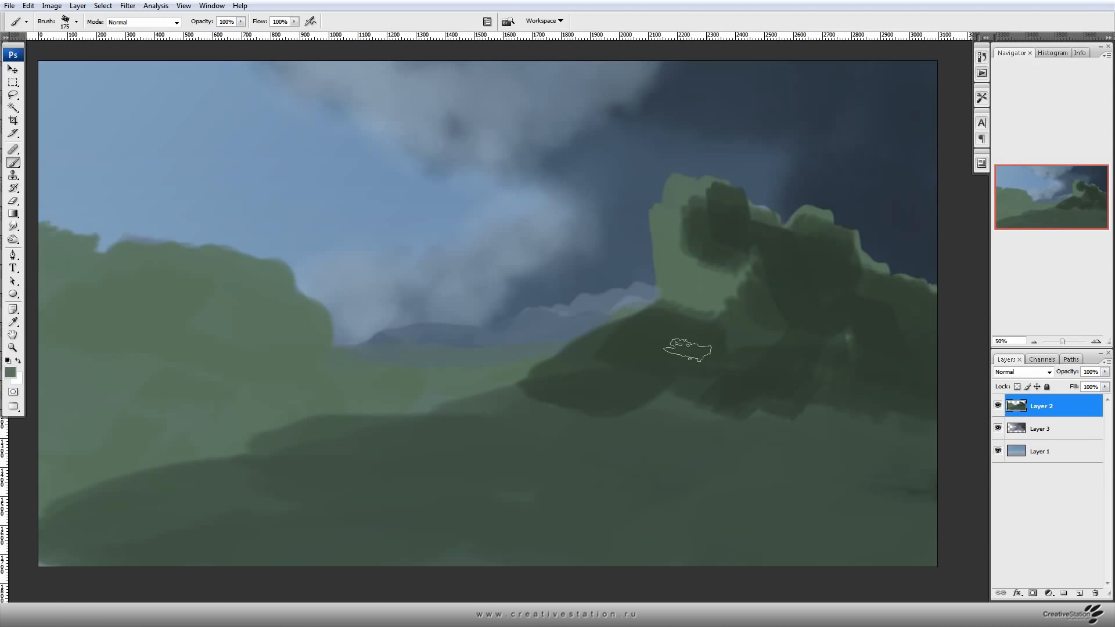
# Add a new layer and paint a light grey waterfall with splashes down the right cliff using a 50 px brush.
pyautogui.click(1080, 593)
pyautogui.click(10, 373)
pyautogui.moveTo(71, 280); pyautogui.dragTo(66, 296)
pyautogui.click(325, 244)
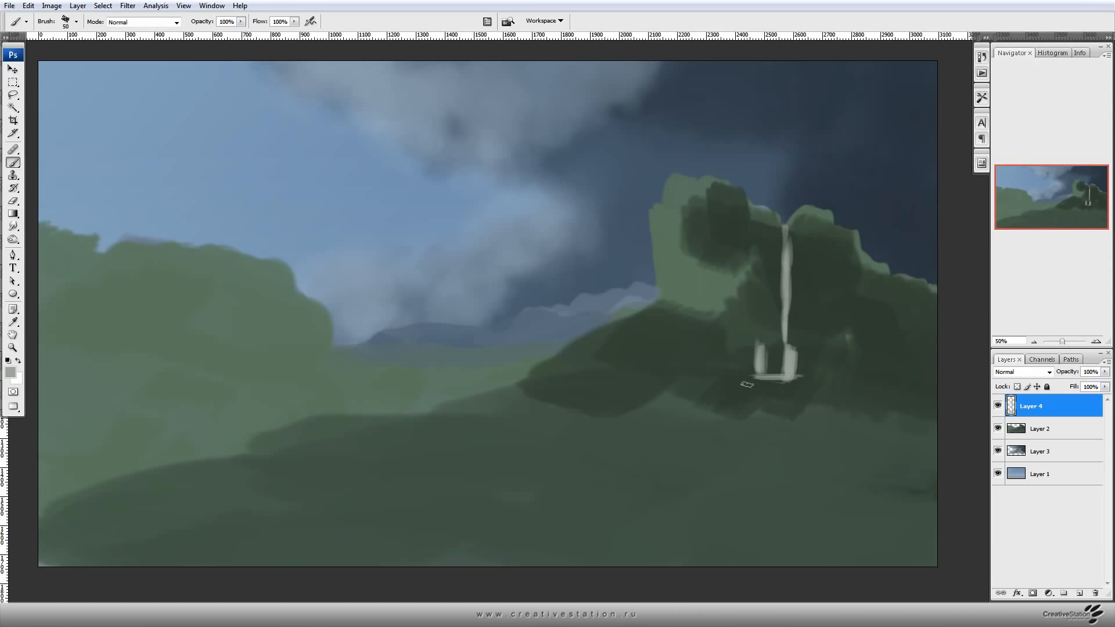
# Choose the dark grey-blue 4a5b6a from the storm sky and paint a thin pool of water below the waterfall.
pyautogui.click(10, 372)
pyautogui.click(710, 133)
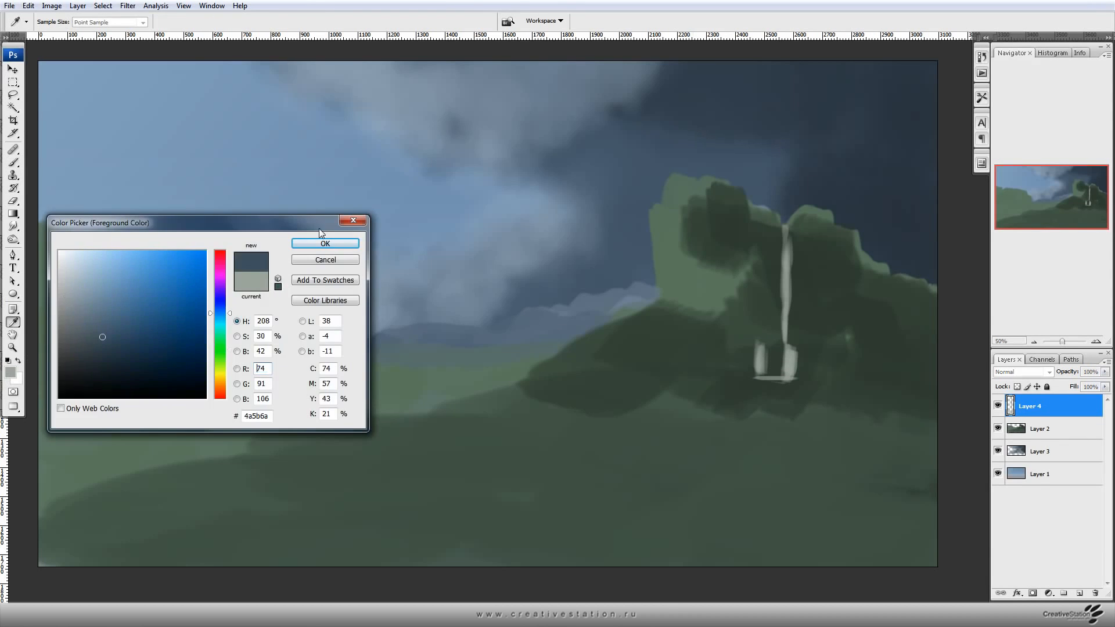
pyautogui.click(325, 243)
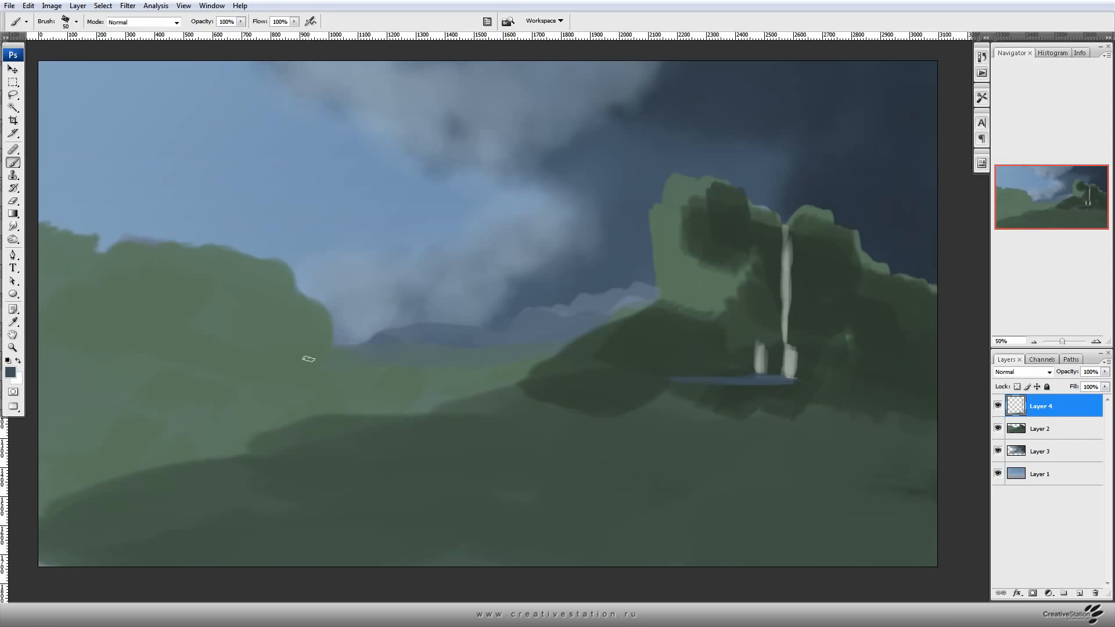
# Sample the light blue of the sky and paint a wide river winding from the horizon to the lower-left foreground.
pyautogui.keyDown('alt'); pyautogui.click(355, 225); pyautogui.keyUp('alt')
pyautogui.hotkey('ctrl', 'z')
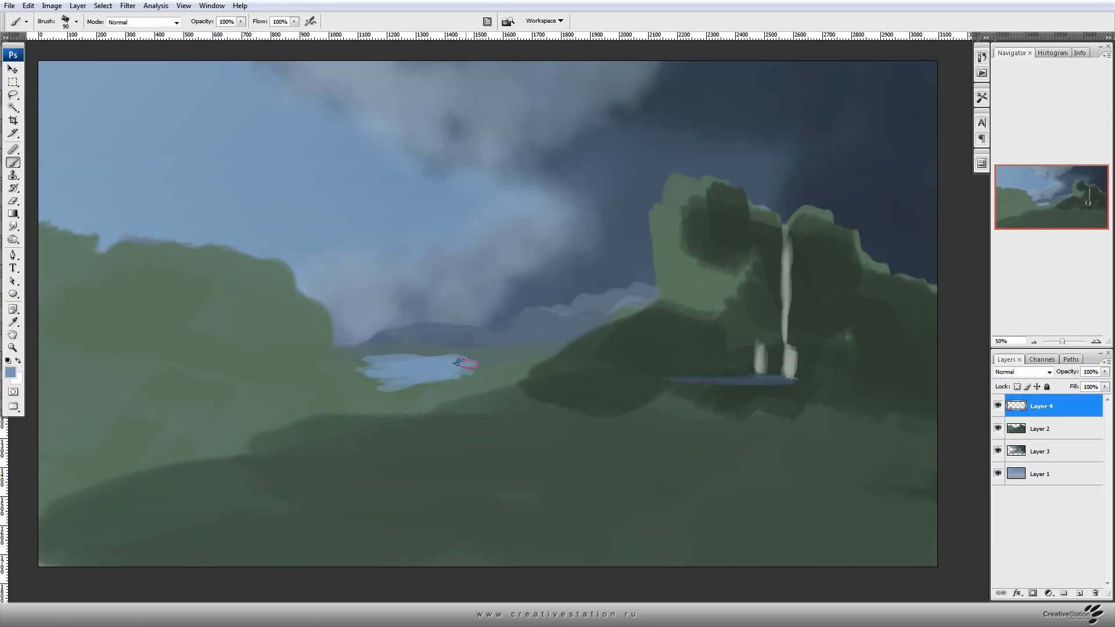
pyautogui.moveTo(344, 384)
pyautogui.mouseDown()
pyautogui.moveTo(394, 396)
pyautogui.moveTo(374, 424)
pyautogui.moveTo(219, 428)
pyautogui.moveTo(473, 443)
pyautogui.moveTo(433, 394)
pyautogui.moveTo(324, 451)
pyautogui.moveTo(168, 456)
pyautogui.moveTo(303, 468)
pyautogui.moveTo(180, 548)
pyautogui.moveTo(299, 488)
pyautogui.moveTo(294, 478)
pyautogui.moveTo(50, 527)
pyautogui.moveTo(203, 423)
pyautogui.mouseUp()
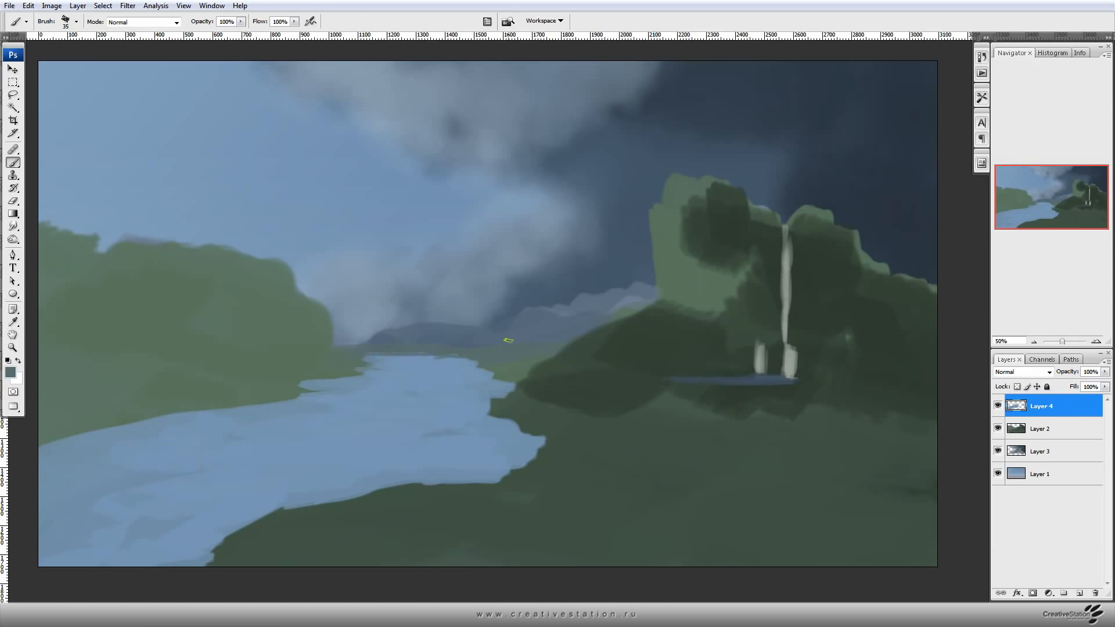
# Erase the river's ragged lower-right edge on Layer 4 to smooth the bank.
pyautogui.press('e')
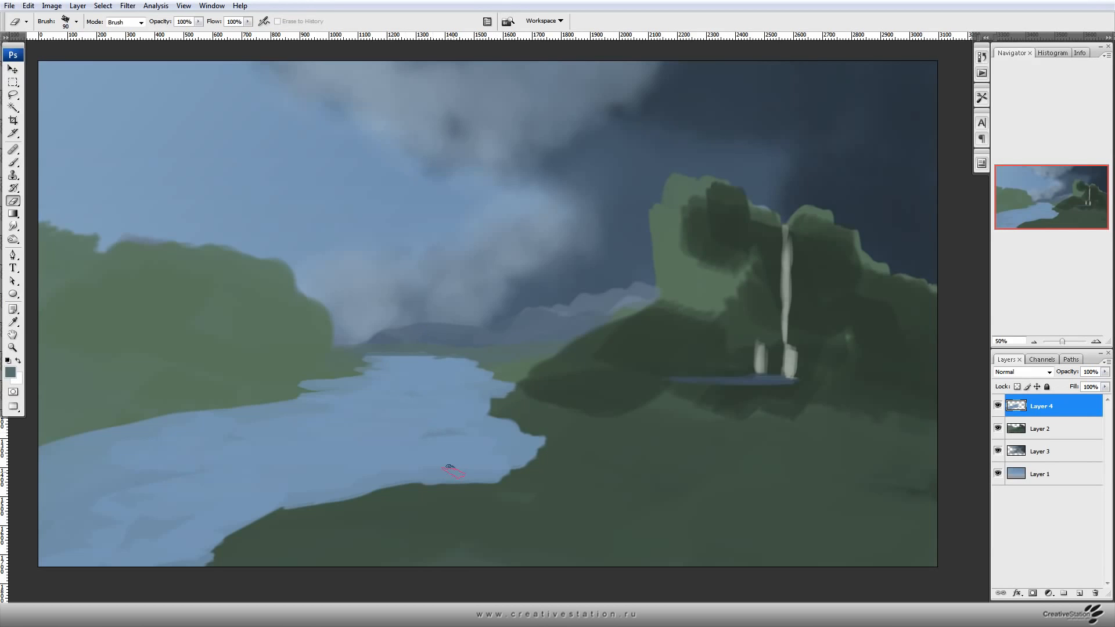
pyautogui.moveTo(456, 482); pyautogui.dragTo(510, 471)
pyautogui.press('F5')
pyautogui.click(299, 249)
pyautogui.press('F5')
# On Layer 2, darken the right bank and foreground slope with broad dark green strokes using a large brush.
pyautogui.hotkey('alt', '[')
pyautogui.press('b')
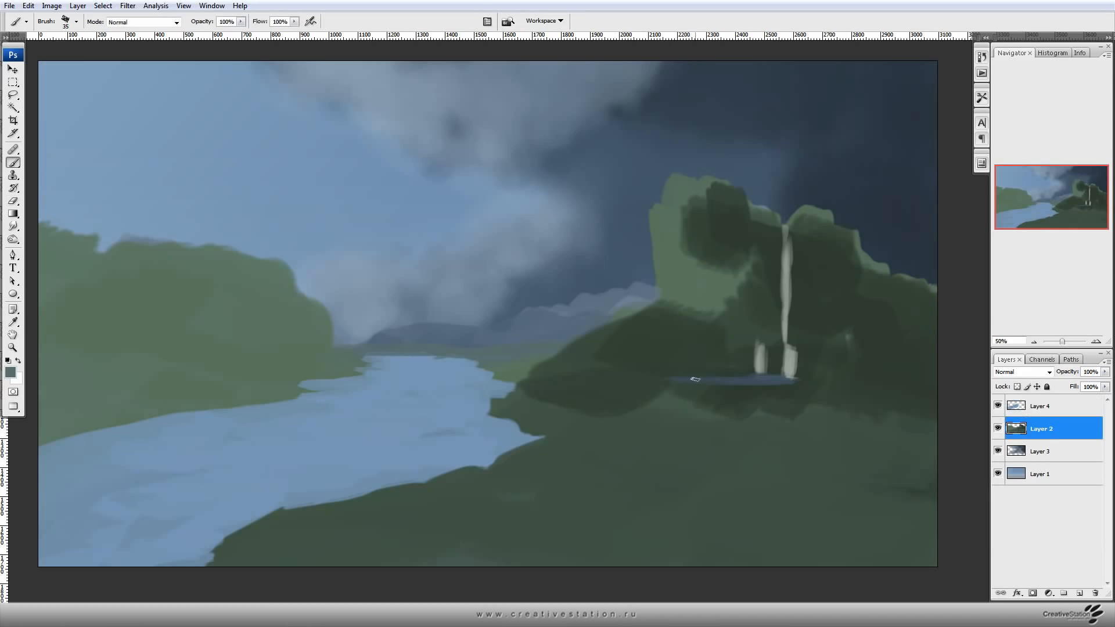
pyautogui.press(']')
pyautogui.press(']')
pyautogui.press(']')
pyautogui.press(']')
pyautogui.press(']')
pyautogui.press(']')
pyautogui.press(']')
pyautogui.press(']')
pyautogui.press(']')
pyautogui.press(']')
pyautogui.press(']')
pyautogui.press(']')
pyautogui.moveTo(770, 425)
pyautogui.mouseDown()
pyautogui.moveTo(826, 421)
pyautogui.moveTo(680, 419)
pyautogui.moveTo(719, 498)
pyautogui.moveTo(878, 538)
pyautogui.moveTo(411, 535)
pyautogui.moveTo(747, 473)
pyautogui.moveTo(605, 433)
pyautogui.mouseUp()
# On Layer 4, lock transparent pixels and paint darker blue shading along the river's near bank with a 600 px brush.
pyautogui.click(1048, 410)
pyautogui.moveTo(366, 462); pyautogui.dragTo(387, 471)
pyautogui.press(']')
pyautogui.press(']')
pyautogui.press(']')
pyautogui.press(']')
pyautogui.moveTo(174, 525)
pyautogui.mouseDown()
pyautogui.moveTo(498, 361)
pyautogui.moveTo(99, 573)
pyautogui.moveTo(459, 488)
pyautogui.mouseUp()
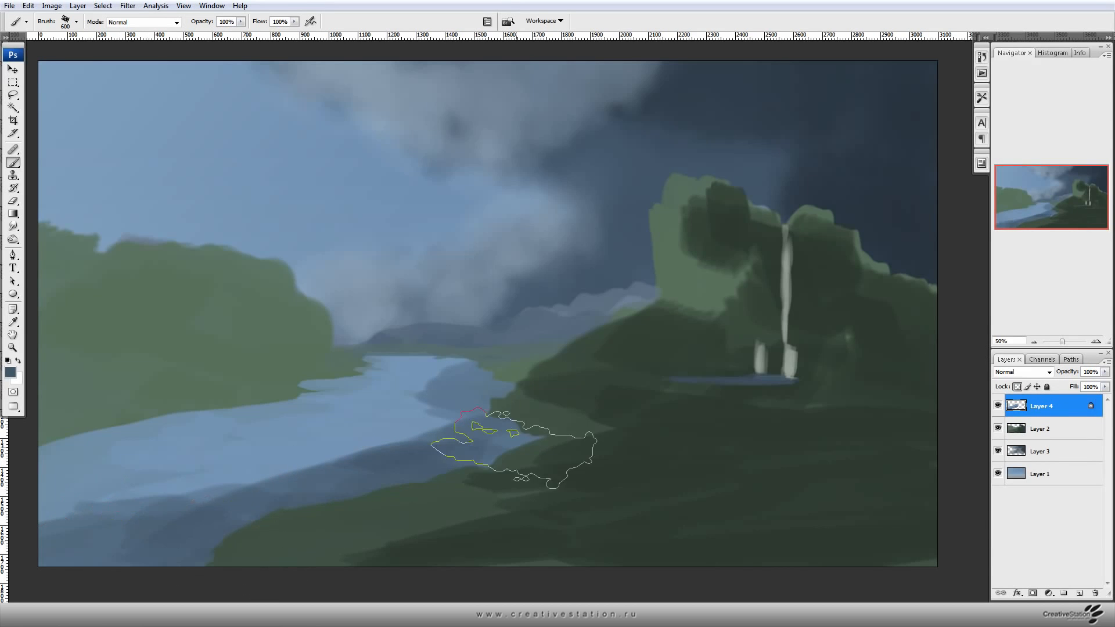
# On Layer 2, sample the right cliff's dark green and block in the shadow mass of the left hill.
pyautogui.click(1047, 428)
pyautogui.keyDown('alt'); pyautogui.click(808, 269); pyautogui.keyUp('alt')
pyautogui.press('[')
pyautogui.press('[')
pyautogui.press('[')
pyautogui.press('[')
pyautogui.press('[')
pyautogui.press('[')
pyautogui.press('[')
pyautogui.press(']')
pyautogui.press(']')
pyautogui.press(']')
pyautogui.moveTo(261, 302)
pyautogui.mouseDown()
pyautogui.moveTo(299, 325)
pyautogui.moveTo(242, 294)
pyautogui.moveTo(267, 378)
pyautogui.moveTo(203, 299)
pyautogui.moveTo(99, 279)
pyautogui.moveTo(81, 401)
pyautogui.mouseUp()
# Choose a light grey-green and paint vertical rock strokes on the sunlit face of the right cliff with a 50 px brush.
pyautogui.click(8, 372)
pyautogui.click(74, 303)
pyautogui.click(326, 243)
pyautogui.press('[')
pyautogui.press('[')
pyautogui.press('[')
pyautogui.press('[')
pyautogui.press('[')
pyautogui.press('[')
pyautogui.moveTo(691, 225)
pyautogui.mouseDown()
pyautogui.moveTo(729, 273)
pyautogui.moveTo(668, 262)
pyautogui.moveTo(648, 307)
pyautogui.mouseUp()
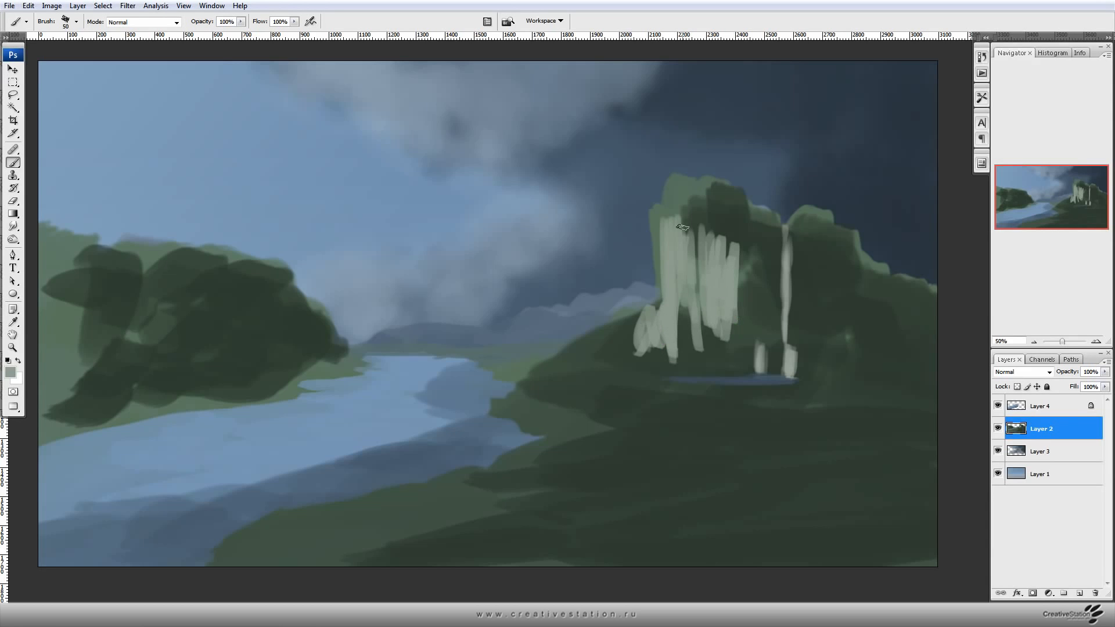
# Choose a dark grey and paint vertical rock strokes on the right cliff's shaded side and across the left cliff.
pyautogui.click(8, 372)
pyautogui.moveTo(823, 254)
pyautogui.mouseDown()
pyautogui.moveTo(821, 316)
pyautogui.moveTo(799, 335)
pyautogui.mouseUp()
pyautogui.click(69, 344)
pyautogui.click(326, 243)
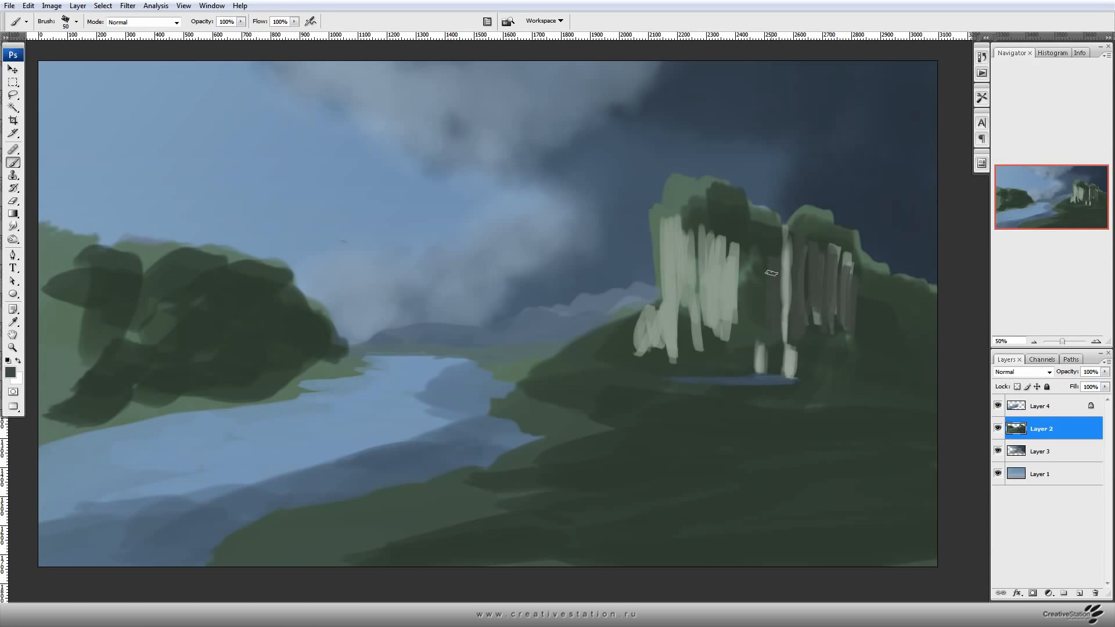
pyautogui.moveTo(875, 374); pyautogui.dragTo(925, 321)
pyautogui.moveTo(57, 309); pyautogui.dragTo(272, 312)
pyautogui.moveTo(165, 323); pyautogui.dragTo(110, 365)
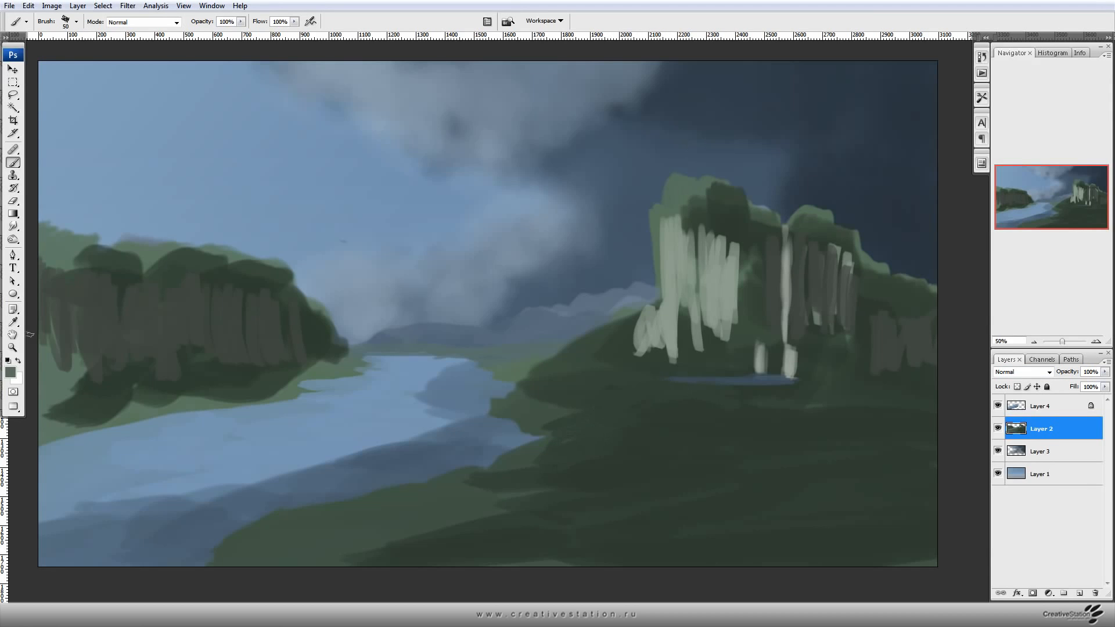
# Choose a yellowish green and paint grass highlights on both cliff tops and the slope left of the right cliff.
pyautogui.click(10, 372)
pyautogui.click(107, 293)
pyautogui.click(326, 241)
pyautogui.click(10, 373)
pyautogui.click(218, 366)
pyautogui.click(118, 312)
pyautogui.click(326, 242)
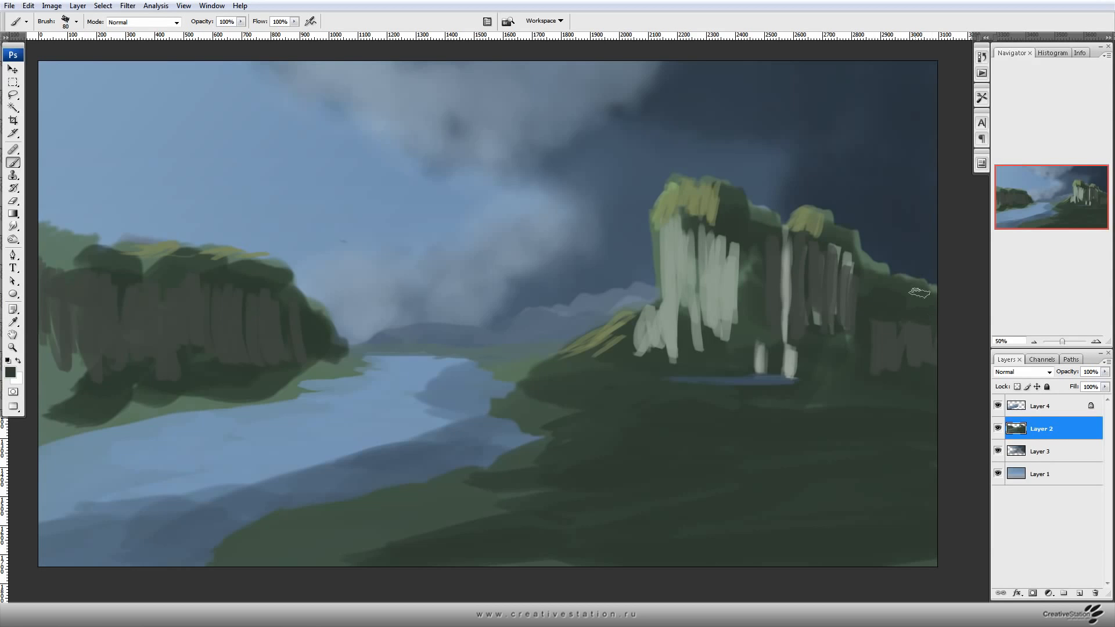
pyautogui.moveTo(732, 240); pyautogui.dragTo(702, 228)
# Sample the light rock colour, lighten it and paint bright vertical highlights on the right cliff's sunlit face with a smaller brush.
pyautogui.keyDown('alt'); pyautogui.click(711, 253); pyautogui.keyUp('alt')
pyautogui.click(10, 372)
pyautogui.click(67, 306)
pyautogui.click(326, 242)
pyautogui.press('[')
pyautogui.click(11, 373)
pyautogui.click(62, 296)
pyautogui.click(326, 242)
pyautogui.press('[')
pyautogui.moveTo(675, 234); pyautogui.dragTo(672, 277)
pyautogui.moveTo(685, 242); pyautogui.dragTo(683, 284)
pyautogui.moveTo(674, 220); pyautogui.dragTo(666, 261)
pyautogui.moveTo(686, 224)
pyautogui.mouseDown()
pyautogui.moveTo(689, 259)
pyautogui.moveTo(670, 307)
pyautogui.mouseUp()
pyautogui.moveTo(664, 230); pyautogui.dragTo(662, 299)
# Select Layer 3, change the brush, sample the storm cloud's colour and choose a lighter, warmer grey.
pyautogui.click(1044, 451)
pyautogui.press('F5')
pyautogui.click(378, 281)
pyautogui.press('F5')
pyautogui.keyDown('alt'); pyautogui.click(447, 255); pyautogui.keyUp('alt')
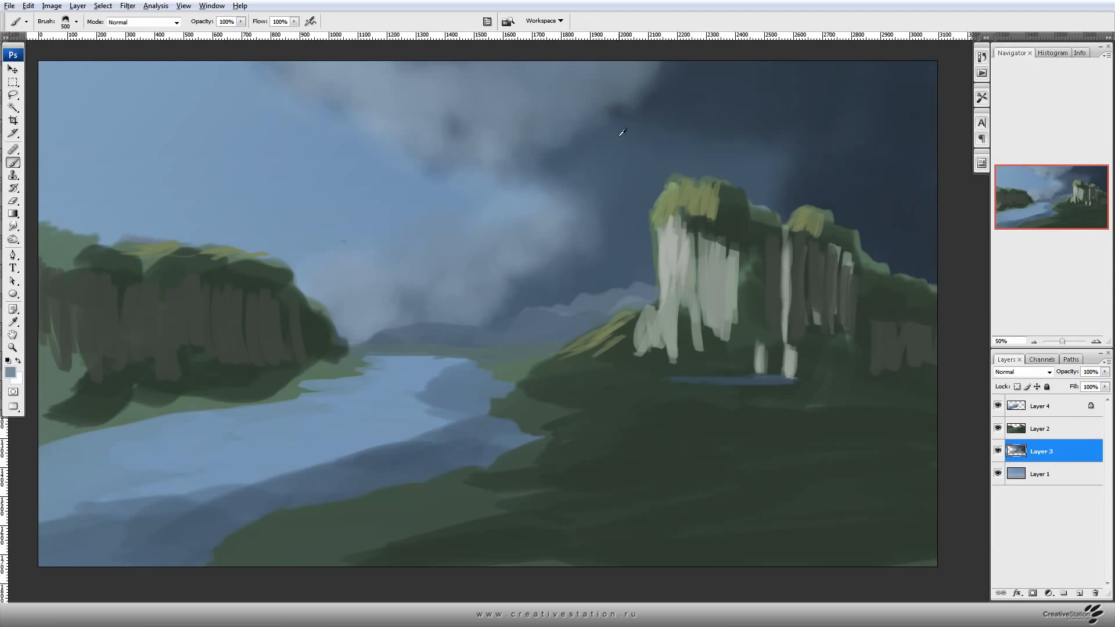
pyautogui.keyDown('alt'); pyautogui.click(668, 70); pyautogui.keyUp('alt')
pyautogui.click(11, 372)
pyautogui.click(64, 287)
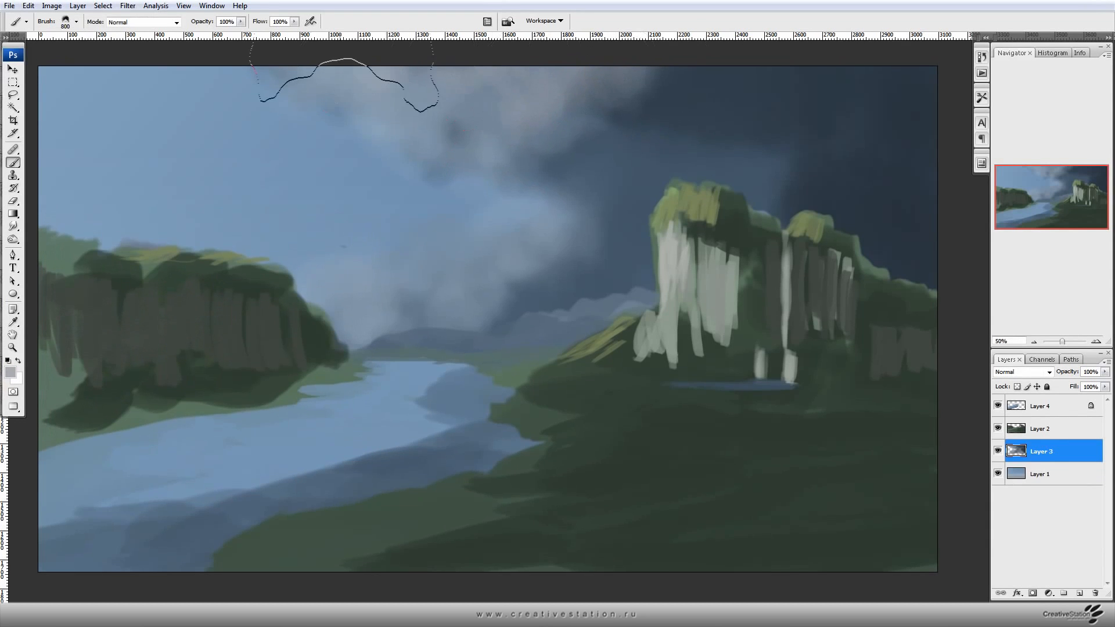
# Brush warm grey cloud along the upper middle of the sky, undo the last stroke and reduce the brush size to 400.
pyautogui.moveTo(344, 45)
pyautogui.mouseDown()
pyautogui.moveTo(616, 41)
pyautogui.moveTo(581, 83)
pyautogui.mouseUp()
pyautogui.moveTo(529, 172); pyautogui.dragTo(518, 239)
pyautogui.hotkey('ctrl', 'Tab')
pyautogui.hotkey('ctrl', 'Tab')
pyautogui.hotkey('ctrl', 'z')
pyautogui.press('[')
pyautogui.press('[')
pyautogui.press('[')
pyautogui.press('[')
pyautogui.press('[')
pyautogui.press('[')
pyautogui.press('[')
pyautogui.press('[')
pyautogui.press('[')
pyautogui.press(']')
pyautogui.press(']')
pyautogui.press(']')
pyautogui.press(']')
pyautogui.press(']')
pyautogui.press(']')
pyautogui.press(']')
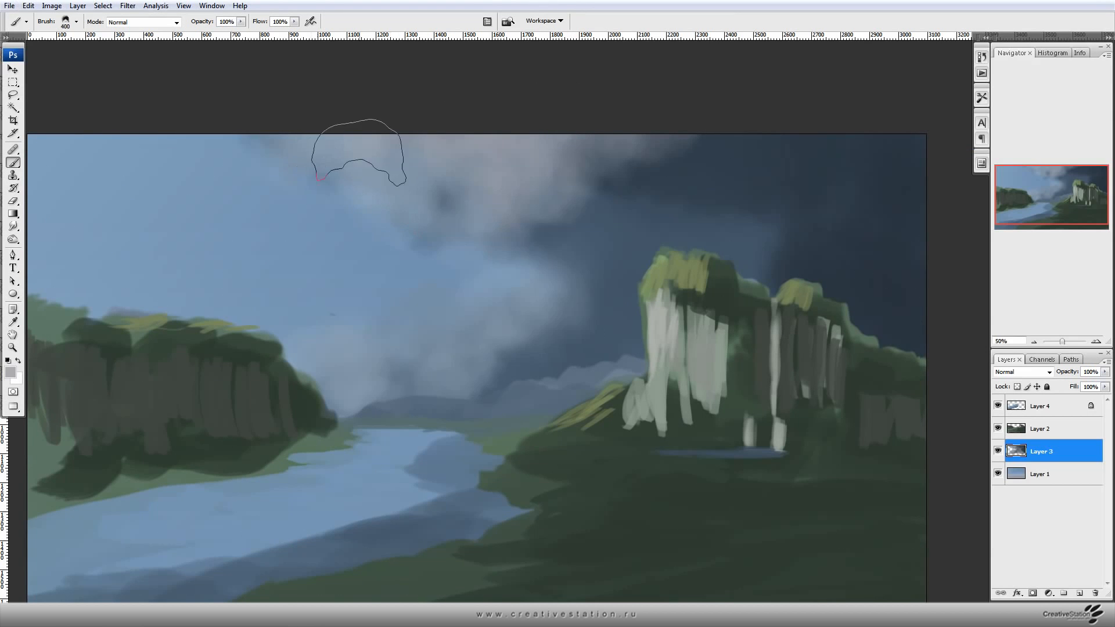
# Sample sky and cloud colours and paint darker blue-grey shading over the low clouds above the distant hills, undoing unwanted strokes.
pyautogui.keyDown('alt'); pyautogui.click(615, 281); pyautogui.keyUp('alt')
pyautogui.moveTo(517, 344)
pyautogui.mouseDown()
pyautogui.moveTo(358, 376)
pyautogui.moveTo(489, 276)
pyautogui.mouseUp()
pyautogui.keyDown('alt'); pyautogui.click(404, 203); pyautogui.keyUp('alt')
pyautogui.keyDown('alt'); pyautogui.click(383, 337); pyautogui.keyUp('alt')
pyautogui.moveTo(384, 334); pyautogui.dragTo(411, 279)
pyautogui.hotkey('ctrl', 'alt', 'z')
pyautogui.hotkey('ctrl', 'alt', 'z')
pyautogui.moveTo(438, 113); pyautogui.dragTo(566, 119)
pyautogui.moveTo(585, 169); pyautogui.dragTo(615, 201)
pyautogui.moveTo(675, 313); pyautogui.dragTo(608, 321)
# Choose a pale blue-grey from a sampled sky colour and paint light highlights on the upper cloud's left edge and the low clouds.
pyautogui.keyDown('alt'); pyautogui.click(612, 329); pyautogui.keyUp('alt')
pyautogui.click(10, 373)
pyautogui.click(71, 267)
pyautogui.click(325, 244)
pyautogui.press('b')
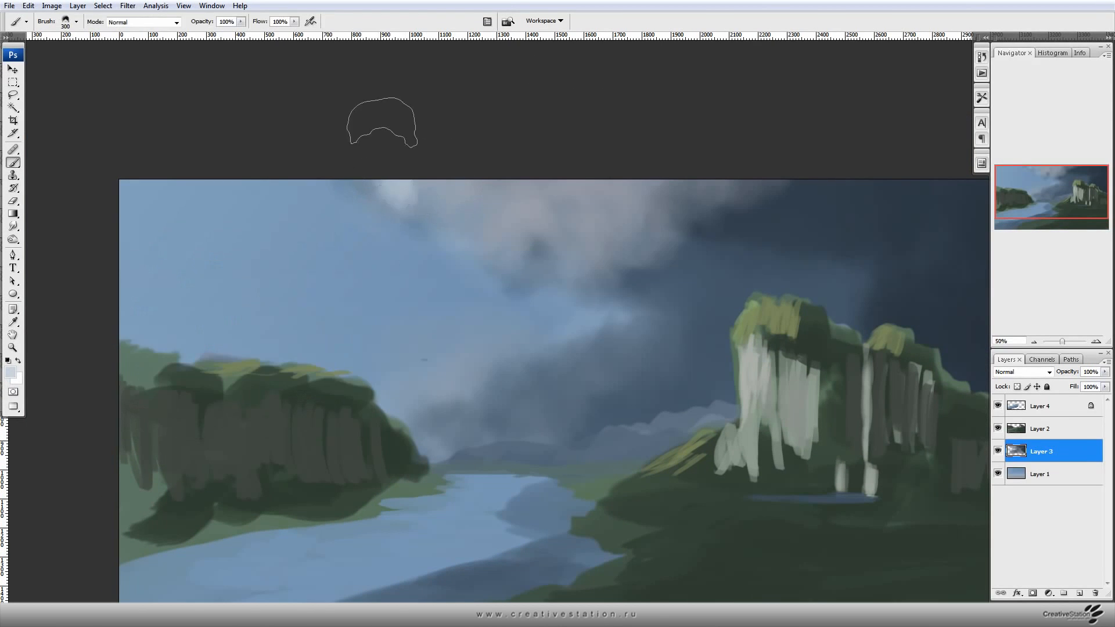
pyautogui.moveTo(471, 187); pyautogui.dragTo(452, 189)
pyautogui.moveTo(500, 357)
pyautogui.mouseDown()
pyautogui.moveTo(469, 377)
pyautogui.moveTo(418, 319)
pyautogui.moveTo(540, 335)
pyautogui.moveTo(375, 399)
pyautogui.moveTo(289, 358)
pyautogui.moveTo(474, 330)
pyautogui.mouseUp()
pyautogui.hotkey('ctrl', 'z')
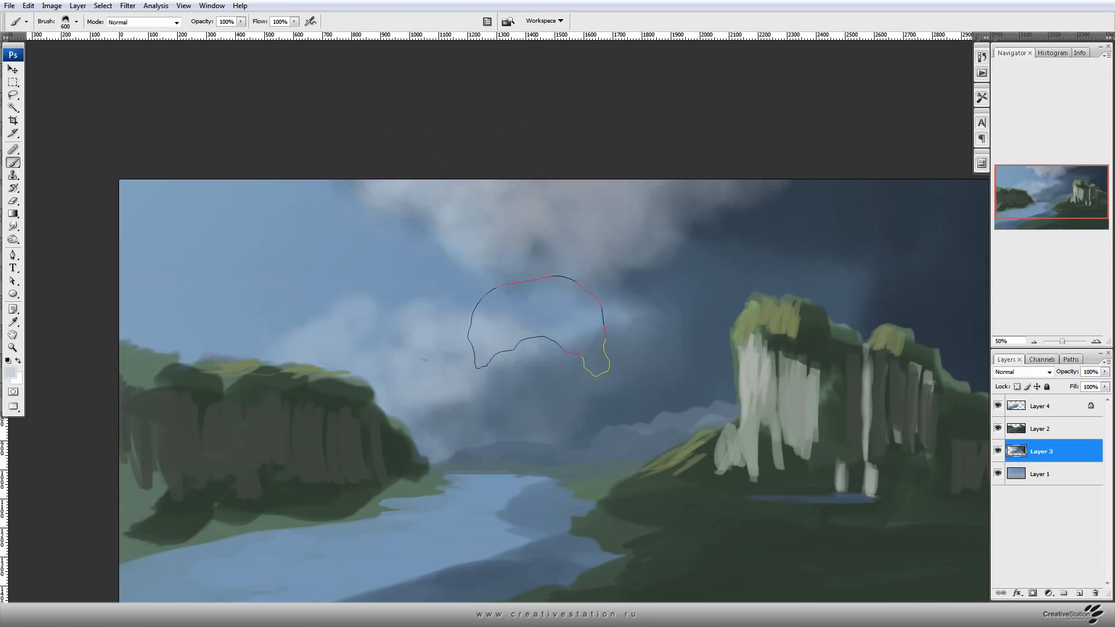
# Sample a darker cloud blue and paint shading into the low and upper clouds, varying the brush size.
pyautogui.keyDown('alt'); pyautogui.click(492, 375); pyautogui.keyUp('alt')
pyautogui.press('[')
pyautogui.press('[')
pyautogui.moveTo(402, 340)
pyautogui.mouseDown()
pyautogui.moveTo(457, 388)
pyautogui.moveTo(368, 393)
pyautogui.mouseUp()
pyautogui.press(']')
pyautogui.press(']')
pyautogui.moveTo(590, 187); pyautogui.dragTo(602, 233)
# Sample the dark storm blue and blend the sky behind the right cliff with a 600 px brush.
pyautogui.moveTo(806, 402); pyautogui.dragTo(553, 374)
pyautogui.keyDown('alt'); pyautogui.click(549, 246); pyautogui.keyUp('alt')
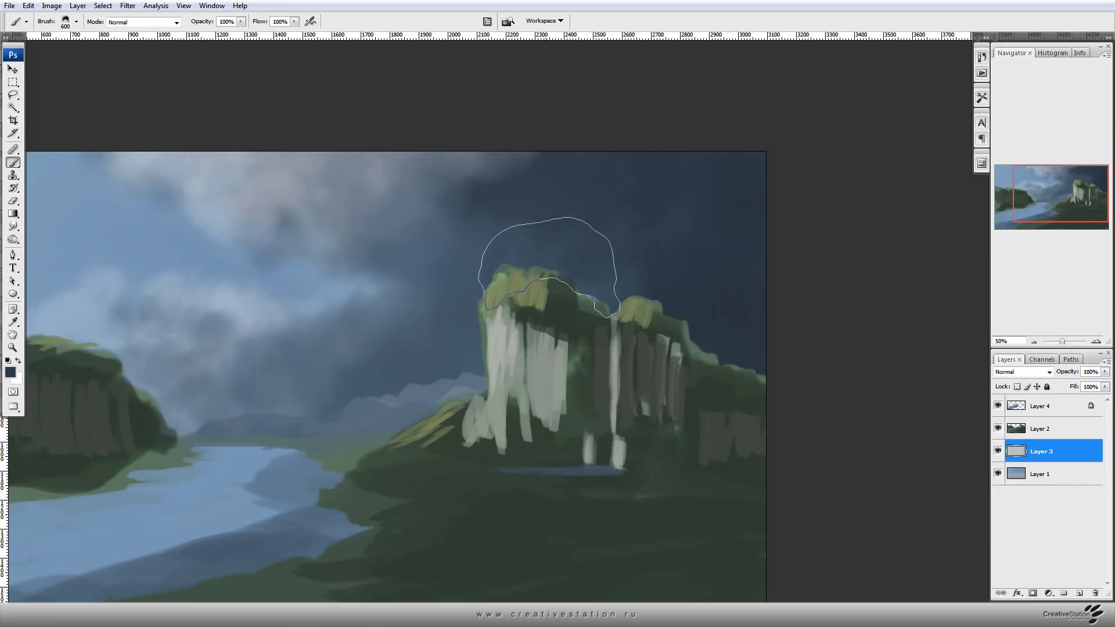
pyautogui.moveTo(433, 517)
pyautogui.mouseDown()
pyautogui.moveTo(604, 385)
pyautogui.moveTo(667, 411)
pyautogui.mouseUp()
pyautogui.moveTo(821, 399); pyautogui.dragTo(759, 400)
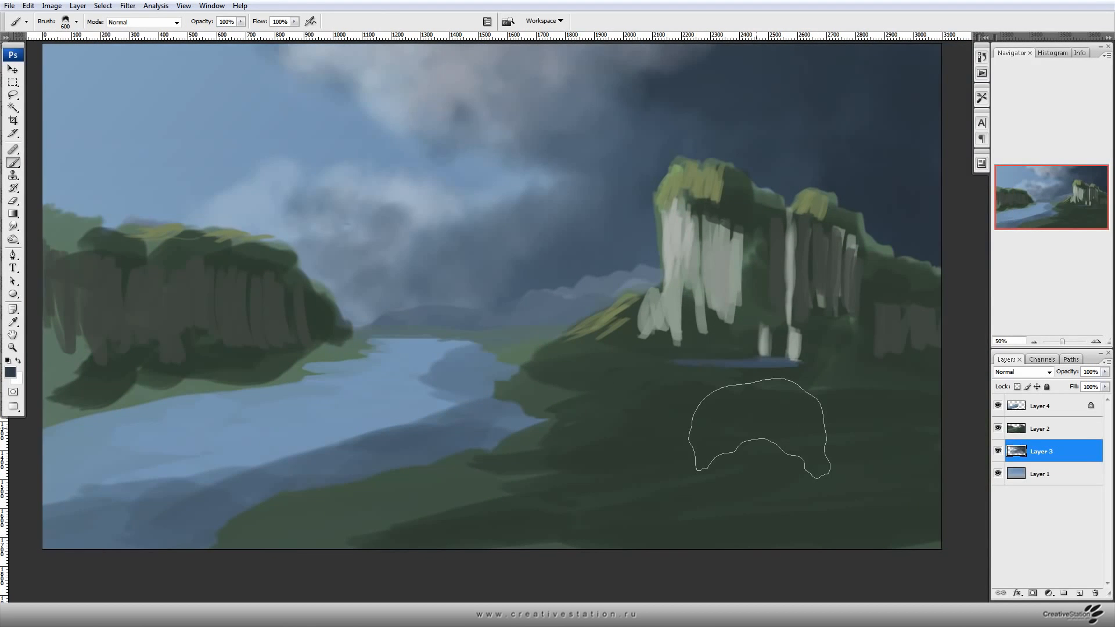
pyautogui.moveTo(740, 431); pyautogui.dragTo(780, 433)
# Select Layer 2, pick another brush, enlarge it and darken the left riverbank below the cliff.
pyautogui.click(1040, 426)
pyautogui.rightClick(84, 177)
pyautogui.doubleClick(167, 278)
pyautogui.press(']')
pyautogui.press(']')
pyautogui.press(']')
pyautogui.press(']')
pyautogui.press(']')
pyautogui.press(']')
pyautogui.press(']')
pyautogui.press(']')
pyautogui.moveTo(134, 374)
pyautogui.mouseDown()
pyautogui.moveTo(90, 399)
pyautogui.moveTo(282, 385)
pyautogui.mouseUp()
pyautogui.moveTo(334, 369); pyautogui.dragTo(384, 350)
# Unlock Layer 4's transparent pixels and, with a small brush, join the lower falls with a pale ledge and lengthen the blue stream.
pyautogui.press('[')
pyautogui.press('[')
pyautogui.press('[')
pyautogui.press('[')
pyautogui.press('[')
pyautogui.press('[')
pyautogui.keyDown('alt'); pyautogui.click(835, 334); pyautogui.keyUp('alt')
pyautogui.hotkey('alt', ']')
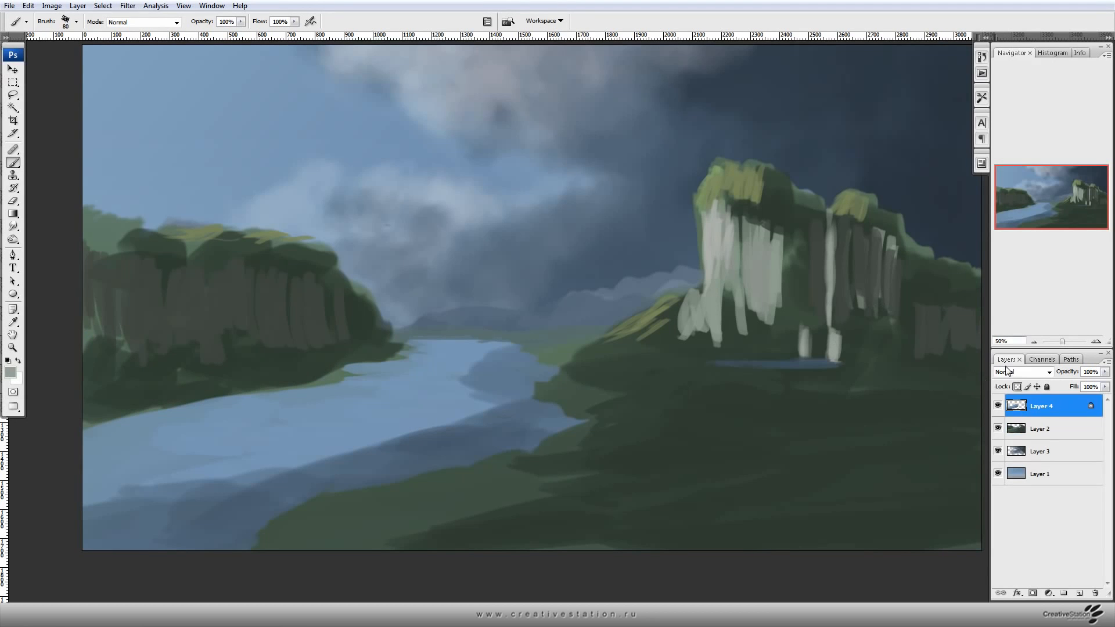
pyautogui.click(1018, 387)
pyautogui.press('[')
pyautogui.press('[')
pyautogui.press('[')
pyautogui.press('[')
pyautogui.press('[')
pyautogui.press('[')
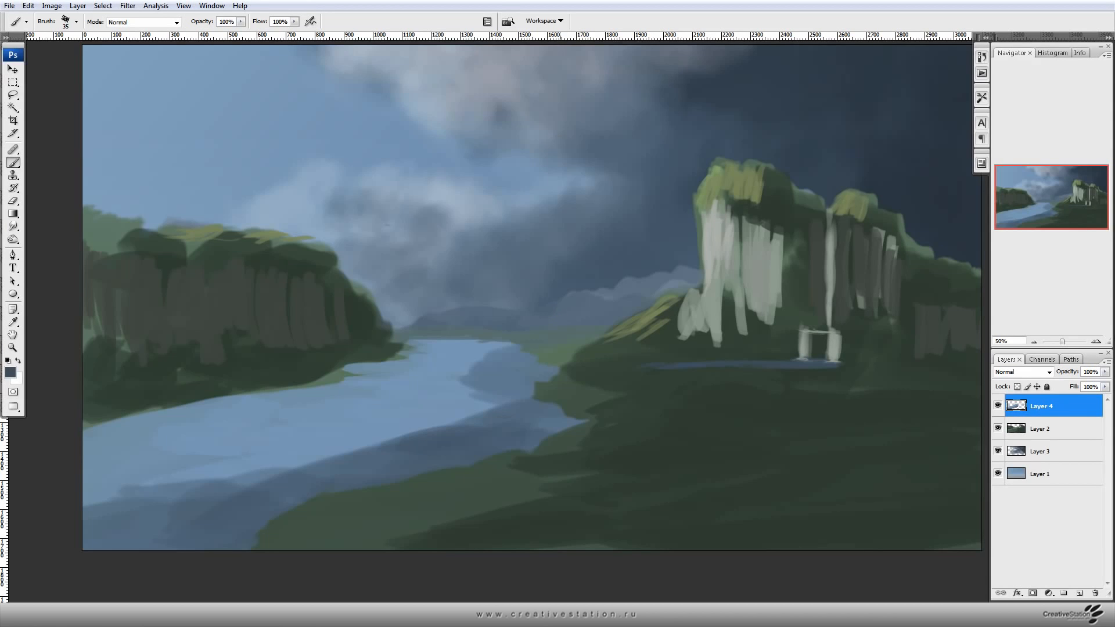
# Return to Layer 2, sample dark greens and paint the ground between the river's right bank and the stream.
pyautogui.click(1077, 437)
pyautogui.keyDown('alt'); pyautogui.click(579, 379); pyautogui.keyUp('alt')
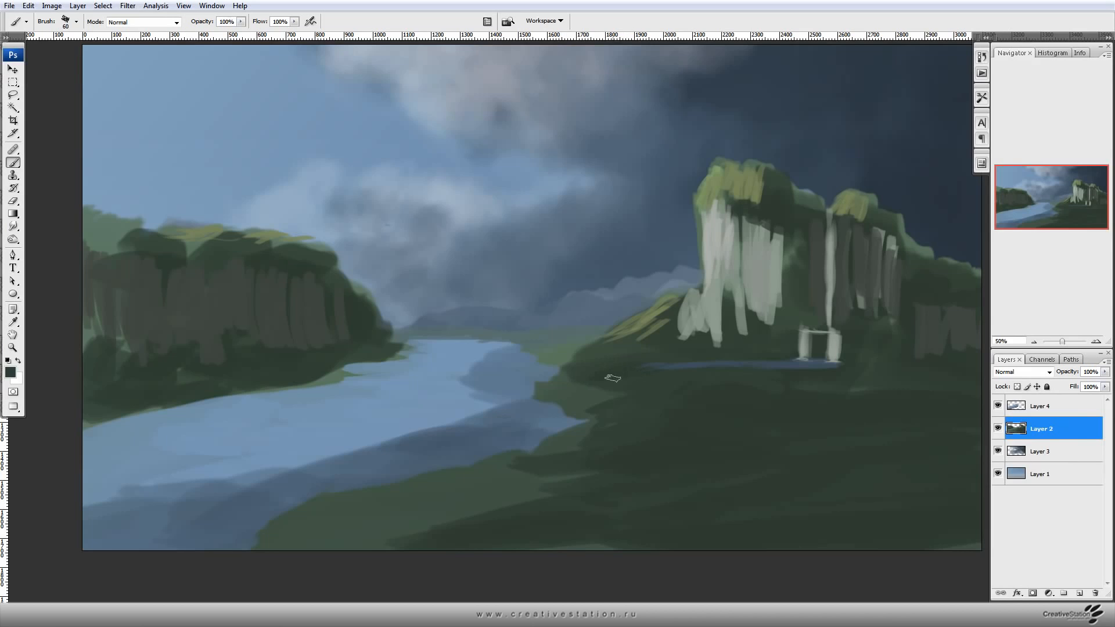
pyautogui.moveTo(568, 379); pyautogui.dragTo(559, 382)
pyautogui.keyDown('alt'); pyautogui.click(550, 383); pyautogui.keyUp('alt')
pyautogui.moveTo(637, 385); pyautogui.dragTo(592, 388)
# Sample the rock grey and paint finer vertical rock strokes beside the waterfall with a smaller brush.
pyautogui.moveTo(794, 352); pyautogui.dragTo(673, 438)
pyautogui.keyDown('alt'); pyautogui.click(789, 248); pyautogui.keyUp('alt')
pyautogui.press('[')
pyautogui.press('[')
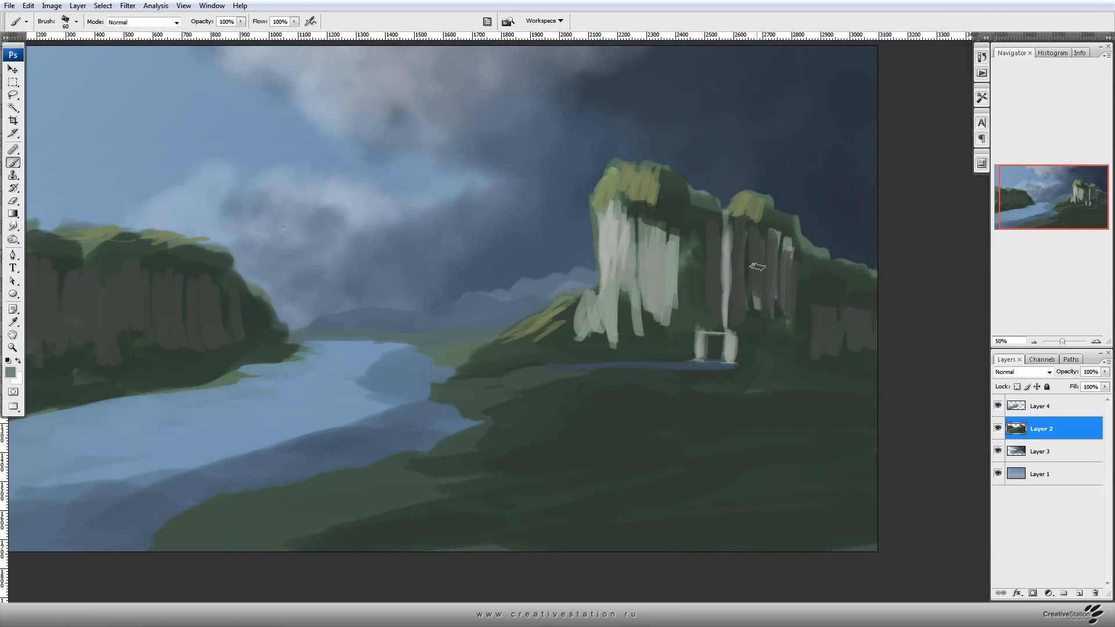
pyautogui.moveTo(760, 243)
pyautogui.mouseDown()
pyautogui.moveTo(772, 265)
pyautogui.moveTo(757, 264)
pyautogui.moveTo(757, 250)
pyautogui.moveTo(740, 282)
pyautogui.mouseUp()
# Choose a brownish grey from the sampled rock colour and paint vertical crevices left of the waterfall and across the sunlit cliff face.
pyautogui.keyDown('alt'); pyautogui.click(759, 246); pyautogui.keyUp('alt')
pyautogui.click(10, 373)
pyautogui.click(226, 374)
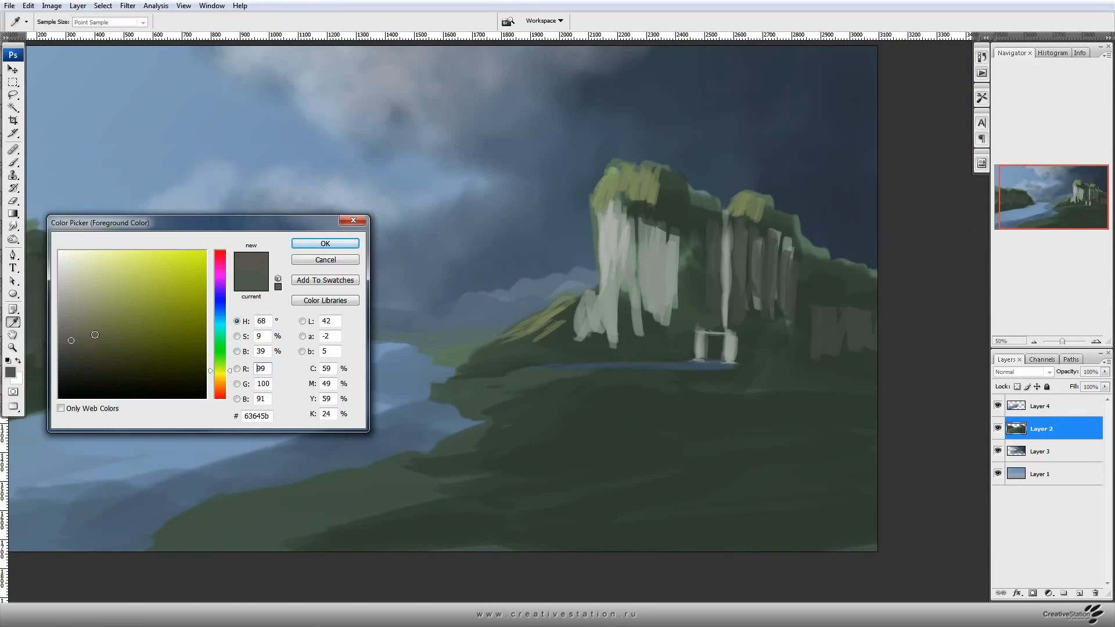
pyautogui.click(70, 343)
pyautogui.click(326, 243)
pyautogui.moveTo(708, 232)
pyautogui.mouseDown()
pyautogui.moveTo(704, 288)
pyautogui.moveTo(691, 285)
pyautogui.mouseUp()
pyautogui.moveTo(651, 227); pyautogui.dragTo(651, 288)
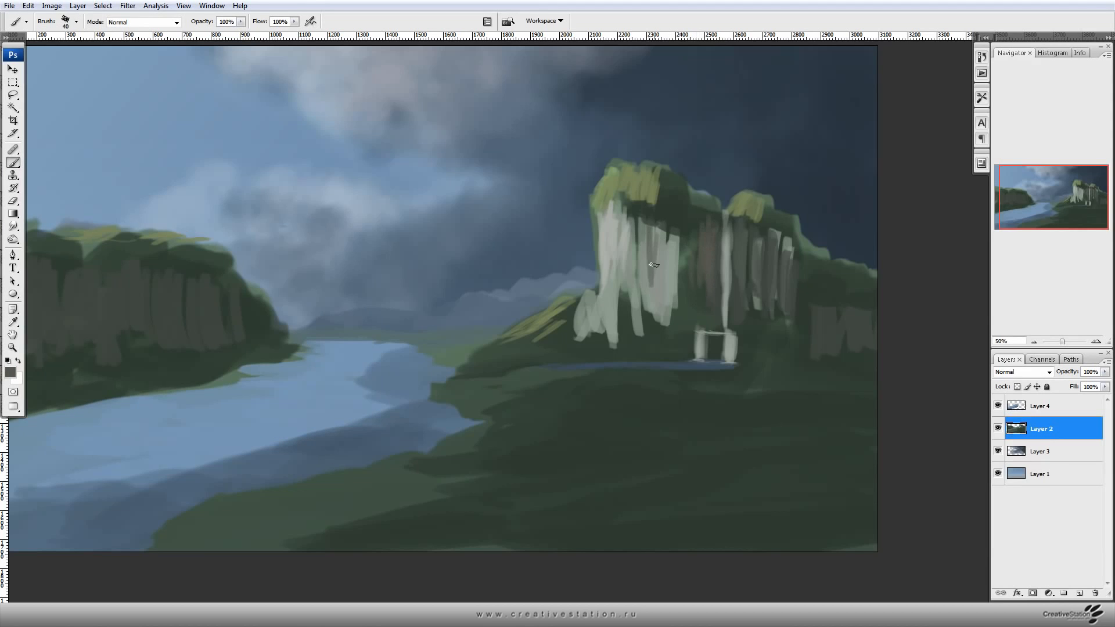
pyautogui.moveTo(609, 220); pyautogui.dragTo(597, 331)
pyautogui.press(']')
pyautogui.moveTo(624, 242); pyautogui.dragTo(641, 331)
# Sample the far bank's green, shift its hue towards yellow and paint grass highlights along the distant shoreline.
pyautogui.moveTo(456, 380); pyautogui.dragTo(509, 373)
pyautogui.keyDown('alt'); pyautogui.click(511, 344); pyautogui.keyUp('alt')
pyautogui.click(10, 372)
pyautogui.click(223, 367)
pyautogui.moveTo(223, 366); pyautogui.dragTo(223, 358)
pyautogui.click(325, 244)
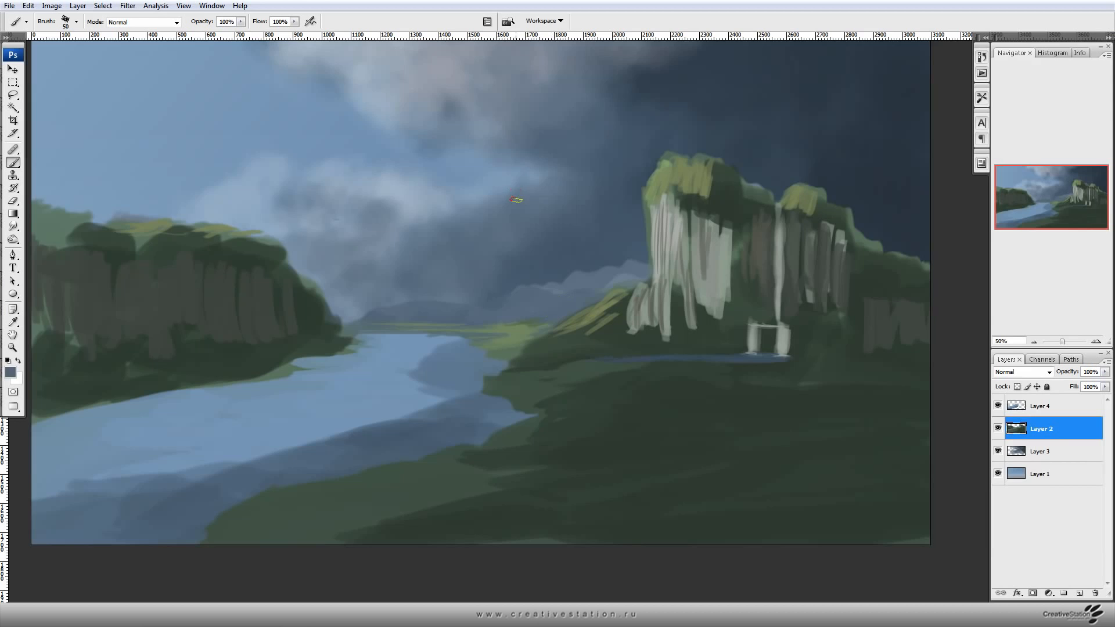
pyautogui.moveTo(611, 346); pyautogui.dragTo(621, 311)
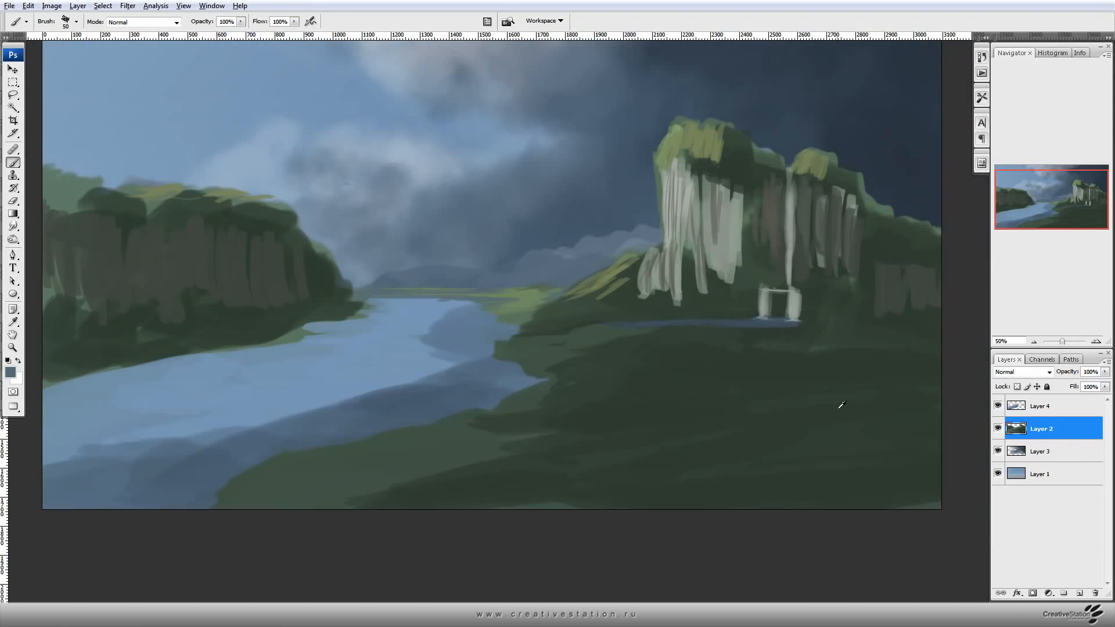
# Choose a richer dark green from the foreground colour, enlarge the brush and repaint the foreground meadow.
pyautogui.keyDown('alt'); pyautogui.click(836, 406); pyautogui.keyUp('alt')
pyautogui.click(10, 373)
pyautogui.click(220, 354)
pyautogui.click(104, 346)
pyautogui.moveTo(107, 345); pyautogui.dragTo(112, 349)
pyautogui.click(323, 244)
pyautogui.press('b')
pyautogui.click(15, 372)
pyautogui.click(326, 242)
pyautogui.press(']')
pyautogui.press(']')
pyautogui.moveTo(697, 469)
pyautogui.mouseDown()
pyautogui.moveTo(260, 503)
pyautogui.moveTo(701, 417)
pyautogui.moveTo(593, 495)
pyautogui.moveTo(959, 460)
pyautogui.moveTo(540, 382)
pyautogui.moveTo(883, 510)
pyautogui.moveTo(947, 381)
pyautogui.mouseUp()
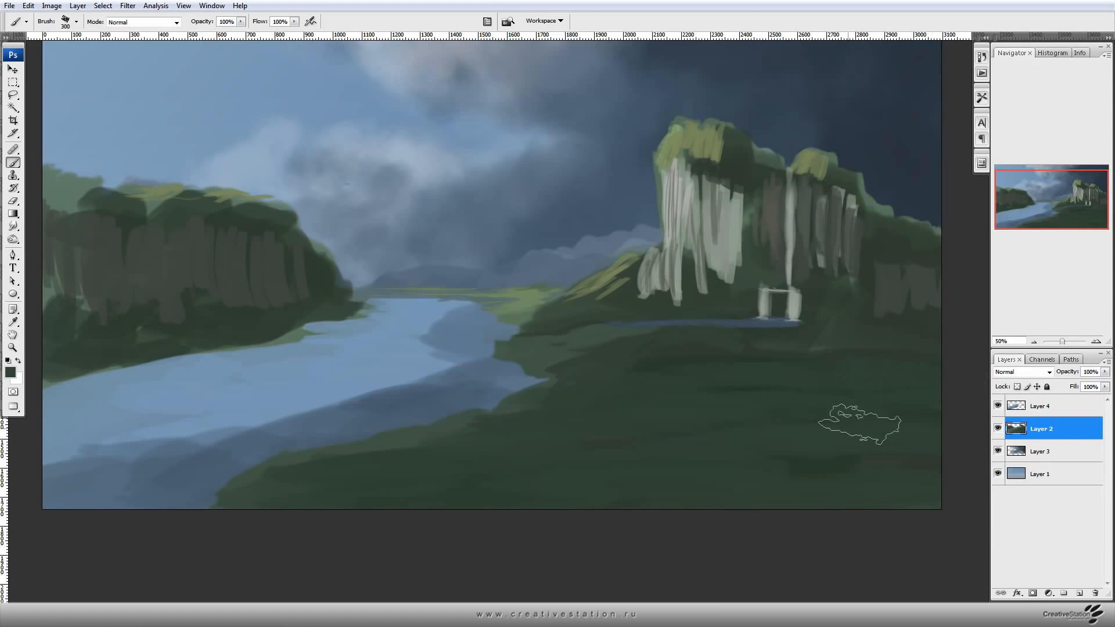
# Reduce the brush on Layer 2, sample the grass colour and paint fuller yellowish-green growth on the right cliff's tops.
pyautogui.moveTo(369, 321); pyautogui.dragTo(506, 345)
pyautogui.click(1029, 404)
pyautogui.moveTo(916, 279); pyautogui.dragTo(842, 309)
pyautogui.click(1030, 427)
pyautogui.press('[')
pyautogui.press('[')
pyautogui.press('[')
pyautogui.press('[')
pyautogui.press('[')
pyautogui.press('[')
pyautogui.press('[')
pyautogui.press('[')
pyautogui.moveTo(804, 189); pyautogui.dragTo(841, 219)
pyautogui.keyDown('alt'); pyautogui.click(773, 189); pyautogui.keyUp('alt')
pyautogui.moveTo(771, 179)
pyautogui.mouseDown()
pyautogui.moveTo(786, 166)
pyautogui.moveTo(807, 179)
pyautogui.mouseUp()
pyautogui.moveTo(768, 164)
pyautogui.mouseDown()
pyautogui.moveTo(731, 196)
pyautogui.moveTo(728, 177)
pyautogui.mouseUp()
# Sample the foliage greens and paint grassy mounds and darker shading on the right cliff's upper edges and far right slope.
pyautogui.moveTo(952, 270)
pyautogui.mouseDown()
pyautogui.moveTo(784, 282)
pyautogui.moveTo(828, 294)
pyautogui.moveTo(771, 276)
pyautogui.moveTo(826, 295)
pyautogui.mouseUp()
pyautogui.keyDown('alt'); pyautogui.click(784, 282); pyautogui.keyUp('alt')
pyautogui.moveTo(758, 239)
pyautogui.mouseDown()
pyautogui.moveTo(717, 226)
pyautogui.moveTo(703, 237)
pyautogui.mouseUp()
pyautogui.moveTo(790, 259)
pyautogui.mouseDown()
pyautogui.moveTo(814, 259)
pyautogui.moveTo(833, 284)
pyautogui.moveTo(815, 260)
pyautogui.moveTo(834, 282)
pyautogui.moveTo(790, 260)
pyautogui.moveTo(801, 259)
pyautogui.moveTo(796, 245)
pyautogui.moveTo(831, 277)
pyautogui.mouseUp()
pyautogui.keyDown('alt'); pyautogui.click(700, 227); pyautogui.keyUp('alt')
pyautogui.keyDown('alt'); pyautogui.click(793, 313); pyautogui.keyUp('alt')
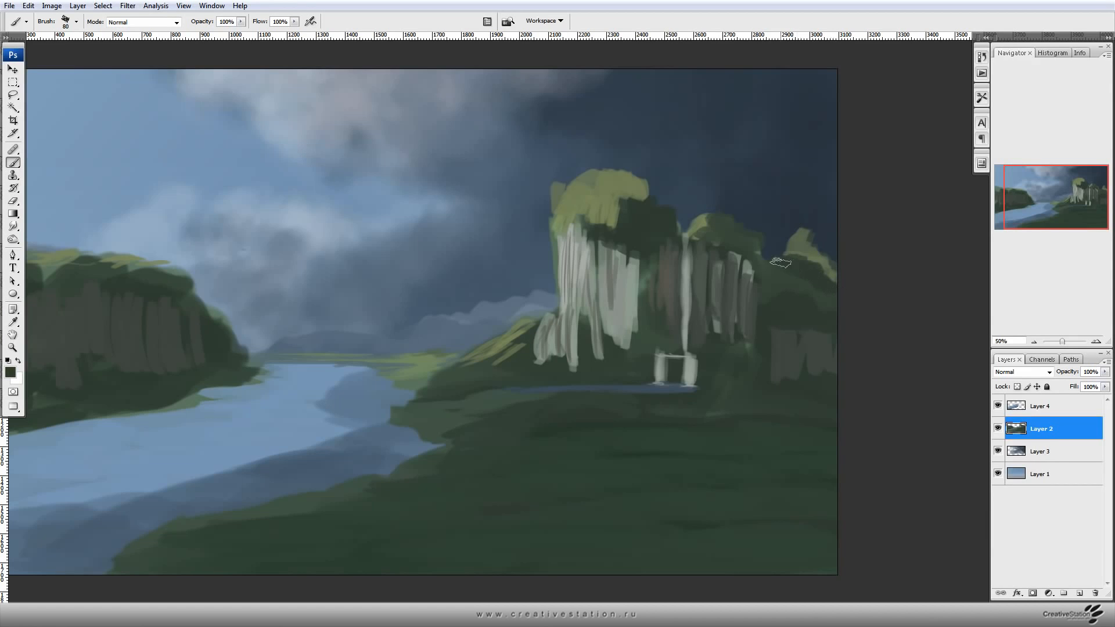
# Erase excess growth above the far right slope and flatten the outline of the right cliff's main top.
pyautogui.press('e')
pyautogui.moveTo(778, 215)
pyautogui.mouseDown()
pyautogui.moveTo(788, 250)
pyautogui.moveTo(840, 272)
pyautogui.mouseUp()
pyautogui.moveTo(663, 183)
pyautogui.mouseDown()
pyautogui.moveTo(616, 196)
pyautogui.moveTo(632, 186)
pyautogui.moveTo(548, 197)
pyautogui.moveTo(564, 233)
pyautogui.moveTo(565, 203)
pyautogui.moveTo(565, 229)
pyautogui.moveTo(641, 181)
pyautogui.moveTo(586, 195)
pyautogui.moveTo(554, 228)
pyautogui.moveTo(554, 264)
pyautogui.moveTo(532, 210)
pyautogui.moveTo(553, 277)
pyautogui.moveTo(567, 240)
pyautogui.moveTo(567, 328)
pyautogui.moveTo(535, 346)
pyautogui.moveTo(558, 353)
pyautogui.moveTo(570, 290)
pyautogui.moveTo(582, 305)
pyautogui.moveTo(609, 244)
pyautogui.mouseUp()
# Darken the right cliff's face with grey vertical strokes and texture its grassy top with fine sampled dark green strokes.
pyautogui.press('b')
pyautogui.moveTo(609, 244); pyautogui.dragTo(614, 337)
pyautogui.moveTo(629, 288); pyautogui.dragTo(626, 346)
pyautogui.keyDown('alt'); pyautogui.click(610, 216); pyautogui.keyUp('alt')
pyautogui.moveTo(634, 238)
pyautogui.mouseDown()
pyautogui.moveTo(660, 227)
pyautogui.moveTo(610, 207)
pyautogui.mouseUp()
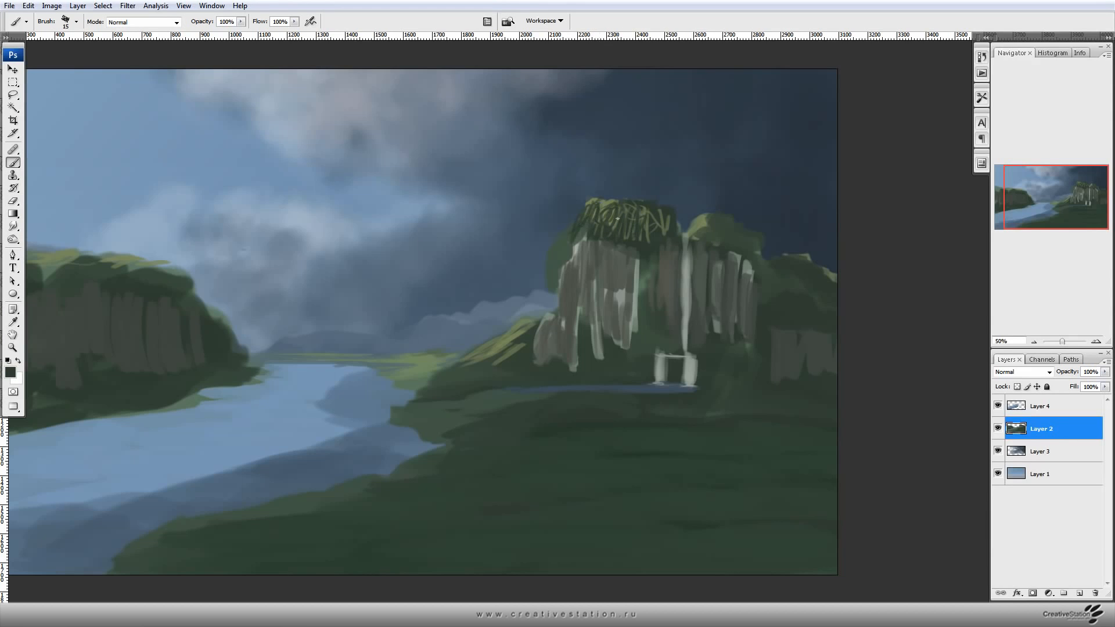
# Choose an adjusted grey and paint thin vertical rock strokes across the right cliff's face with a smaller brush.
pyautogui.click(11, 373)
pyautogui.click(69, 337)
pyautogui.click(326, 242)
pyautogui.press('[')
pyautogui.press('[')
pyautogui.moveTo(574, 266)
pyautogui.mouseDown()
pyautogui.moveTo(627, 325)
pyautogui.moveTo(621, 351)
pyautogui.mouseUp()
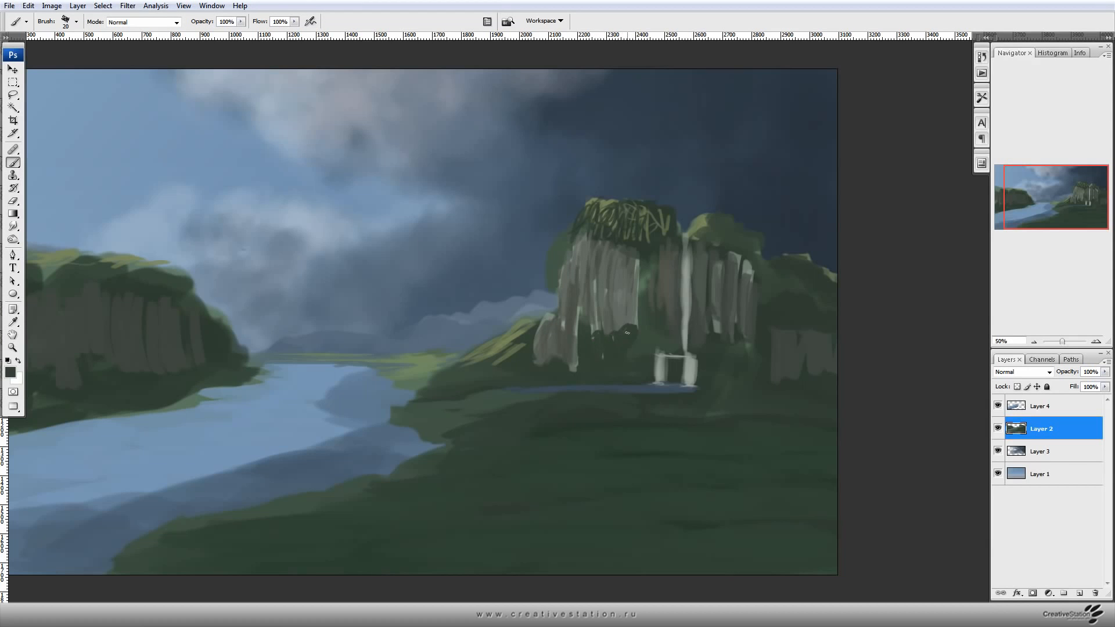
# Sample the slope's yellowish green and paint grass strokes down the right cliff's left edge and over its top.
pyautogui.moveTo(174, 313); pyautogui.dragTo(394, 277)
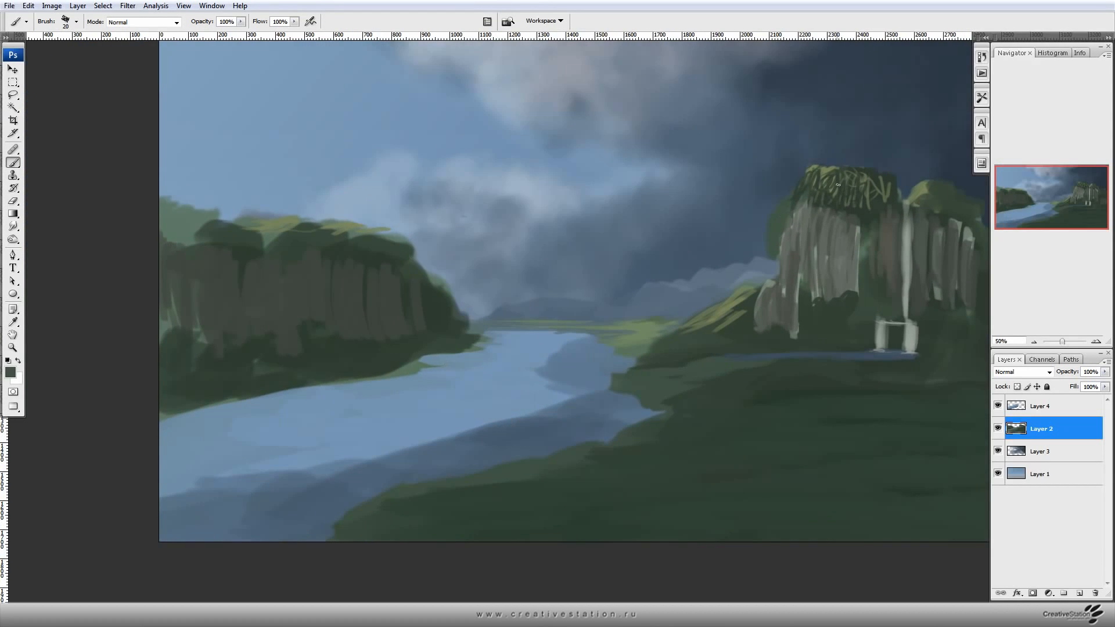
pyautogui.moveTo(775, 252)
pyautogui.mouseDown()
pyautogui.moveTo(760, 285)
pyautogui.moveTo(769, 264)
pyautogui.mouseUp()
pyautogui.keyDown('alt'); pyautogui.click(738, 301); pyautogui.keyUp('alt')
pyautogui.moveTo(801, 195)
pyautogui.mouseDown()
pyautogui.moveTo(837, 162)
pyautogui.moveTo(851, 171)
pyautogui.mouseUp()
pyautogui.moveTo(410, 324); pyautogui.dragTo(437, 327)
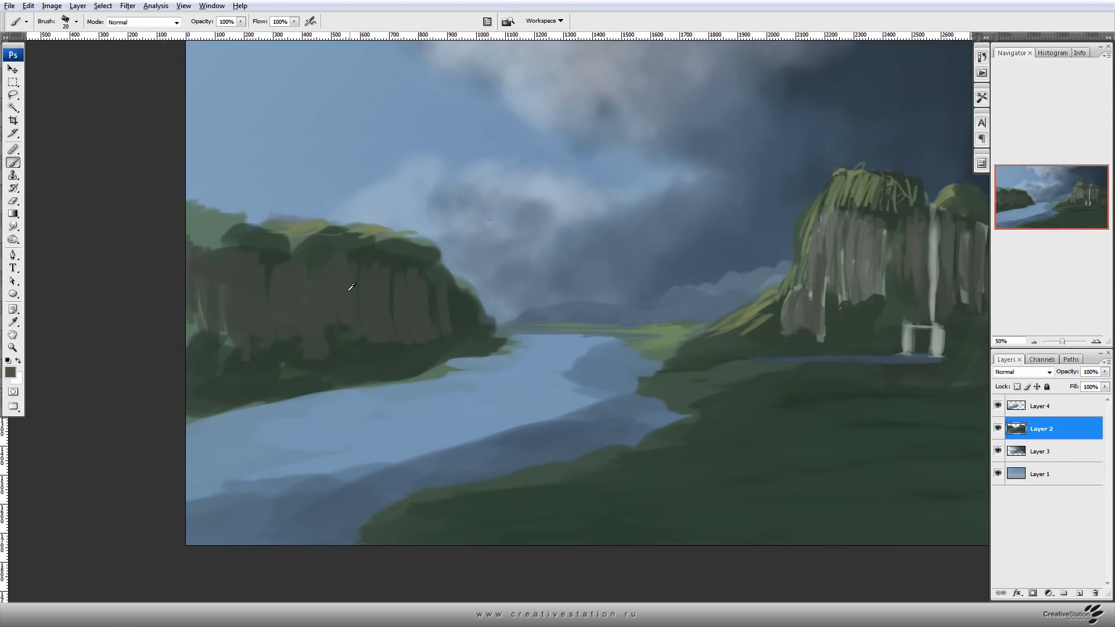
# Sample a dark green and paint growth over the left hill, along the cliff's top edge and down parts of its face.
pyautogui.moveTo(204, 248); pyautogui.dragTo(192, 334)
pyautogui.keyDown('alt'); pyautogui.click(317, 246); pyautogui.keyUp('alt')
pyautogui.moveTo(232, 237)
pyautogui.mouseDown()
pyautogui.moveTo(210, 244)
pyautogui.moveTo(231, 228)
pyautogui.moveTo(448, 267)
pyautogui.moveTo(494, 326)
pyautogui.mouseUp()
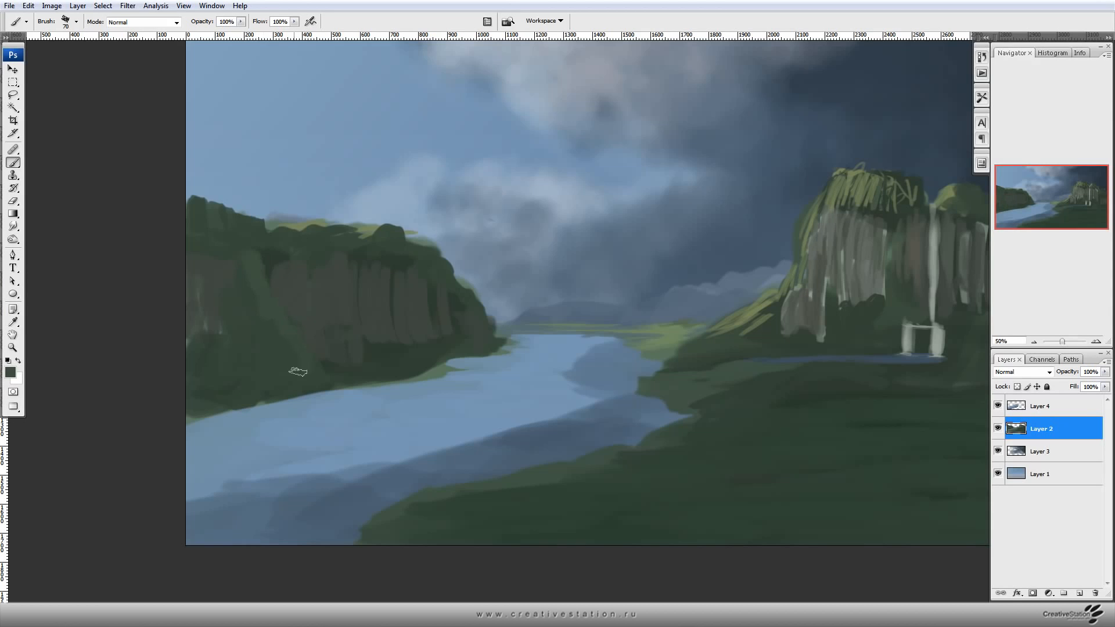
# Choose a lighter grey and paint vertical rock strokes across the left cliff's face.
pyautogui.click(15, 374)
pyautogui.press('Return')
pyautogui.moveTo(190, 320); pyautogui.dragTo(204, 309)
pyautogui.moveTo(283, 301)
pyautogui.mouseDown()
pyautogui.moveTo(317, 325)
pyautogui.moveTo(343, 267)
pyautogui.moveTo(337, 221)
pyautogui.moveTo(356, 314)
pyautogui.moveTo(349, 337)
pyautogui.moveTo(386, 308)
pyautogui.moveTo(419, 327)
pyautogui.moveTo(473, 331)
pyautogui.mouseUp()
pyautogui.moveTo(750, 319)
pyautogui.mouseDown()
pyautogui.moveTo(565, 351)
pyautogui.moveTo(578, 310)
pyautogui.mouseUp()
pyautogui.moveTo(502, 412); pyautogui.dragTo(538, 344)
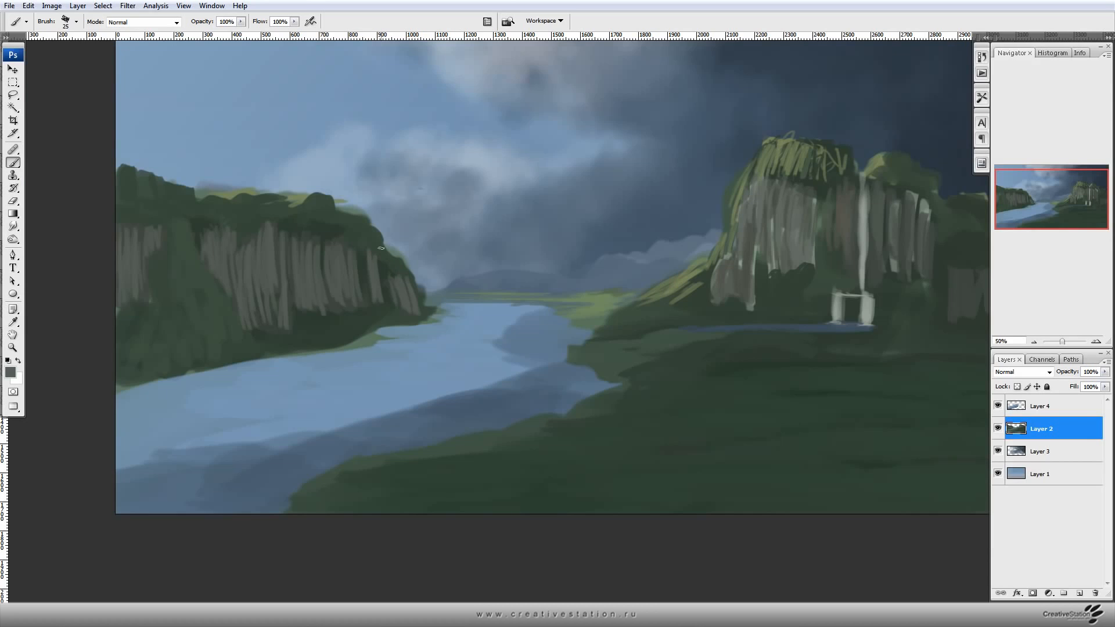
# On Layer 4, enlarge the brush and paint jagged horizontal ripples along the edge of the river's darker reflection.
pyautogui.click(1049, 409)
pyautogui.press(']')
pyautogui.press(']')
pyautogui.press(']')
pyautogui.press(']')
pyautogui.moveTo(507, 349)
pyautogui.mouseDown()
pyautogui.moveTo(478, 395)
pyautogui.moveTo(434, 401)
pyautogui.moveTo(542, 371)
pyautogui.moveTo(505, 381)
pyautogui.mouseUp()
pyautogui.keyDown('alt'); pyautogui.click(526, 400); pyautogui.keyUp('alt')
pyautogui.moveTo(441, 402); pyautogui.dragTo(377, 407)
pyautogui.moveTo(533, 361)
pyautogui.mouseDown()
pyautogui.moveTo(585, 393)
pyautogui.moveTo(549, 435)
pyautogui.mouseUp()
pyautogui.moveTo(778, 451)
pyautogui.mouseDown()
pyautogui.moveTo(707, 416)
pyautogui.moveTo(702, 424)
pyautogui.moveTo(807, 409)
pyautogui.mouseUp()
# On Layer 2, paint a tall stepped peak with a lower left shoulder behind the left cliff in sampled hazy greens.
pyautogui.click(1049, 428)
pyautogui.keyDown('alt'); pyautogui.click(272, 256); pyautogui.keyUp('alt')
pyautogui.moveTo(267, 253)
pyautogui.mouseDown()
pyautogui.moveTo(269, 228)
pyautogui.moveTo(249, 241)
pyautogui.moveTo(278, 103)
pyautogui.moveTo(319, 247)
pyautogui.moveTo(386, 249)
pyautogui.moveTo(323, 235)
pyautogui.moveTo(323, 139)
pyautogui.moveTo(405, 264)
pyautogui.mouseUp()
pyautogui.moveTo(254, 227); pyautogui.dragTo(276, 148)
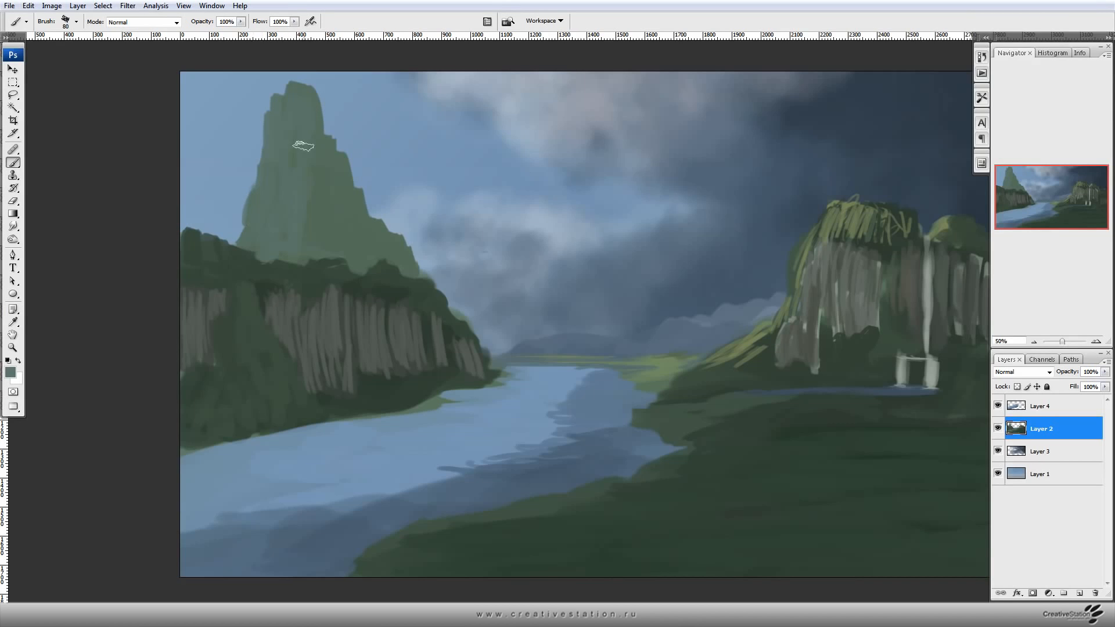
pyautogui.keyDown('alt'); pyautogui.click(259, 192); pyautogui.keyUp('alt')
pyautogui.moveTo(248, 246)
pyautogui.mouseDown()
pyautogui.moveTo(301, 233)
pyautogui.moveTo(212, 211)
pyautogui.moveTo(180, 216)
pyautogui.moveTo(259, 187)
pyautogui.mouseUp()
# Paint darker green foliage clumps across the peak's lower slope with a smaller brush.
pyautogui.moveTo(505, 339); pyautogui.dragTo(385, 329)
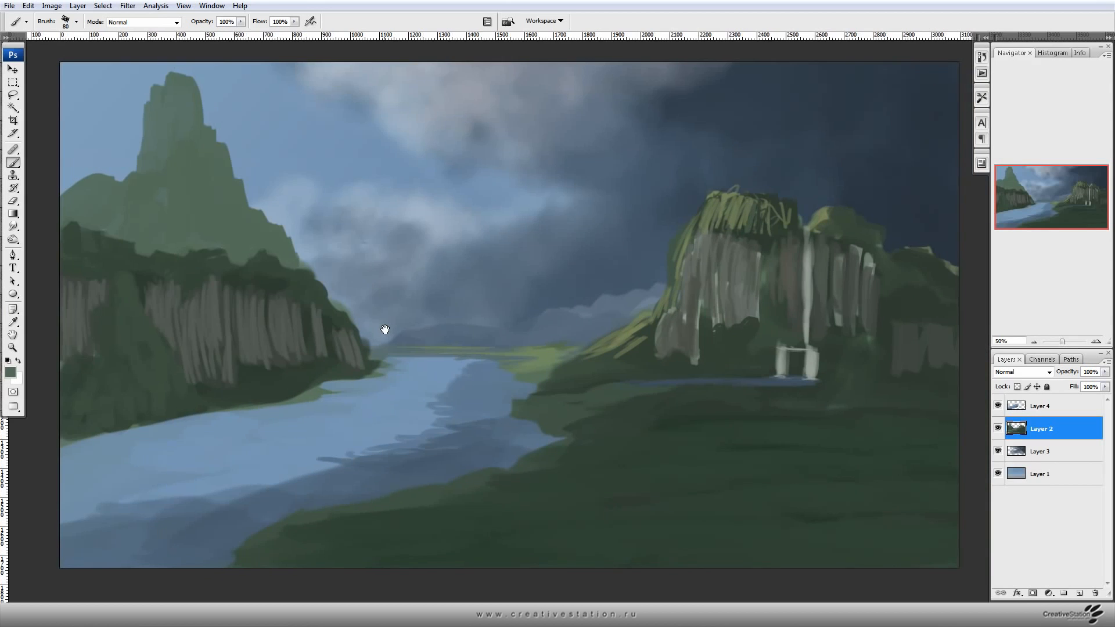
pyautogui.press('[')
pyautogui.moveTo(300, 259); pyautogui.dragTo(331, 293)
pyautogui.moveTo(243, 262)
pyautogui.mouseDown()
pyautogui.moveTo(203, 239)
pyautogui.moveTo(143, 248)
pyautogui.moveTo(85, 212)
pyautogui.moveTo(117, 235)
pyautogui.moveTo(110, 215)
pyautogui.moveTo(172, 221)
pyautogui.moveTo(202, 196)
pyautogui.moveTo(249, 238)
pyautogui.moveTo(285, 252)
pyautogui.moveTo(337, 311)
pyautogui.moveTo(219, 200)
pyautogui.moveTo(271, 230)
pyautogui.moveTo(230, 209)
pyautogui.moveTo(207, 223)
pyautogui.mouseUp()
# Sample the peak's green, shift it to a rock grey and paint thin vertical strokes on the peak's upper face.
pyautogui.keyDown('alt'); pyautogui.click(198, 157); pyautogui.keyUp('alt')
pyautogui.click(11, 372)
pyautogui.click(77, 295)
pyautogui.click(219, 352)
pyautogui.click(329, 243)
pyautogui.press('[')
pyautogui.press('[')
pyautogui.press('[')
pyautogui.press('[')
pyautogui.press('[')
pyautogui.moveTo(158, 106)
pyautogui.mouseDown()
pyautogui.moveTo(150, 150)
pyautogui.moveTo(154, 127)
pyautogui.moveTo(164, 137)
pyautogui.mouseUp()
pyautogui.moveTo(174, 87); pyautogui.dragTo(179, 131)
# Vary the rock grey twice and add broader vertical strokes down the peak's face with a larger brush.
pyautogui.click(10, 372)
pyautogui.click(219, 365)
pyautogui.click(312, 243)
pyautogui.moveTo(169, 93)
pyautogui.mouseDown()
pyautogui.moveTo(171, 127)
pyautogui.moveTo(184, 128)
pyautogui.mouseUp()
pyautogui.click(10, 372)
pyautogui.click(82, 316)
pyautogui.click(219, 370)
pyautogui.click(319, 244)
pyautogui.press(']')
pyautogui.press(']')
pyautogui.moveTo(187, 98)
pyautogui.mouseDown()
pyautogui.moveTo(187, 128)
pyautogui.moveTo(163, 168)
pyautogui.mouseUp()
pyautogui.moveTo(172, 133); pyautogui.dragTo(172, 149)
# Try another grey for a vertical rock stroke on the slope just below the peak's face.
pyautogui.click(10, 372)
pyautogui.click(73, 308)
pyautogui.click(321, 243)
pyautogui.press('[')
pyautogui.press('[')
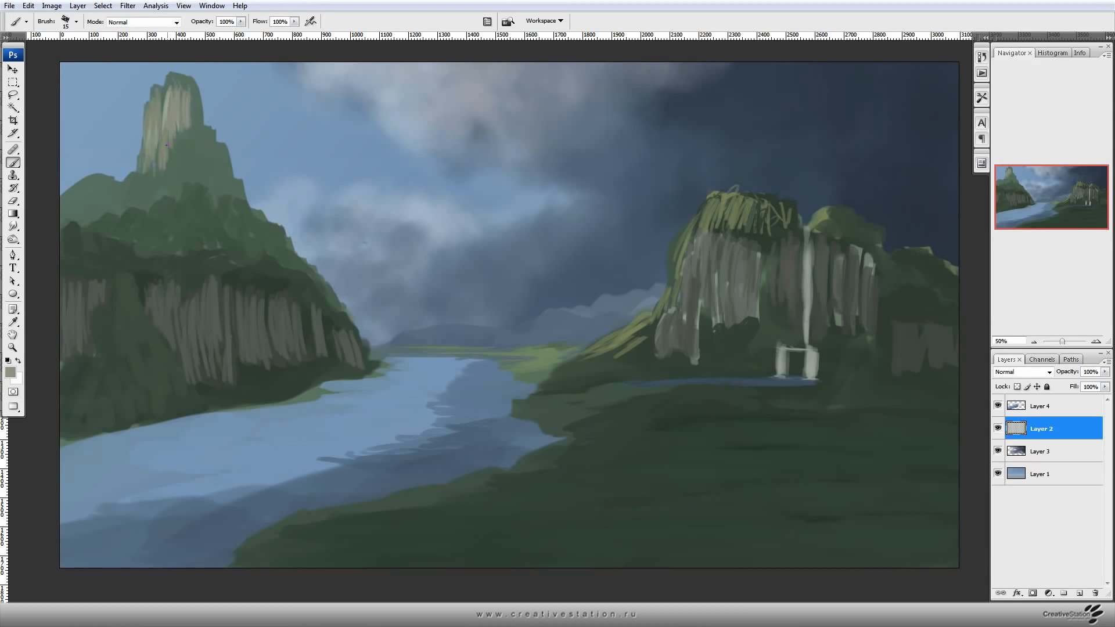
pyautogui.press(']')
pyautogui.moveTo(187, 141); pyautogui.dragTo(186, 176)
pyautogui.hotkey('ctrl', 'alt', 'z')
pyautogui.hotkey('ctrl', 'alt', 'z')
pyautogui.hotkey('ctrl', 'alt', 'z')
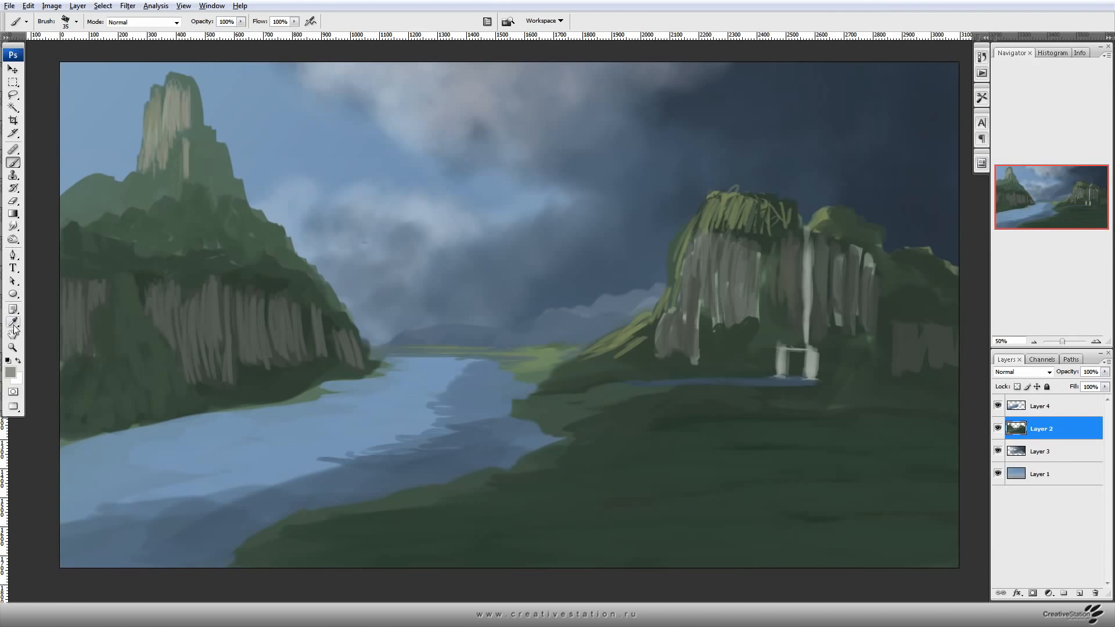
# Choose a muted bluish grey and try a vertical rock stroke down the right side of the peak's face.
pyautogui.click(11, 372)
pyautogui.click(222, 353)
pyautogui.moveTo(222, 353); pyautogui.dragTo(222, 318)
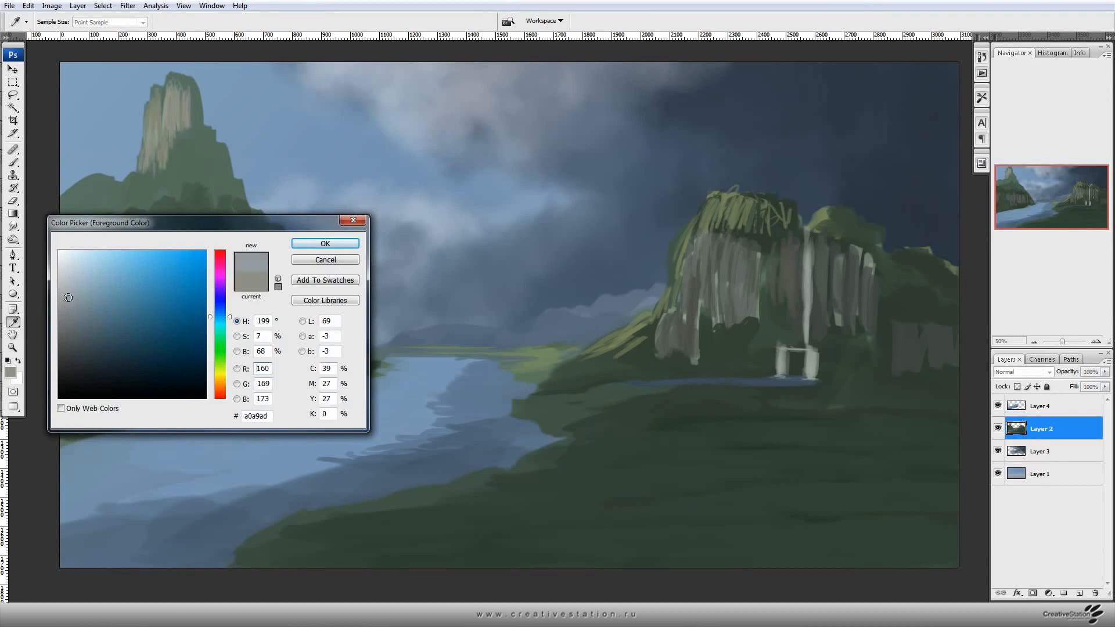
pyautogui.click(65, 302)
pyautogui.click(322, 243)
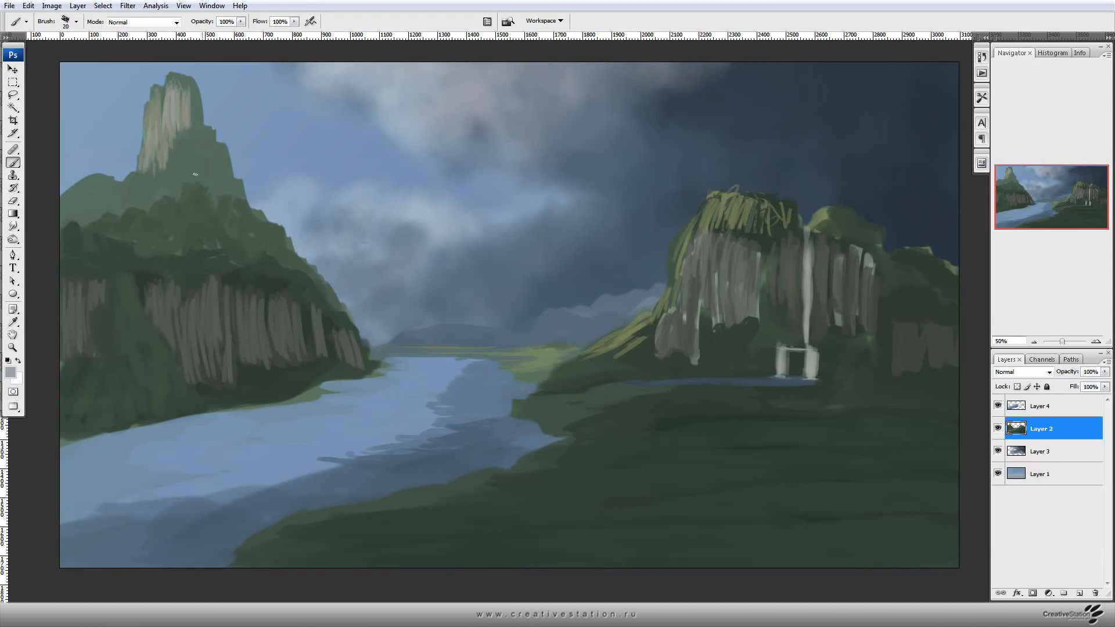
pyautogui.moveTo(196, 99)
pyautogui.mouseDown()
pyautogui.moveTo(206, 150)
pyautogui.moveTo(188, 157)
pyautogui.mouseUp()
pyautogui.hotkey('ctrl', 'z')
# Darken the bluish grey and paint a diagonal band of rock strokes on the slope below the peak with a smaller brush.
pyautogui.click(11, 372)
pyautogui.click(70, 318)
pyautogui.click(324, 243)
pyautogui.press('[')
pyautogui.moveTo(230, 176)
pyautogui.mouseDown()
pyautogui.moveTo(227, 211)
pyautogui.moveTo(239, 209)
pyautogui.mouseUp()
pyautogui.moveTo(202, 192); pyautogui.dragTo(198, 219)
pyautogui.moveTo(218, 170); pyautogui.dragTo(205, 223)
pyautogui.moveTo(225, 164)
pyautogui.mouseDown()
pyautogui.moveTo(224, 193)
pyautogui.moveTo(198, 222)
pyautogui.mouseUp()
pyautogui.moveTo(199, 195)
pyautogui.mouseDown()
pyautogui.moveTo(184, 231)
pyautogui.moveTo(193, 210)
pyautogui.moveTo(156, 207)
pyautogui.moveTo(179, 219)
pyautogui.moveTo(178, 245)
pyautogui.mouseUp()
pyautogui.moveTo(175, 213); pyautogui.dragTo(165, 251)
# Sample the slope's dark green and paint foliage beside and above the new rock outcrop.
pyautogui.keyDown('alt'); pyautogui.click(134, 213); pyautogui.keyUp('alt')
pyautogui.moveTo(125, 213); pyautogui.dragTo(142, 210)
pyautogui.moveTo(160, 201); pyautogui.dragTo(187, 186)
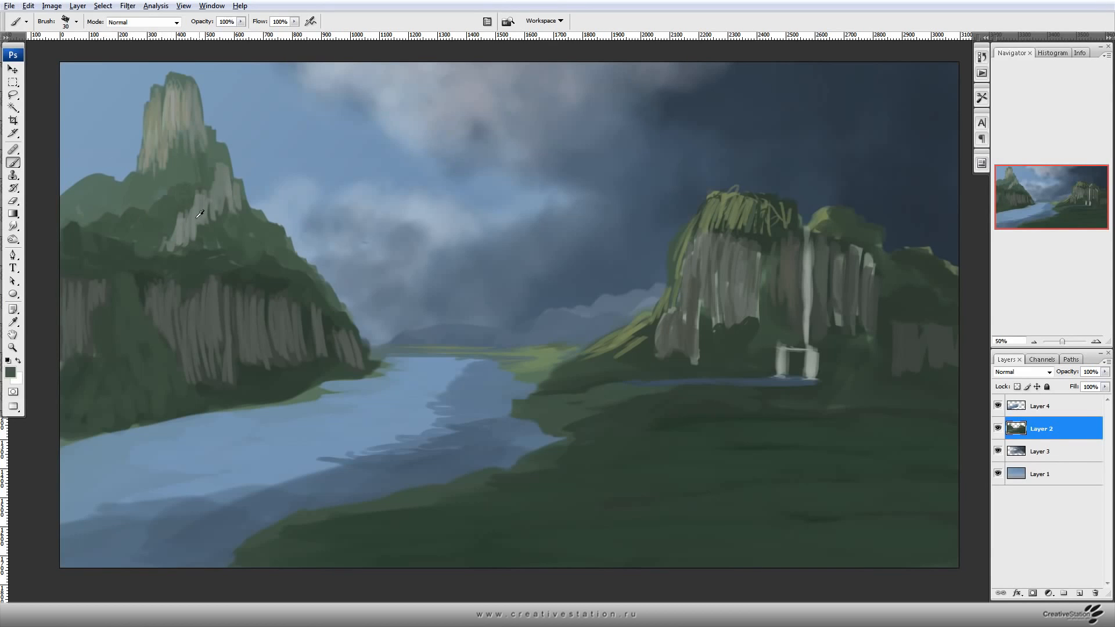
# Choose a darker grey and paint thin shadow strokes over the rock outcrop below the peak.
pyautogui.keyDown('alt'); pyautogui.click(191, 219); pyautogui.keyUp('alt')
pyautogui.click(10, 372)
pyautogui.click(70, 346)
pyautogui.click(325, 244)
pyautogui.press('[')
pyautogui.press('[')
pyautogui.moveTo(199, 218); pyautogui.dragTo(191, 239)
pyautogui.moveTo(204, 199); pyautogui.dragTo(199, 222)
pyautogui.moveTo(217, 169)
pyautogui.mouseDown()
pyautogui.moveTo(211, 213)
pyautogui.moveTo(226, 202)
pyautogui.mouseUp()
pyautogui.moveTo(233, 188)
pyautogui.mouseDown()
pyautogui.moveTo(233, 213)
pyautogui.moveTo(239, 204)
pyautogui.mouseUp()
# Enlarge the brush and shade the right part of the peak's face with grey vertical strokes.
pyautogui.press(']')
pyautogui.press(']')
pyautogui.press(']')
pyautogui.moveTo(189, 94); pyautogui.dragTo(190, 129)
pyautogui.keyDown('alt'); pyautogui.click(197, 137); pyautogui.keyUp('alt')
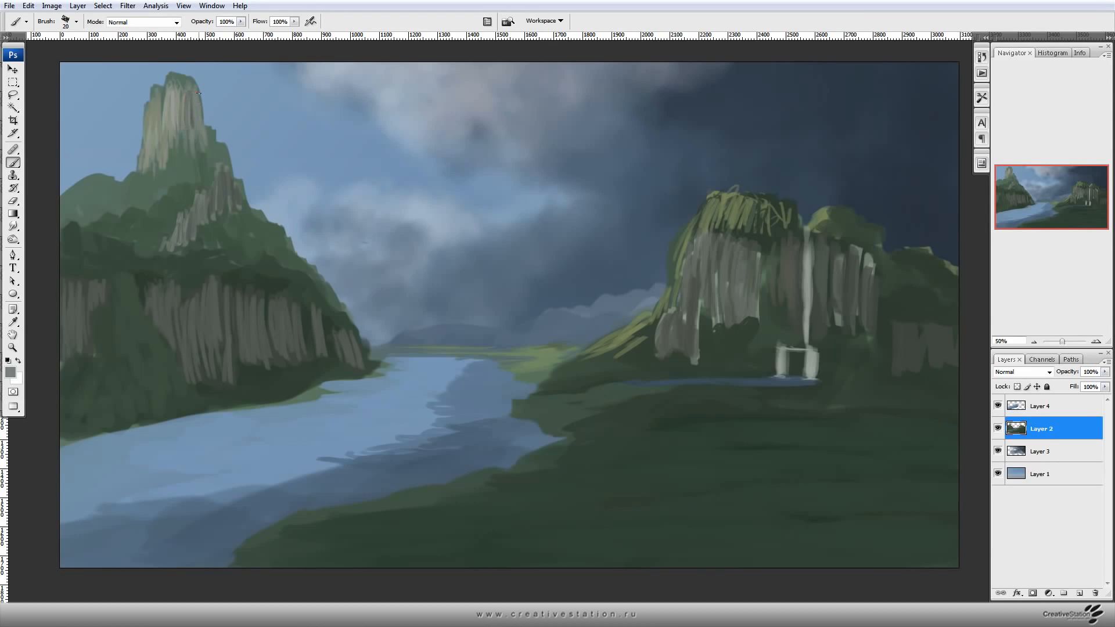
# Lighten a green sampled from the peak's top and paint grassy highlights on the summit and the far left shoulder.
pyautogui.keyDown('alt'); pyautogui.click(185, 74); pyautogui.keyUp('alt')
pyautogui.click(10, 372)
pyautogui.click(91, 282)
pyautogui.press('Return')
pyautogui.press('b')
pyautogui.moveTo(153, 86); pyautogui.dragTo(170, 85)
pyautogui.moveTo(64, 197); pyautogui.dragTo(92, 189)
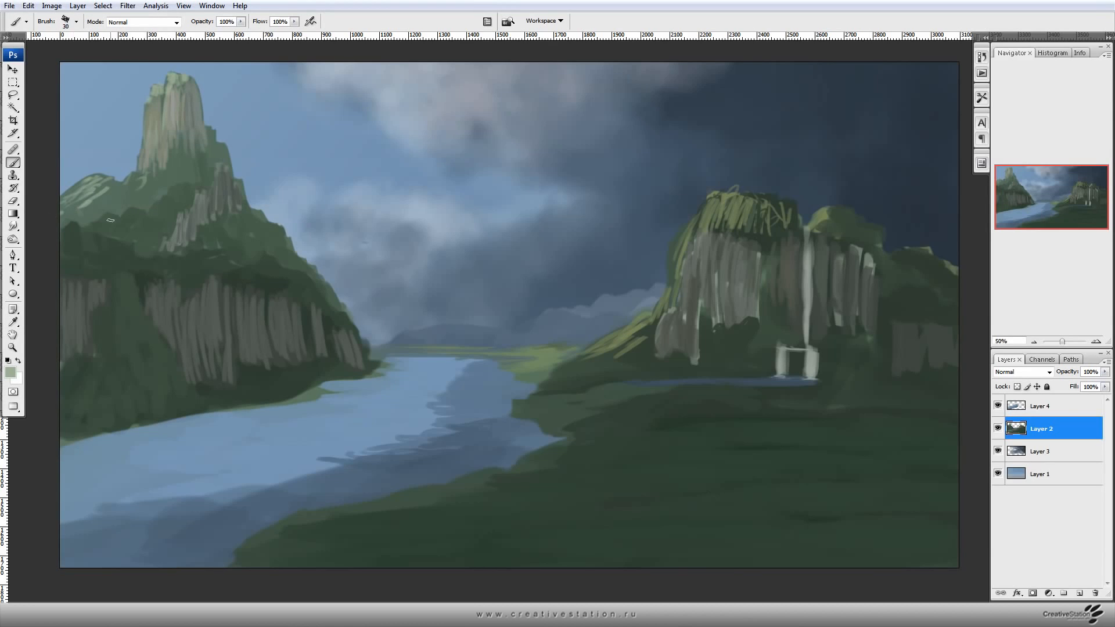
# Darken the shadows of Layer 2 with a Curves adjustment.
pyautogui.moveTo(602, 444); pyautogui.dragTo(557, 442)
pyautogui.hotkey('ctrl', 'm')
pyautogui.moveTo(741, 420); pyautogui.dragTo(737, 430)
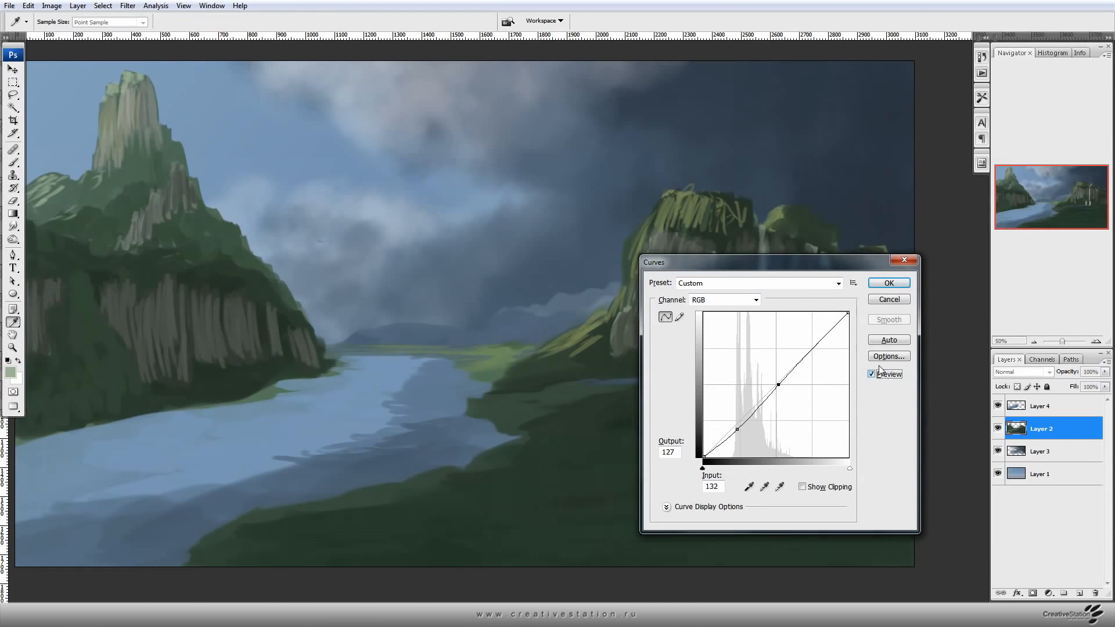
pyautogui.click(889, 283)
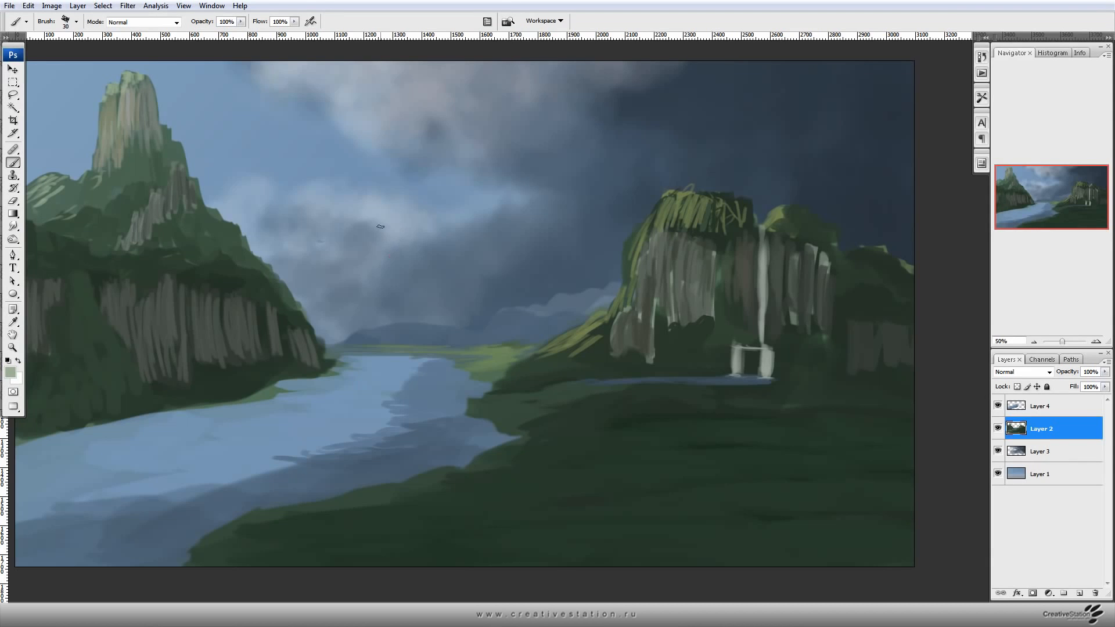
# Sample the distant hills' hazy blue and paint higher, merged hills beside the right cliff.
pyautogui.keyDown('alt'); pyautogui.click(575, 298); pyautogui.keyUp('alt')
pyautogui.moveTo(581, 274); pyautogui.dragTo(464, 320)
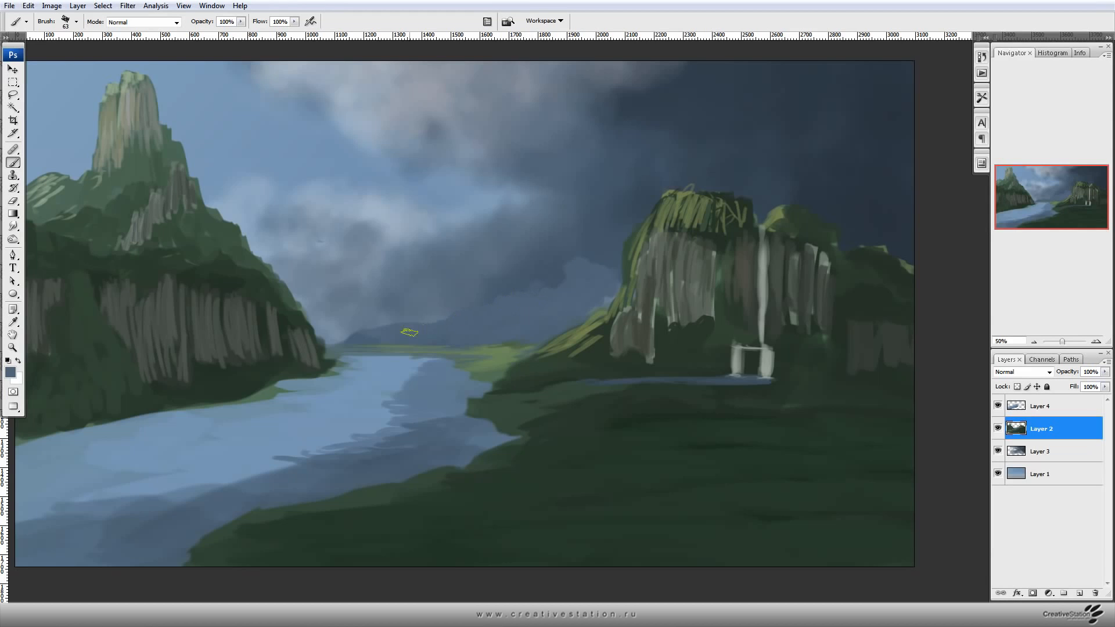
pyautogui.moveTo(245, 387); pyautogui.dragTo(410, 384)
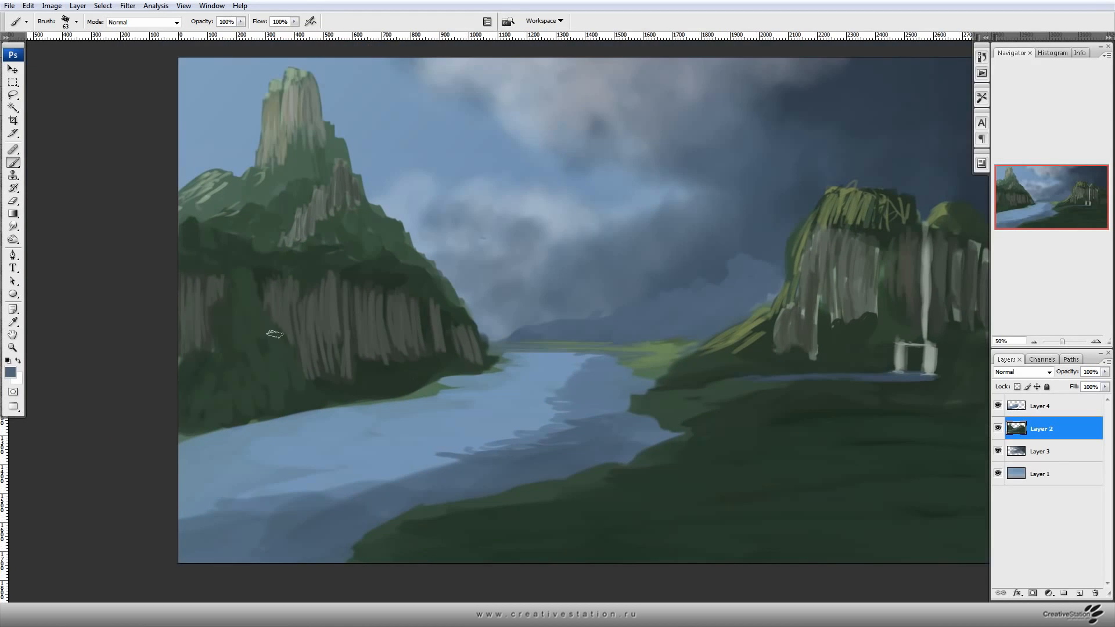
# Set up a large soft round brush at 20% flow with a near-black foreground colour.
pyautogui.press('F5')
pyautogui.press('F5')
pyautogui.click(10, 372)
pyautogui.click(76, 381)
pyautogui.click(325, 243)
pyautogui.press('b')
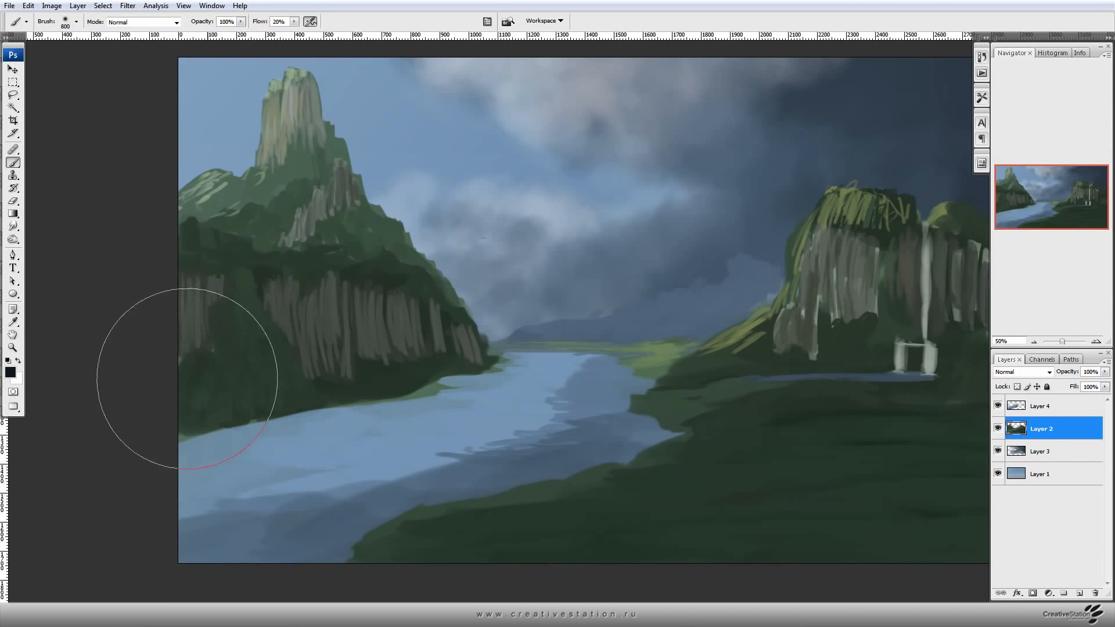
# Merge Layer 4 into Layer 2.
pyautogui.click(1072, 413)
pyautogui.press('Delete')
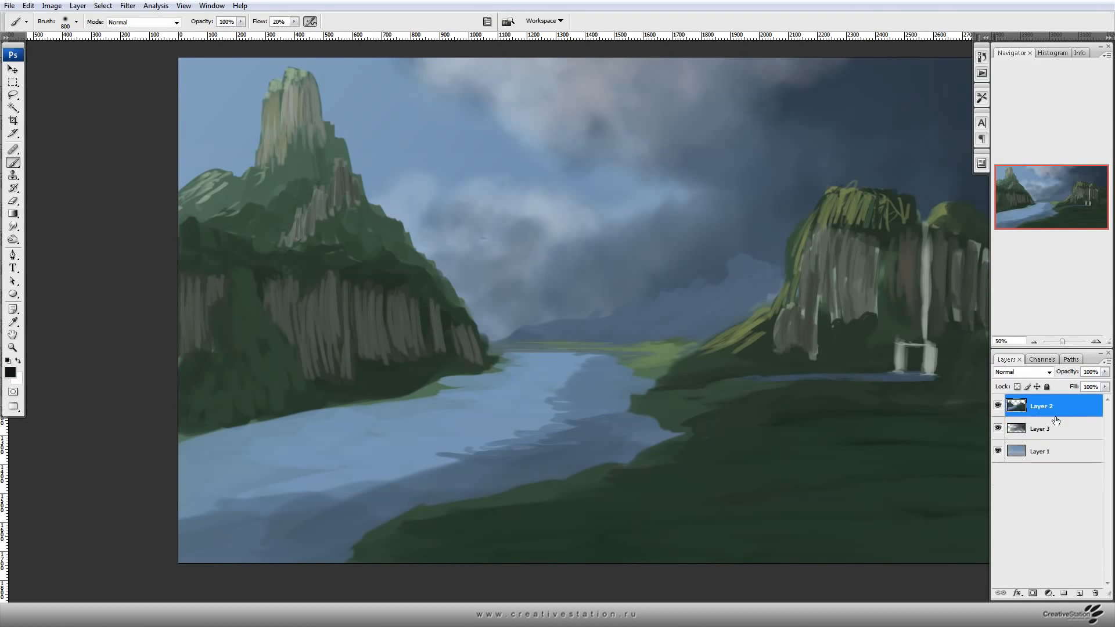
# Softly shade the left cliff's base and the river along its bank, reducing the brush from 600 to 200 px.
pyautogui.press('[')
pyautogui.press('[')
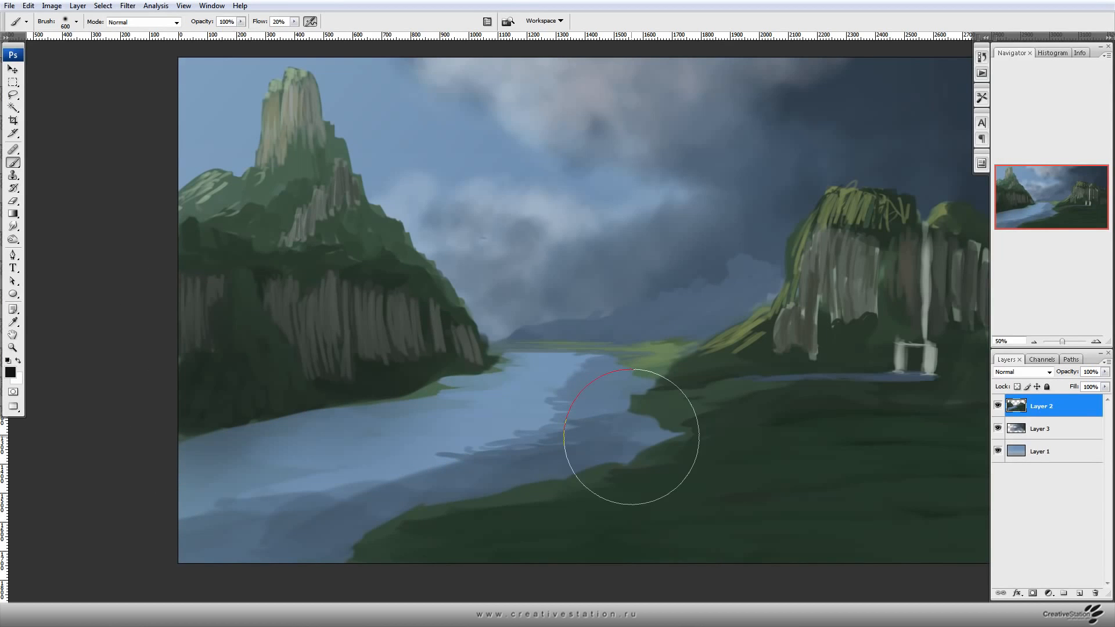
pyautogui.press('[')
pyautogui.press('[')
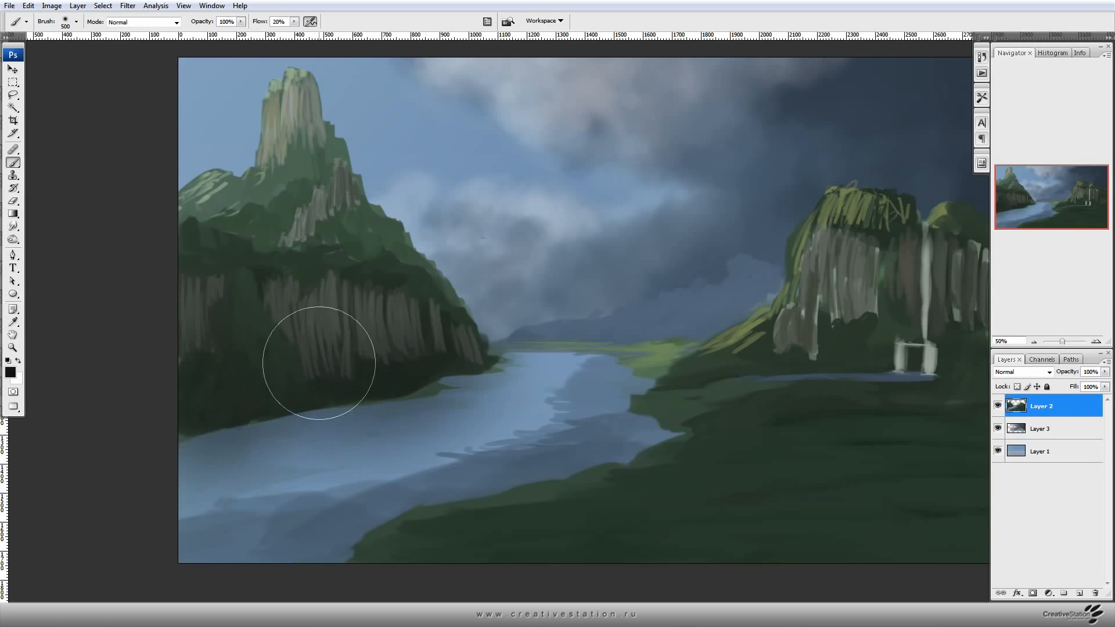
pyautogui.press('[')
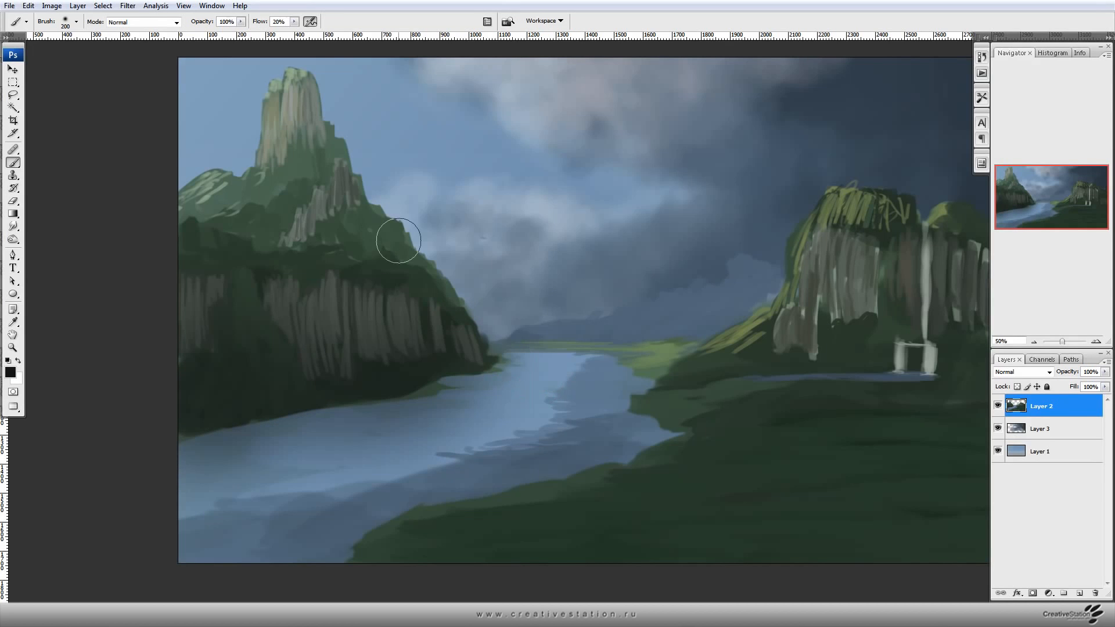
pyautogui.press('[')
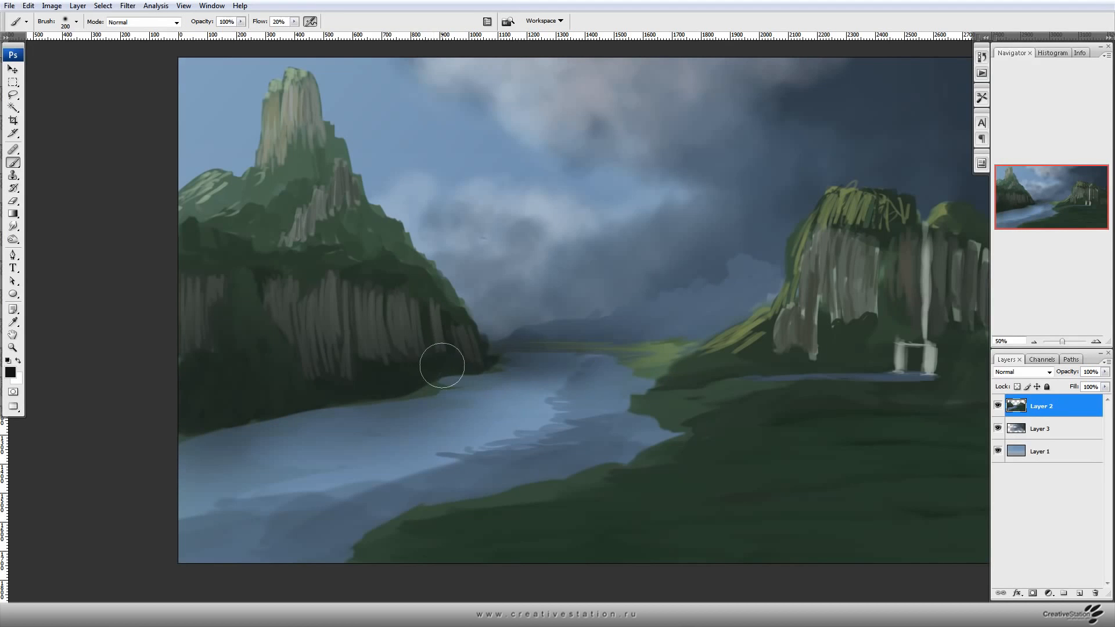
pyautogui.press('[')
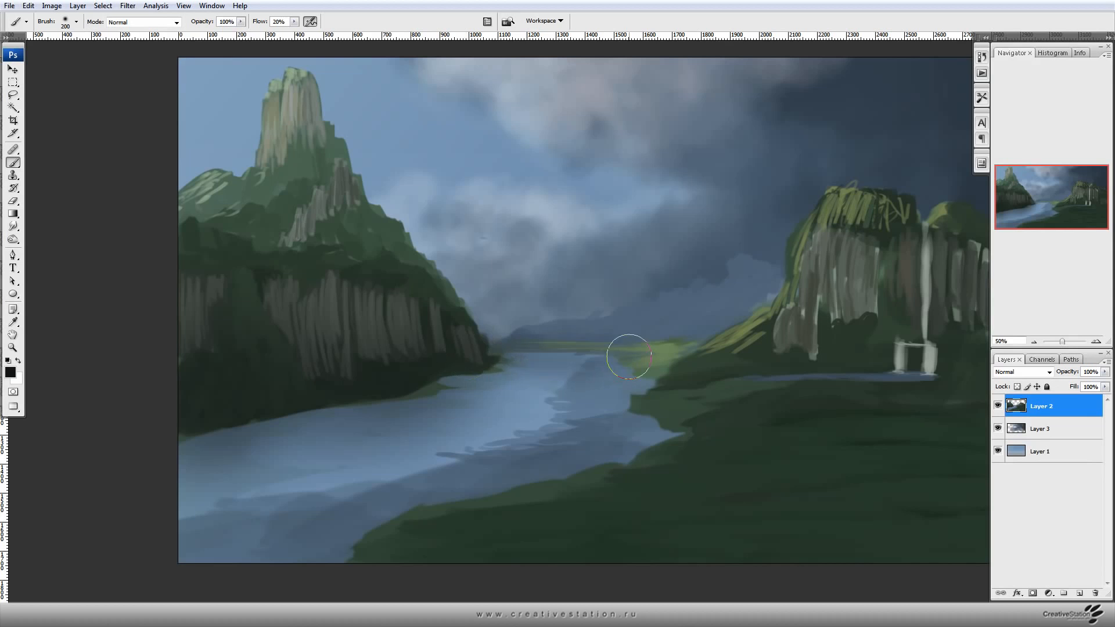
# Reduce the soft brush to 125 px and shade the left cliff's tip and the distant shoreline.
pyautogui.press('[')
pyautogui.press('[')
pyautogui.moveTo(514, 359); pyautogui.dragTo(417, 365)
pyautogui.press('space')
pyautogui.moveTo(735, 492); pyautogui.dragTo(654, 488)
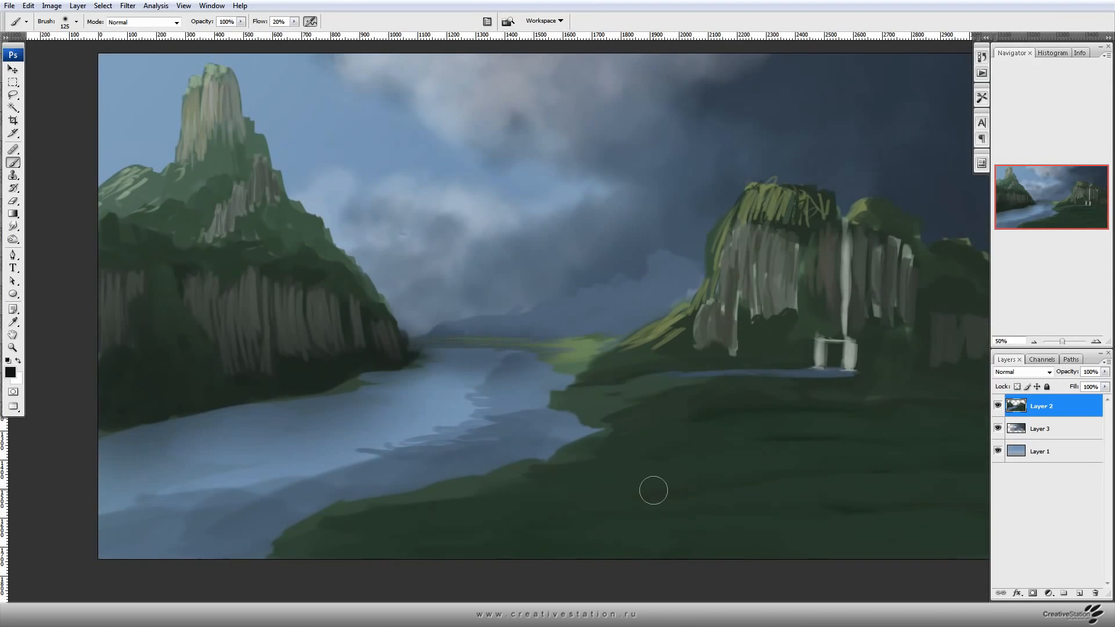
# Enlarge the soft brush to 400 px and darken the slopes around the far right cliff.
pyautogui.press(']')
pyautogui.press(']')
pyautogui.press(']')
pyautogui.press(']')
pyautogui.press(']')
pyautogui.press(']')
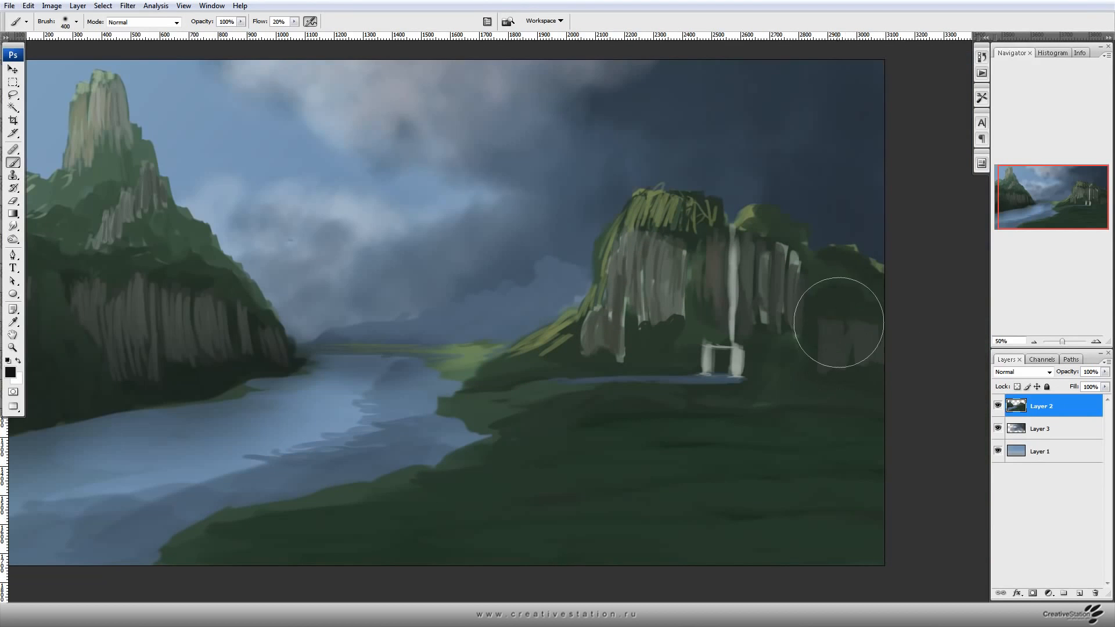
# Switch to the 63 px textured brush with airbrush off and sample the sky's blue.
pyautogui.press('F5')
pyautogui.click(271, 248)
pyautogui.press('F5')
pyautogui.press('space')
pyautogui.moveTo(274, 297)
pyautogui.mouseDown()
pyautogui.moveTo(375, 297)
pyautogui.moveTo(350, 288)
pyautogui.mouseUp()
pyautogui.keyDown('alt'); pyautogui.click(438, 154); pyautogui.keyUp('alt')
# Darken Layer 1 slightly with a Curves adjustment.
pyautogui.click(1072, 451)
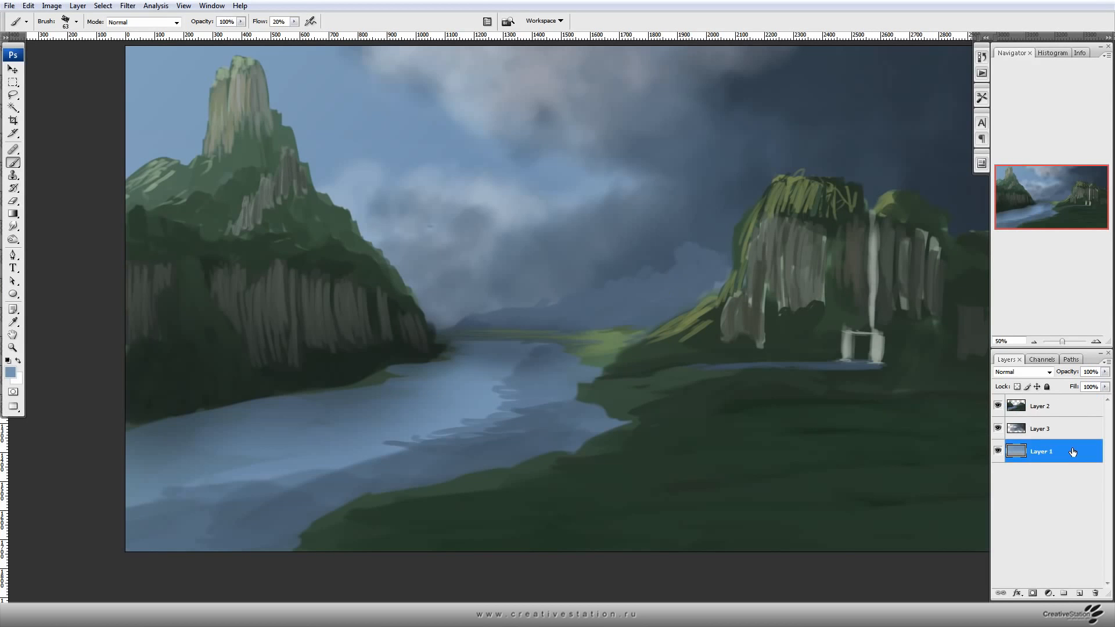
pyautogui.hotkey('ctrl', 'm')
pyautogui.moveTo(772, 388); pyautogui.dragTo(773, 392)
pyautogui.click(874, 284)
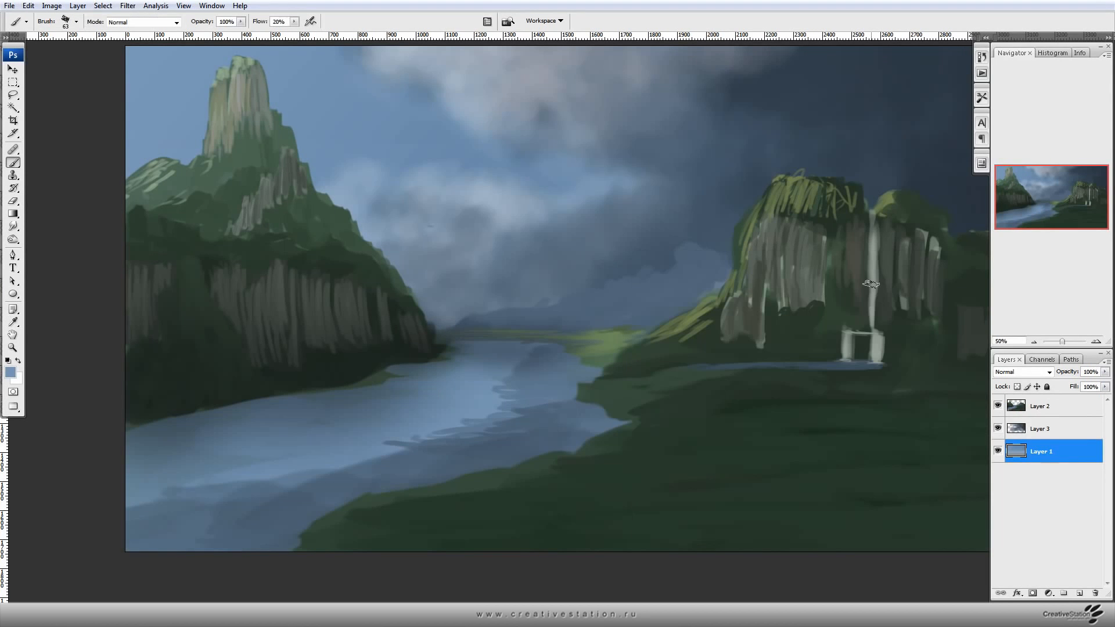
# Toggle Layer 3's visibility to check it, and paint blue over the river on Layer 2 with a 200 px brush.
pyautogui.click(1053, 412)
pyautogui.click(998, 429)
pyautogui.click(998, 430)
pyautogui.click(998, 430)
pyautogui.moveTo(333, 445); pyautogui.dragTo(428, 419)
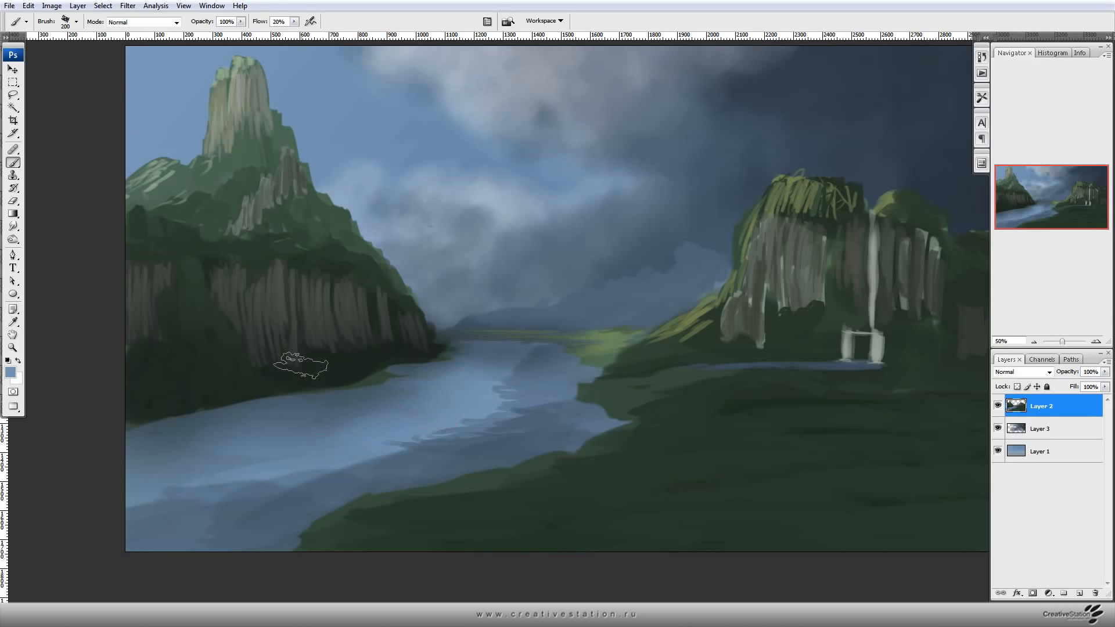
# Choose a greyer blue, sample the river's tone and blend soft strokes over the river's surface up to its distant bend.
pyautogui.click(10, 373)
pyautogui.click(93, 309)
pyautogui.click(321, 247)
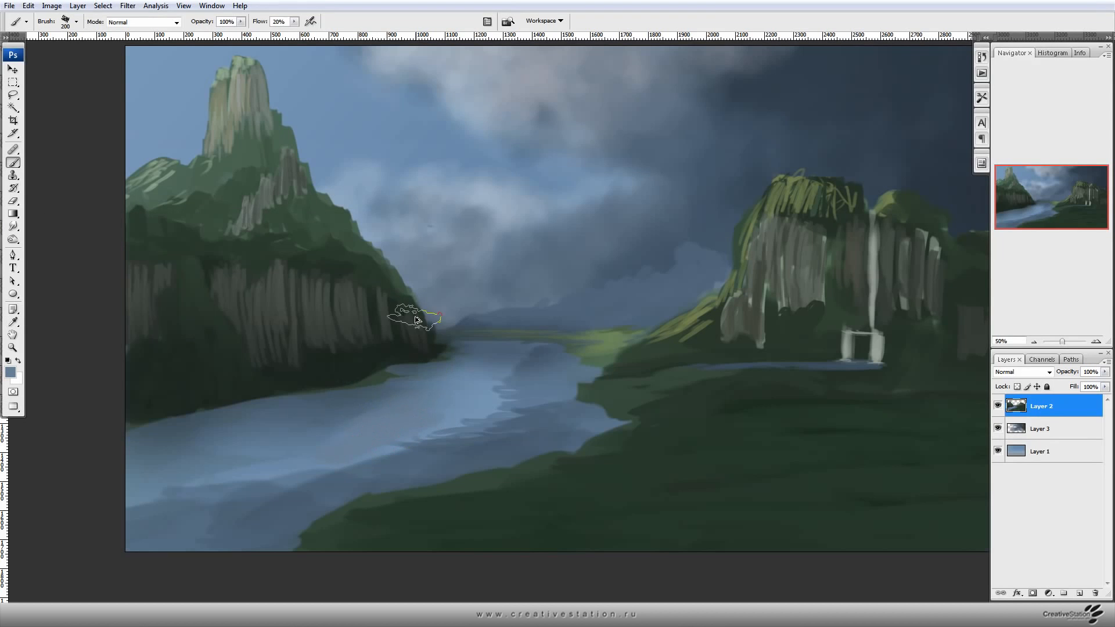
pyautogui.keyDown('alt'); pyautogui.click(444, 409); pyautogui.keyUp('alt')
pyautogui.moveTo(520, 359); pyautogui.dragTo(501, 368)
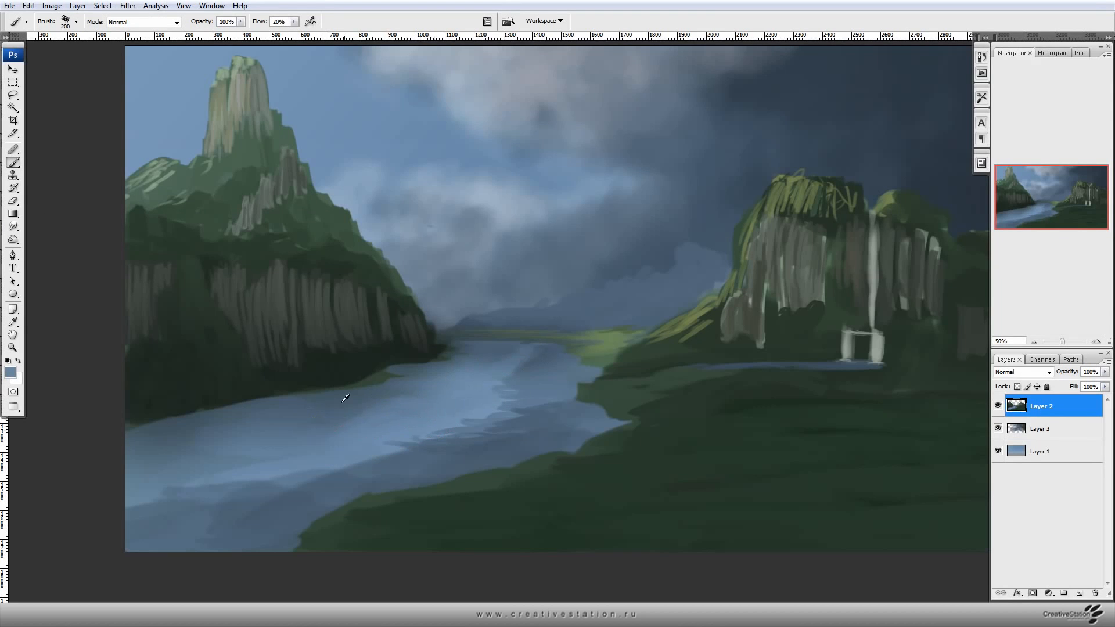
# Add soft blue strokes along the river, sampling a darker water tone near the foreground bank.
pyautogui.moveTo(366, 405); pyautogui.dragTo(377, 417)
pyautogui.moveTo(148, 471); pyautogui.dragTo(135, 483)
pyautogui.keyDown('alt'); pyautogui.click(317, 507); pyautogui.keyUp('alt')
pyautogui.moveTo(254, 508); pyautogui.dragTo(229, 517)
# Switch to the 19 px hard round brush with 10% spacing, enlarge it and paint darker water along the river's near bank.
pyautogui.press('F5')
pyautogui.click(187, 245)
pyautogui.click(122, 250)
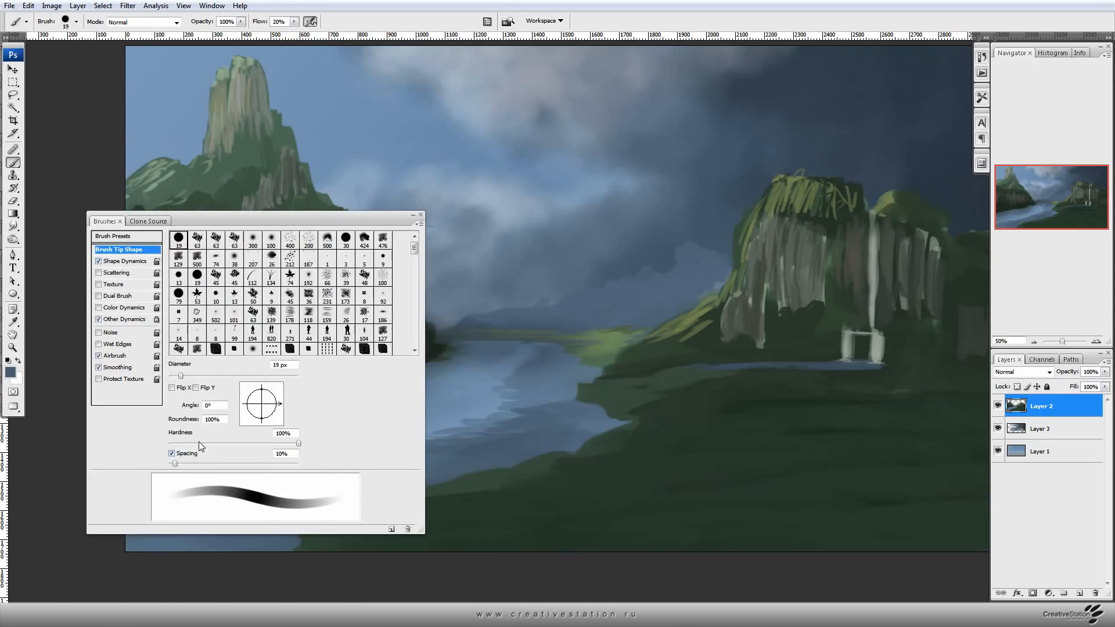
pyautogui.moveTo(197, 464); pyautogui.dragTo(176, 465)
pyautogui.press('F5')
pyautogui.press(']')
pyautogui.press(']')
pyautogui.press(']')
pyautogui.moveTo(443, 431); pyautogui.dragTo(501, 409)
pyautogui.moveTo(406, 455); pyautogui.dragTo(366, 457)
pyautogui.moveTo(558, 423)
pyautogui.mouseDown()
pyautogui.moveTo(537, 408)
pyautogui.moveTo(460, 454)
pyautogui.moveTo(492, 419)
pyautogui.moveTo(572, 375)
pyautogui.mouseUp()
pyautogui.keyDown('alt'); pyautogui.click(513, 373); pyautogui.keyUp('alt')
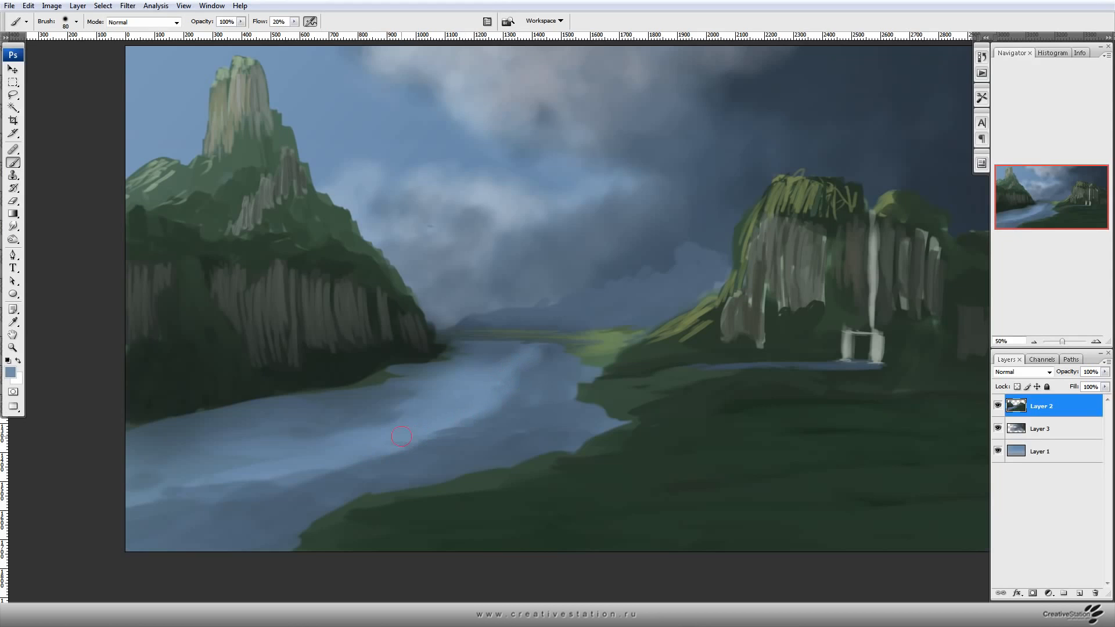
# Smooth the foreground water, then enlarge the brush, sample the water below the left cliff and blend over it.
pyautogui.moveTo(270, 493)
pyautogui.mouseDown()
pyautogui.moveTo(201, 487)
pyautogui.moveTo(136, 526)
pyautogui.mouseUp()
pyautogui.press(']')
pyautogui.press(']')
pyautogui.press(']')
pyautogui.keyDown('alt'); pyautogui.click(233, 431); pyautogui.keyUp('alt')
pyautogui.moveTo(242, 438); pyautogui.dragTo(264, 423)
# Choose a pale off-white, reduce the brush to 20 px and touch up the base of the waterfall.
pyautogui.press('[')
pyautogui.press('[')
pyautogui.press('[')
pyautogui.press('[')
pyautogui.press('[')
pyautogui.press('[')
pyautogui.press('[')
pyautogui.press('[')
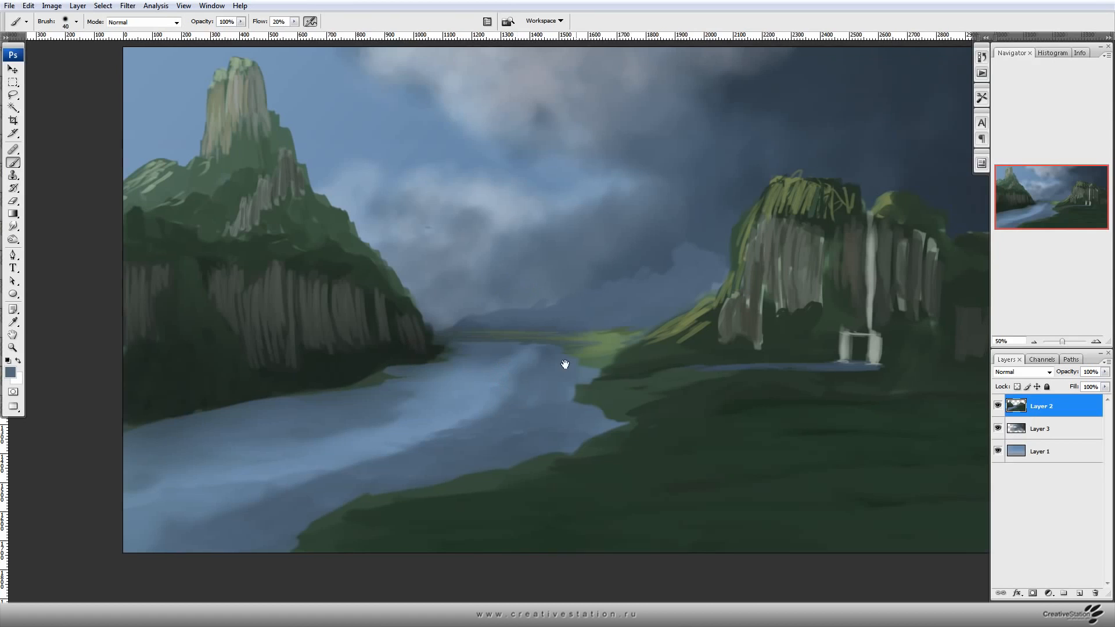
pyautogui.moveTo(535, 329); pyautogui.dragTo(360, 326)
pyautogui.press('F5')
pyautogui.press('F5')
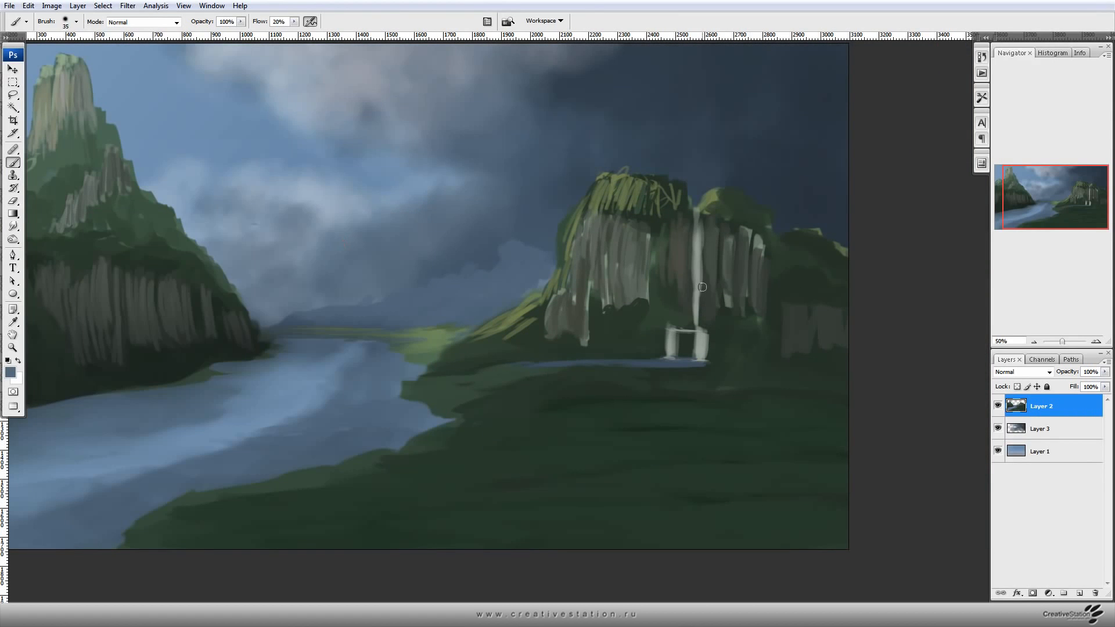
pyautogui.click(10, 373)
pyautogui.click(221, 372)
pyautogui.click(69, 263)
pyautogui.click(74, 265)
pyautogui.click(309, 244)
pyautogui.press('[')
pyautogui.press('[')
pyautogui.moveTo(702, 359); pyautogui.dragTo(696, 358)
pyautogui.moveTo(512, 417); pyautogui.dragTo(639, 432)
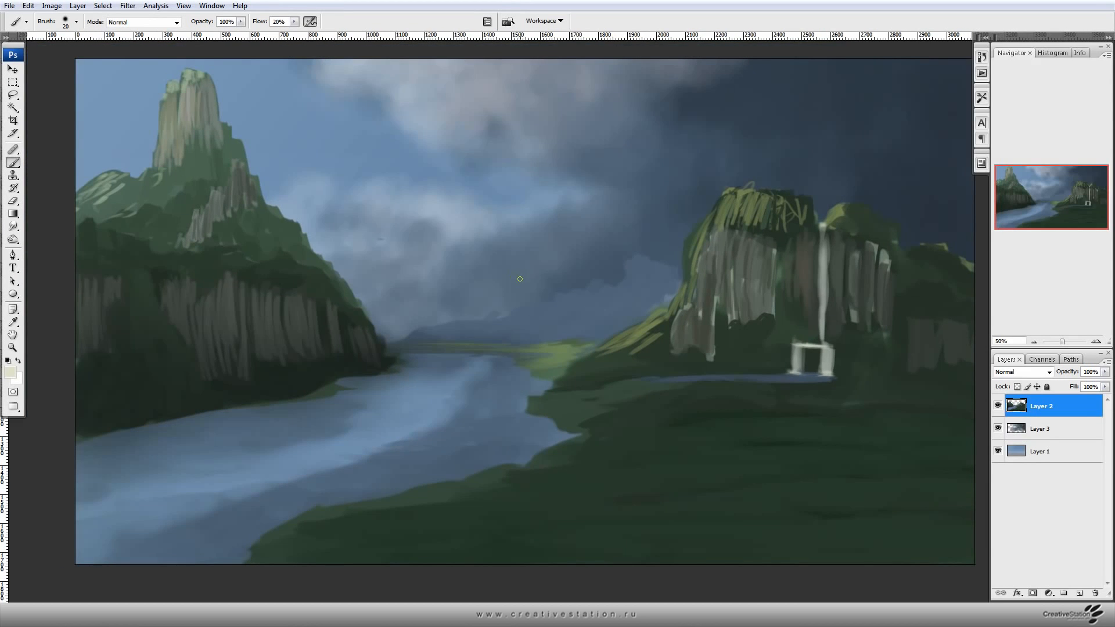
pyautogui.click(1080, 593)
pyautogui.press('F5')
pyautogui.click(218, 265)
pyautogui.press('F5')
pyautogui.keyDown('alt'); pyautogui.click(803, 363); pyautogui.keyUp('alt')
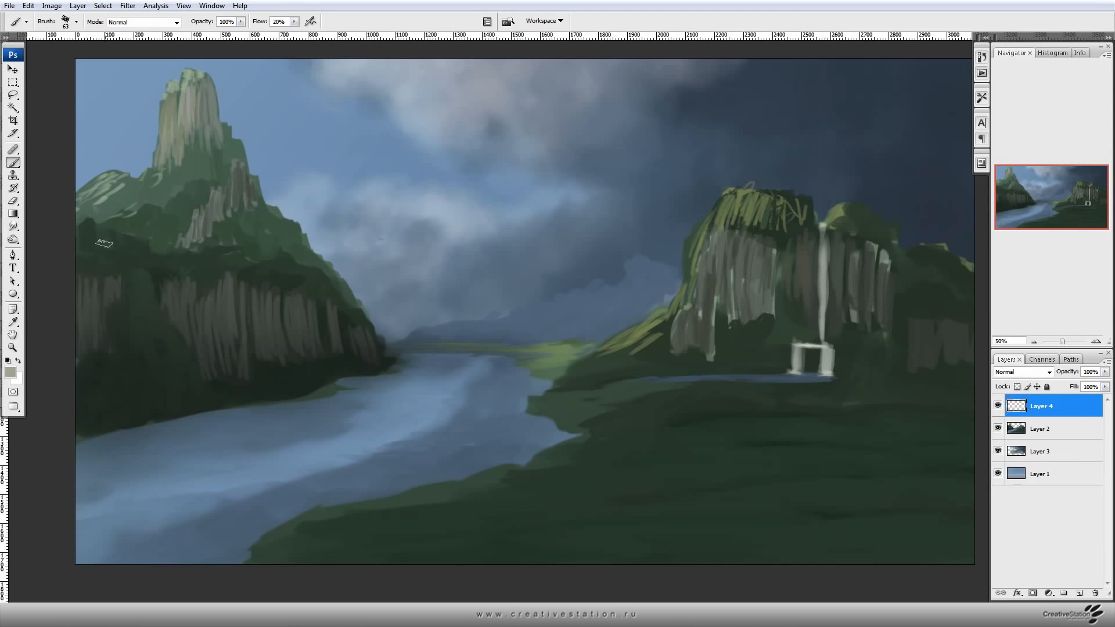
pyautogui.moveTo(158, 255)
pyautogui.mouseDown()
pyautogui.moveTo(180, 429)
pyautogui.moveTo(174, 386)
pyautogui.mouseUp()
pyautogui.press('e')
pyautogui.moveTo(1069, 412); pyautogui.dragTo(1096, 593)
# Choose a medium grey and paint vertical rock strokes across the left cliff face with a 25 px textured brush.
pyautogui.press('b')
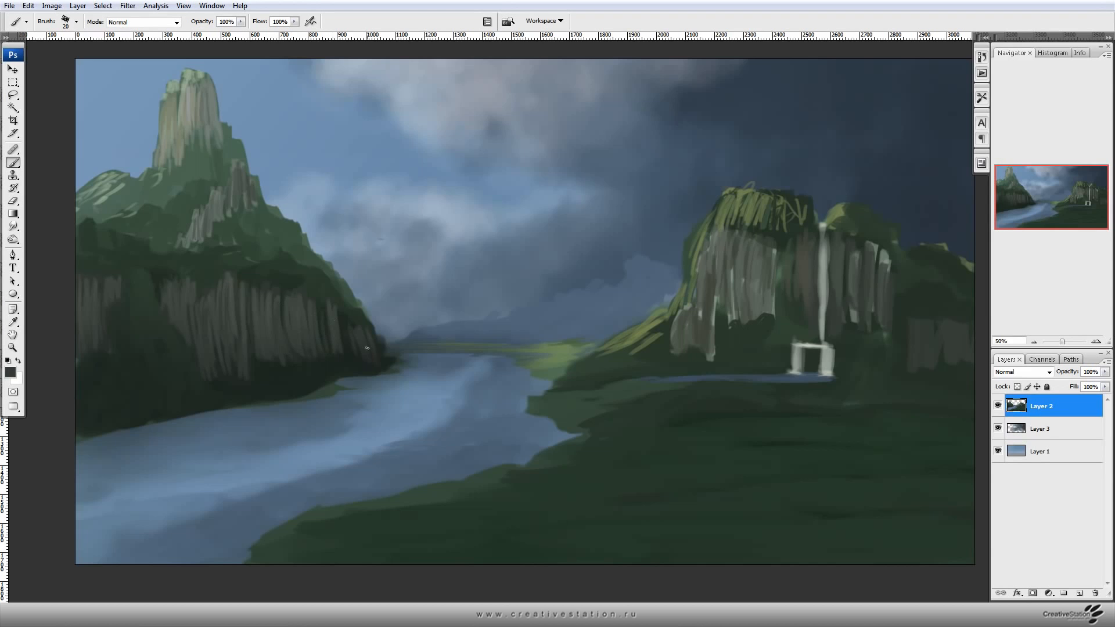
pyautogui.click(10, 372)
pyautogui.click(70, 341)
pyautogui.press('Return')
pyautogui.press('[')
pyautogui.press(']')
pyautogui.moveTo(167, 280); pyautogui.dragTo(194, 335)
pyautogui.moveTo(216, 316); pyautogui.dragTo(223, 375)
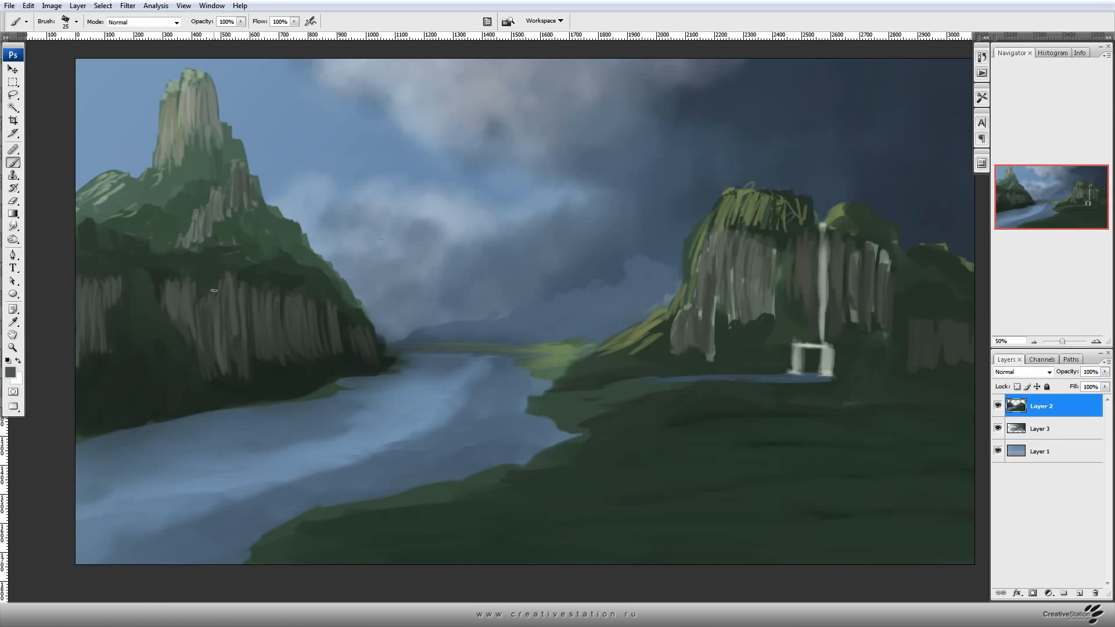
pyautogui.moveTo(328, 310)
pyautogui.mouseDown()
pyautogui.moveTo(331, 344)
pyautogui.moveTo(371, 361)
pyautogui.mouseUp()
# Choose a muted green (#52654d) and paint grass over the rocky peak's slopes with a larger 70 px brush.
pyautogui.click(12, 374)
pyautogui.click(221, 351)
pyautogui.click(96, 336)
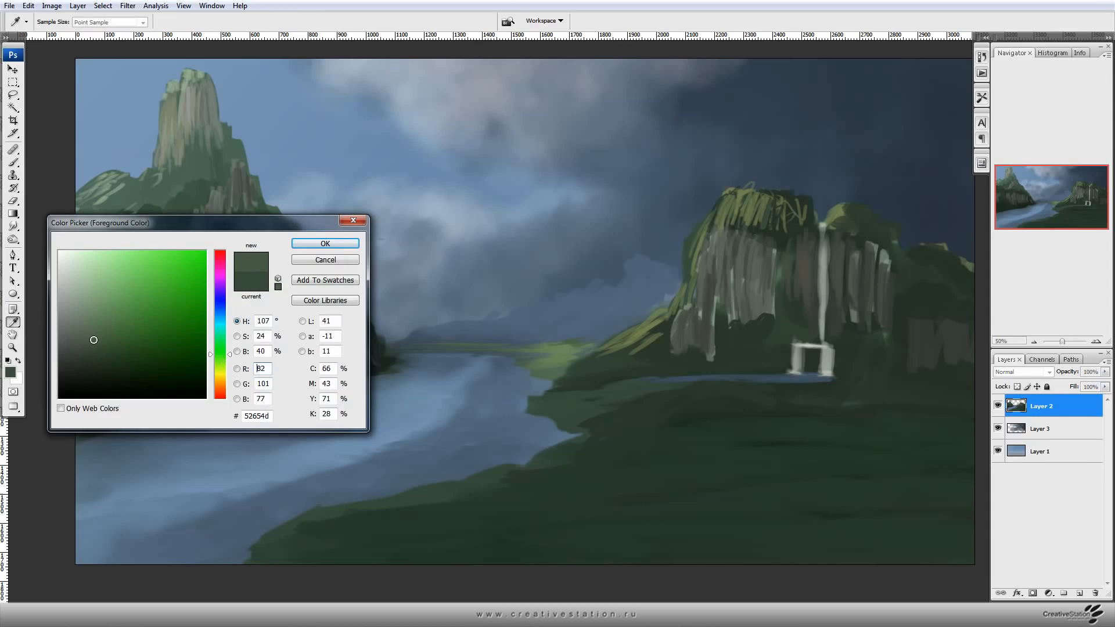
pyautogui.press('Return')
pyautogui.press(']')
pyautogui.moveTo(145, 227)
pyautogui.mouseDown()
pyautogui.moveTo(166, 206)
pyautogui.moveTo(159, 242)
pyautogui.moveTo(144, 203)
pyautogui.mouseUp()
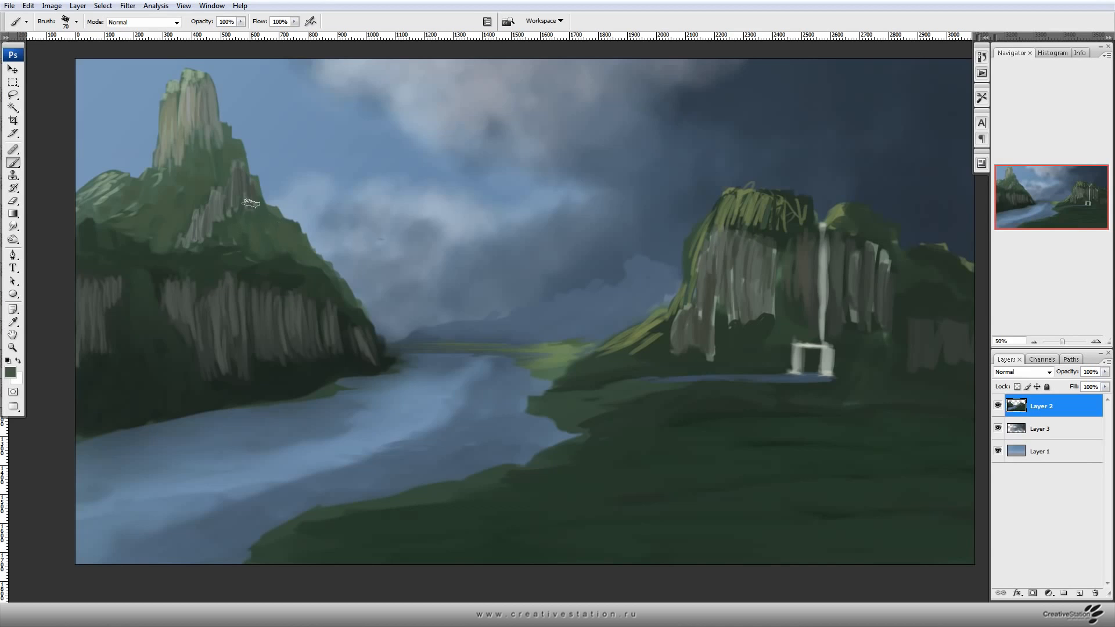
pyautogui.moveTo(508, 494); pyautogui.dragTo(507, 458)
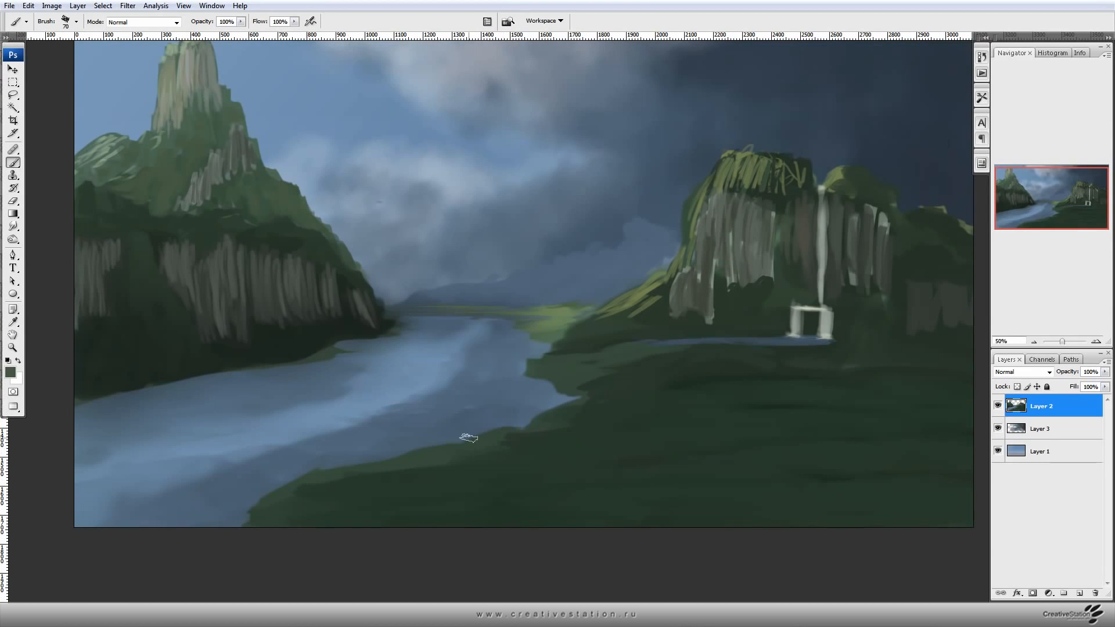
pyautogui.moveTo(289, 297); pyautogui.dragTo(335, 361)
pyautogui.keyDown('alt'); pyautogui.click(319, 255); pyautogui.keyUp('alt')
pyautogui.moveTo(318, 255); pyautogui.dragTo(318, 265)
# Choose a near-black green and paint dark foliage along the left cliff's upper edge and foot.
pyautogui.click(11, 373)
pyautogui.click(94, 373)
pyautogui.click(326, 243)
pyautogui.press('[')
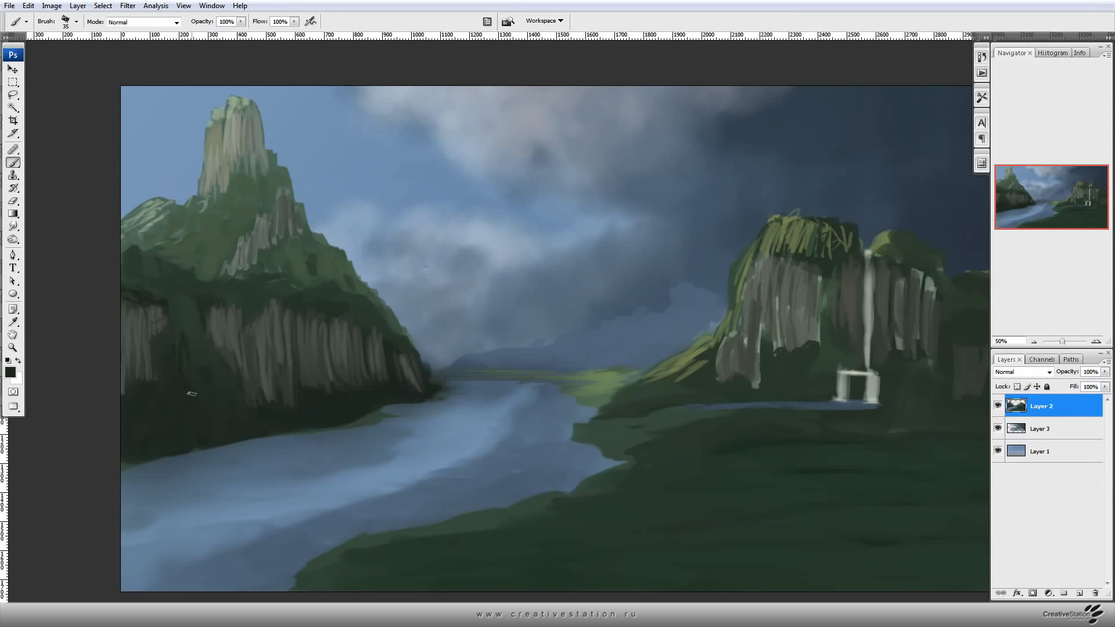
pyautogui.moveTo(274, 392)
pyautogui.mouseDown()
pyautogui.moveTo(263, 405)
pyautogui.moveTo(312, 380)
pyautogui.moveTo(412, 385)
pyautogui.mouseUp()
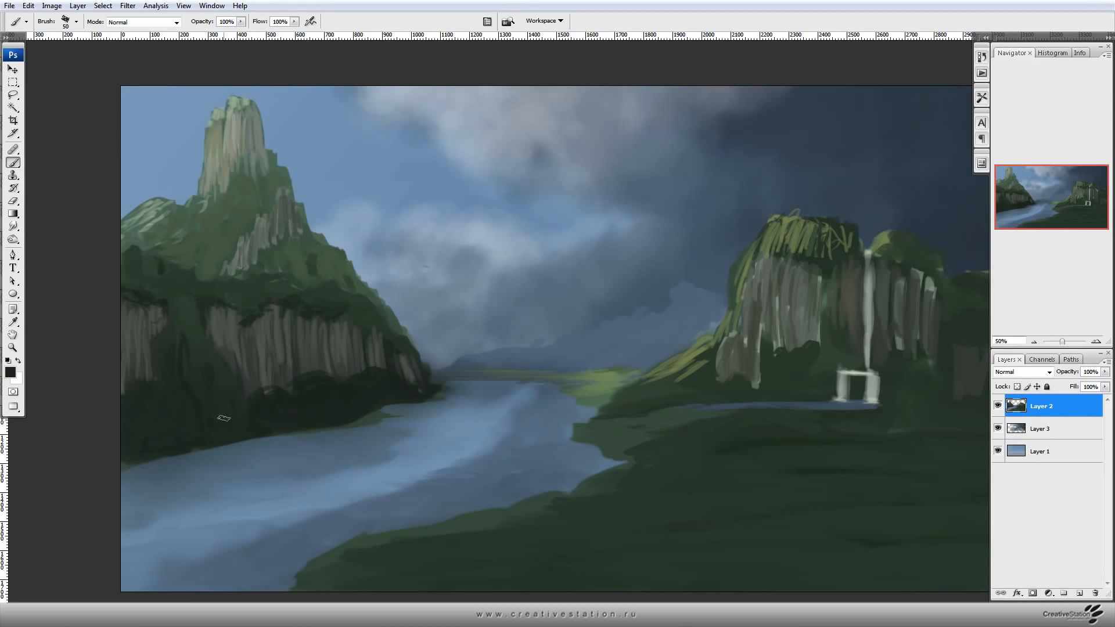
# Add a new layer and block in a dark mass of bushes along the foreground riverbank with a 125 px brush.
pyautogui.moveTo(615, 547); pyautogui.dragTo(517, 532)
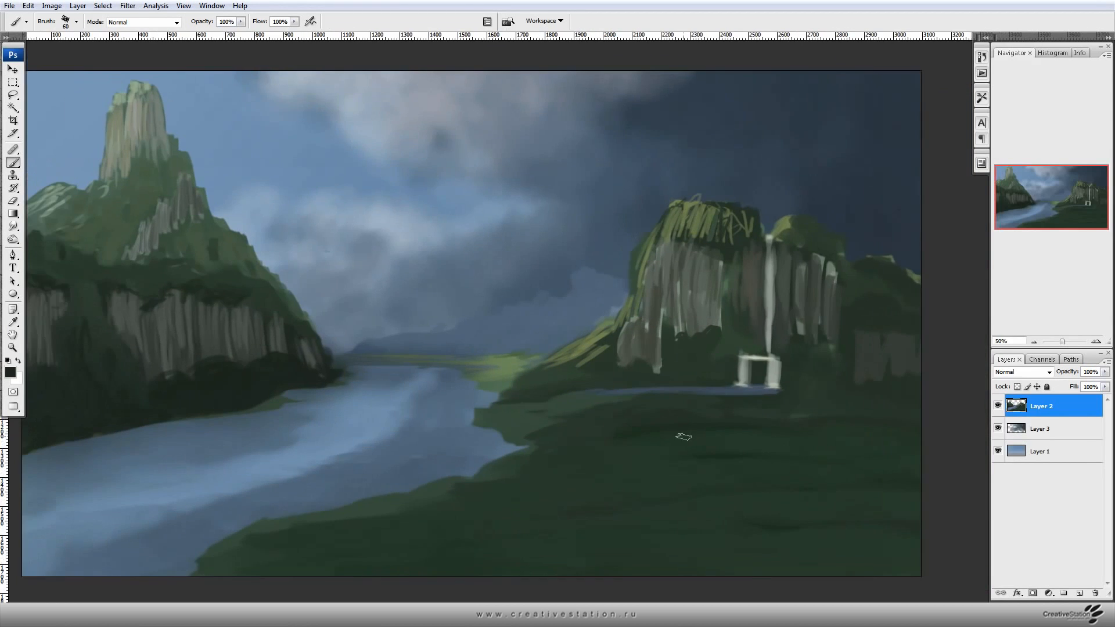
pyautogui.click(1081, 597)
pyautogui.press(']')
pyautogui.press(']')
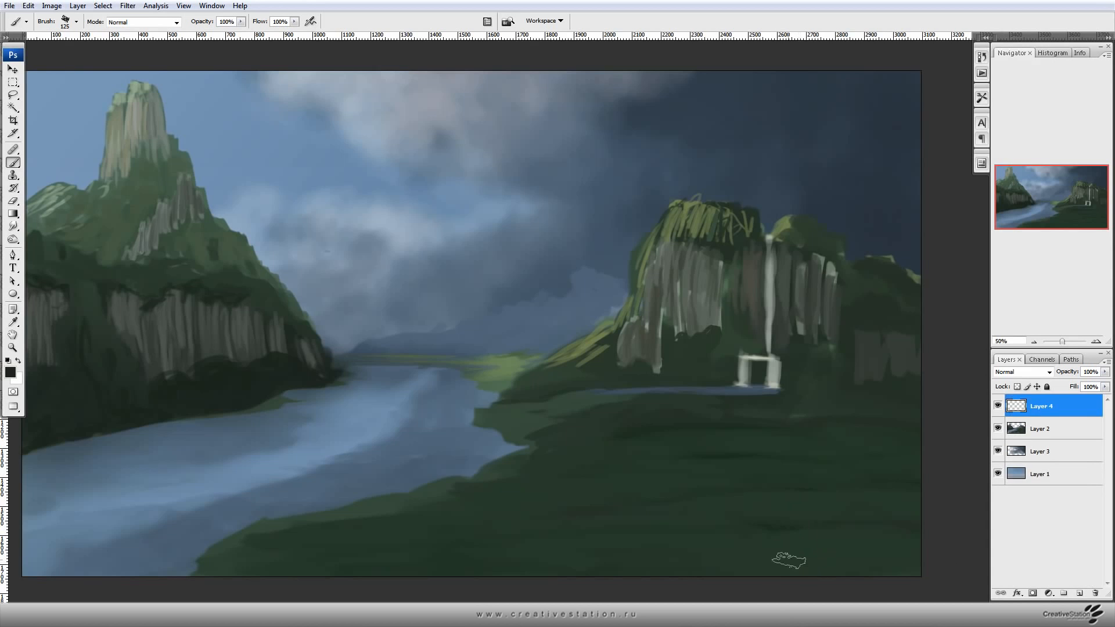
pyautogui.moveTo(802, 567); pyautogui.dragTo(768, 530)
pyautogui.moveTo(215, 509)
pyautogui.mouseDown()
pyautogui.moveTo(372, 517)
pyautogui.moveTo(377, 494)
pyautogui.moveTo(408, 480)
pyautogui.moveTo(453, 494)
pyautogui.moveTo(552, 459)
pyautogui.moveTo(468, 527)
pyautogui.moveTo(514, 514)
pyautogui.mouseUp()
pyautogui.moveTo(343, 531)
pyautogui.mouseDown()
pyautogui.moveTo(361, 513)
pyautogui.moveTo(453, 530)
pyautogui.mouseUp()
# Set the textured brush to 45 px and refine the outline of the foreground bushes.
pyautogui.press('F5')
pyautogui.moveTo(241, 464); pyautogui.dragTo(199, 463)
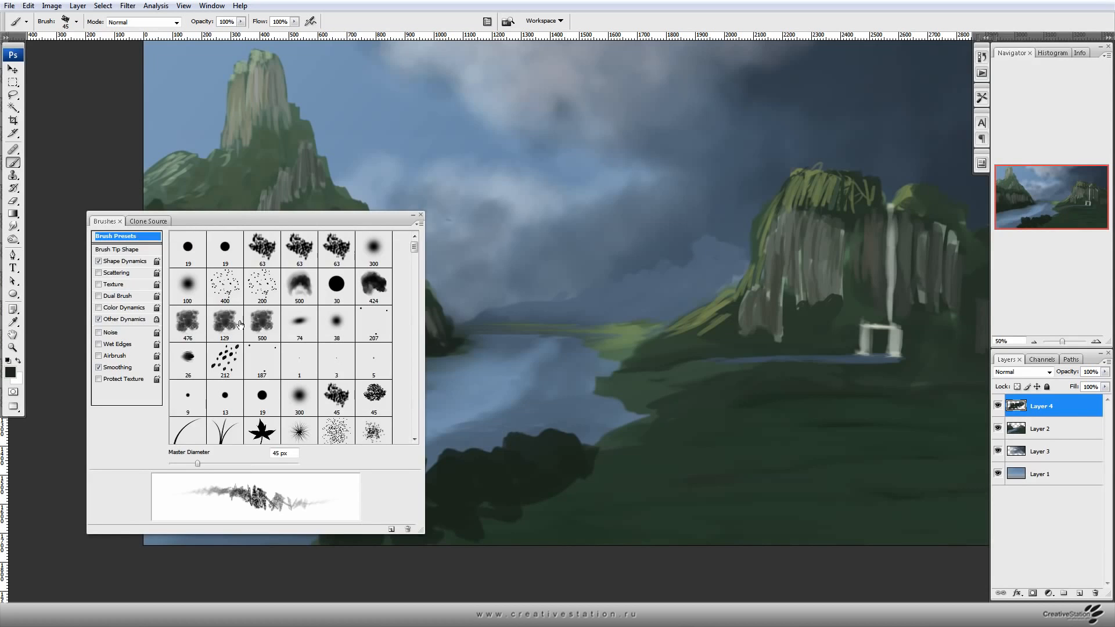
pyautogui.press('F5')
pyautogui.moveTo(388, 474)
pyautogui.mouseDown()
pyautogui.moveTo(465, 459)
pyautogui.moveTo(560, 478)
pyautogui.mouseUp()
pyautogui.moveTo(350, 501); pyautogui.dragTo(348, 487)
# Choose a dark green (#384235), reduce the brush to 40 px and paint lighter foliage on the foreground bushes.
pyautogui.click(11, 373)
pyautogui.click(89, 360)
pyautogui.click(223, 360)
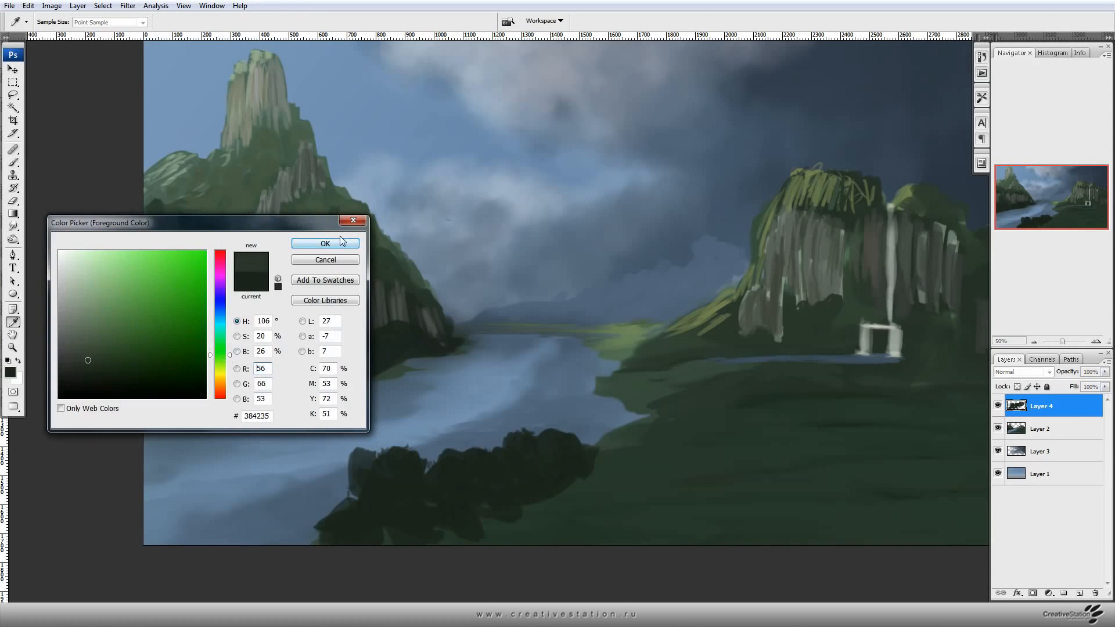
pyautogui.click(325, 243)
pyautogui.press('[')
pyautogui.press('[')
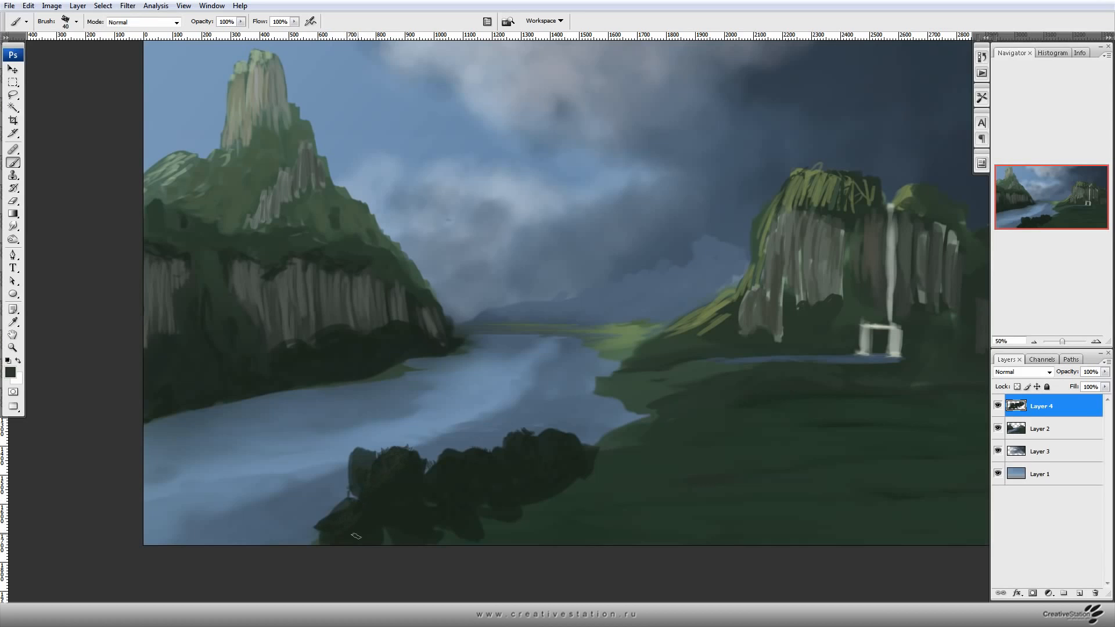
pyautogui.moveTo(502, 445); pyautogui.dragTo(555, 434)
# Choose a near-black colour, increase the brush tip spacing and set a 15 px brush for dark leaf texture on the bushes.
pyautogui.press('F5')
pyautogui.press('F5')
pyautogui.click(11, 374)
pyautogui.click(88, 385)
pyautogui.click(325, 243)
pyautogui.press('[')
pyautogui.press('F5')
pyautogui.click(129, 250)
pyautogui.moveTo(189, 462); pyautogui.dragTo(252, 462)
pyautogui.click(146, 274)
pyautogui.press('F5')
pyautogui.press(']')
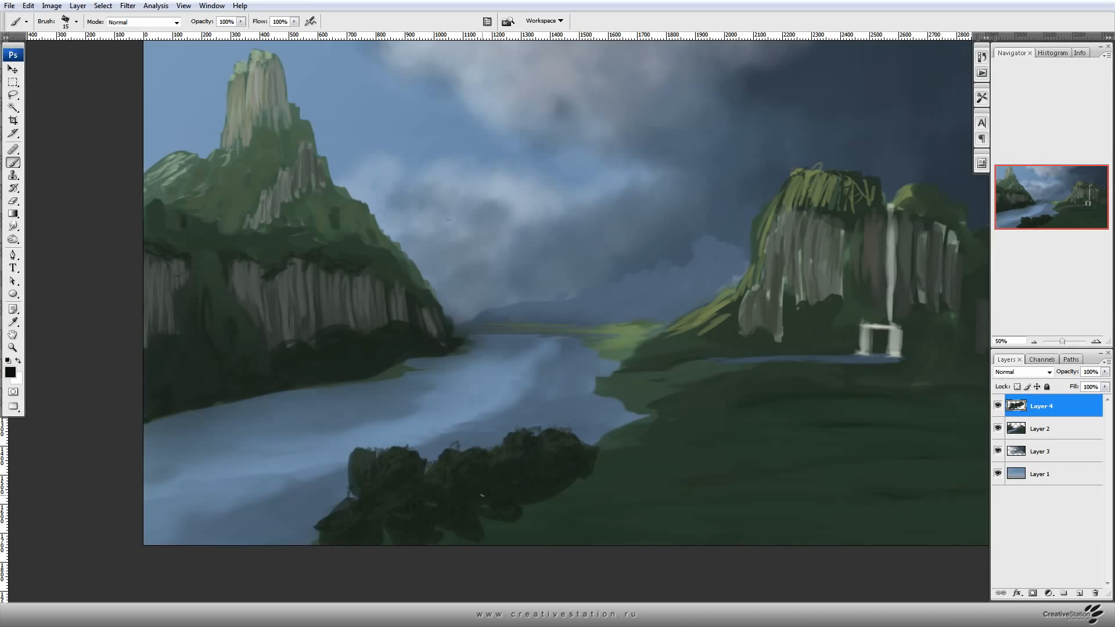
pyautogui.click(1068, 433)
pyautogui.press('F5')
pyautogui.press('F5')
pyautogui.press('[')
pyautogui.press('[')
pyautogui.hotkey('alt', ']')
# Reduce the brush tip spacing and brush size to add finer leaf texture to the foreground bushes on Layer 4.
pyautogui.press('F5')
pyautogui.click(119, 250)
pyautogui.moveTo(200, 463)
pyautogui.mouseDown()
pyautogui.moveTo(220, 463)
pyautogui.moveTo(190, 459)
pyautogui.mouseUp()
pyautogui.press('F5')
pyautogui.press('[')
pyautogui.press('[')
# Choose a greyish blue-green and paint leaf highlights across the foreground bushes.
pyautogui.click(10, 372)
pyautogui.click(220, 316)
pyautogui.click(309, 243)
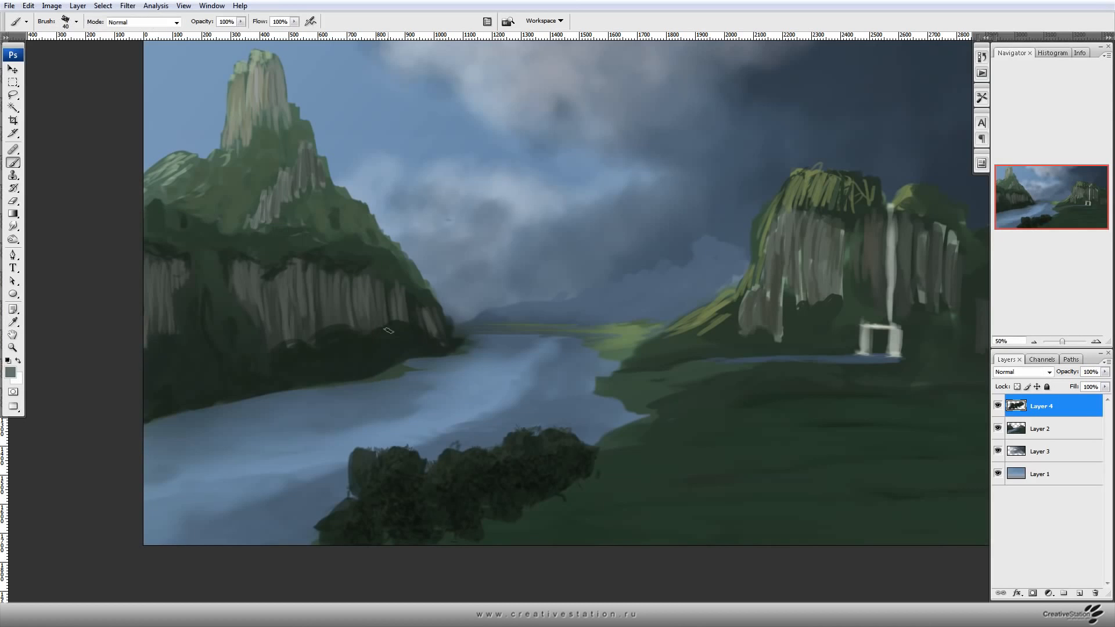
pyautogui.moveTo(336, 528); pyautogui.dragTo(351, 522)
pyautogui.moveTo(453, 463); pyautogui.dragTo(478, 457)
# Select Layer 2, choose a near-black green and paint dark foliage on the lower part of the left cliff.
pyautogui.click(1040, 430)
pyautogui.click(11, 373)
pyautogui.click(150, 384)
pyautogui.click(220, 338)
pyautogui.click(318, 243)
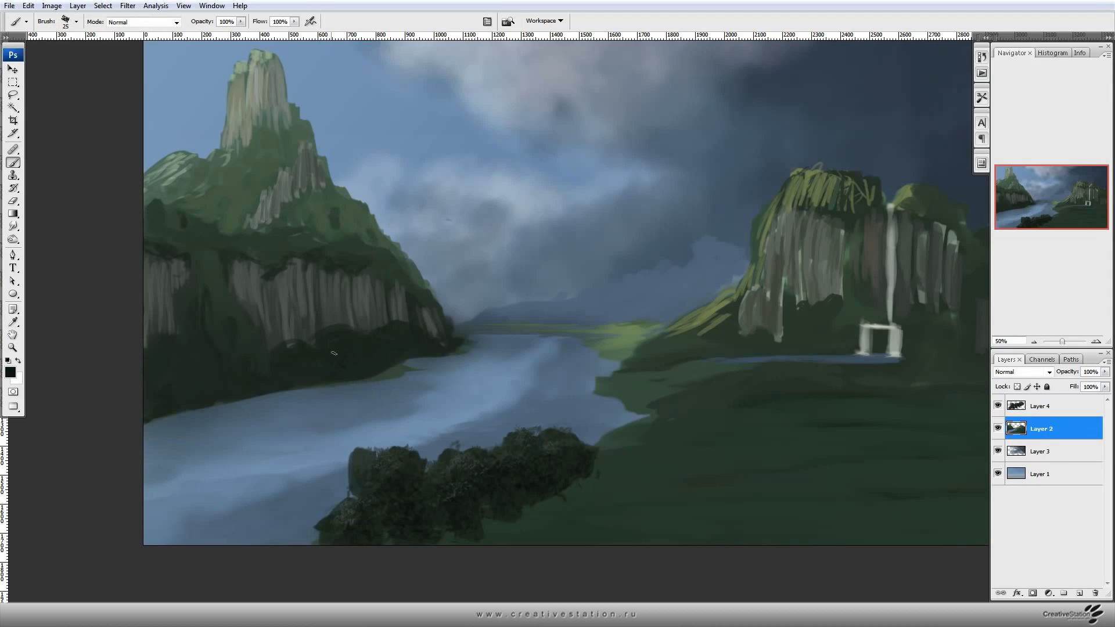
pyautogui.moveTo(190, 364); pyautogui.dragTo(179, 395)
# Switch to the 63 px textured brush, sample the peak's rock, pick a lighter grey and highlight its face at 15 px.
pyautogui.press('F5')
pyautogui.click(110, 238)
pyautogui.press('F5')
pyautogui.moveTo(132, 138); pyautogui.dragTo(86, 188)
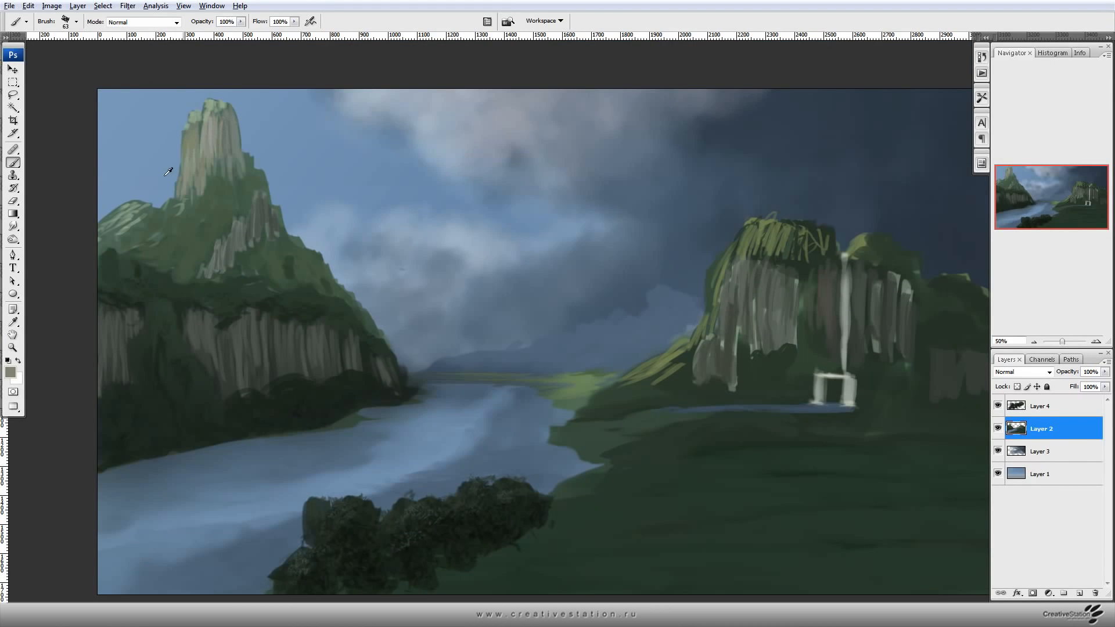
pyautogui.keyDown('alt'); pyautogui.click(195, 147); pyautogui.keyUp('alt')
pyautogui.click(11, 372)
pyautogui.click(70, 293)
pyautogui.click(319, 245)
pyautogui.press('[')
pyautogui.press('[')
pyautogui.press('[')
pyautogui.press('[')
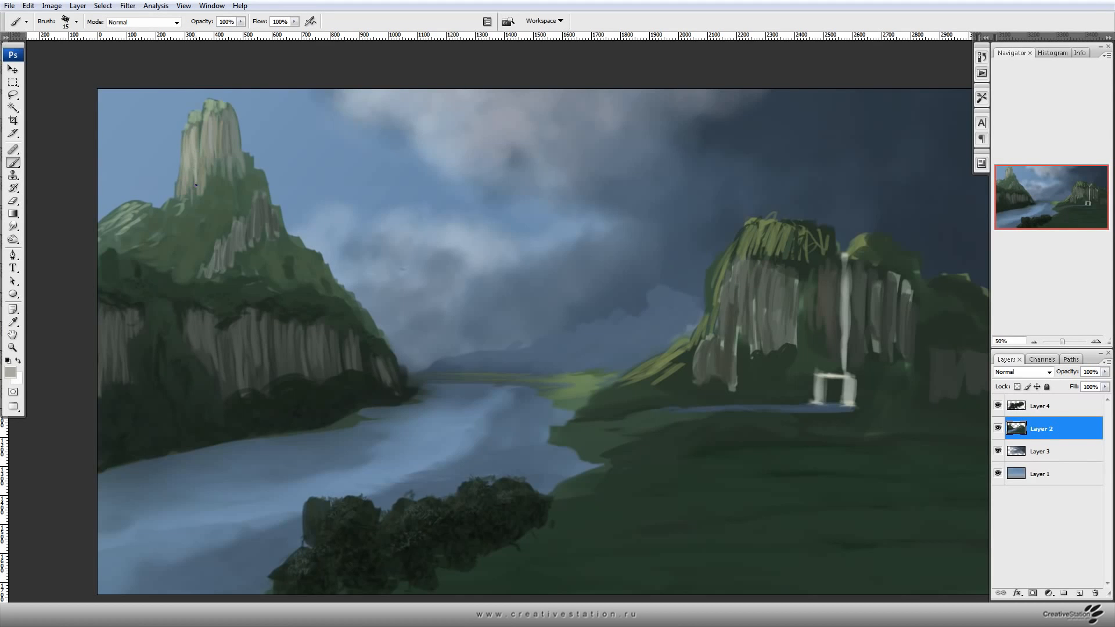
# Sample the peak's shaded rock and choose a darker grey to add shadow strokes to the rock faces.
pyautogui.keyDown('alt'); pyautogui.click(239, 142); pyautogui.keyUp('alt')
pyautogui.click(10, 373)
pyautogui.click(68, 339)
pyautogui.click(322, 243)
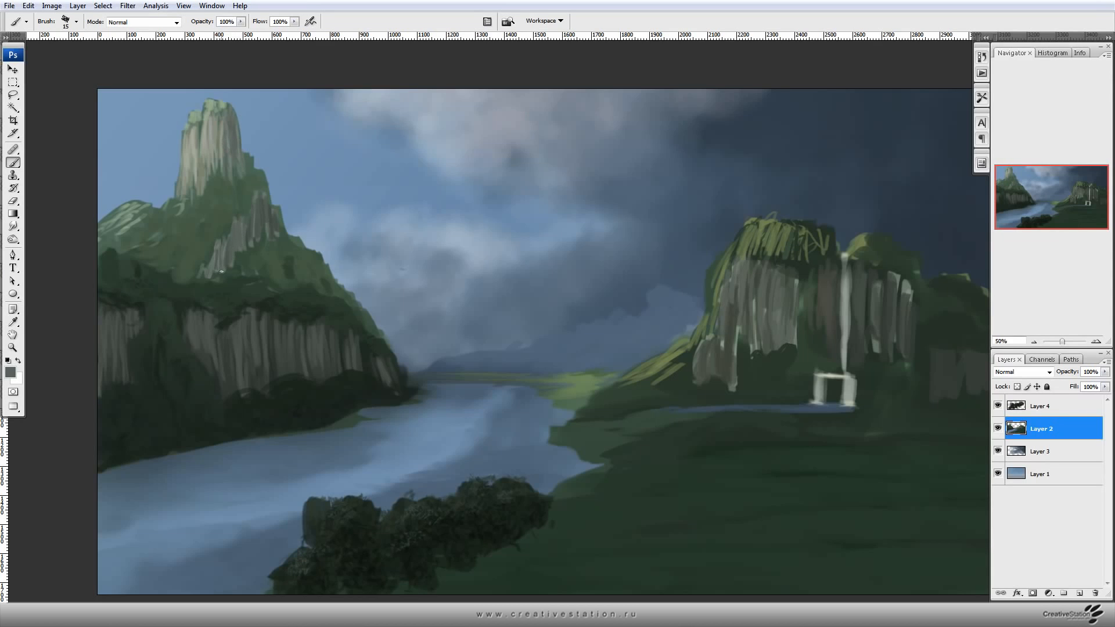
# Sample the slope's green and paint grass below the rocky peak with a larger brush.
pyautogui.keyDown('alt'); pyautogui.click(169, 280); pyautogui.keyUp('alt')
pyautogui.press(']')
pyautogui.press(']')
pyautogui.press(']')
pyautogui.press(']')
pyautogui.moveTo(178, 267)
pyautogui.mouseDown()
pyautogui.moveTo(202, 278)
pyautogui.moveTo(168, 267)
pyautogui.mouseUp()
# Sample the left cliff's dark tone, undo the trial stroke, adjust the colour and paint along the cliff's upper edge.
pyautogui.keyDown('alt'); pyautogui.click(209, 315); pyautogui.keyUp('alt')
pyautogui.moveTo(282, 317); pyautogui.dragTo(284, 347)
pyautogui.hotkey('ctrl', 'z')
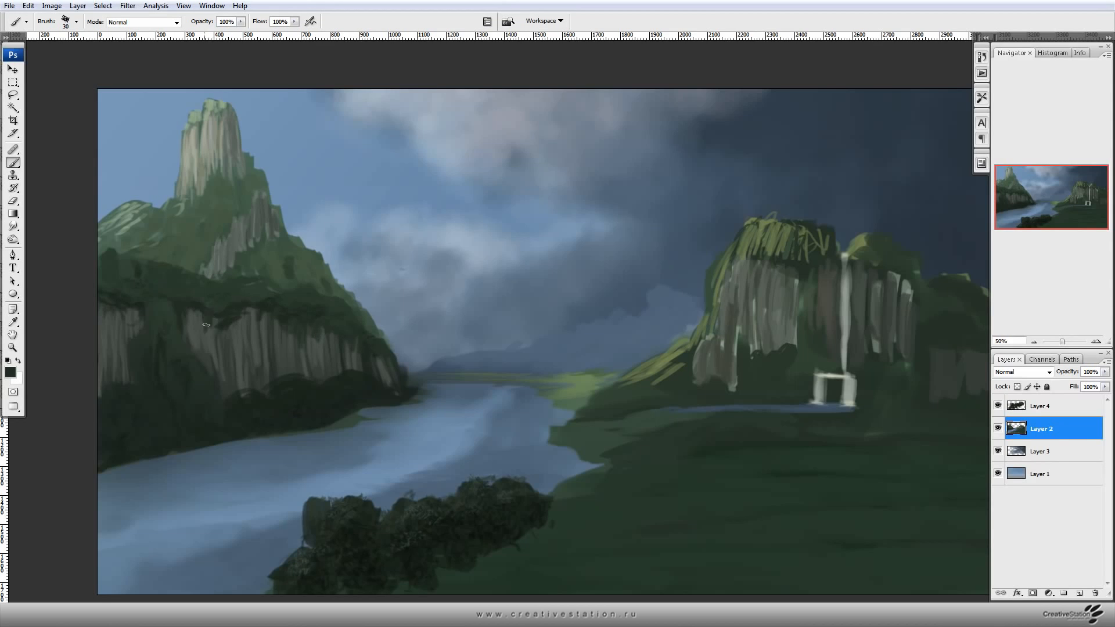
pyautogui.click(10, 371)
pyautogui.click(317, 246)
pyautogui.moveTo(165, 314)
pyautogui.mouseDown()
pyautogui.moveTo(164, 302)
pyautogui.moveTo(218, 419)
pyautogui.moveTo(176, 329)
pyautogui.moveTo(194, 330)
pyautogui.mouseUp()
# Repaint the grey rock faces beside and beyond the waterfall with broad vertical strokes using the textured brush at 40 px.
pyautogui.keyDown('alt'); pyautogui.click(200, 397); pyautogui.keyUp('alt')
pyautogui.moveTo(696, 528)
pyautogui.mouseDown()
pyautogui.moveTo(598, 463)
pyautogui.moveTo(584, 470)
pyautogui.mouseUp()
pyautogui.moveTo(656, 450); pyautogui.dragTo(618, 463)
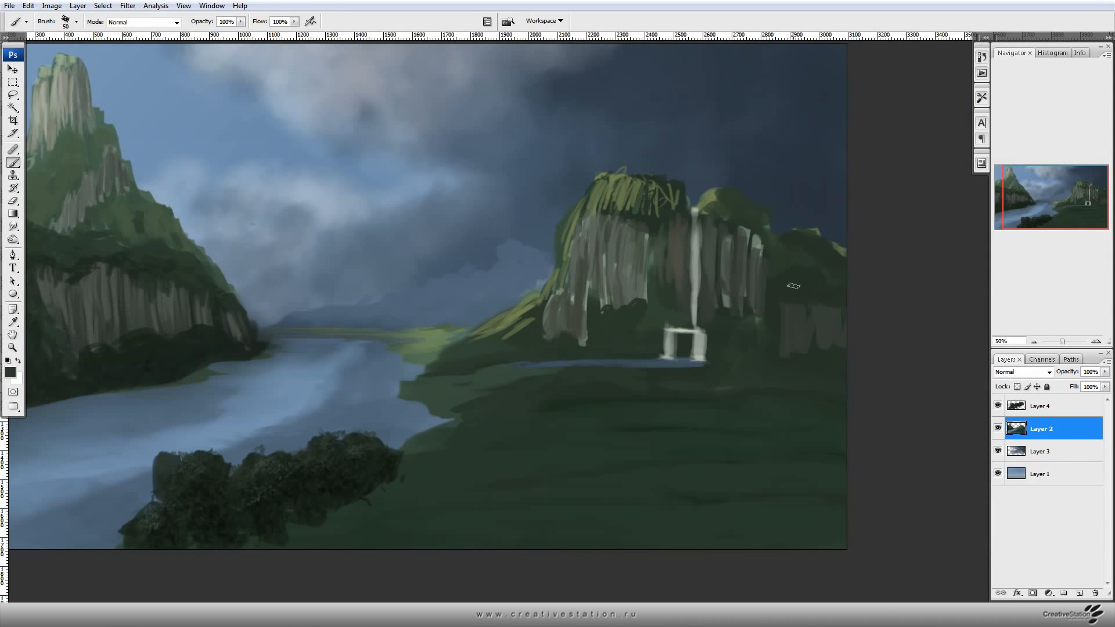
pyautogui.press(']')
pyautogui.press(']')
pyautogui.press(']')
pyautogui.press(']')
pyautogui.press('[')
pyautogui.press('[')
pyautogui.press('[')
pyautogui.press('[')
pyautogui.press('[')
pyautogui.moveTo(790, 343)
pyautogui.mouseDown()
pyautogui.moveTo(787, 379)
pyautogui.moveTo(823, 360)
pyautogui.moveTo(831, 319)
pyautogui.moveTo(837, 367)
pyautogui.moveTo(824, 379)
pyautogui.moveTo(837, 388)
pyautogui.moveTo(725, 280)
pyautogui.moveTo(751, 241)
pyautogui.moveTo(751, 291)
pyautogui.mouseUp()
pyautogui.moveTo(719, 219); pyautogui.dragTo(723, 260)
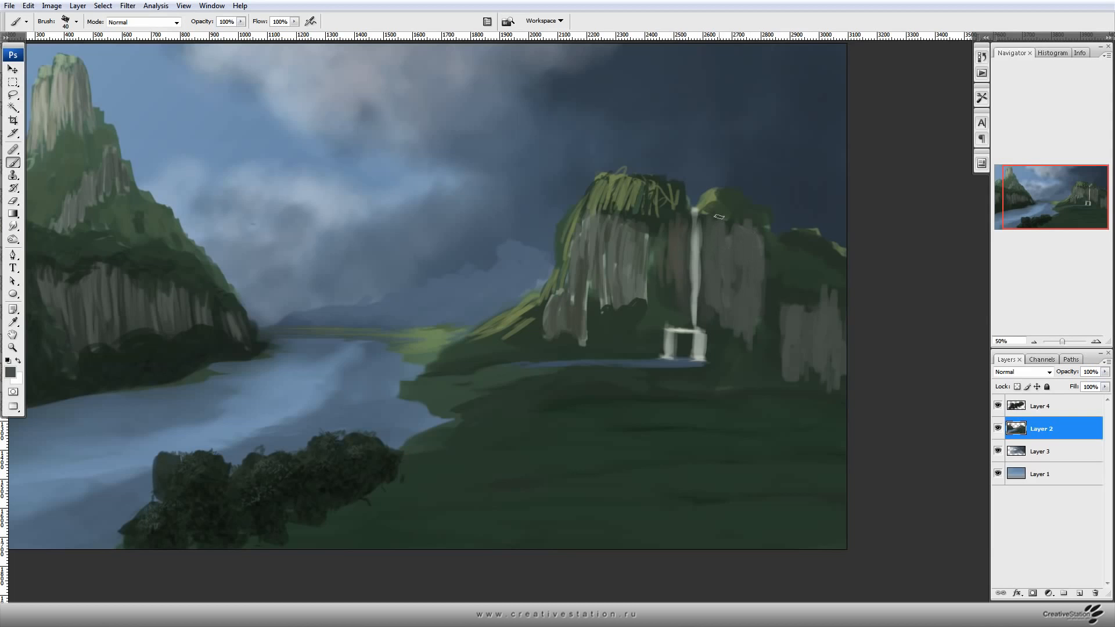
# Sample the light green grass and paint it over the tops of the two hills beside the waterfall.
pyautogui.moveTo(566, 278); pyautogui.dragTo(601, 273)
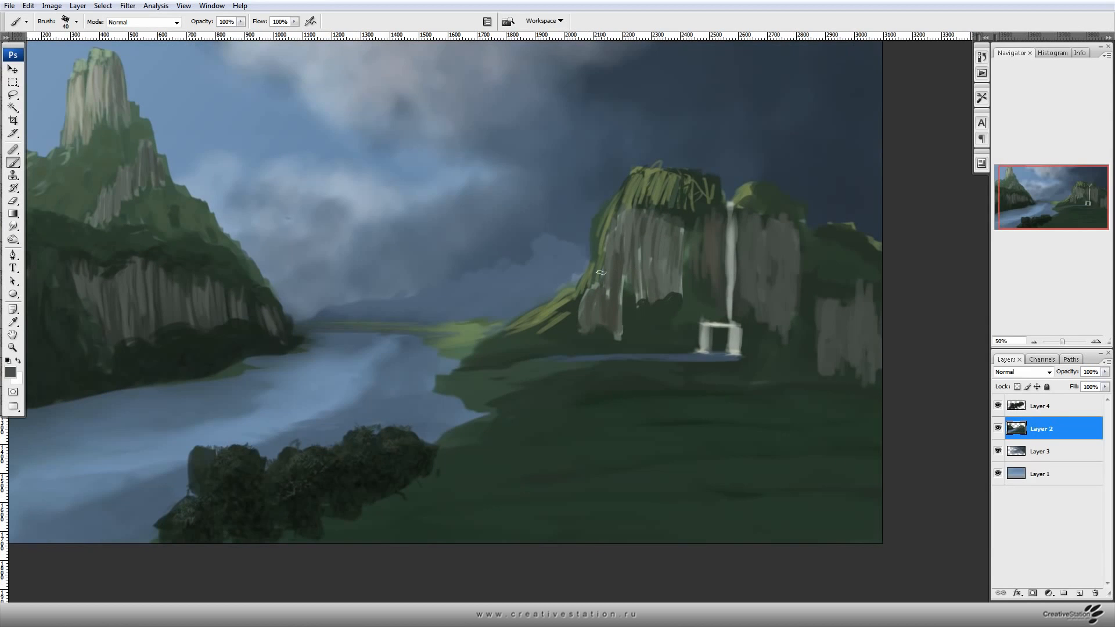
pyautogui.keyDown('alt'); pyautogui.click(747, 189); pyautogui.keyUp('alt')
pyautogui.moveTo(758, 184)
pyautogui.mouseDown()
pyautogui.moveTo(754, 205)
pyautogui.moveTo(764, 203)
pyautogui.mouseUp()
pyautogui.moveTo(674, 181)
pyautogui.mouseDown()
pyautogui.moveTo(626, 196)
pyautogui.moveTo(628, 179)
pyautogui.moveTo(607, 210)
pyautogui.moveTo(635, 184)
pyautogui.moveTo(697, 182)
pyautogui.moveTo(673, 209)
pyautogui.moveTo(693, 228)
pyautogui.moveTo(622, 212)
pyautogui.moveTo(592, 276)
pyautogui.moveTo(609, 207)
pyautogui.moveTo(606, 294)
pyautogui.mouseUp()
# Sample the grey rock to extend the main cliff's outer edge, and trim its base with sampled dark green.
pyautogui.keyDown('alt'); pyautogui.click(608, 211); pyautogui.keyUp('alt')
pyautogui.keyDown('alt'); pyautogui.click(620, 287); pyautogui.keyUp('alt')
pyautogui.moveTo(605, 294); pyautogui.dragTo(597, 236)
pyautogui.keyDown('alt'); pyautogui.click(602, 328); pyautogui.keyUp('alt')
pyautogui.moveTo(602, 331); pyautogui.dragTo(619, 326)
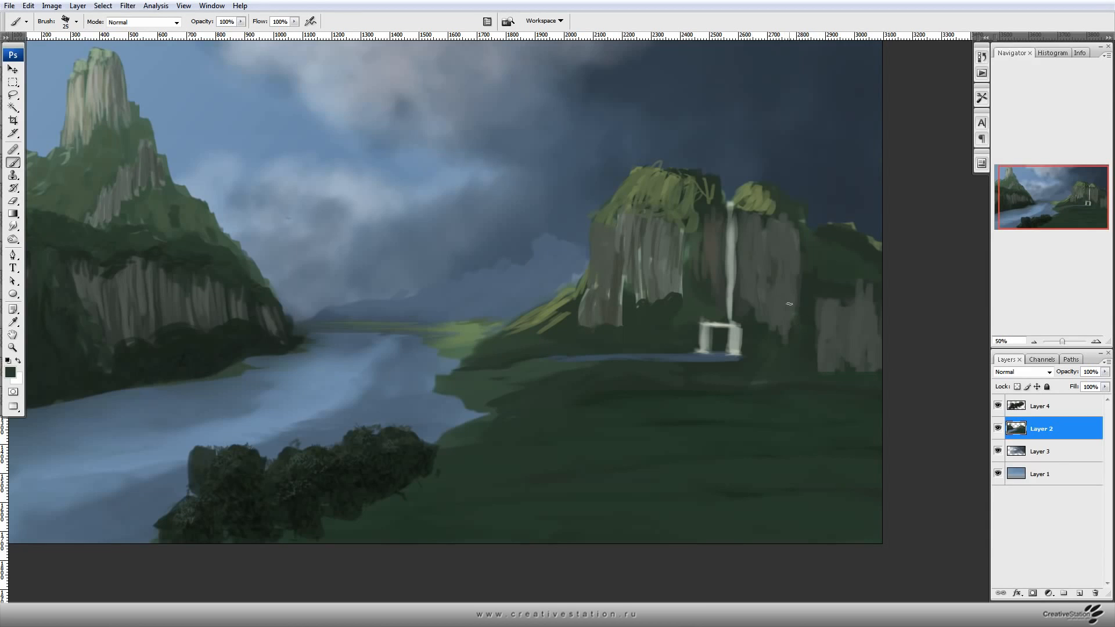
# Choose a dark grey-green and paint shaded strokes into the lower rock faces on both sides of the waterfall.
pyautogui.click(10, 372)
pyautogui.click(91, 351)
pyautogui.click(325, 243)
pyautogui.moveTo(804, 332); pyautogui.dragTo(795, 366)
pyautogui.moveTo(802, 307)
pyautogui.mouseDown()
pyautogui.moveTo(801, 279)
pyautogui.moveTo(809, 294)
pyautogui.mouseUp()
pyautogui.moveTo(825, 250); pyautogui.dragTo(819, 295)
pyautogui.moveTo(788, 329); pyautogui.dragTo(774, 360)
pyautogui.moveTo(774, 360)
pyautogui.mouseDown()
pyautogui.moveTo(770, 311)
pyautogui.moveTo(791, 299)
pyautogui.moveTo(750, 325)
pyautogui.mouseUp()
pyautogui.moveTo(677, 296); pyautogui.dragTo(692, 270)
pyautogui.moveTo(668, 308)
pyautogui.mouseDown()
pyautogui.moveTo(617, 319)
pyautogui.moveTo(586, 343)
pyautogui.moveTo(576, 320)
pyautogui.moveTo(593, 311)
pyautogui.moveTo(617, 323)
pyautogui.mouseUp()
# Sample several greens from the riverbank and blend the grass strokes on the slope below the main cliff.
pyautogui.keyDown('alt'); pyautogui.click(468, 341); pyautogui.keyUp('alt')
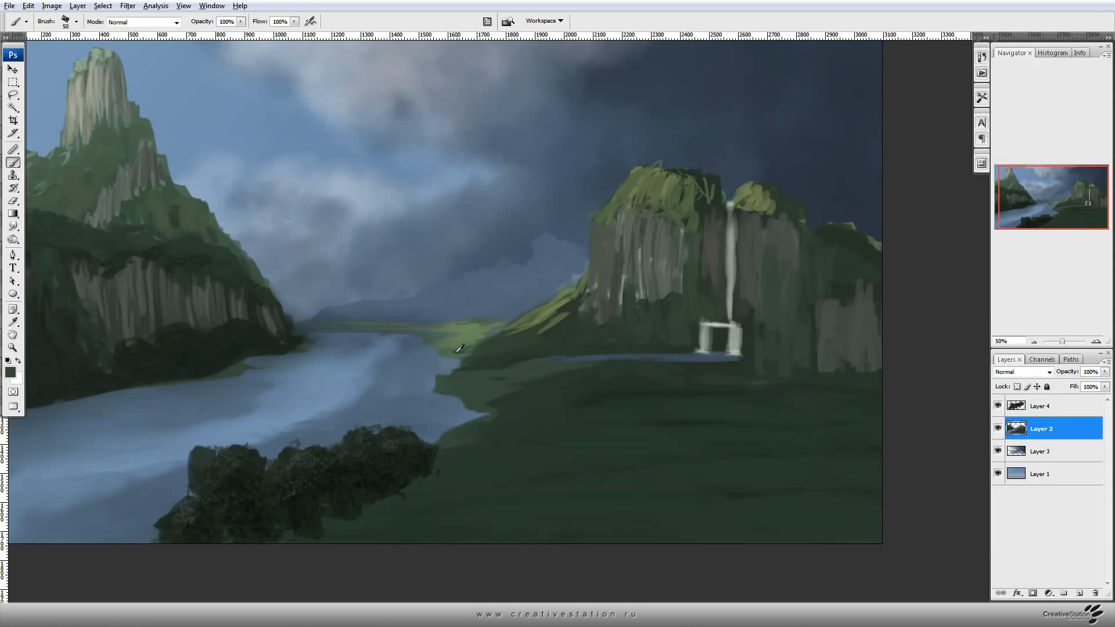
pyautogui.keyDown('alt'); pyautogui.click(499, 348); pyautogui.keyUp('alt')
pyautogui.moveTo(511, 341)
pyautogui.mouseDown()
pyautogui.moveTo(454, 357)
pyautogui.moveTo(527, 330)
pyautogui.moveTo(497, 340)
pyautogui.moveTo(571, 295)
pyautogui.mouseUp()
pyautogui.keyDown('alt'); pyautogui.click(459, 355); pyautogui.keyUp('alt')
pyautogui.keyDown('alt'); pyautogui.click(464, 350); pyautogui.keyUp('alt')
pyautogui.keyDown('alt'); pyautogui.click(551, 310); pyautogui.keyUp('alt')
pyautogui.moveTo(520, 319); pyautogui.dragTo(577, 309)
pyautogui.keyDown('alt'); pyautogui.click(559, 309); pyautogui.keyUp('alt')
# Sample darker tones, choose dark green #2f3f2d and shade the main cliff's face and the rock just below its grass.
pyautogui.keyDown('alt'); pyautogui.click(579, 334); pyautogui.keyUp('alt')
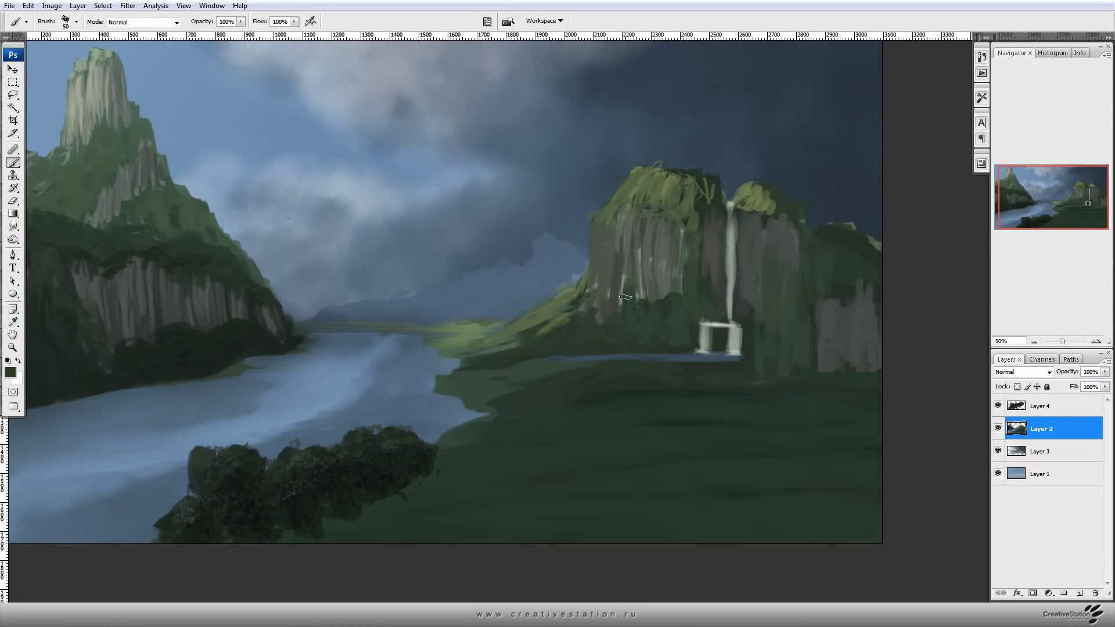
pyautogui.moveTo(605, 242); pyautogui.dragTo(611, 289)
pyautogui.press('[')
pyautogui.keyDown('alt'); pyautogui.click(718, 242); pyautogui.keyUp('alt')
pyautogui.moveTo(620, 217); pyautogui.dragTo(635, 215)
pyautogui.click(10, 372)
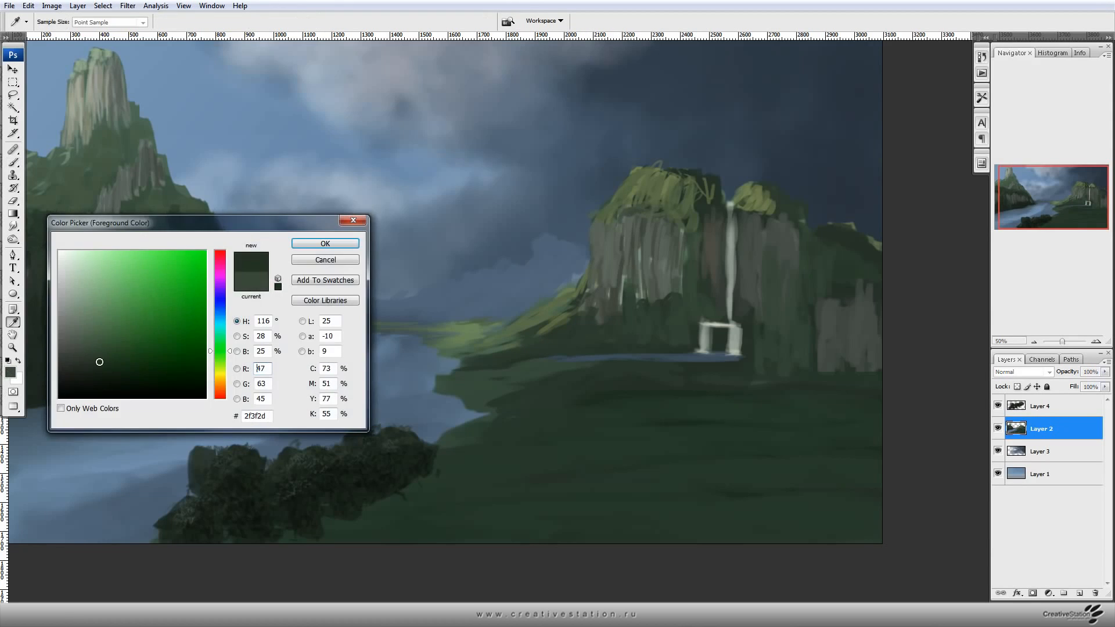
pyautogui.click(326, 244)
pyautogui.moveTo(677, 224)
pyautogui.mouseDown()
pyautogui.moveTo(691, 221)
pyautogui.moveTo(665, 214)
pyautogui.mouseUp()
pyautogui.moveTo(631, 213)
pyautogui.mouseDown()
pyautogui.moveTo(602, 220)
pyautogui.moveTo(665, 220)
pyautogui.moveTo(652, 238)
pyautogui.moveTo(612, 215)
pyautogui.mouseUp()
# Enlarge the brush, sample the hilltop greens and paint over the sketchy grass lines on the main cliff's top.
pyautogui.press(']')
pyautogui.keyDown('alt'); pyautogui.click(655, 214); pyautogui.keyUp('alt')
pyautogui.moveTo(628, 213)
pyautogui.mouseDown()
pyautogui.moveTo(657, 225)
pyautogui.moveTo(689, 223)
pyautogui.mouseUp()
pyautogui.keyDown('alt'); pyautogui.click(699, 200); pyautogui.keyUp('alt')
pyautogui.keyDown('alt'); pyautogui.click(664, 195); pyautogui.keyUp('alt')
pyautogui.keyDown('alt'); pyautogui.click(711, 182); pyautogui.keyUp('alt')
pyautogui.moveTo(654, 169)
pyautogui.mouseDown()
pyautogui.moveTo(713, 177)
pyautogui.moveTo(698, 214)
pyautogui.mouseUp()
# Sample and choose a darker green to shade the side of the main hilltop nearest the waterfall.
pyautogui.keyDown('alt'); pyautogui.click(691, 229); pyautogui.keyUp('alt')
pyautogui.keyDown('alt'); pyautogui.click(691, 287); pyautogui.keyUp('alt')
pyautogui.moveTo(716, 185)
pyautogui.mouseDown()
pyautogui.moveTo(709, 203)
pyautogui.moveTo(687, 182)
pyautogui.mouseUp()
pyautogui.click(11, 372)
pyautogui.click(95, 354)
pyautogui.click(326, 243)
pyautogui.moveTo(704, 173)
pyautogui.mouseDown()
pyautogui.moveTo(712, 211)
pyautogui.moveTo(694, 225)
pyautogui.mouseUp()
pyautogui.moveTo(695, 220)
pyautogui.mouseDown()
pyautogui.moveTo(669, 196)
pyautogui.moveTo(687, 192)
pyautogui.moveTo(678, 167)
pyautogui.mouseUp()
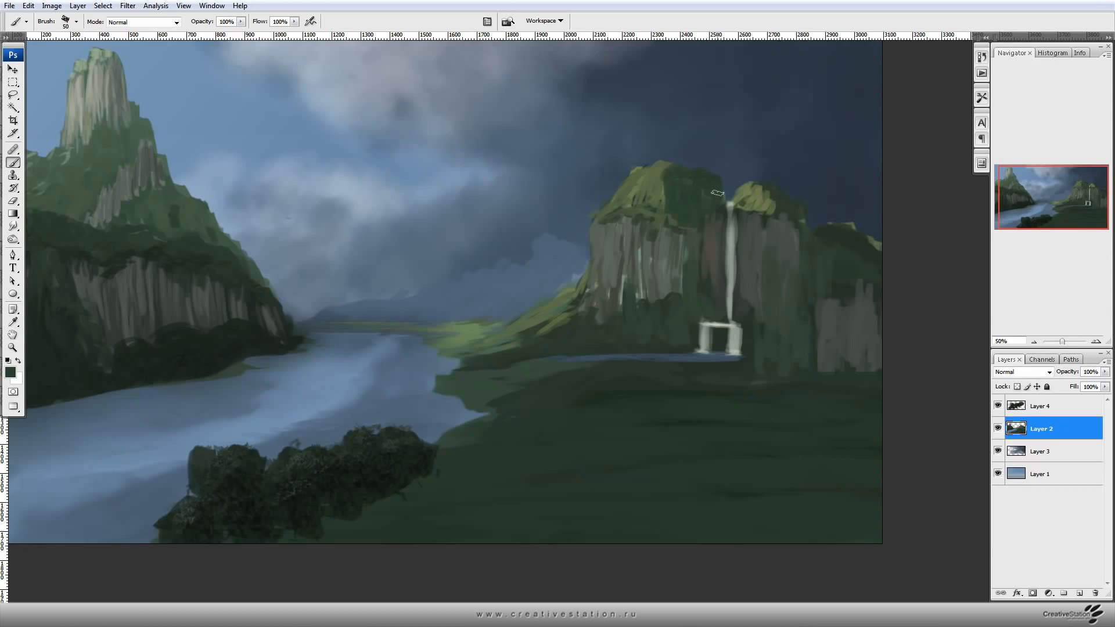
# Cover the white streaks on the main cliff with sampled grey and add vertical strokes in an adjusted rock colour.
pyautogui.keyDown('alt'); pyautogui.click(656, 278); pyautogui.keyUp('alt')
pyautogui.moveTo(642, 297); pyautogui.dragTo(623, 229)
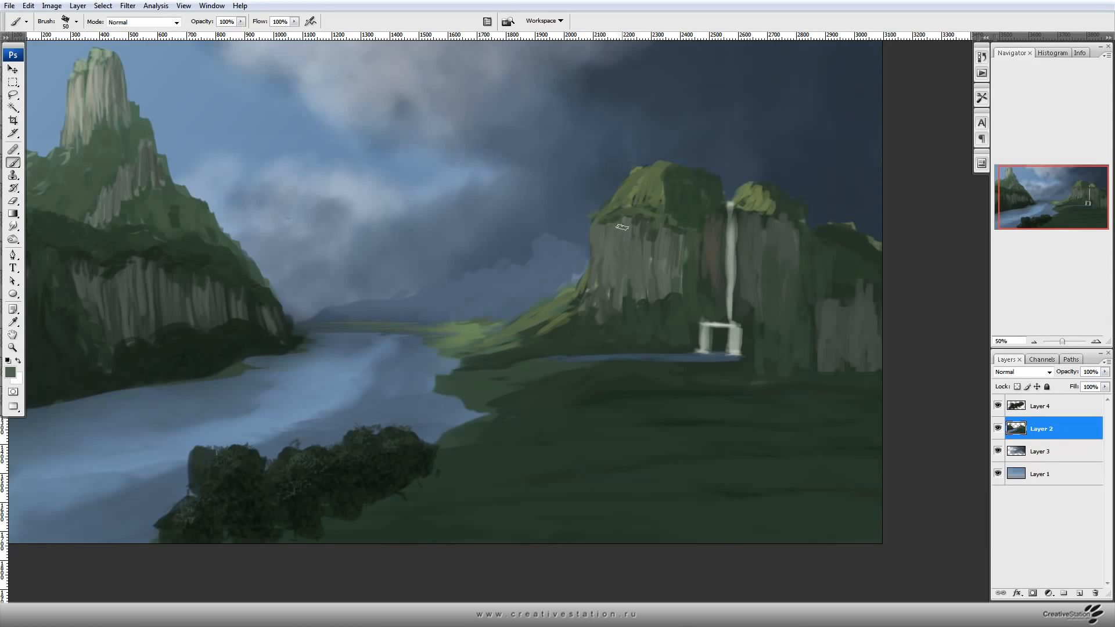
pyautogui.keyDown('alt'); pyautogui.click(605, 298); pyautogui.keyUp('alt')
pyautogui.click(10, 372)
pyautogui.click(326, 242)
pyautogui.moveTo(612, 226); pyautogui.dragTo(623, 310)
pyautogui.moveTo(638, 247); pyautogui.dragTo(641, 274)
pyautogui.moveTo(640, 225); pyautogui.dragTo(639, 304)
# Sample the cliff's grey rock and add thin vertical detail strokes across the main rock face.
pyautogui.keyDown('alt'); pyautogui.click(665, 267); pyautogui.keyUp('alt')
pyautogui.moveTo(650, 262); pyautogui.dragTo(653, 303)
pyautogui.moveTo(646, 268); pyautogui.dragTo(645, 297)
pyautogui.moveTo(620, 239); pyautogui.dragTo(619, 287)
pyautogui.moveTo(618, 273); pyautogui.dragTo(618, 226)
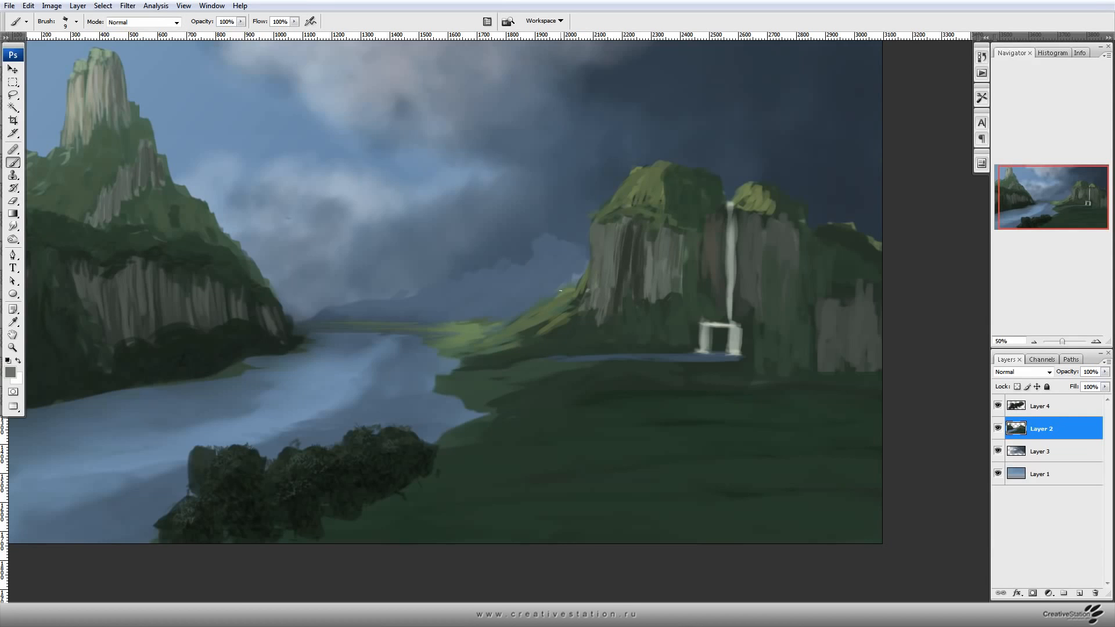
# Choose a lighter grey and highlight the main rock face and the rock edge beside the waterfall with a smaller brush.
pyautogui.click(10, 372)
pyautogui.moveTo(63, 337)
pyautogui.mouseDown()
pyautogui.moveTo(100, 305)
pyautogui.moveTo(66, 316)
pyautogui.mouseUp()
pyautogui.click(325, 243)
pyautogui.press('[')
pyautogui.moveTo(610, 234); pyautogui.dragTo(601, 300)
pyautogui.moveTo(620, 262)
pyautogui.mouseDown()
pyautogui.moveTo(618, 222)
pyautogui.moveTo(590, 287)
pyautogui.mouseUp()
pyautogui.moveTo(665, 232); pyautogui.dragTo(657, 282)
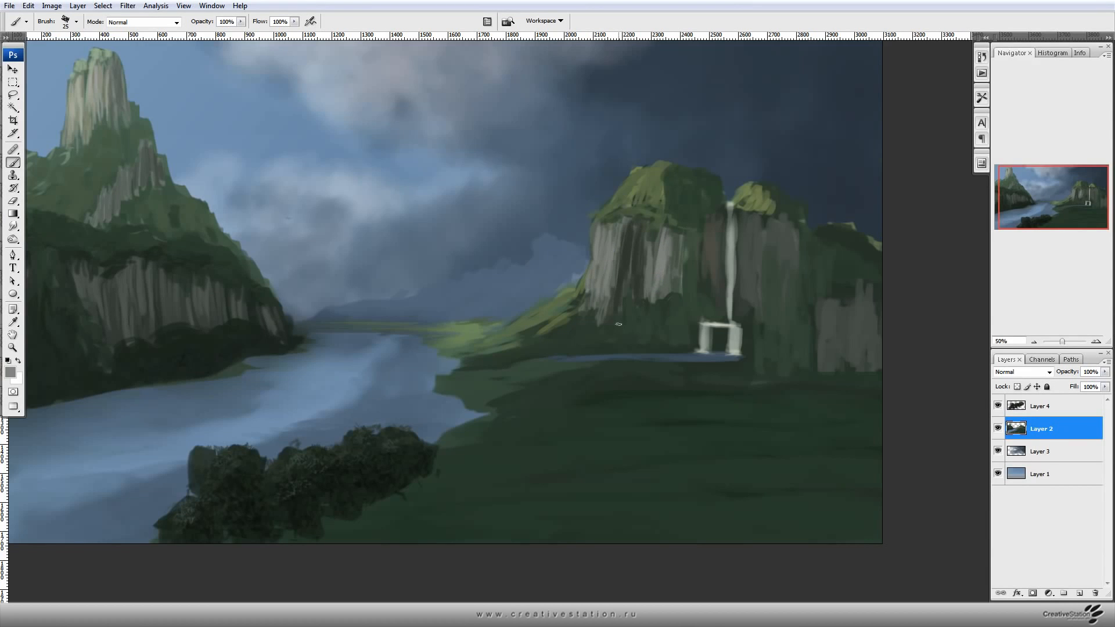
pyautogui.moveTo(708, 221); pyautogui.dragTo(713, 286)
# Sample the surrounding rock, enlarge the brush and paint over the white waterfall and its basin outline.
pyautogui.keyDown('alt'); pyautogui.click(716, 282); pyautogui.keyUp('alt')
pyautogui.press(']')
pyautogui.press(']')
pyautogui.press(']')
pyautogui.moveTo(731, 212)
pyautogui.mouseDown()
pyautogui.moveTo(729, 316)
pyautogui.moveTo(706, 326)
pyautogui.moveTo(731, 328)
pyautogui.moveTo(704, 350)
pyautogui.moveTo(735, 351)
pyautogui.mouseUp()
# Sample the nearby dark green and paint over the narrow strip of water at the cliff's base.
pyautogui.moveTo(619, 355); pyautogui.dragTo(691, 349)
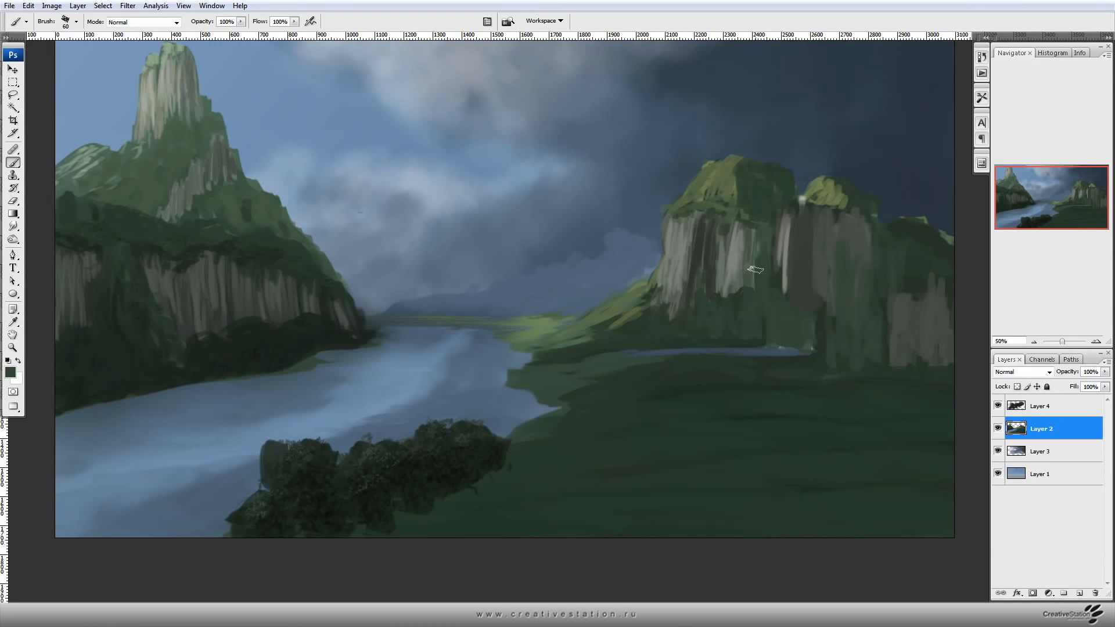
pyautogui.moveTo(786, 332)
pyautogui.mouseDown()
pyautogui.moveTo(808, 326)
pyautogui.moveTo(800, 338)
pyautogui.mouseUp()
pyautogui.keyDown('alt'); pyautogui.click(774, 327); pyautogui.keyUp('alt')
pyautogui.moveTo(658, 355)
pyautogui.mouseDown()
pyautogui.moveTo(776, 352)
pyautogui.moveTo(607, 348)
pyautogui.moveTo(709, 353)
pyautogui.moveTo(705, 364)
pyautogui.moveTo(594, 372)
pyautogui.moveTo(765, 355)
pyautogui.moveTo(690, 350)
pyautogui.mouseUp()
pyautogui.keyDown('alt'); pyautogui.click(614, 354); pyautogui.keyUp('alt')
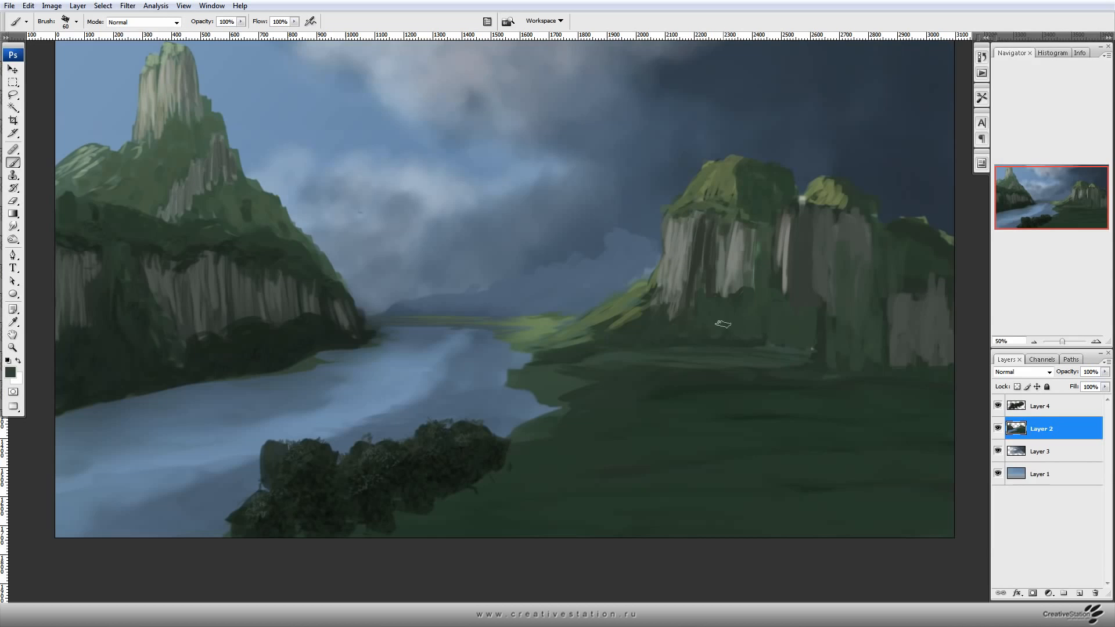
# Sample the dark rock, reduce the brush to 15 px and add vertical cracks to the second cliff face.
pyautogui.moveTo(778, 393); pyautogui.dragTo(610, 411)
pyautogui.keyDown('alt'); pyautogui.click(640, 264); pyautogui.keyUp('alt')
pyautogui.press('[')
pyautogui.press('[')
pyautogui.press('[')
pyautogui.moveTo(619, 244)
pyautogui.mouseDown()
pyautogui.moveTo(617, 309)
pyautogui.moveTo(614, 283)
pyautogui.mouseUp()
pyautogui.keyDown('alt'); pyautogui.click(623, 248); pyautogui.keyUp('alt')
pyautogui.press('[')
pyautogui.press('[')
pyautogui.press('[')
pyautogui.moveTo(636, 244); pyautogui.dragTo(631, 296)
pyautogui.moveTo(630, 244)
pyautogui.mouseDown()
pyautogui.moveTo(627, 302)
pyautogui.moveTo(649, 304)
pyautogui.mouseUp()
pyautogui.moveTo(690, 242); pyautogui.dragTo(690, 272)
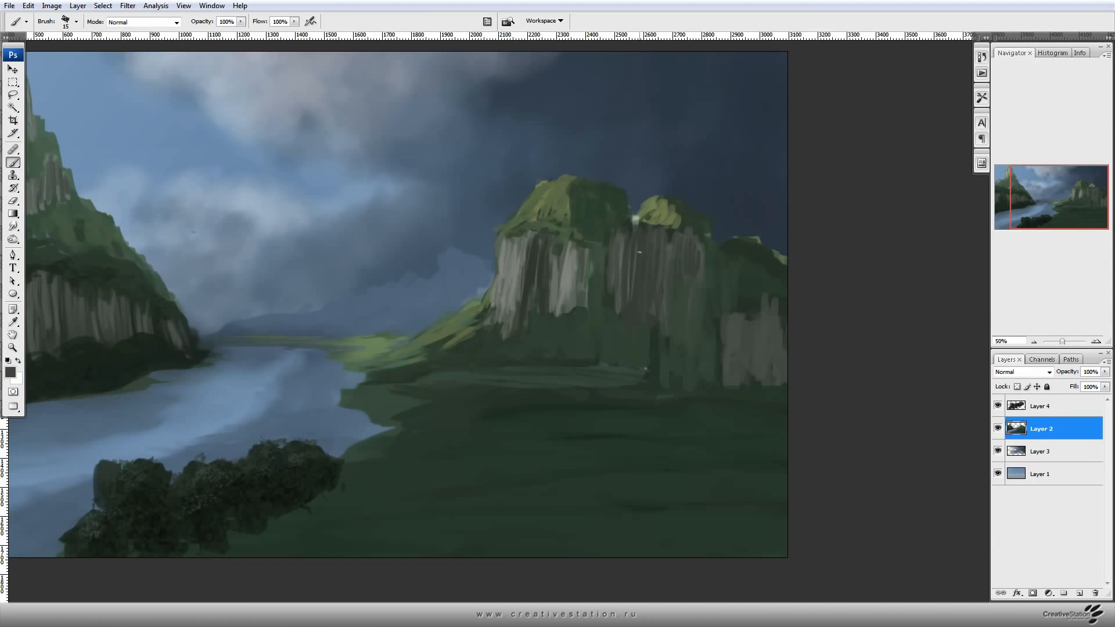
# Choose progressively lighter greys and add fine rock highlights to both cliff faces, reducing the brush to 10 px.
pyautogui.click(11, 372)
pyautogui.press('Return')
pyautogui.moveTo(622, 247); pyautogui.dragTo(621, 267)
pyautogui.moveTo(563, 256)
pyautogui.mouseDown()
pyautogui.moveTo(562, 300)
pyautogui.moveTo(554, 261)
pyautogui.moveTo(511, 288)
pyautogui.mouseUp()
pyautogui.click(12, 372)
pyautogui.click(68, 327)
pyautogui.press('Return')
pyautogui.press('[')
pyautogui.moveTo(649, 244); pyautogui.dragTo(643, 290)
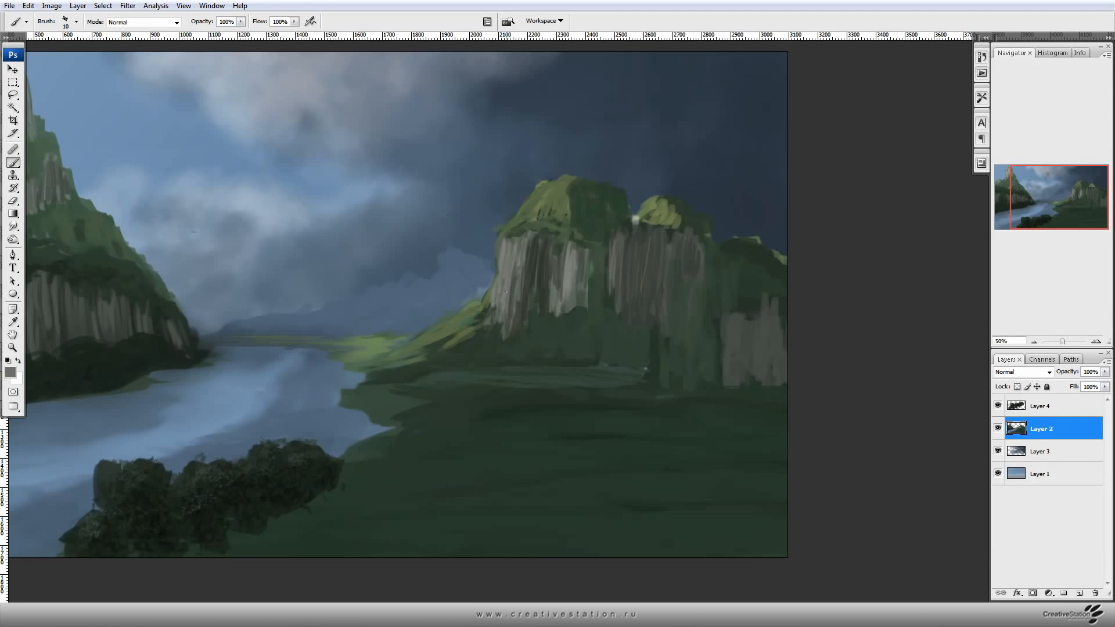
# Sample a dark green and darken the top of the far-right rock with the brush at 50 px.
pyautogui.moveTo(714, 313); pyautogui.dragTo(615, 348)
pyautogui.keyDown('alt'); pyautogui.click(549, 340); pyautogui.keyUp('alt')
pyautogui.press(']')
pyautogui.press(']')
pyautogui.press(']')
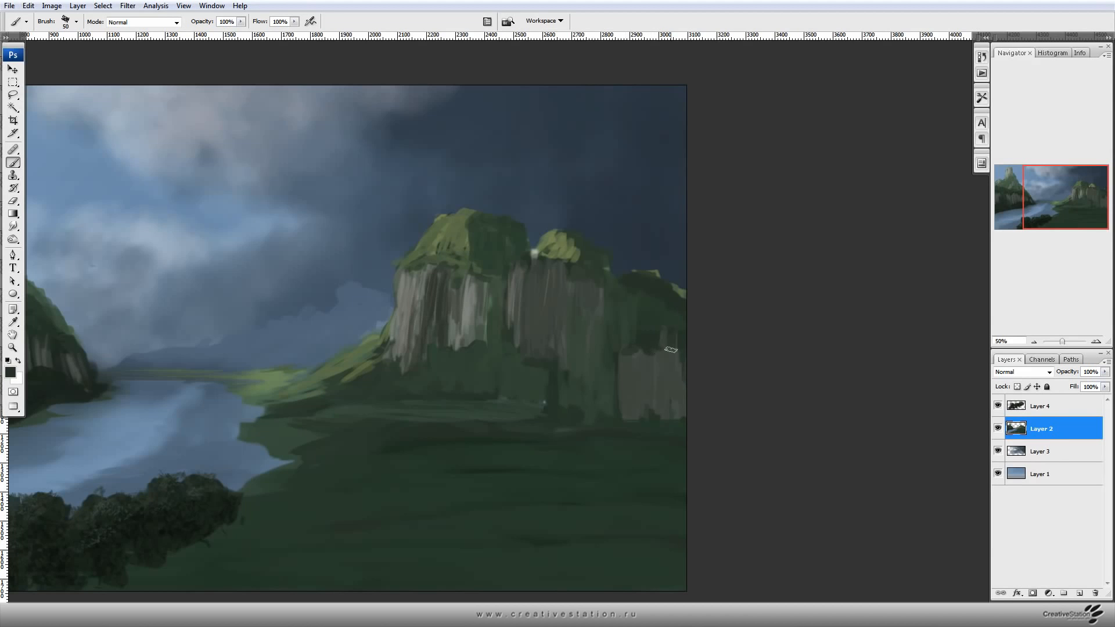
# Draw a gradient in Quick Mask over the far-right cliffs, convert it to a selection and invert it.
pyautogui.press('q')
pyautogui.press('g')
pyautogui.moveTo(687, 338); pyautogui.dragTo(610, 386)
pyautogui.press('q')
pyautogui.hotkey('ctrl', 'shift', 'i')
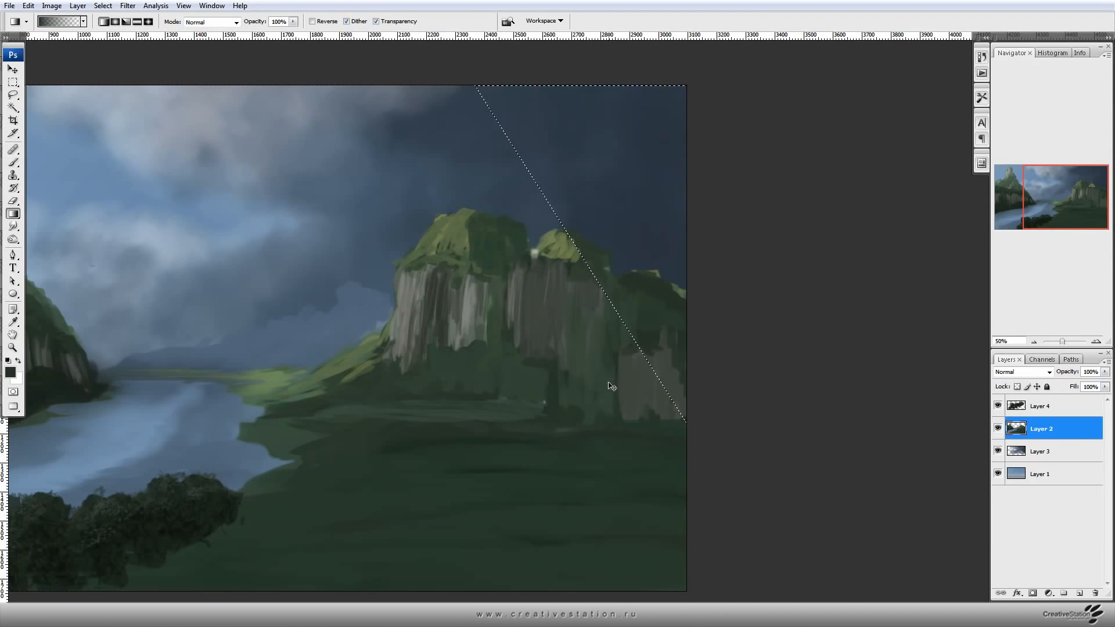
# Darken and cool the selected far-right area of the landscape layer with Curves and deselect it.
pyautogui.hotkey('ctrl', 'm')
pyautogui.moveTo(825, 262); pyautogui.dragTo(926, 265)
pyautogui.moveTo(948, 316); pyautogui.dragTo(958, 343)
pyautogui.click(856, 304)
pyautogui.click(836, 344)
pyautogui.moveTo(876, 387); pyautogui.dragTo(876, 381)
pyautogui.click(988, 286)
pyautogui.hotkey('ctrl', 'd')
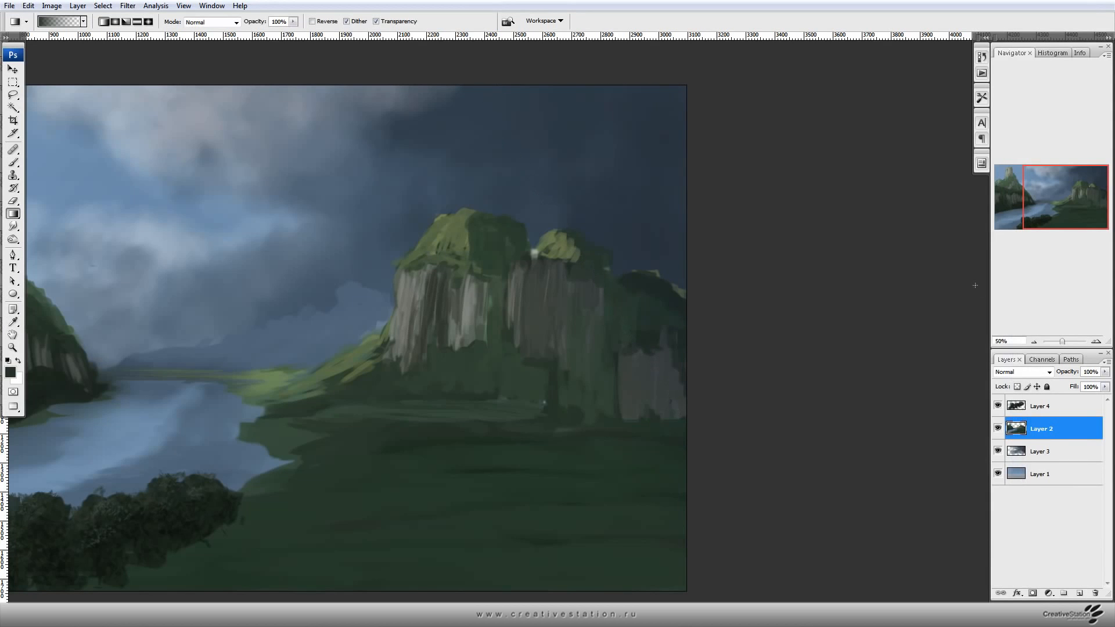
# Paint dark green over the far-right hilltop and the upper edge of its rock with the brush at 80 px.
pyautogui.moveTo(574, 393); pyautogui.dragTo(633, 328)
pyautogui.press('b')
pyautogui.moveTo(690, 204)
pyautogui.mouseDown()
pyautogui.moveTo(657, 256)
pyautogui.moveTo(702, 278)
pyautogui.moveTo(637, 264)
pyautogui.moveTo(691, 258)
pyautogui.mouseUp()
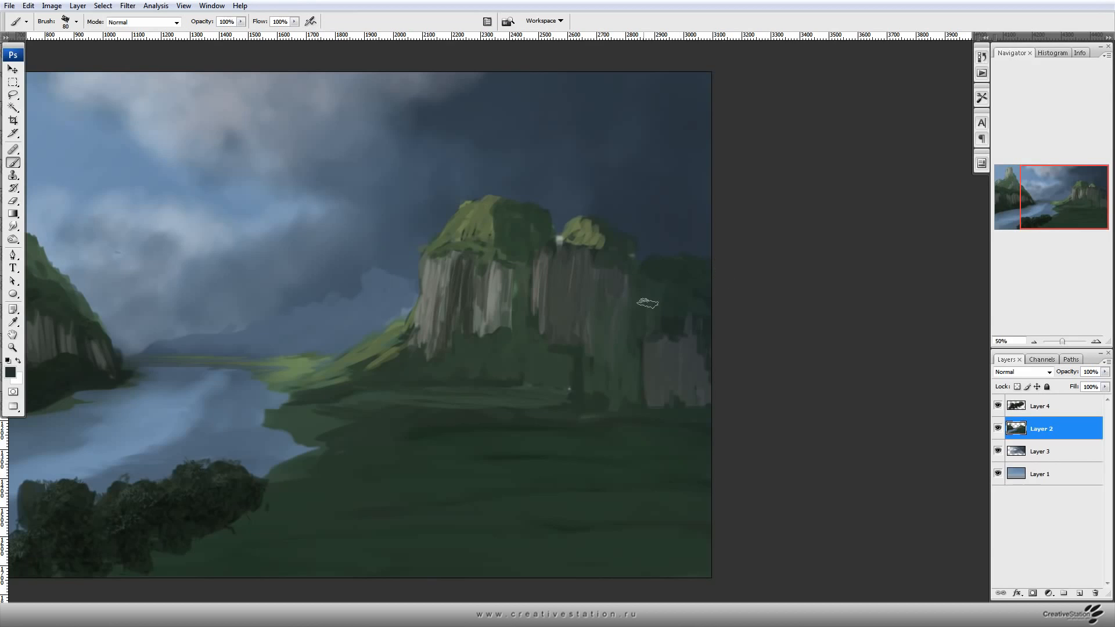
pyautogui.moveTo(651, 345)
pyautogui.mouseDown()
pyautogui.moveTo(697, 361)
pyautogui.moveTo(677, 353)
pyautogui.moveTo(690, 324)
pyautogui.mouseUp()
# Sample a cliff grey, reduce the brush to 40 px and reshape the small far-right rock face.
pyautogui.keyDown('alt'); pyautogui.click(512, 267); pyautogui.keyUp('alt')
pyautogui.press('[')
pyautogui.press('[')
pyautogui.press('[')
pyautogui.press('[')
pyautogui.moveTo(655, 364)
pyautogui.mouseDown()
pyautogui.moveTo(658, 386)
pyautogui.moveTo(670, 384)
pyautogui.mouseUp()
pyautogui.moveTo(703, 385)
pyautogui.mouseDown()
pyautogui.moveTo(705, 398)
pyautogui.moveTo(686, 402)
pyautogui.mouseUp()
# Paint green grass strokes down over the main cliff's upper rock edge with the brush at 20 px.
pyautogui.moveTo(531, 409); pyautogui.dragTo(583, 369)
pyautogui.keyDown('alt'); pyautogui.click(648, 358); pyautogui.keyUp('alt')
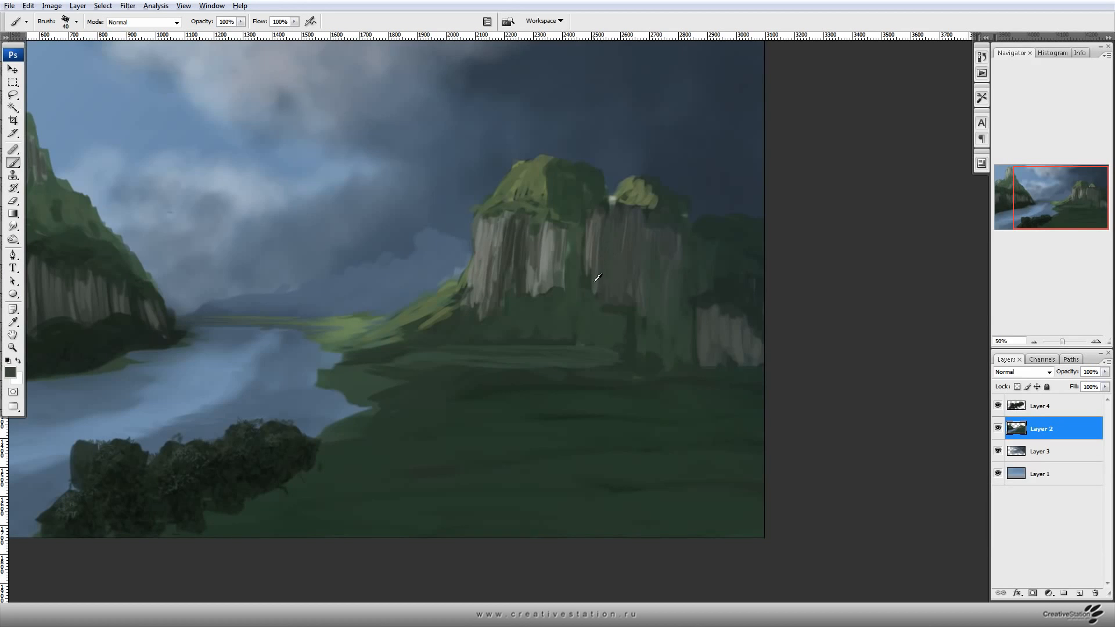
pyautogui.moveTo(554, 218); pyautogui.dragTo(552, 188)
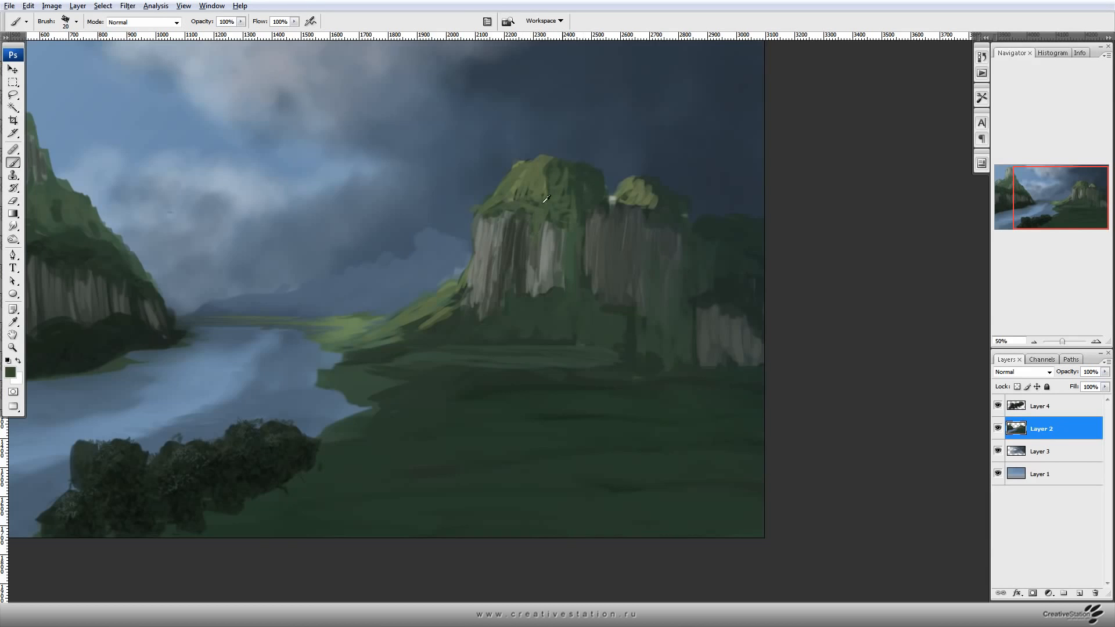
pyautogui.moveTo(488, 369); pyautogui.dragTo(801, 504)
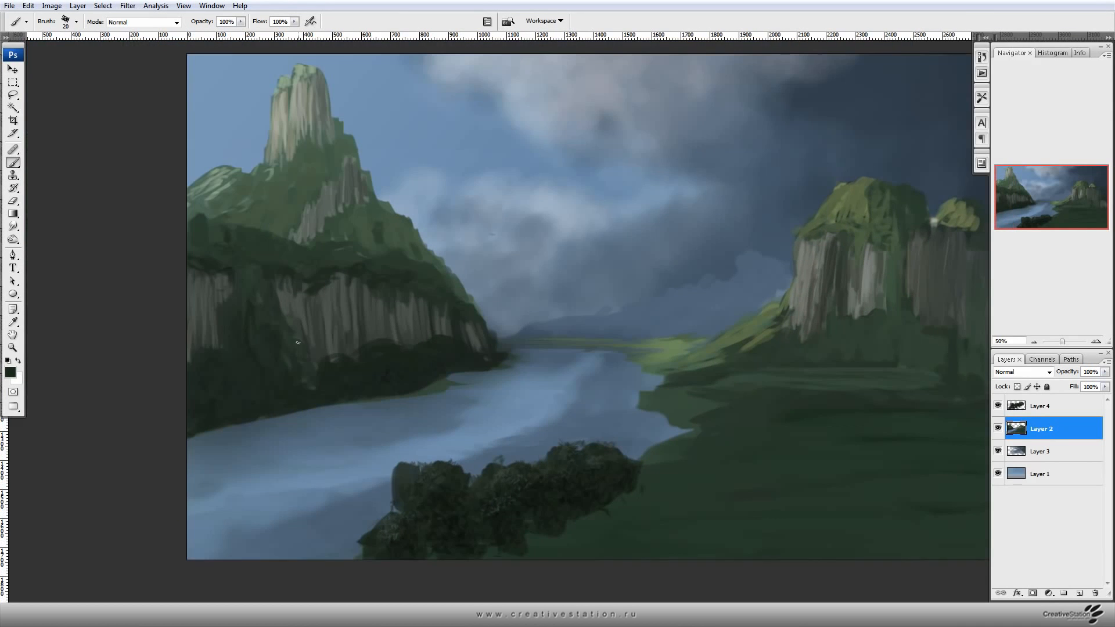
# Sample the dark green at the left cliff's base, darken it and paint shadow along the base with a larger brush.
pyautogui.keyDown('alt'); pyautogui.click(395, 350); pyautogui.keyUp('alt')
pyautogui.click(11, 372)
pyautogui.click(92, 376)
pyautogui.click(345, 244)
pyautogui.press(']')
pyautogui.press(']')
pyautogui.press(']')
pyautogui.press(']')
# Sample and adjust the dark tone at the far-left cliff base and shade the lower bank with the brush at 45 px.
pyautogui.keyDown('alt'); pyautogui.click(207, 352); pyautogui.keyUp('alt')
pyautogui.click(10, 371)
pyautogui.click(84, 364)
pyautogui.click(305, 247)
pyautogui.press('[')
pyautogui.press('[')
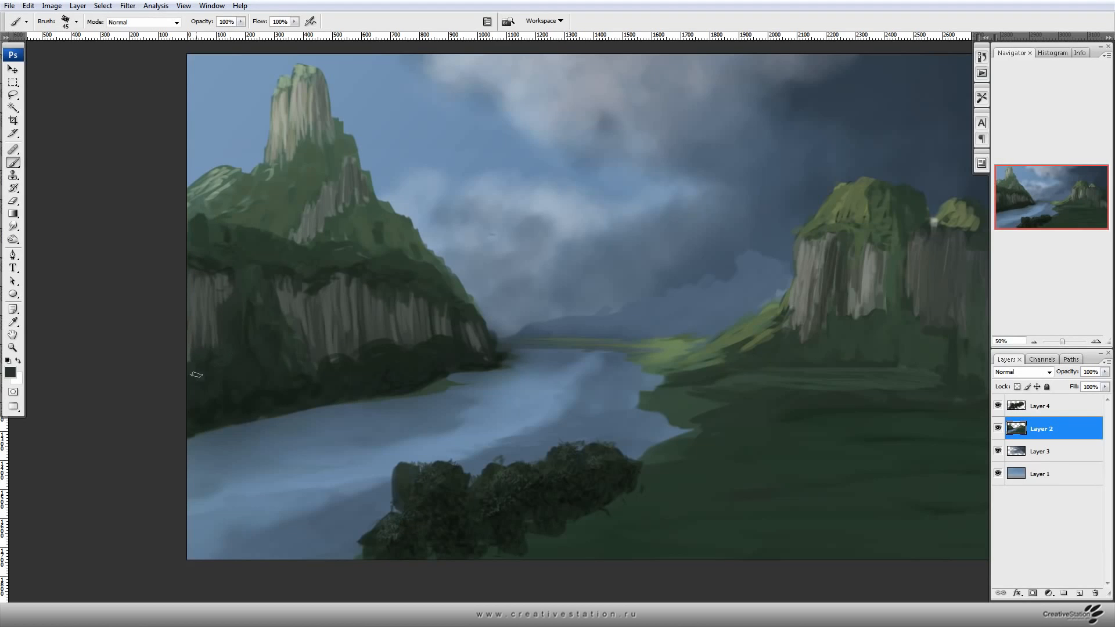
# Sample and adjust the right hilltop's green and repaint the edges of the large and small hilltops with the brush at 30 px.
pyautogui.hotkey('ctrl', '-')
pyautogui.hotkey('ctrl', '-')
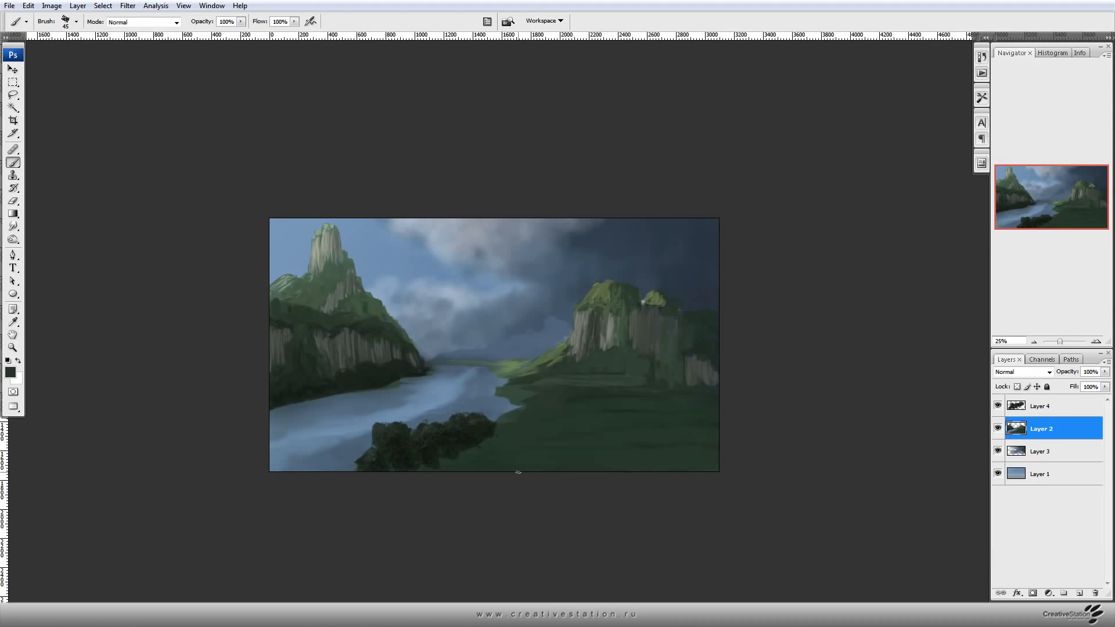
pyautogui.hotkey('ctrl', '+')
pyautogui.hotkey('ctrl', '+')
pyautogui.moveTo(349, 301); pyautogui.dragTo(302, 328)
pyautogui.keyDown('alt'); pyautogui.click(656, 274); pyautogui.keyUp('alt')
pyautogui.click(10, 374)
pyautogui.click(114, 304)
pyautogui.click(314, 244)
pyautogui.press('[')
pyautogui.press('[')
pyautogui.moveTo(661, 263)
pyautogui.mouseDown()
pyautogui.moveTo(639, 281)
pyautogui.moveTo(667, 290)
pyautogui.moveTo(637, 275)
pyautogui.mouseUp()
pyautogui.moveTo(762, 280); pyautogui.dragTo(776, 288)
# Sample the right cliff's rock colour, set a light grey and paint vertical highlights on its face with the brush at 30 px.
pyautogui.keyDown('alt'); pyautogui.click(745, 297); pyautogui.keyUp('alt')
pyautogui.keyDown('alt'); pyautogui.click(638, 297); pyautogui.keyUp('alt')
pyautogui.click(10, 375)
pyautogui.click(80, 300)
pyautogui.click(326, 242)
pyautogui.moveTo(619, 310); pyautogui.dragTo(626, 337)
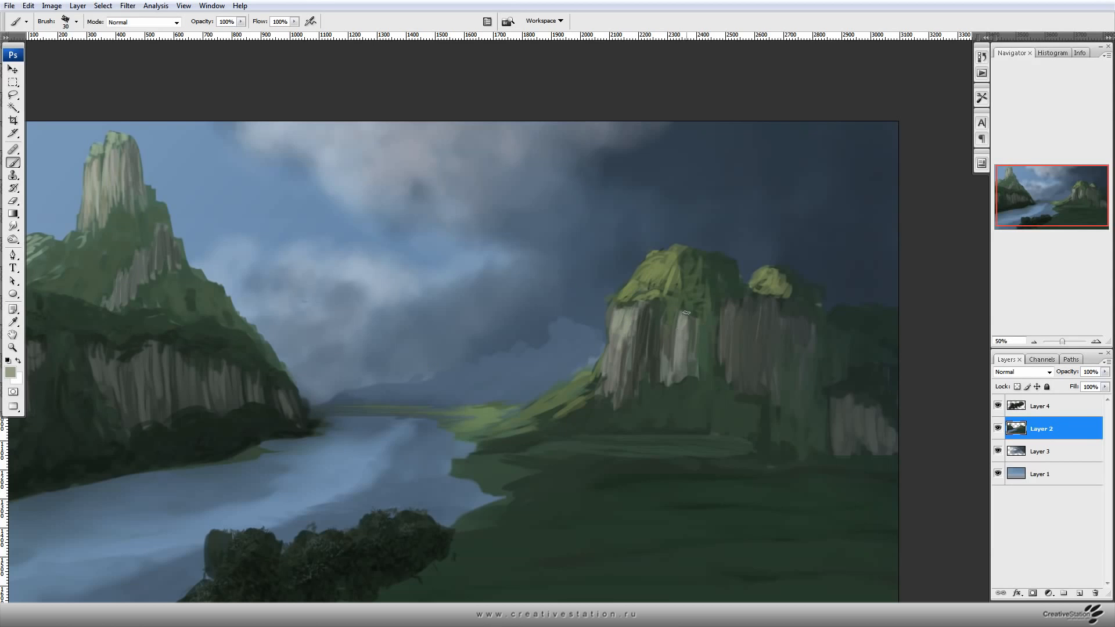
# Sample the dark green below the right cliff, darken it and shade the foreground meadow with the brush at 500 px.
pyautogui.moveTo(637, 453); pyautogui.dragTo(699, 360)
pyautogui.keyDown('alt'); pyautogui.click(623, 341); pyautogui.keyUp('alt')
pyautogui.press(']')
pyautogui.press(']')
pyautogui.press(']')
pyautogui.press(']')
pyautogui.press(']')
pyautogui.press(']')
pyautogui.press(']')
pyautogui.press(']')
pyautogui.press(']')
pyautogui.press(']')
pyautogui.press(']')
pyautogui.click(11, 375)
pyautogui.click(99, 372)
pyautogui.click(326, 243)
pyautogui.press(']')
pyautogui.press(']')
pyautogui.press(']')
pyautogui.press(']')
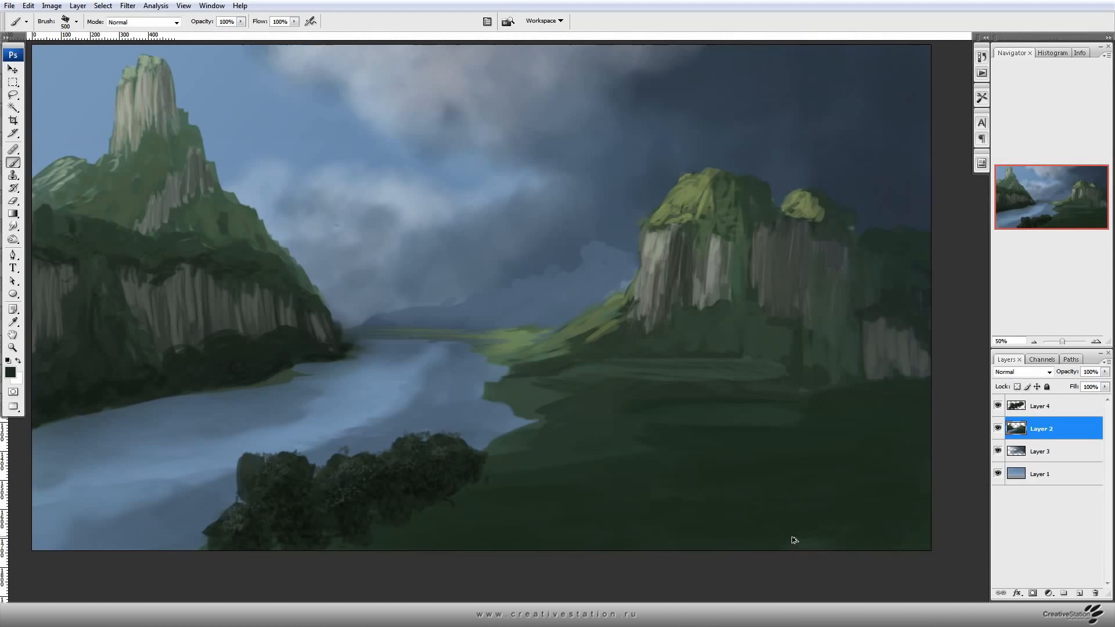
# Try painting a dark grey-green band across the foreground meadow with the brush at 60 px.
pyautogui.press('[')
pyautogui.press('[')
pyautogui.press('[')
pyautogui.press('[')
pyautogui.press('[')
pyautogui.press('[')
pyautogui.press('[')
pyautogui.press('[')
pyautogui.press('[')
pyautogui.press('[')
pyautogui.press('[')
pyautogui.press('[')
pyautogui.click(11, 375)
pyautogui.click(73, 364)
pyautogui.click(326, 241)
pyautogui.moveTo(564, 435)
pyautogui.mouseDown()
pyautogui.moveTo(749, 424)
pyautogui.moveTo(758, 441)
pyautogui.moveTo(944, 440)
pyautogui.mouseUp()
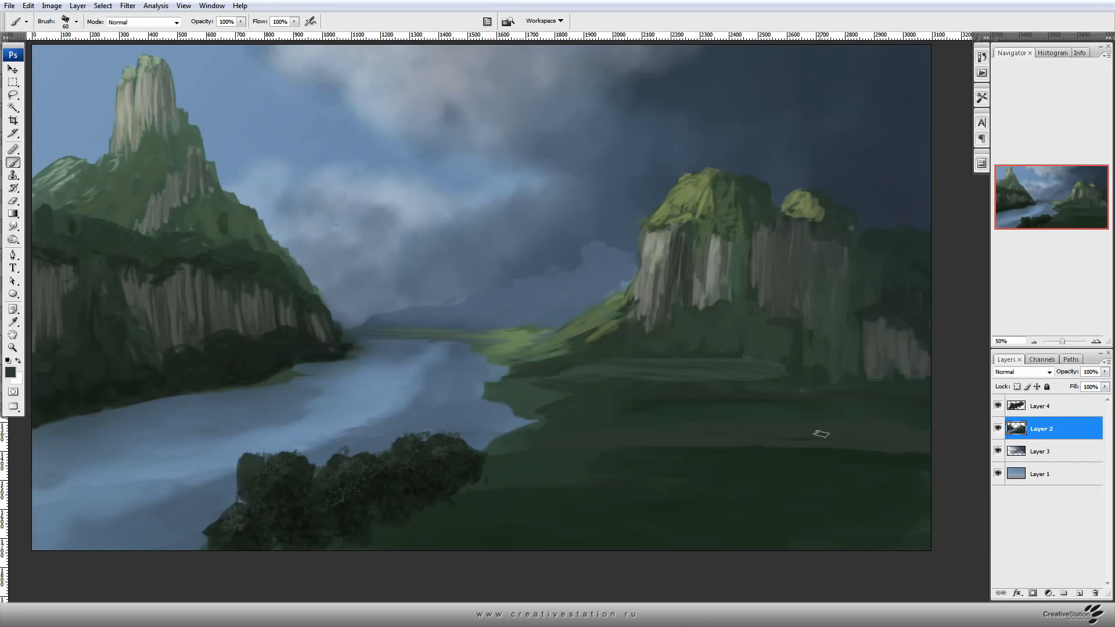
pyautogui.hotkey('ctrl', 'alt', 'z')
pyautogui.hotkey('ctrl', 'alt', 'z')
# Paint a low grey rock ledge with vertical strokes below the right cliff, reducing the brush to 30 px for the detail.
pyautogui.moveTo(618, 380)
pyautogui.mouseDown()
pyautogui.moveTo(711, 388)
pyautogui.moveTo(684, 380)
pyautogui.moveTo(767, 395)
pyautogui.moveTo(791, 380)
pyautogui.mouseUp()
pyautogui.click(11, 373)
pyautogui.click(78, 347)
pyautogui.click(325, 242)
pyautogui.press('[')
pyautogui.press('[')
pyautogui.press('[')
pyautogui.press('[')
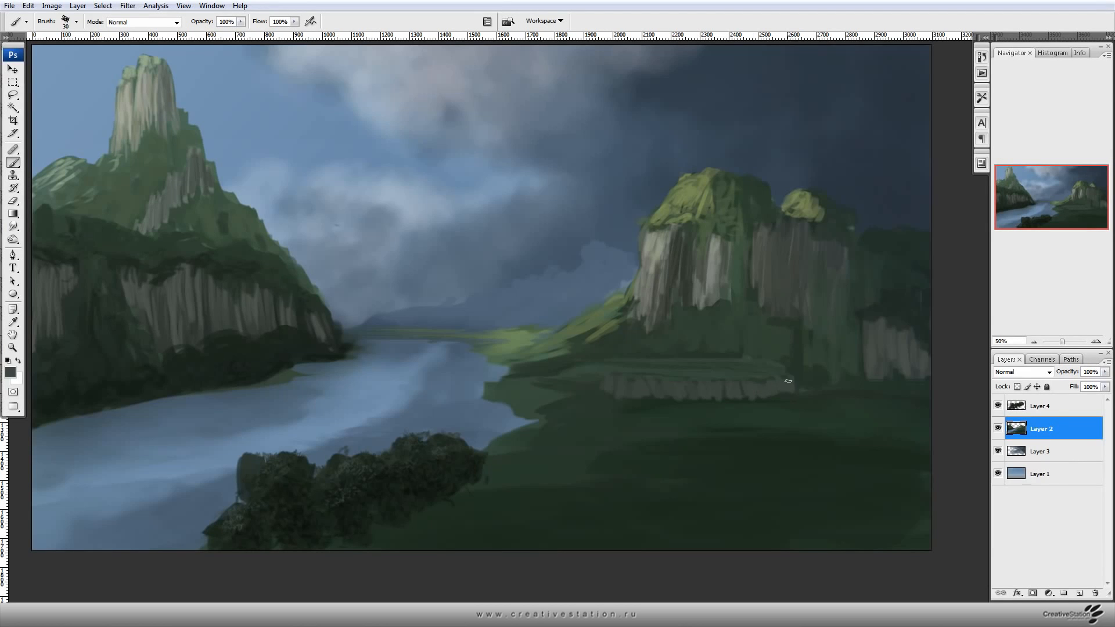
# Select Layer 4 and set up a textured foliage brush in the brush settings.
pyautogui.click(1041, 406)
pyautogui.press('F5')
pyautogui.click(339, 393)
pyautogui.click(123, 308)
pyautogui.click(123, 273)
pyautogui.click(132, 250)
pyautogui.moveTo(279, 405); pyautogui.dragTo(276, 394)
pyautogui.press('F5')
# Sample the foreground bush's dark colour and adjust the foliage brush settings after a test stroke on the lower-right meadow.
pyautogui.keyDown('alt'); pyautogui.click(398, 499); pyautogui.keyUp('alt')
pyautogui.press(']')
pyautogui.press(']')
pyautogui.press(']')
pyautogui.moveTo(835, 516)
pyautogui.mouseDown()
pyautogui.moveTo(830, 497)
pyautogui.moveTo(821, 519)
pyautogui.mouseUp()
pyautogui.hotkey('ctrl', 'z')
pyautogui.press('F5')
pyautogui.click(99, 274)
pyautogui.press('F5')
pyautogui.hotkey('ctrl', 'z')
# Try dark foliage strokes on the right side of the meadow with a larger brush.
pyautogui.press(']')
pyautogui.press(']')
pyautogui.press(']')
pyautogui.moveTo(917, 477)
pyautogui.mouseDown()
pyautogui.moveTo(839, 512)
pyautogui.moveTo(937, 504)
pyautogui.moveTo(878, 489)
pyautogui.mouseUp()
pyautogui.moveTo(912, 420)
pyautogui.mouseDown()
pyautogui.moveTo(910, 520)
pyautogui.moveTo(853, 541)
pyautogui.moveTo(843, 510)
pyautogui.moveTo(898, 531)
pyautogui.moveTo(871, 553)
pyautogui.mouseUp()
pyautogui.hotkey('ctrl', 'z')
pyautogui.hotkey('ctrl', 'z')
pyautogui.hotkey('alt', '[')
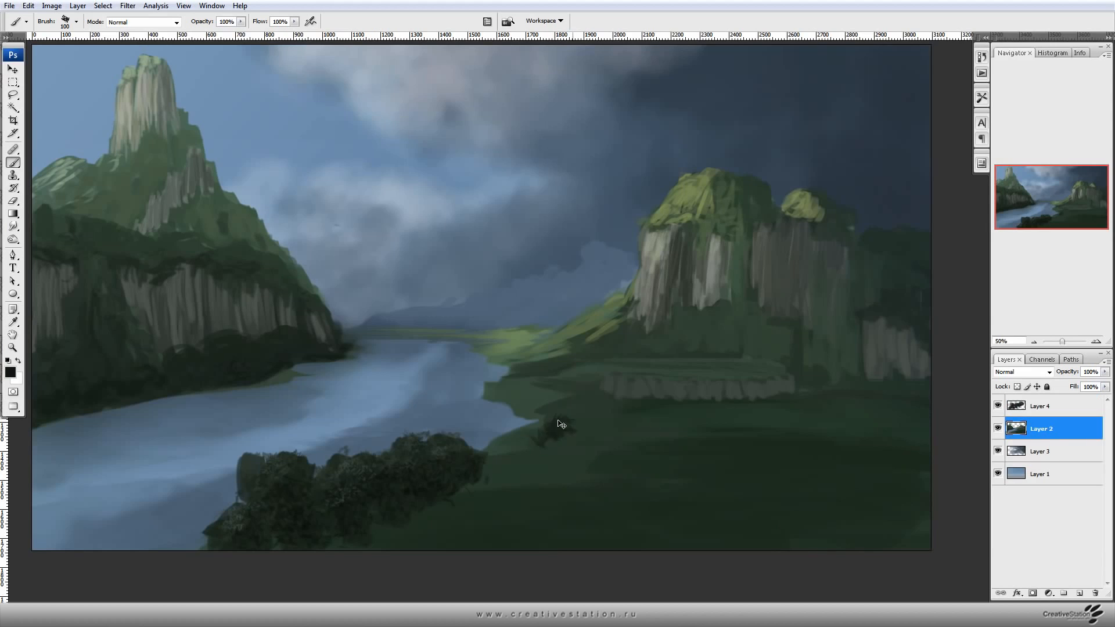
pyautogui.hotkey('alt', ']')
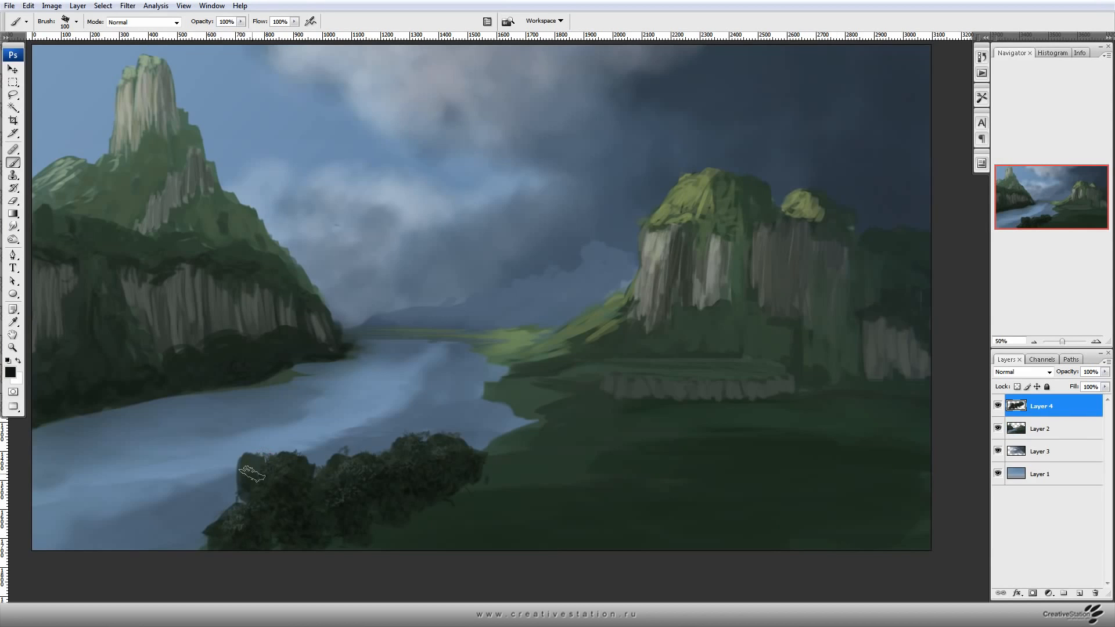
# Reduce the foliage brush and extend the right edge of the foreground bush on Layer 4.
pyautogui.press('[')
pyautogui.press('[')
pyautogui.press('[')
pyautogui.moveTo(465, 483); pyautogui.dragTo(486, 487)
# Try lighter foliage colours for the meadow, starting with #2d3d2d and a test dab below the rock ledge.
pyautogui.click(10, 372)
pyautogui.click(98, 364)
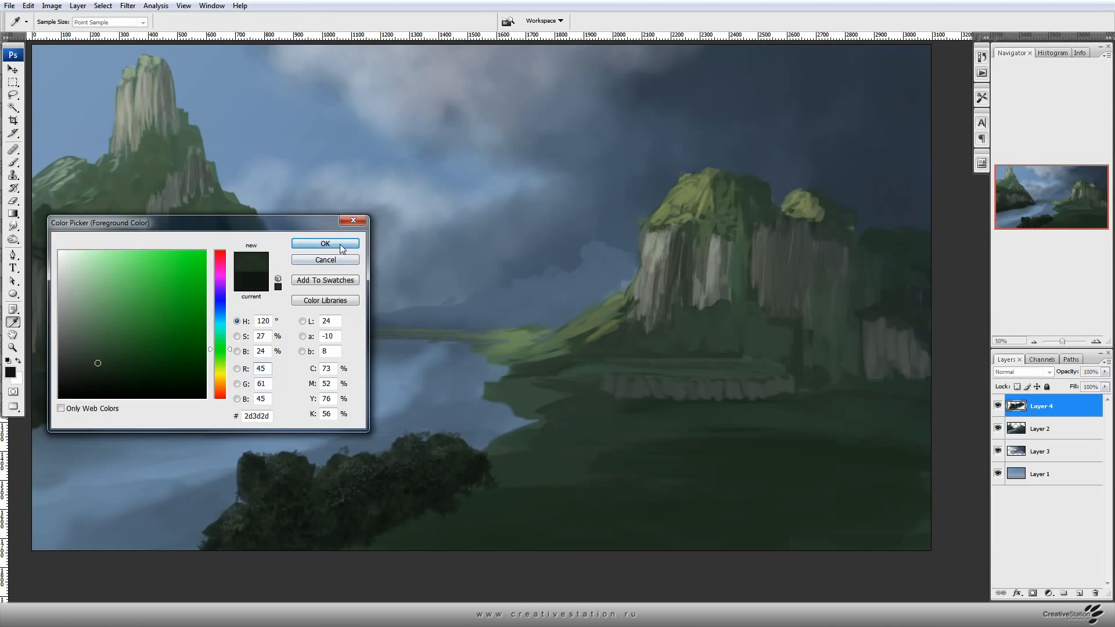
pyautogui.click(329, 243)
pyautogui.press(']')
pyautogui.click(655, 413)
pyautogui.hotkey('ctrl', 'z')
pyautogui.click(10, 372)
pyautogui.click(95, 354)
pyautogui.click(221, 356)
pyautogui.click(326, 243)
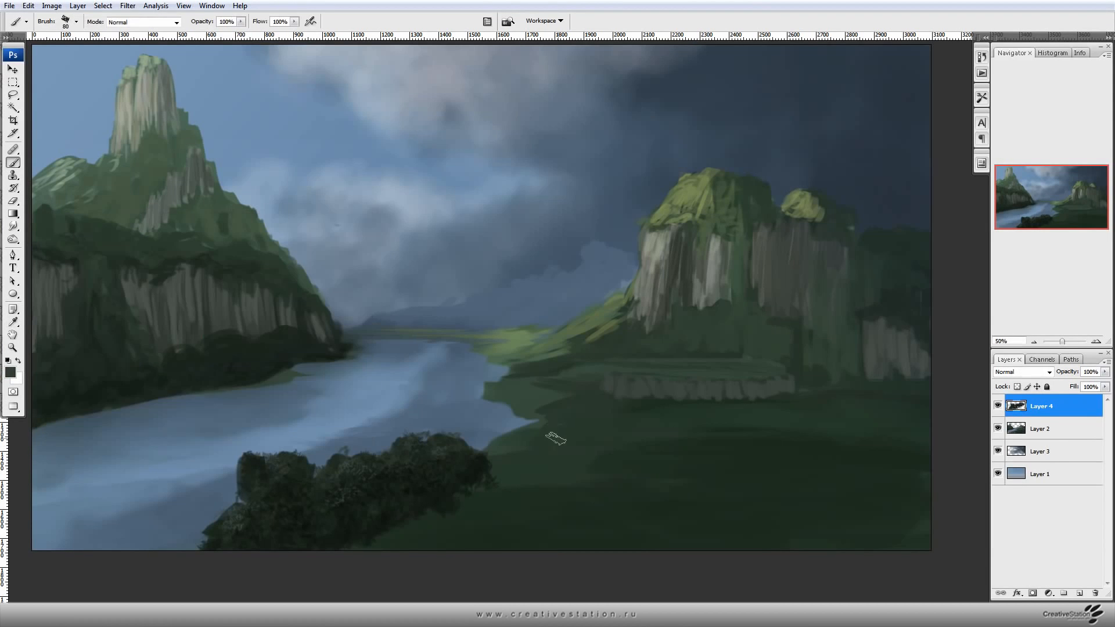
# Paint a near-black bush on the right riverbank at 80 px and smaller bushes at the meadow's far right, down to 35 px.
pyautogui.click(11, 372)
pyautogui.press('Return')
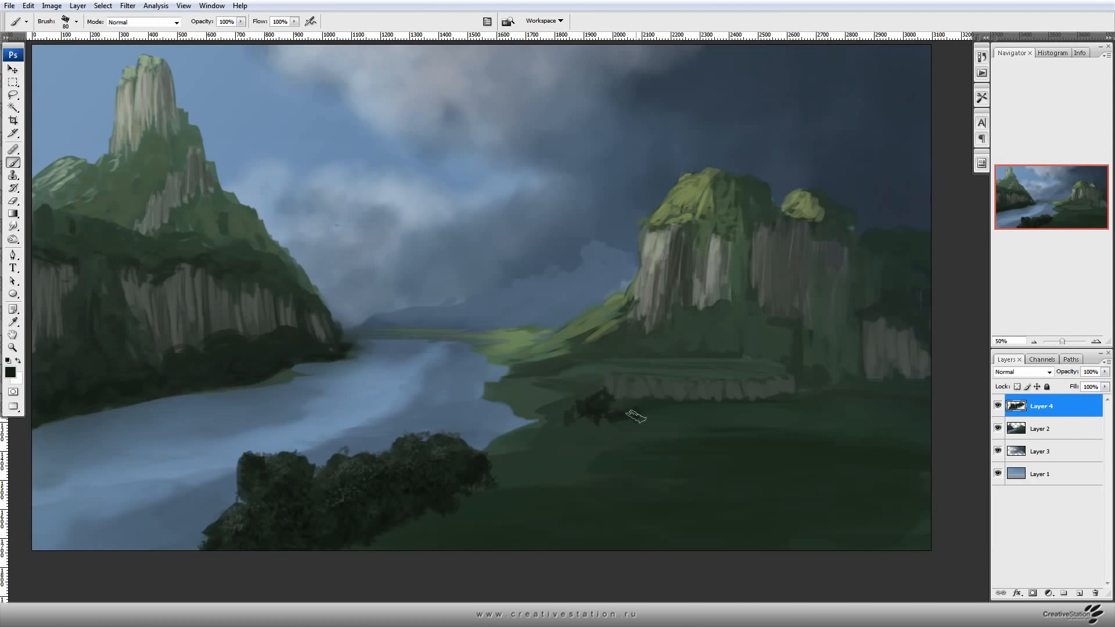
pyautogui.moveTo(569, 402)
pyautogui.mouseDown()
pyautogui.moveTo(540, 421)
pyautogui.moveTo(536, 438)
pyautogui.moveTo(595, 417)
pyautogui.moveTo(547, 420)
pyautogui.moveTo(584, 424)
pyautogui.mouseUp()
pyautogui.press('[')
pyautogui.moveTo(880, 415); pyautogui.dragTo(926, 413)
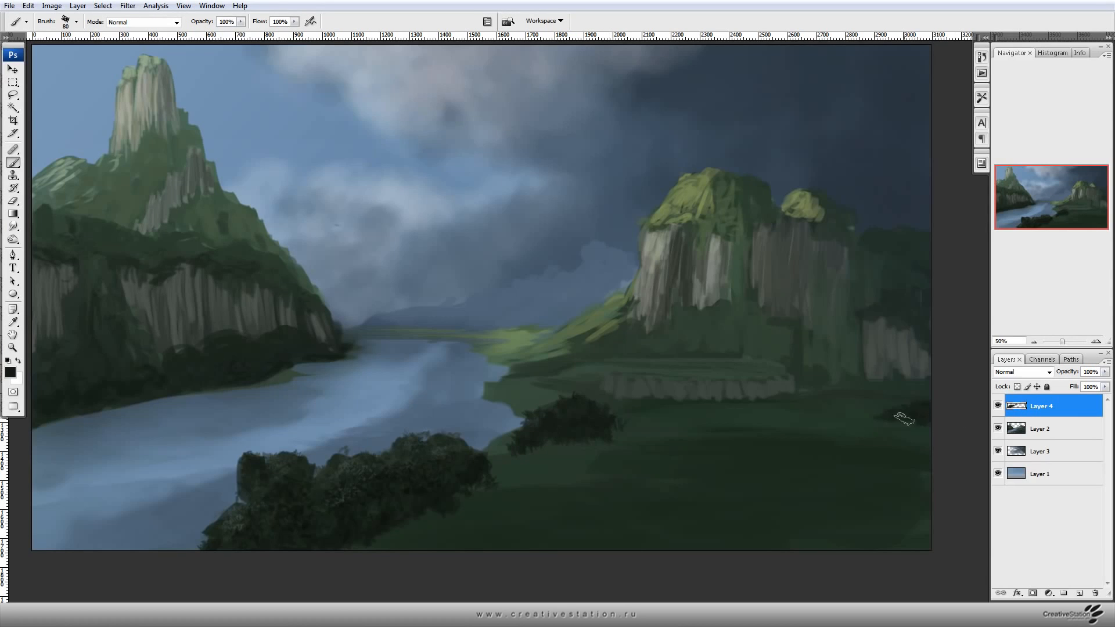
pyautogui.press('[')
pyautogui.moveTo(829, 394)
pyautogui.mouseDown()
pyautogui.moveTo(857, 386)
pyautogui.moveTo(822, 386)
pyautogui.moveTo(865, 388)
pyautogui.mouseUp()
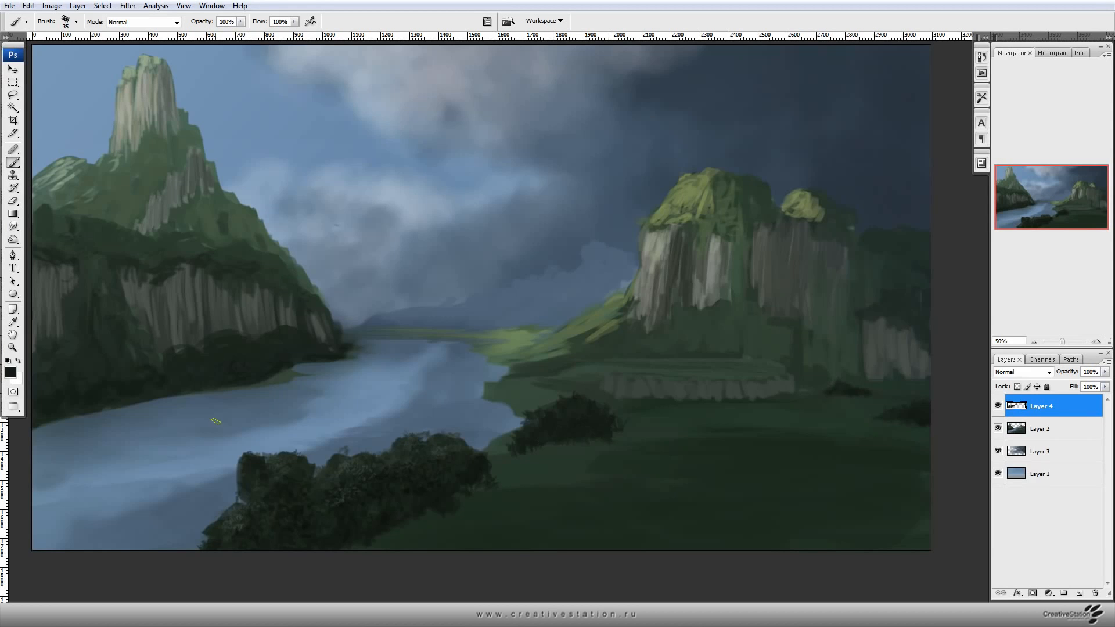
# Add a new layer above Layer 2 and lasso an irregular rock outline on the lower-right meadow.
pyautogui.click(9, 372)
pyautogui.click(326, 242)
pyautogui.click(1053, 427)
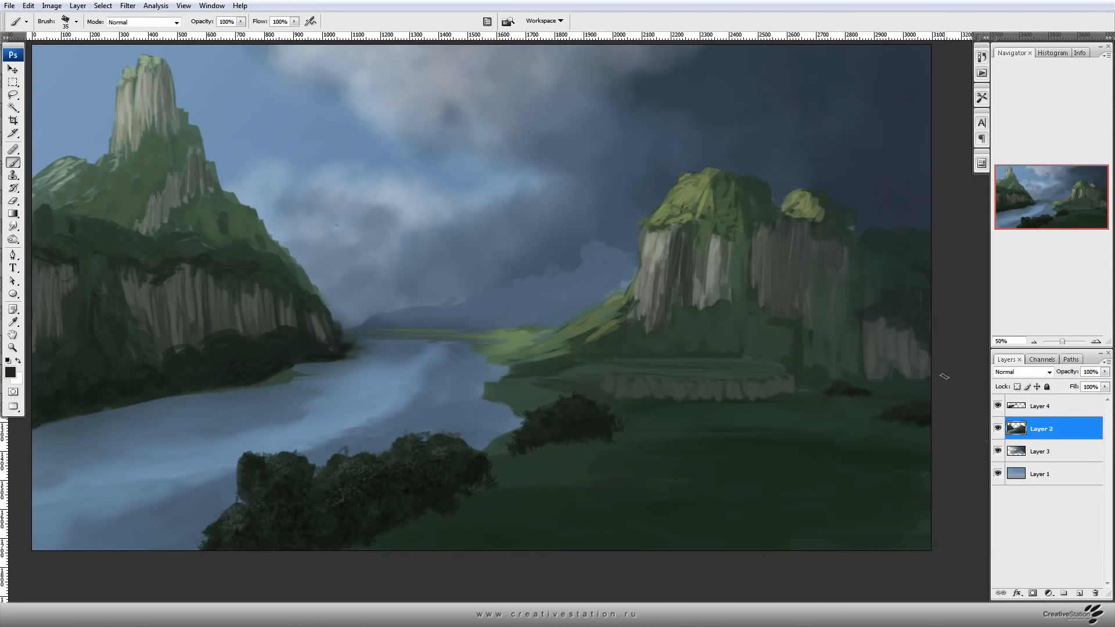
pyautogui.click(12, 95)
pyautogui.click(41, 96)
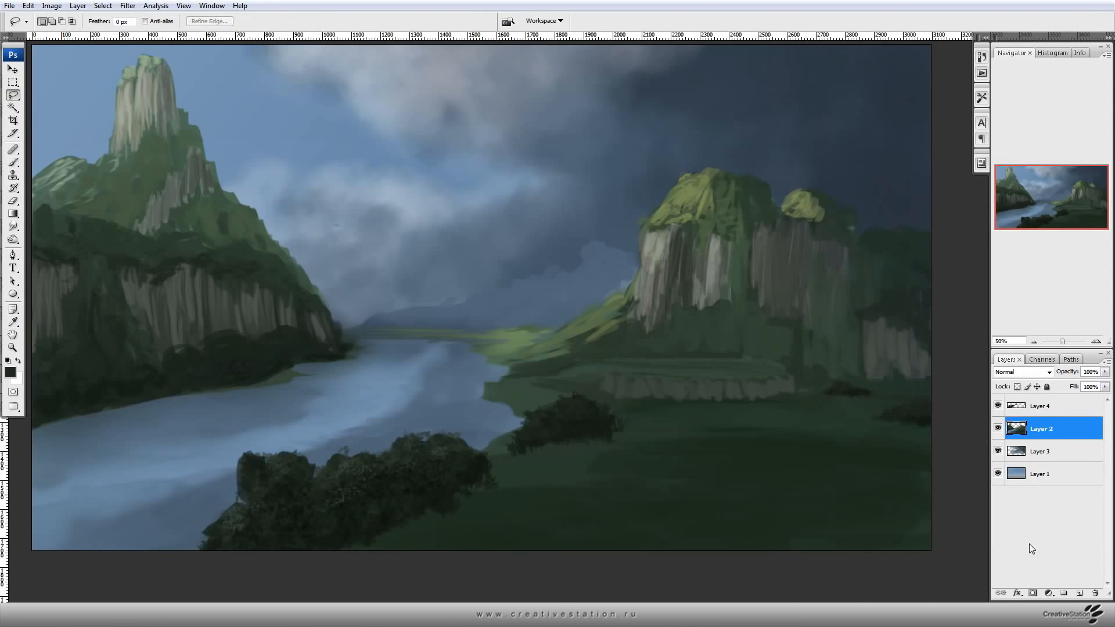
pyautogui.hotkey('ctrl', 'shift', 'alt', 'n')
pyautogui.moveTo(856, 500)
pyautogui.mouseDown()
pyautogui.moveTo(734, 468)
pyautogui.moveTo(779, 501)
pyautogui.moveTo(858, 514)
pyautogui.moveTo(815, 462)
pyautogui.mouseUp()
# Fill the lassoed rock shape with dark grey using the brush, deselect it and lock the layer's transparent pixels.
pyautogui.press('b')
pyautogui.click(10, 373)
pyautogui.click(68, 347)
pyautogui.click(326, 243)
pyautogui.moveTo(857, 520); pyautogui.dragTo(786, 486)
pyautogui.press('F5')
pyautogui.press('F5')
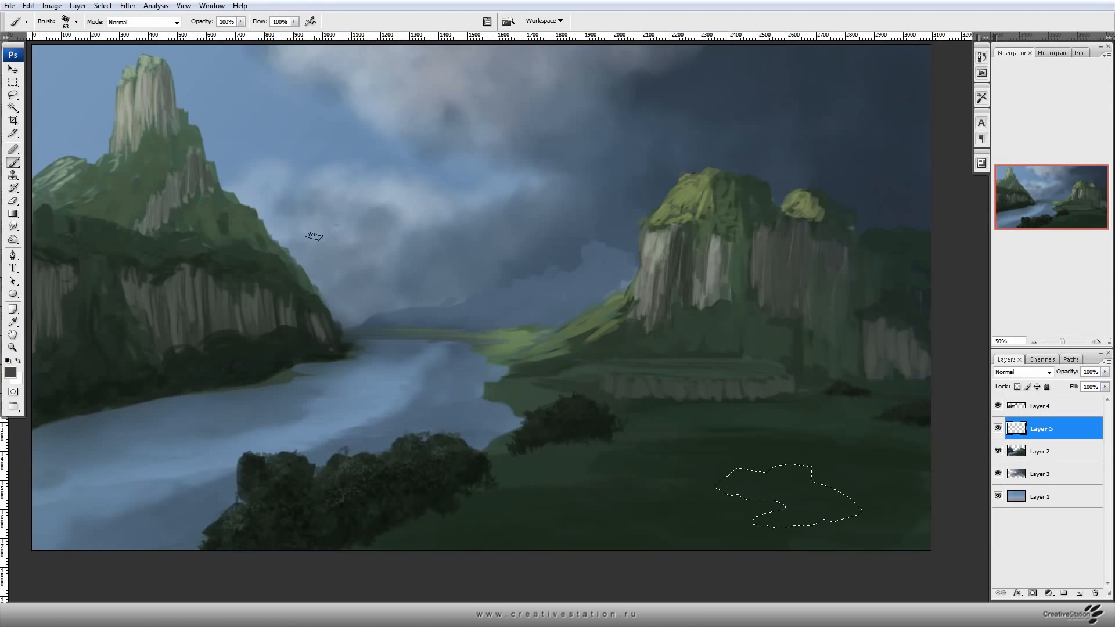
pyautogui.hotkey('ctrl', 'd')
pyautogui.click(1018, 387)
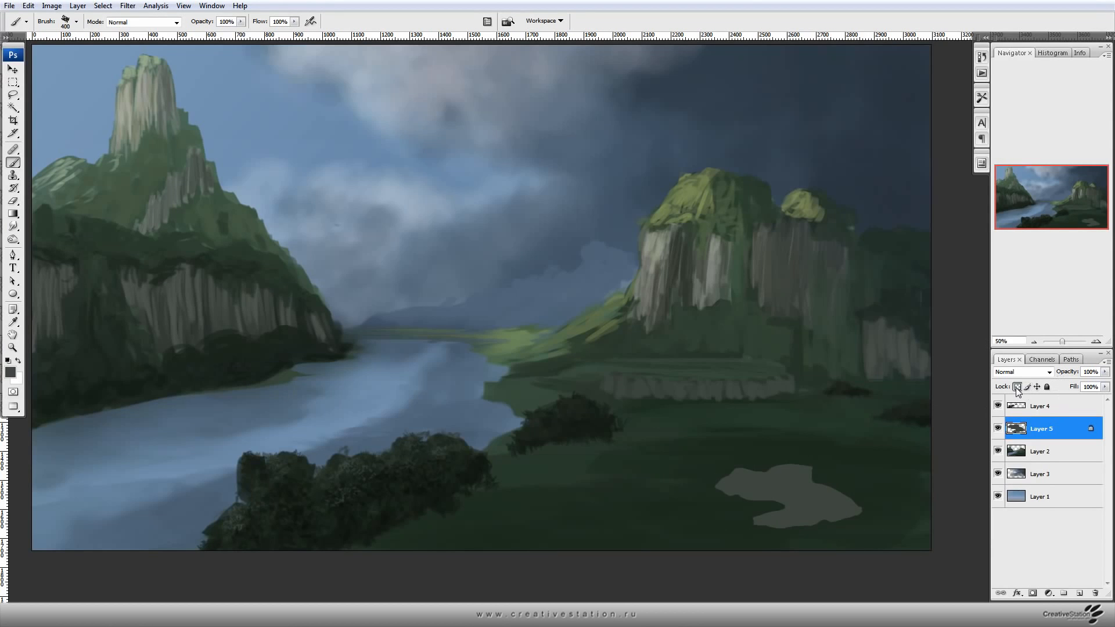
# Brush a new dark grey tone across the upper part of the meadow rock at 400 px.
pyautogui.press('i')
pyautogui.click(11, 373)
pyautogui.click(317, 244)
pyautogui.press('b')
pyautogui.moveTo(816, 479)
pyautogui.mouseDown()
pyautogui.moveTo(848, 515)
pyautogui.moveTo(773, 515)
pyautogui.moveTo(809, 483)
pyautogui.moveTo(804, 525)
pyautogui.moveTo(745, 477)
pyautogui.moveTo(797, 480)
pyautogui.mouseUp()
# Shade the lower part of the meadow rock with another dark grey, using a large brush.
pyautogui.press('[')
pyautogui.press('[')
pyautogui.press('[')
pyautogui.press('[')
pyautogui.press('[')
pyautogui.press('[')
pyautogui.press('[')
pyautogui.press('[')
pyautogui.press('[')
pyautogui.press('[')
pyautogui.press('[')
pyautogui.click(13, 374)
pyautogui.click(71, 364)
pyautogui.click(324, 243)
pyautogui.press(']')
pyautogui.press(']')
pyautogui.press(']')
pyautogui.press(']')
pyautogui.press(']')
pyautogui.press(']')
pyautogui.press(']')
pyautogui.press(']')
pyautogui.press(']')
pyautogui.press(']')
pyautogui.press(']')
pyautogui.press(']')
pyautogui.press(']')
pyautogui.moveTo(851, 507); pyautogui.dragTo(813, 528)
# Paint lighter grey planes on the meadow rock's top and lower slab with a 50 px brush.
pyautogui.press('[')
pyautogui.press('[')
pyautogui.press('[')
pyautogui.press('[')
pyautogui.press('[')
pyautogui.press('[')
pyautogui.press('[')
pyautogui.press('[')
pyautogui.press('[')
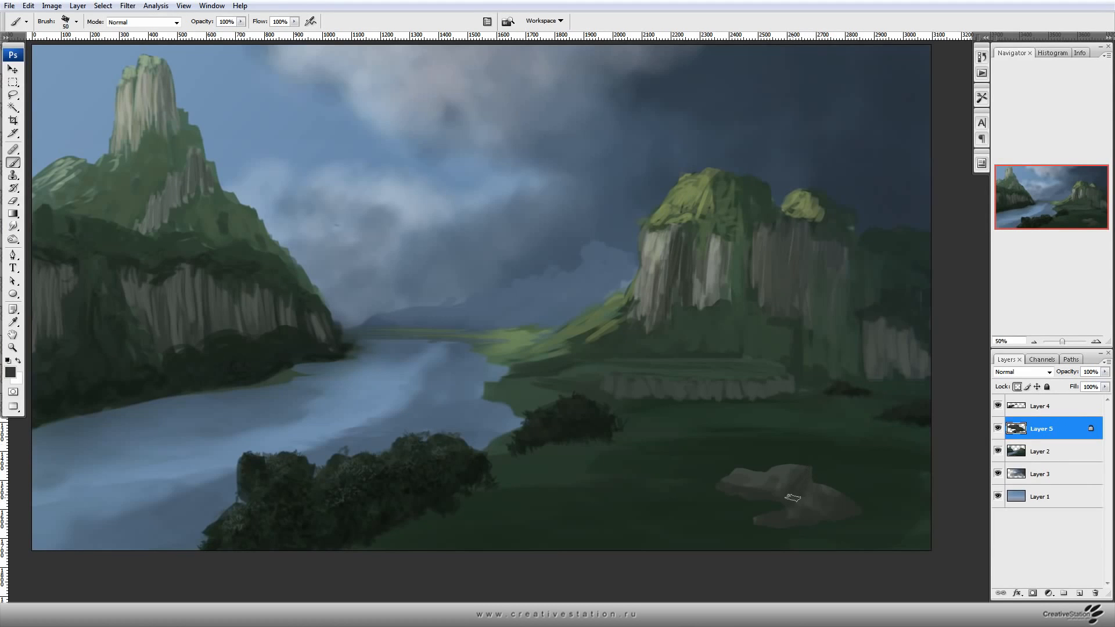
pyautogui.click(12, 373)
pyautogui.click(70, 342)
pyautogui.click(326, 243)
pyautogui.moveTo(732, 483)
pyautogui.mouseDown()
pyautogui.moveTo(803, 464)
pyautogui.moveTo(810, 475)
pyautogui.moveTo(777, 483)
pyautogui.moveTo(797, 468)
pyautogui.moveTo(744, 491)
pyautogui.moveTo(820, 494)
pyautogui.moveTo(796, 519)
pyautogui.mouseUp()
# Define the rock's cracks and shadow edges in darker greys down to near-black, reducing the brush to 25 px.
pyautogui.click(11, 373)
pyautogui.click(69, 355)
pyautogui.click(350, 247)
pyautogui.press('[')
pyautogui.press('[')
pyautogui.press('[')
pyautogui.click(10, 374)
pyautogui.click(70, 372)
pyautogui.click(350, 247)
pyautogui.press('[')
pyautogui.press('[')
pyautogui.press('[')
pyautogui.press('[')
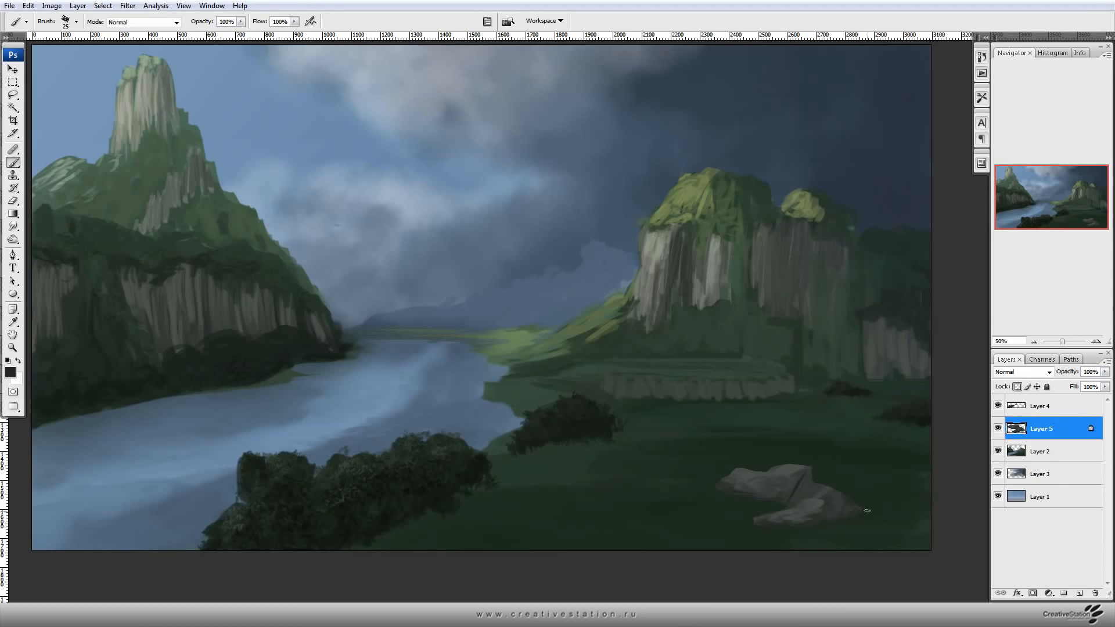
# Merge the rock layer with Layer 4.
pyautogui.click(128, 6)
pyautogui.click(149, 192)
pyautogui.keyDown('shift'); pyautogui.click(1046, 406); pyautogui.keyUp('shift')
pyautogui.hotkey('ctrl', 'e')
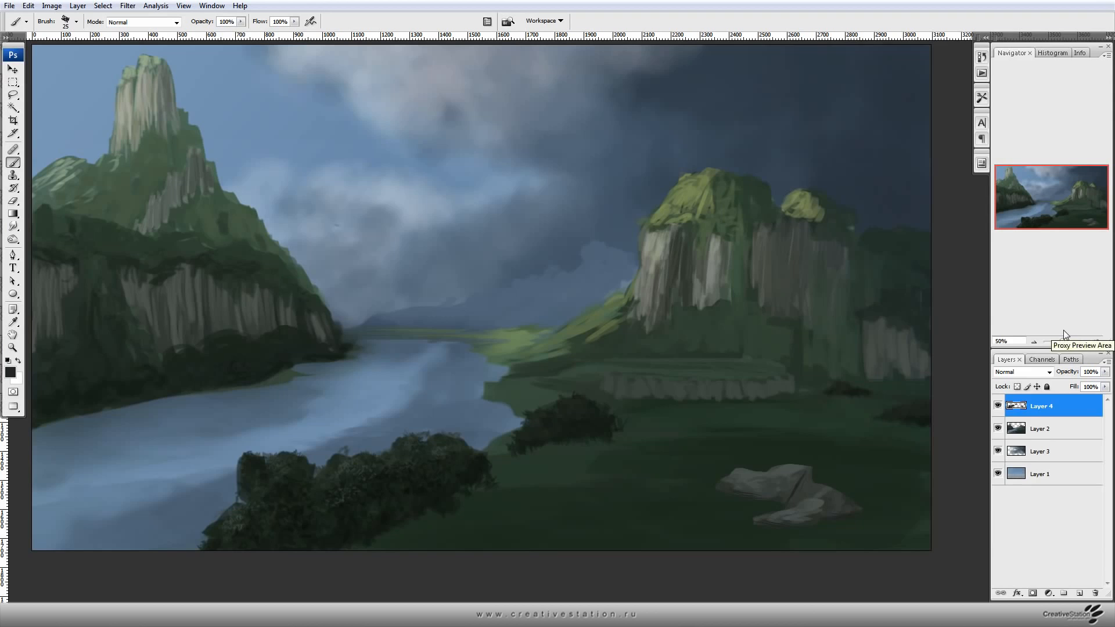
# On Layer 2, brush muted green strokes over the rock ledge's grassy top at 35 px and along the right riverbank.
pyautogui.click(1051, 428)
pyautogui.press('F5')
pyautogui.press('F5')
pyautogui.keyDown('alt'); pyautogui.click(733, 366); pyautogui.keyUp('alt')
pyautogui.click(11, 374)
pyautogui.click(89, 338)
pyautogui.click(319, 245)
pyautogui.press('[')
pyautogui.press('[')
pyautogui.press('[')
pyautogui.press('[')
pyautogui.press('[')
pyautogui.moveTo(724, 373); pyautogui.dragTo(666, 372)
pyautogui.click(11, 373)
pyautogui.click(328, 242)
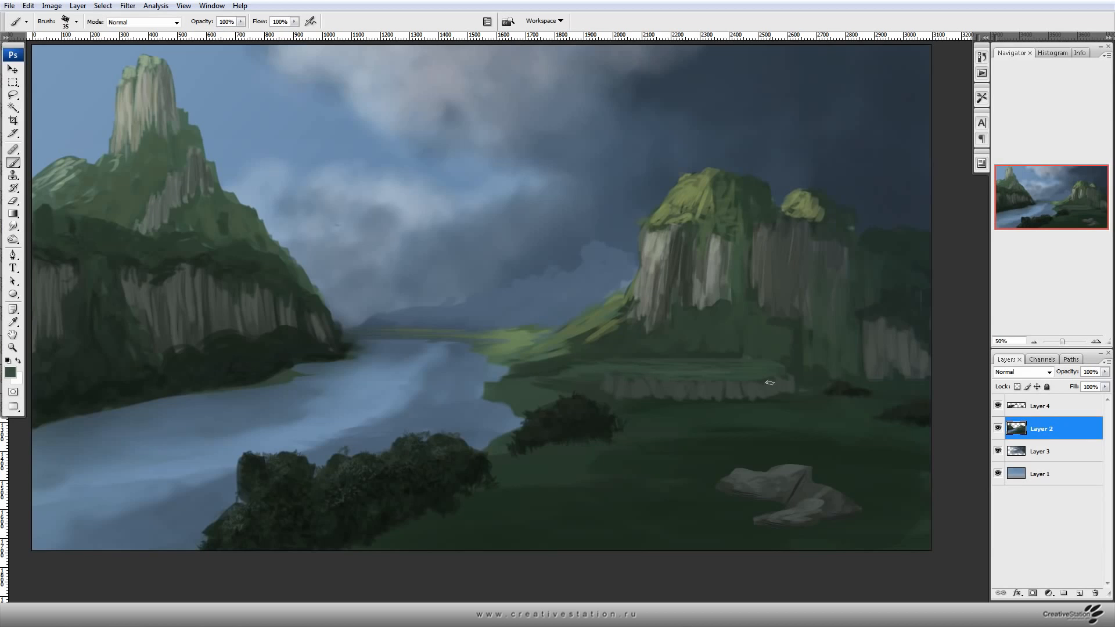
pyautogui.moveTo(528, 400); pyautogui.dragTo(597, 377)
# Paint brighter green grass highlights on the left mountain's slopes and darker green strokes below its peak, using up to a 40 px brush.
pyautogui.keyDown('alt'); pyautogui.click(186, 206); pyautogui.keyUp('alt')
pyautogui.click(8, 372)
pyautogui.click(104, 301)
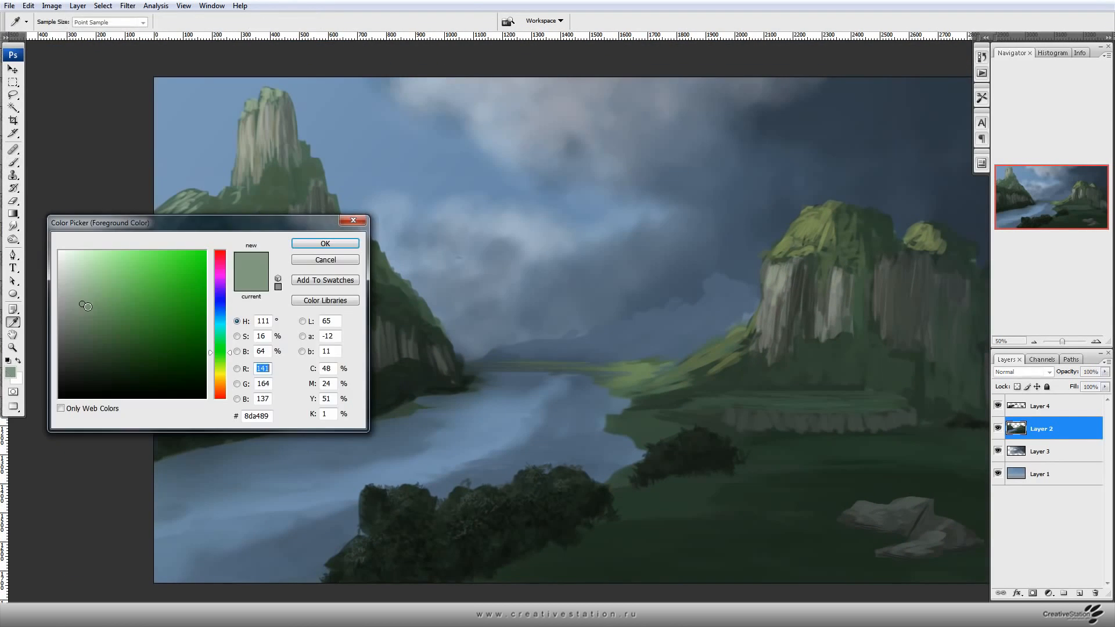
pyautogui.click(223, 356)
pyautogui.click(339, 245)
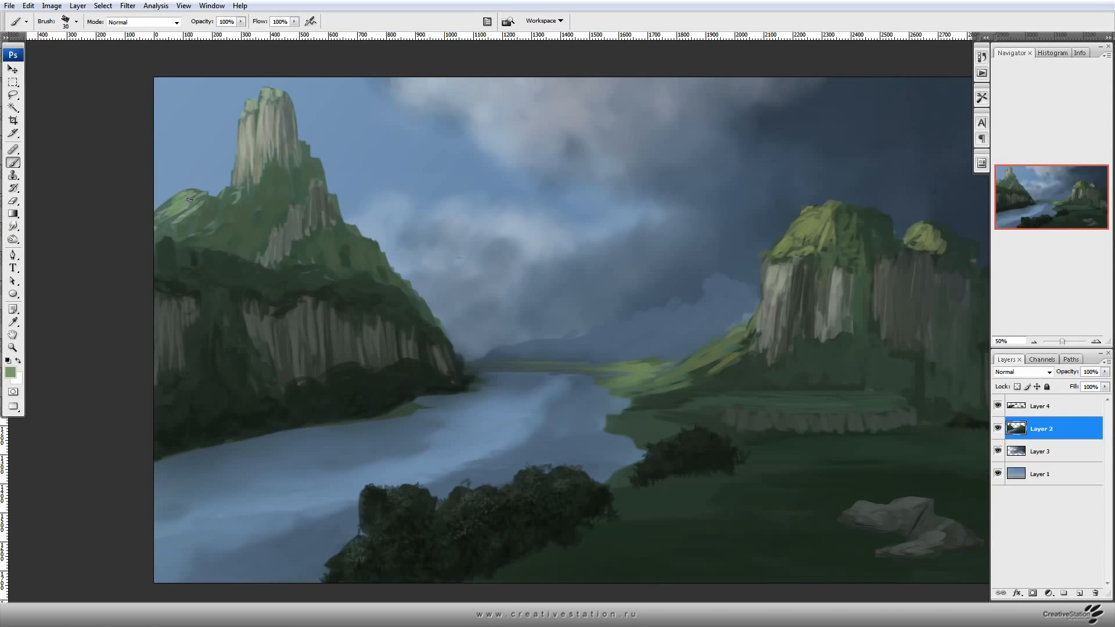
pyautogui.moveTo(215, 231); pyautogui.dragTo(206, 236)
pyautogui.moveTo(216, 234)
pyautogui.mouseDown()
pyautogui.moveTo(272, 177)
pyautogui.moveTo(249, 215)
pyautogui.mouseUp()
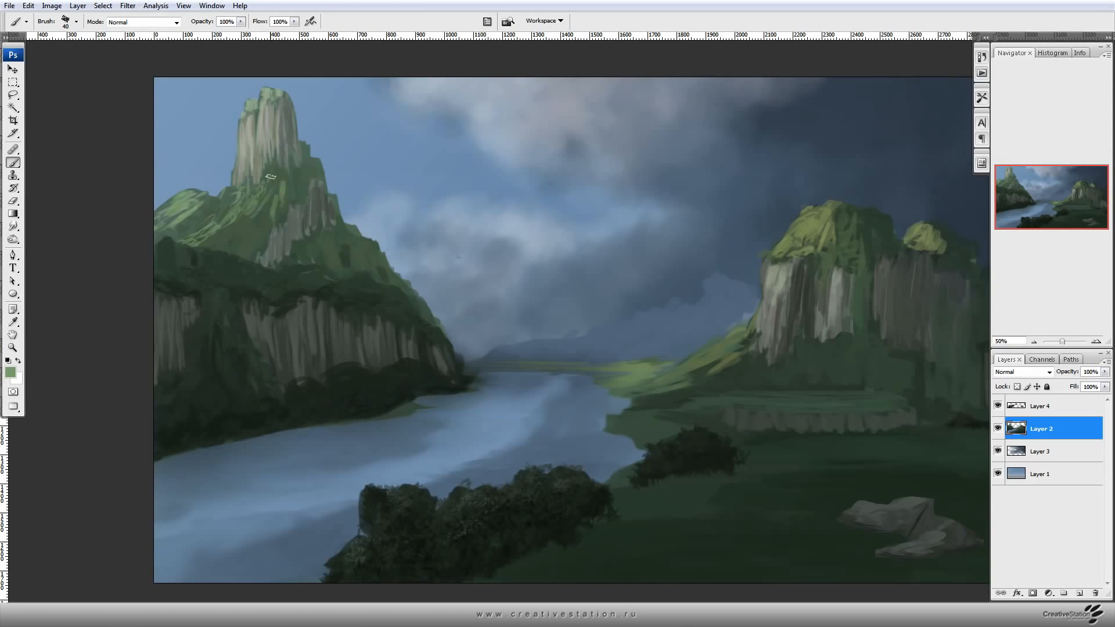
pyautogui.keyDown('alt'); pyautogui.click(249, 231); pyautogui.keyUp('alt')
pyautogui.moveTo(293, 213)
pyautogui.mouseDown()
pyautogui.moveTo(296, 180)
pyautogui.moveTo(314, 169)
pyautogui.moveTo(284, 164)
pyautogui.mouseUp()
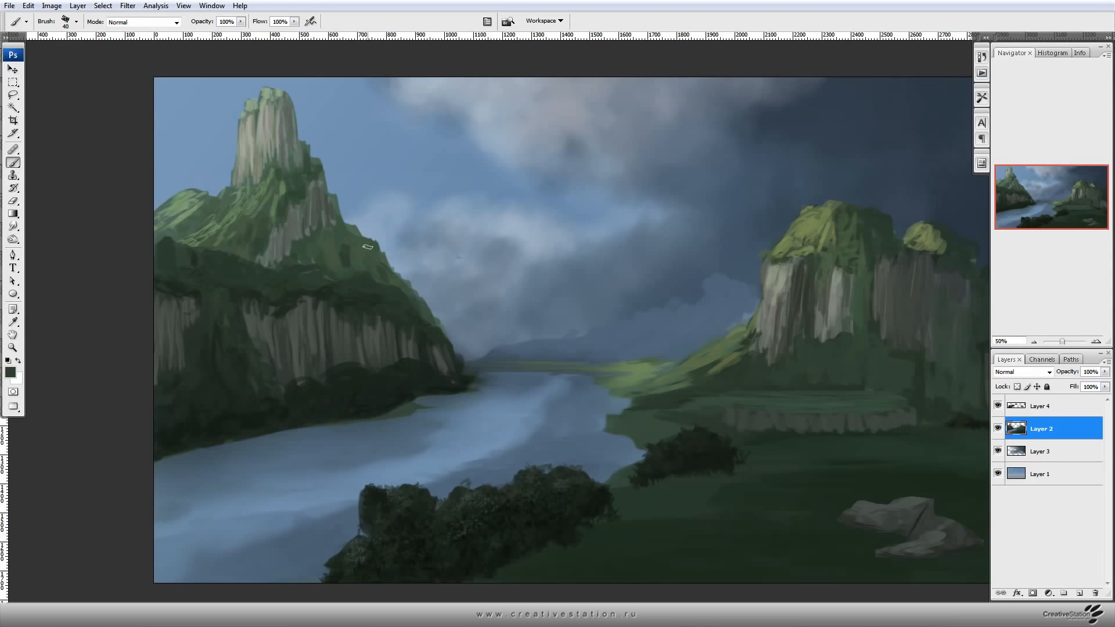
# Deepen the shadows at the base of the left cliff with sampled near-black, refining down to a 20 px brush.
pyautogui.moveTo(743, 423); pyautogui.dragTo(668, 390)
pyautogui.keyDown('alt'); pyautogui.click(167, 376); pyautogui.keyUp('alt')
pyautogui.moveTo(164, 368); pyautogui.dragTo(223, 377)
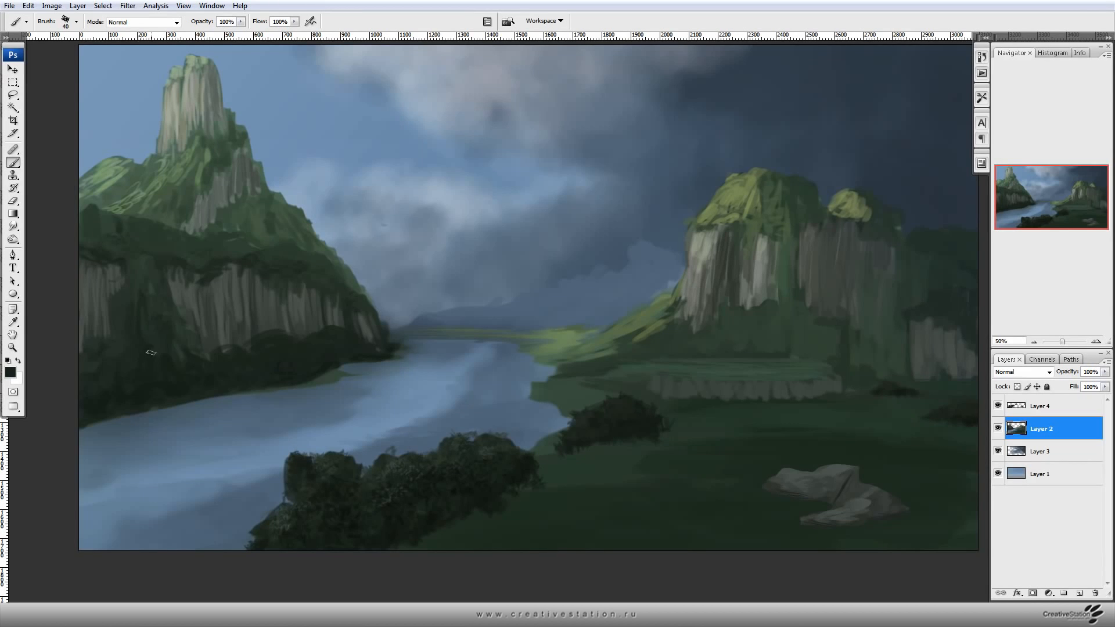
pyautogui.moveTo(313, 360)
pyautogui.mouseDown()
pyautogui.moveTo(325, 381)
pyautogui.moveTo(311, 361)
pyautogui.mouseUp()
pyautogui.click(10, 373)
pyautogui.click(89, 353)
pyautogui.click(301, 244)
pyautogui.press('[')
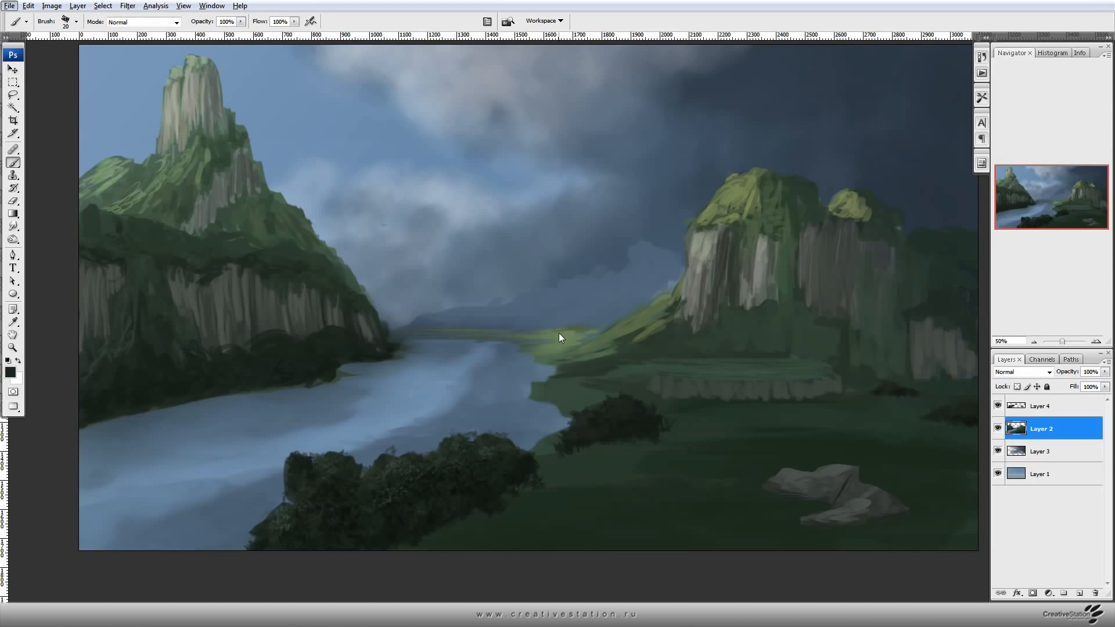
# Darken Layer 2 with a Curves adjustment, placing a midtone point at input 114, output 108.
pyautogui.hotkey('ctrl', 'm')
pyautogui.moveTo(838, 426); pyautogui.dragTo(869, 399)
pyautogui.moveTo(874, 267); pyautogui.dragTo(395, 298)
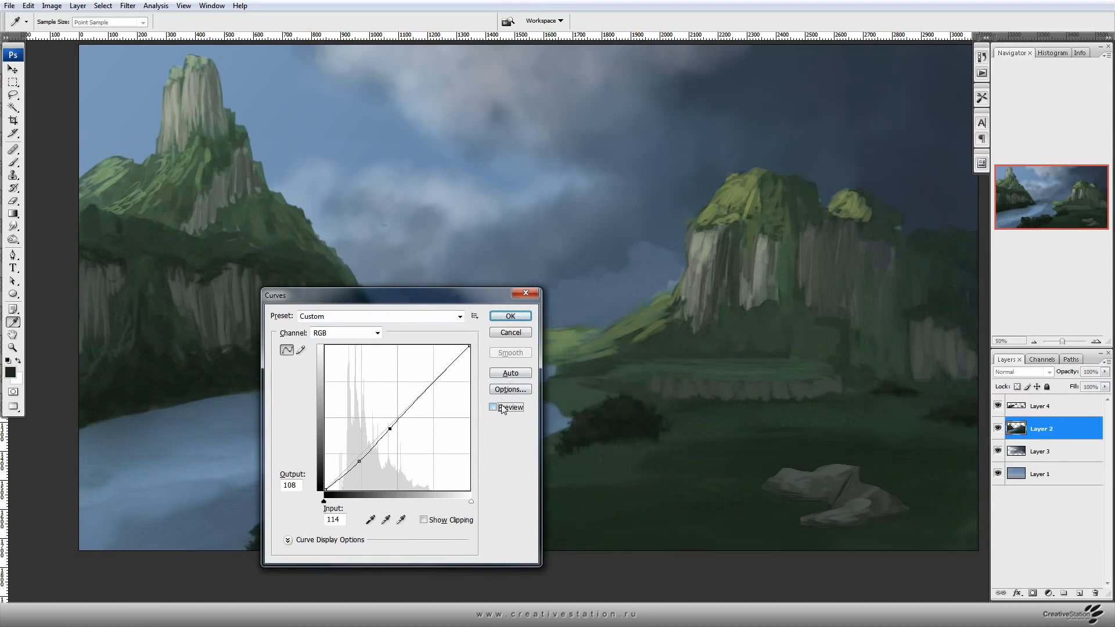
pyautogui.click(523, 315)
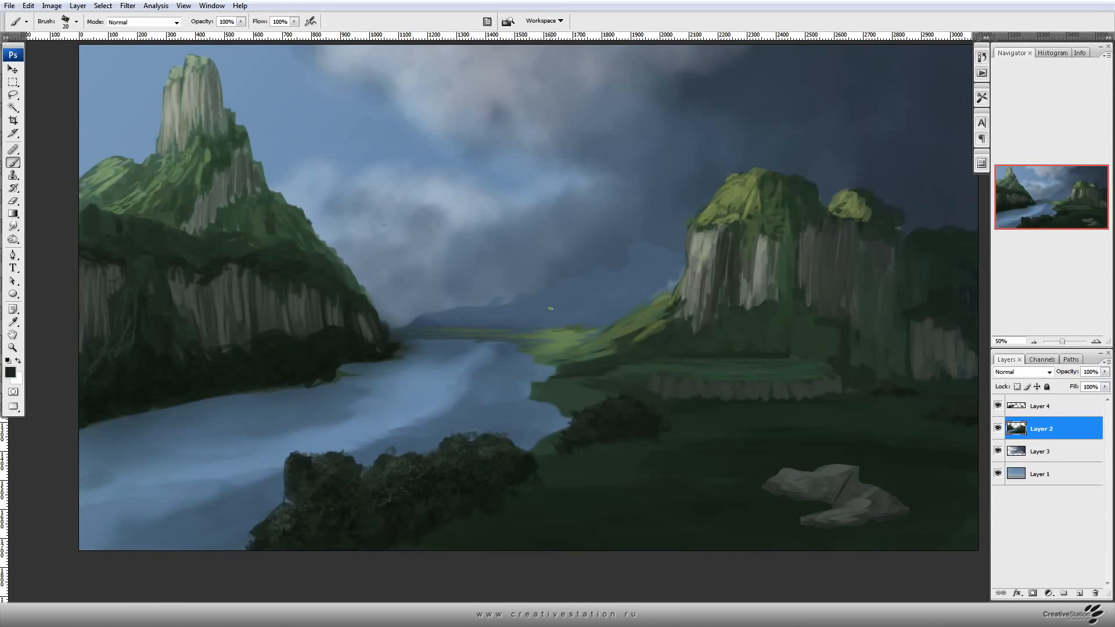
# Add a new layer above Layer 2 and try out a grey-green arch silhouette over the distant valley.
pyautogui.click(1079, 593)
pyautogui.press(']')
pyautogui.moveTo(447, 324)
pyautogui.mouseDown()
pyautogui.moveTo(461, 266)
pyautogui.moveTo(458, 297)
pyautogui.moveTo(436, 302)
pyautogui.moveTo(464, 253)
pyautogui.moveTo(466, 276)
pyautogui.moveTo(496, 282)
pyautogui.moveTo(549, 245)
pyautogui.moveTo(603, 318)
pyautogui.moveTo(586, 305)
pyautogui.moveTo(611, 309)
pyautogui.moveTo(574, 277)
pyautogui.moveTo(445, 283)
pyautogui.moveTo(420, 310)
pyautogui.moveTo(386, 318)
pyautogui.moveTo(394, 327)
pyautogui.moveTo(405, 299)
pyautogui.mouseUp()
pyautogui.hotkey('ctrl', 'z')
pyautogui.keyDown('alt'); pyautogui.click(494, 327); pyautogui.keyUp('alt')
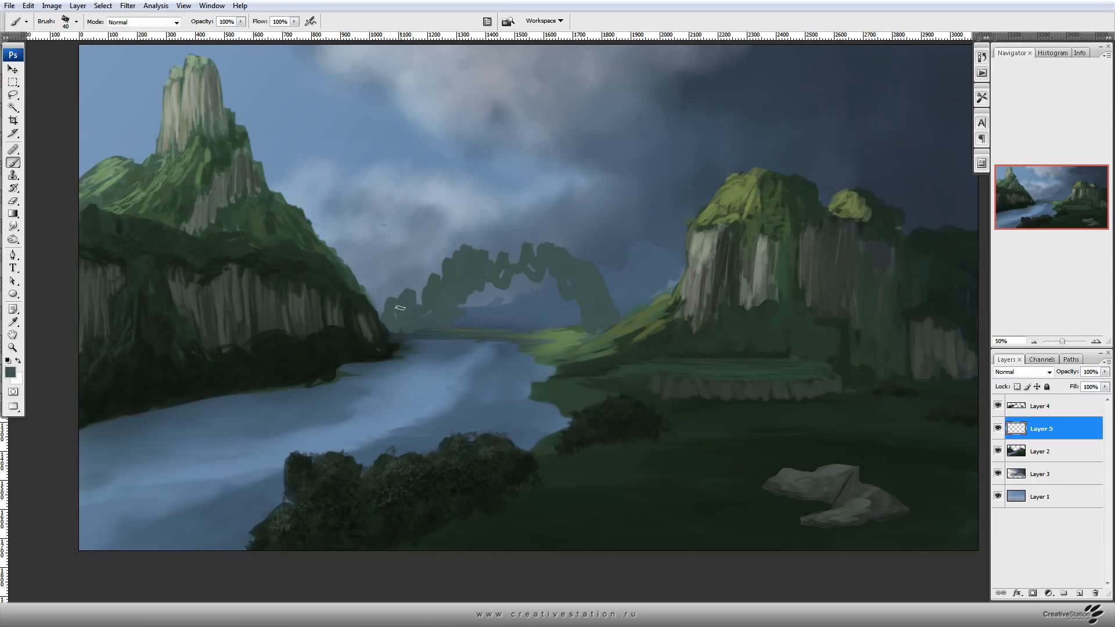
pyautogui.hotkey('ctrl', 'z')
# Paint a distant grey-green mountain with a tall central spire and broad sloping flanks beyond the river at 50 px.
pyautogui.moveTo(470, 314); pyautogui.dragTo(515, 246)
pyautogui.moveTo(531, 270)
pyautogui.mouseDown()
pyautogui.moveTo(584, 324)
pyautogui.moveTo(540, 308)
pyautogui.moveTo(563, 326)
pyautogui.moveTo(509, 315)
pyautogui.mouseUp()
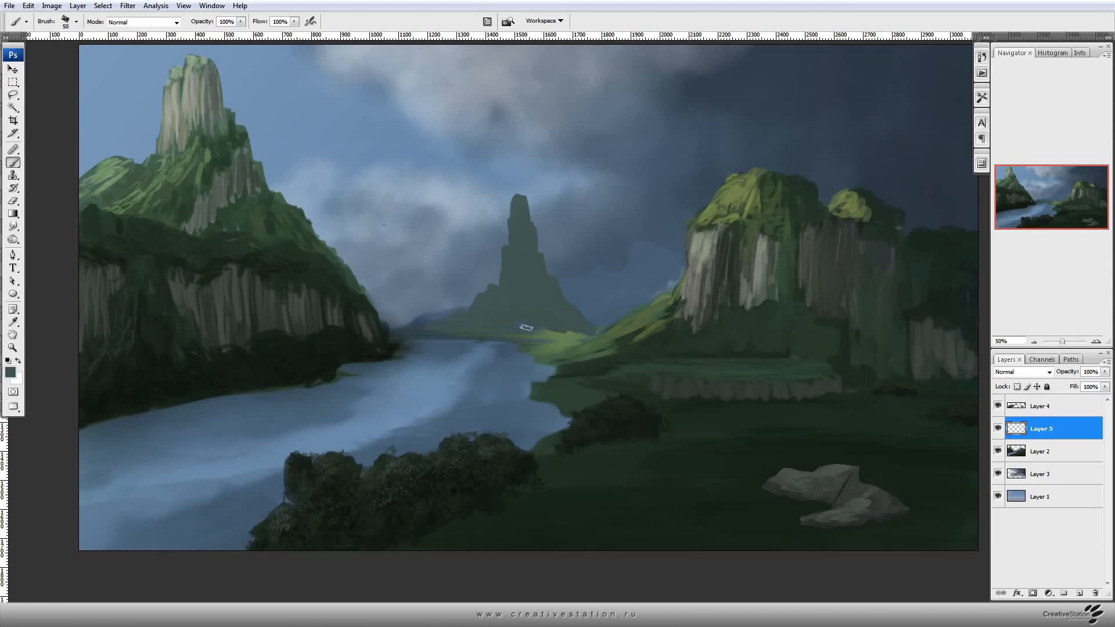
pyautogui.moveTo(549, 258)
pyautogui.mouseDown()
pyautogui.moveTo(641, 299)
pyautogui.moveTo(594, 331)
pyautogui.moveTo(613, 308)
pyautogui.moveTo(556, 287)
pyautogui.moveTo(605, 293)
pyautogui.moveTo(532, 230)
pyautogui.moveTo(610, 296)
pyautogui.mouseUp()
pyautogui.moveTo(423, 326)
pyautogui.mouseDown()
pyautogui.moveTo(477, 301)
pyautogui.moveTo(413, 324)
pyautogui.moveTo(504, 278)
pyautogui.mouseUp()
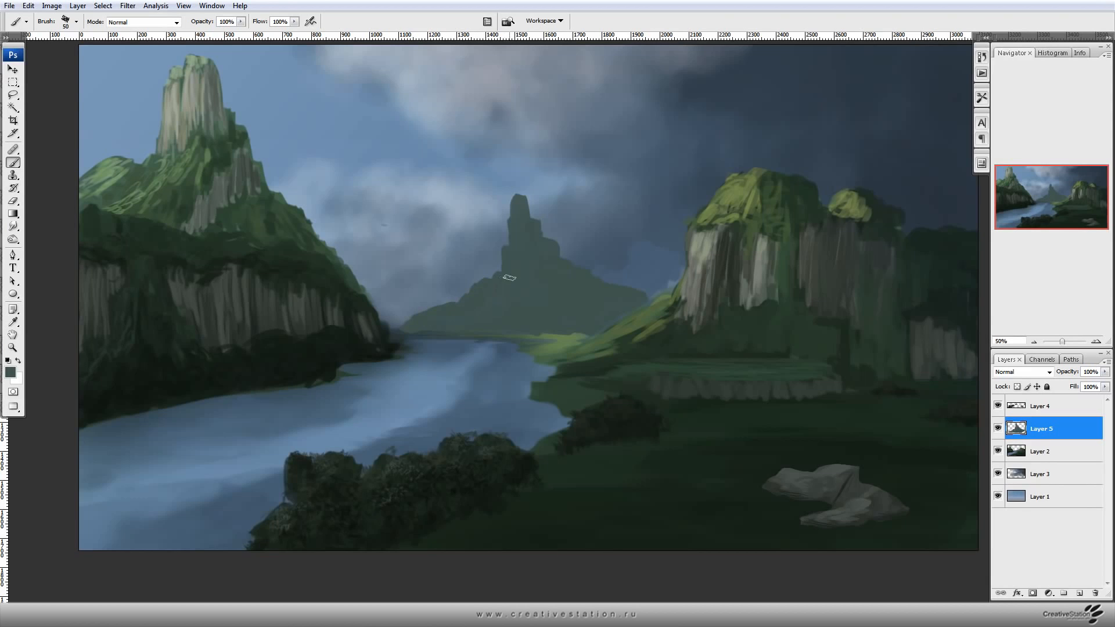
pyautogui.keyDown('alt'); pyautogui.click(562, 334); pyautogui.keyUp('alt')
pyautogui.moveTo(527, 332)
pyautogui.mouseDown()
pyautogui.moveTo(593, 331)
pyautogui.moveTo(496, 332)
pyautogui.moveTo(458, 316)
pyautogui.moveTo(582, 338)
pyautogui.mouseUp()
pyautogui.hotkey('ctrl', 'z')
pyautogui.keyDown('alt'); pyautogui.click(488, 333); pyautogui.keyUp('alt')
pyautogui.keyDown('alt'); pyautogui.click(506, 333); pyautogui.keyUp('alt')
pyautogui.hotkey('ctrl', 'alt', 'z')
pyautogui.hotkey('ctrl', 'alt', 'z')
# Paint sampled light green grass strokes along the foot of the distant mountain with a smaller brush.
pyautogui.press('[')
pyautogui.press('[')
pyautogui.press('[')
pyautogui.keyDown('alt'); pyautogui.click(433, 327); pyautogui.keyUp('alt')
pyautogui.moveTo(439, 329); pyautogui.dragTo(465, 329)
pyautogui.hotkey('ctrl', 'z')
pyautogui.keyDown('alt'); pyautogui.click(543, 334); pyautogui.keyUp('alt')
pyautogui.moveTo(544, 330)
pyautogui.mouseDown()
pyautogui.moveTo(485, 329)
pyautogui.moveTo(517, 336)
pyautogui.mouseUp()
pyautogui.moveTo(465, 330)
pyautogui.mouseDown()
pyautogui.moveTo(585, 332)
pyautogui.moveTo(560, 333)
pyautogui.moveTo(560, 285)
pyautogui.mouseUp()
pyautogui.keyDown('alt'); pyautogui.click(555, 296); pyautogui.keyUp('alt')
pyautogui.hotkey('ctrl', 'z')
# Lighten the left side of the distant spire and its slope with mid-green strokes at 50 px.
pyautogui.press(']')
pyautogui.press(']')
pyautogui.press(']')
pyautogui.moveTo(515, 246); pyautogui.dragTo(506, 280)
pyautogui.moveTo(516, 221)
pyautogui.mouseDown()
pyautogui.moveTo(513, 254)
pyautogui.moveTo(525, 233)
pyautogui.moveTo(531, 270)
pyautogui.mouseUp()
pyautogui.moveTo(519, 259); pyautogui.dragTo(503, 296)
pyautogui.moveTo(495, 281); pyautogui.dragTo(485, 292)
# Add green strokes to the distant mountain's right slope and lighter grass across its foot and left foothill.
pyautogui.keyDown('alt'); pyautogui.click(558, 297); pyautogui.keyUp('alt')
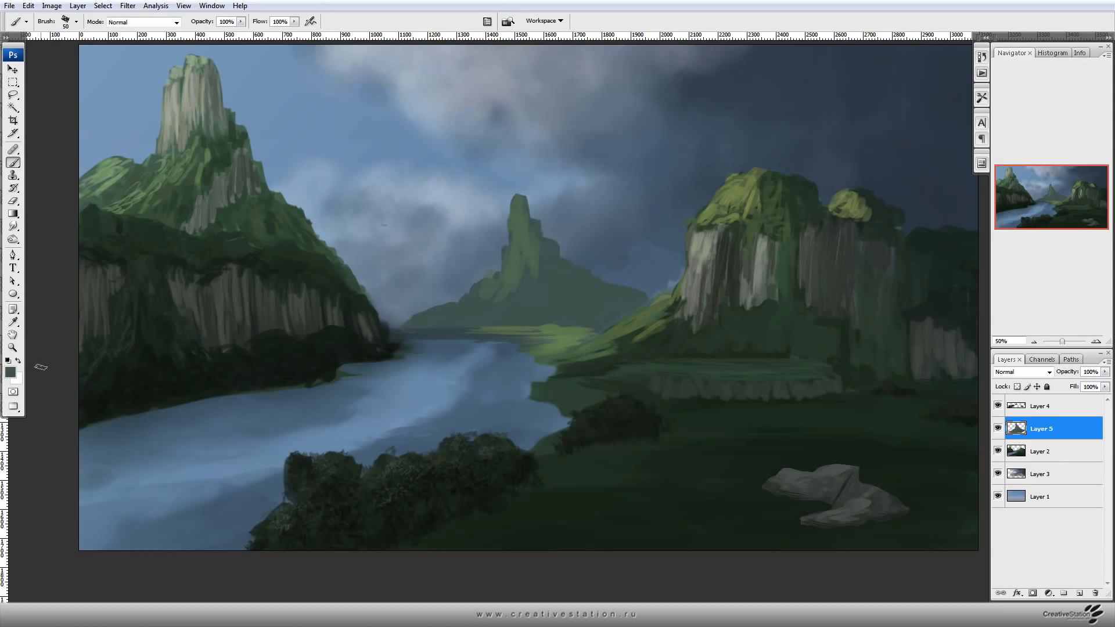
pyautogui.click(11, 373)
pyautogui.click(325, 244)
pyautogui.moveTo(587, 281)
pyautogui.mouseDown()
pyautogui.moveTo(636, 299)
pyautogui.moveTo(620, 290)
pyautogui.moveTo(605, 314)
pyautogui.moveTo(535, 317)
pyautogui.moveTo(560, 323)
pyautogui.moveTo(551, 327)
pyautogui.moveTo(521, 319)
pyautogui.moveTo(604, 319)
pyautogui.mouseUp()
pyautogui.keyDown('alt'); pyautogui.click(554, 330); pyautogui.keyUp('alt')
pyautogui.moveTo(534, 325)
pyautogui.mouseDown()
pyautogui.moveTo(570, 319)
pyautogui.moveTo(415, 327)
pyautogui.moveTo(434, 316)
pyautogui.moveTo(479, 330)
pyautogui.mouseUp()
pyautogui.moveTo(407, 324); pyautogui.dragTo(456, 305)
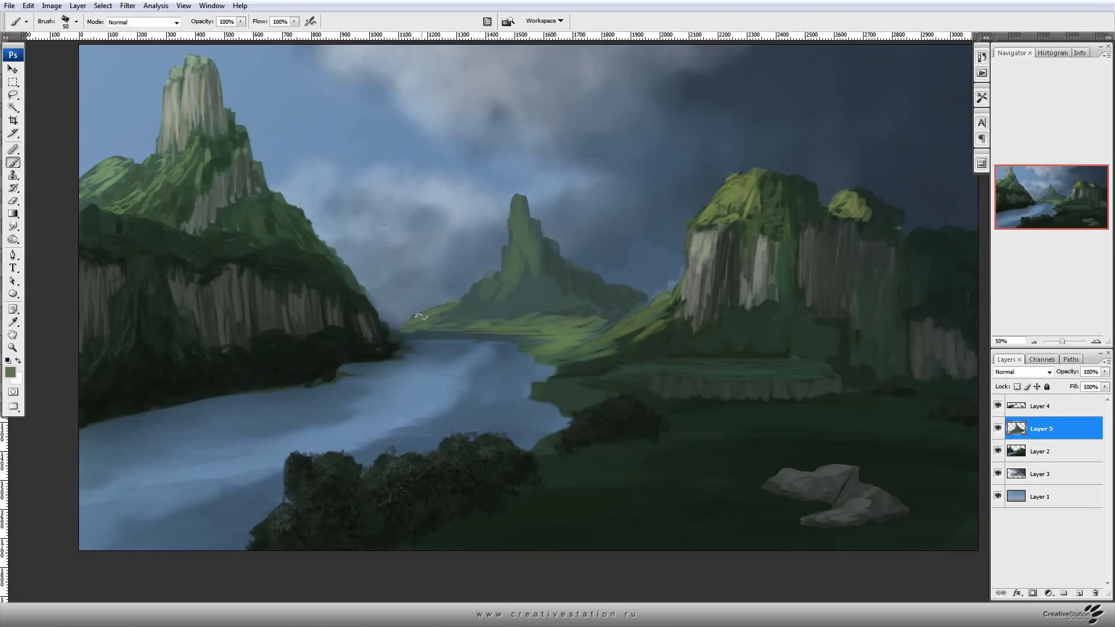
# Shade the distant spire with grey-green sampled from the mountain's base, using a 25 px brush.
pyautogui.moveTo(520, 364); pyautogui.dragTo(449, 357)
pyautogui.keyDown('alt'); pyautogui.click(504, 301); pyautogui.keyUp('alt')
pyautogui.moveTo(452, 208); pyautogui.dragTo(461, 252)
pyautogui.keyDown('alt'); pyautogui.click(415, 284); pyautogui.keyUp('alt')
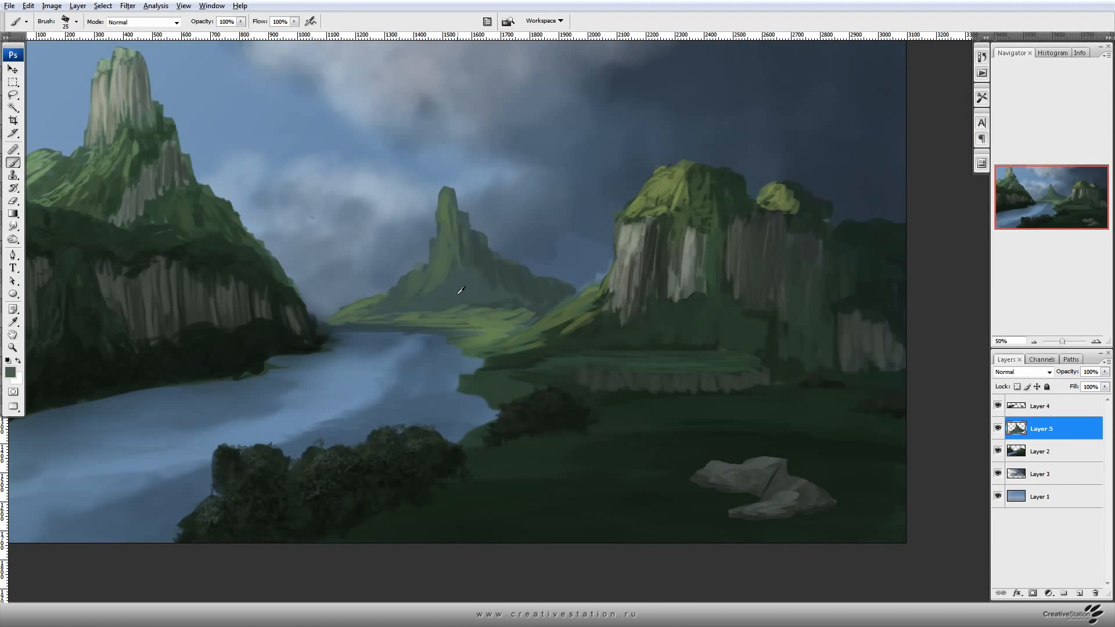
# Paint lighter grey-green vertical rock streaks on the distant spire's face with a 15 px brush.
pyautogui.keyDown('alt'); pyautogui.click(448, 224); pyautogui.keyUp('alt')
pyautogui.click(11, 372)
pyautogui.moveTo(90, 343); pyautogui.dragTo(79, 326)
pyautogui.click(326, 242)
pyautogui.press('[')
pyautogui.moveTo(443, 219)
pyautogui.mouseDown()
pyautogui.moveTo(443, 236)
pyautogui.moveTo(454, 234)
pyautogui.mouseUp()
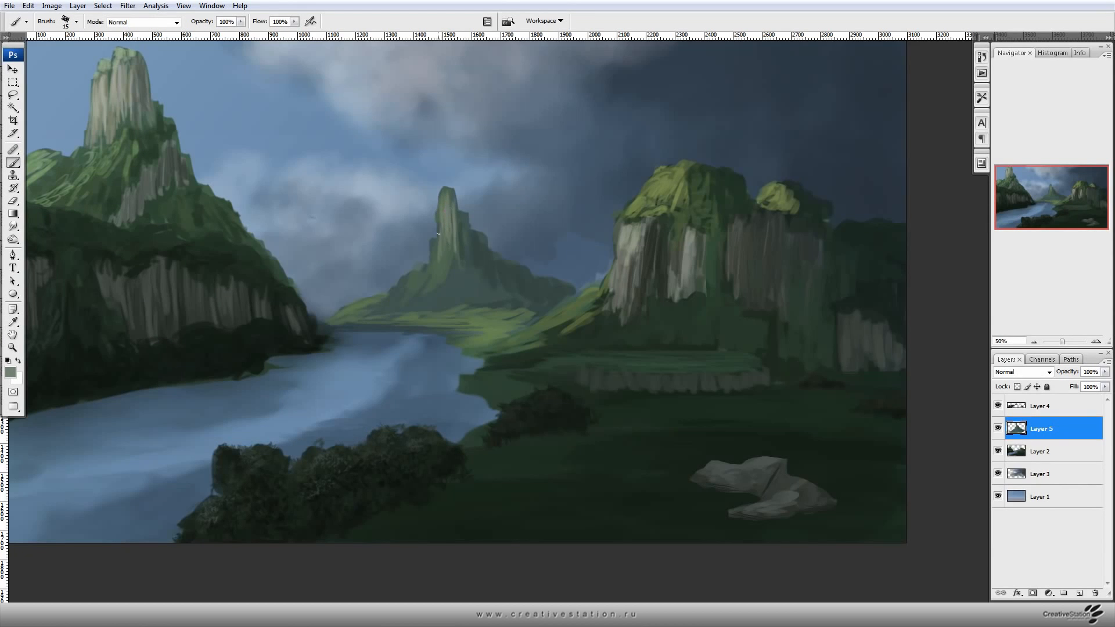
pyautogui.moveTo(460, 214); pyautogui.dragTo(459, 259)
# Extend the rock streaks to the distant spire's right shoulder in an adjusted grey at 15 px.
pyautogui.keyDown('alt'); pyautogui.click(459, 216); pyautogui.keyUp('alt')
pyautogui.click(10, 373)
pyautogui.click(326, 241)
pyautogui.moveTo(475, 235); pyautogui.dragTo(484, 271)
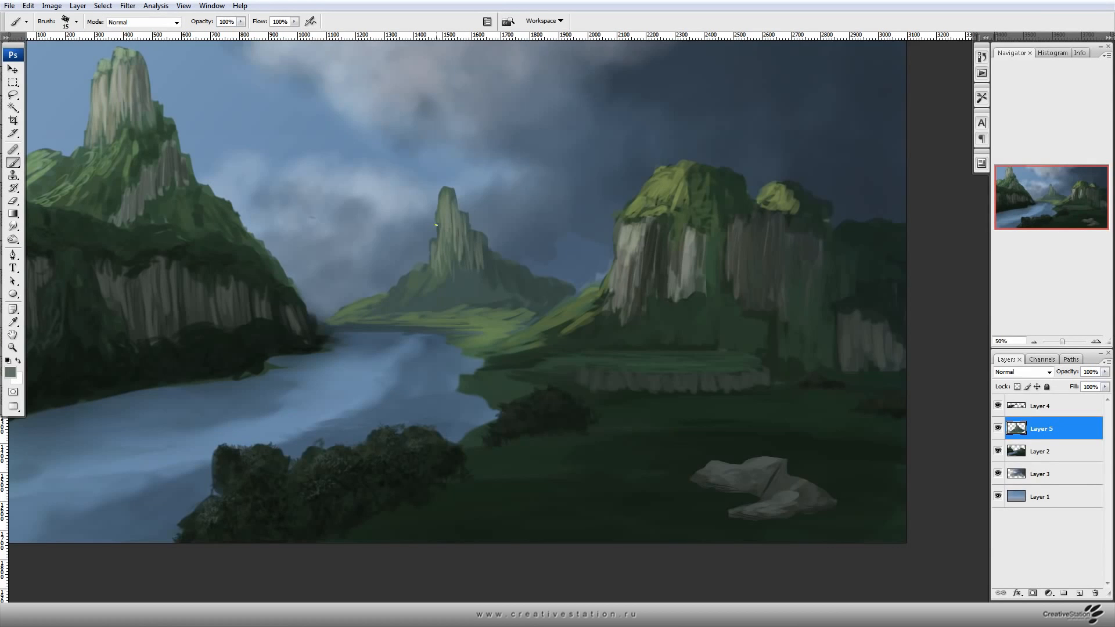
pyautogui.moveTo(424, 311); pyautogui.dragTo(460, 314)
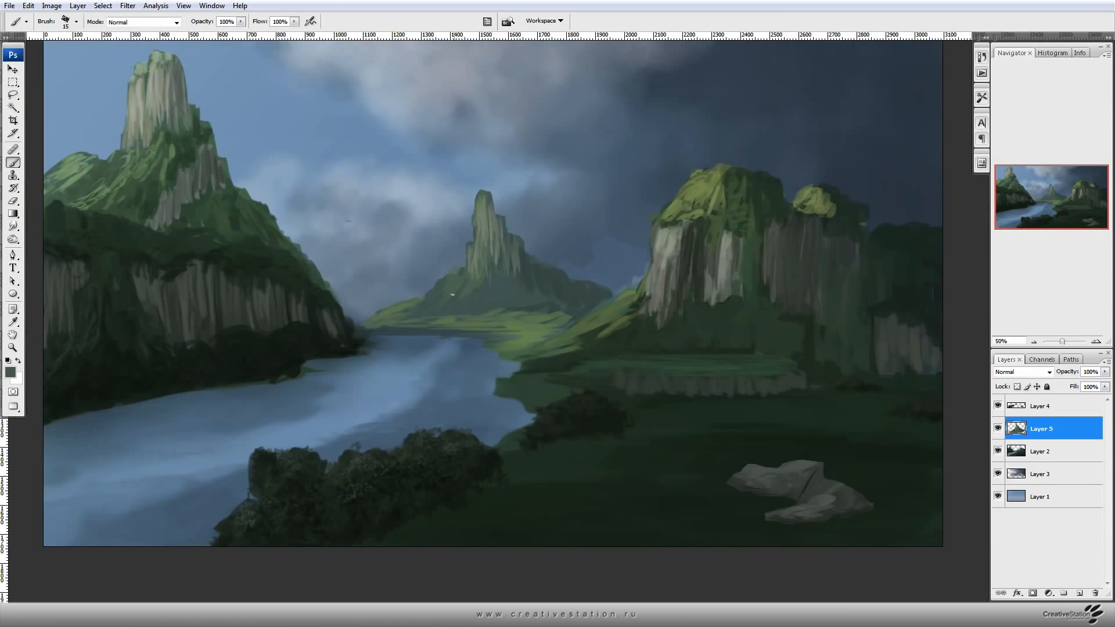
# Paint lighter rock streaks on the distant mountain's left foothill in grey-green sampled and adjusted from its slope.
pyautogui.keyDown('alt'); pyautogui.click(424, 314); pyautogui.keyUp('alt')
pyautogui.moveTo(429, 305)
pyautogui.mouseDown()
pyautogui.moveTo(455, 311)
pyautogui.moveTo(430, 315)
pyautogui.moveTo(437, 294)
pyautogui.moveTo(415, 279)
pyautogui.moveTo(421, 313)
pyautogui.mouseUp()
pyautogui.press('[')
pyautogui.click(11, 372)
pyautogui.click(75, 331)
pyautogui.click(325, 242)
# Build up a raised knob on the distant mountain's right ridge and highlight it in lighter green with a 35 px brush.
pyautogui.keyDown('alt'); pyautogui.click(547, 273); pyautogui.keyUp('alt')
pyautogui.moveTo(589, 276)
pyautogui.mouseDown()
pyautogui.moveTo(548, 278)
pyautogui.moveTo(597, 269)
pyautogui.moveTo(613, 290)
pyautogui.moveTo(614, 250)
pyautogui.moveTo(578, 257)
pyautogui.moveTo(602, 251)
pyautogui.moveTo(625, 277)
pyautogui.moveTo(608, 295)
pyautogui.moveTo(628, 285)
pyautogui.moveTo(598, 256)
pyautogui.mouseUp()
pyautogui.click(13, 374)
pyautogui.moveTo(78, 324); pyautogui.dragTo(93, 325)
pyautogui.press('Return')
pyautogui.press('[')
pyautogui.moveTo(588, 251); pyautogui.dragTo(601, 248)
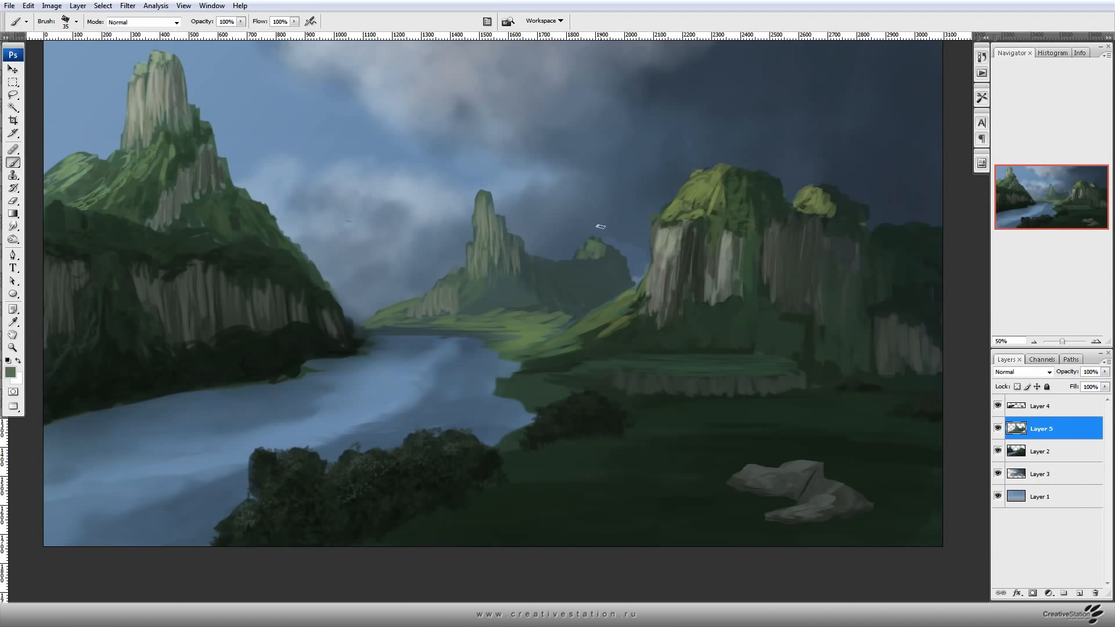
# Shade the right side of the distant ridge below the knob in a darker grey-green with a 40 px brush.
pyautogui.keyDown('alt'); pyautogui.click(558, 279); pyautogui.keyUp('alt')
pyautogui.click(18, 380)
pyautogui.click(328, 257)
pyautogui.click(10, 372)
pyautogui.click(89, 362)
pyautogui.click(312, 246)
pyautogui.moveTo(622, 263)
pyautogui.mouseDown()
pyautogui.moveTo(596, 304)
pyautogui.moveTo(592, 291)
pyautogui.mouseUp()
pyautogui.press('[')
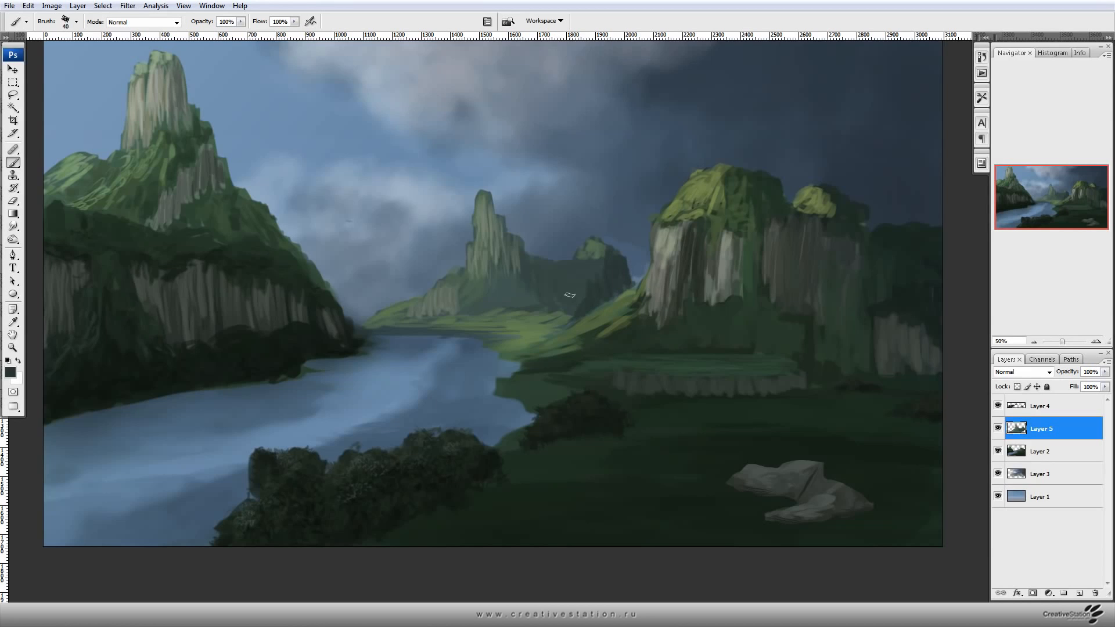
# Add small tonal strokes along the distant mountain's base with a 20 px brush, using colours sampled from the mountain.
pyautogui.keyDown('alt'); pyautogui.click(501, 283); pyautogui.keyUp('alt')
pyautogui.keyDown('alt'); pyautogui.click(495, 221); pyautogui.keyUp('alt')
pyautogui.press('[')
pyautogui.keyDown('alt'); pyautogui.click(485, 284); pyautogui.keyUp('alt')
pyautogui.keyDown('alt'); pyautogui.click(557, 312); pyautogui.keyUp('alt')
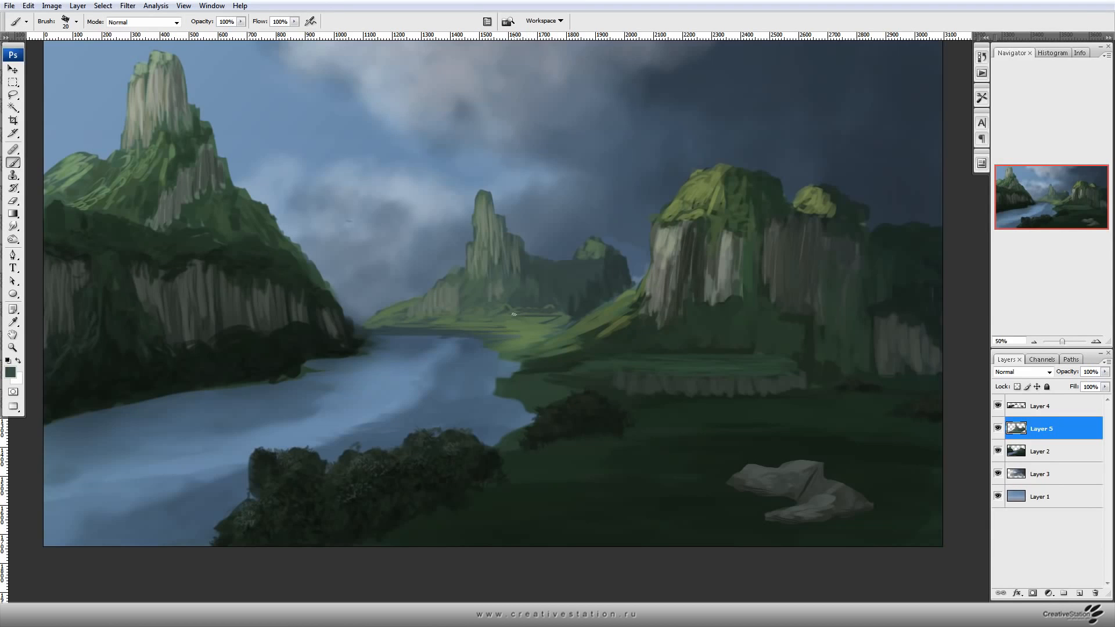
# Touch up the grass edge at the distant mountain's foot and paint darker strokes on the ridge right of the spire at 40 px.
pyautogui.keyDown('alt'); pyautogui.click(555, 325); pyautogui.keyUp('alt')
pyautogui.moveTo(569, 320); pyautogui.dragTo(585, 313)
pyautogui.keyDown('alt'); pyautogui.click(572, 318); pyautogui.keyUp('alt')
pyautogui.click(10, 372)
pyautogui.click(222, 322)
pyautogui.click(95, 355)
pyautogui.click(326, 243)
pyautogui.press(']')
pyautogui.keyDown('alt'); pyautogui.click(590, 298); pyautogui.keyUp('alt')
pyautogui.moveTo(517, 253)
pyautogui.mouseDown()
pyautogui.moveTo(559, 298)
pyautogui.moveTo(538, 263)
pyautogui.moveTo(542, 291)
pyautogui.moveTo(543, 263)
pyautogui.moveTo(569, 283)
pyautogui.mouseUp()
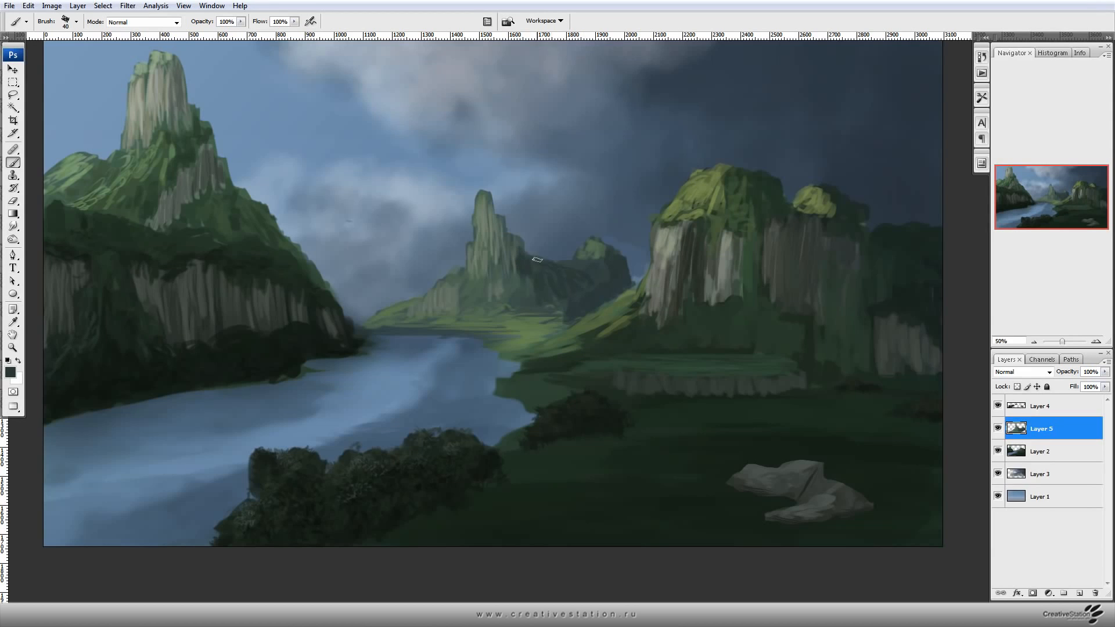
# Darken the lower part and far side of the right cliff in near-black with a 200 px soft round brush.
pyautogui.keyDown('alt'); pyautogui.click(553, 269); pyautogui.keyUp('alt')
pyautogui.click(10, 372)
pyautogui.moveTo(90, 366); pyautogui.dragTo(88, 375)
pyautogui.click(326, 245)
pyautogui.press('F5')
pyautogui.click(244, 442)
pyautogui.press('F5')
pyautogui.press(']')
pyautogui.press(']')
pyautogui.press(']')
pyautogui.press(']')
pyautogui.press(']')
pyautogui.press(']')
pyautogui.press(']')
pyautogui.press(']')
pyautogui.press(']')
pyautogui.press(']')
pyautogui.press(']')
pyautogui.press(']')
pyautogui.moveTo(821, 348)
pyautogui.mouseDown()
pyautogui.moveTo(861, 344)
pyautogui.moveTo(784, 353)
pyautogui.moveTo(811, 319)
pyautogui.moveTo(766, 340)
pyautogui.moveTo(798, 362)
pyautogui.moveTo(600, 356)
pyautogui.moveTo(750, 309)
pyautogui.moveTo(819, 321)
pyautogui.moveTo(956, 301)
pyautogui.moveTo(780, 365)
pyautogui.moveTo(937, 383)
pyautogui.mouseUp()
pyautogui.moveTo(902, 314)
pyautogui.mouseDown()
pyautogui.moveTo(916, 398)
pyautogui.moveTo(885, 388)
pyautogui.mouseUp()
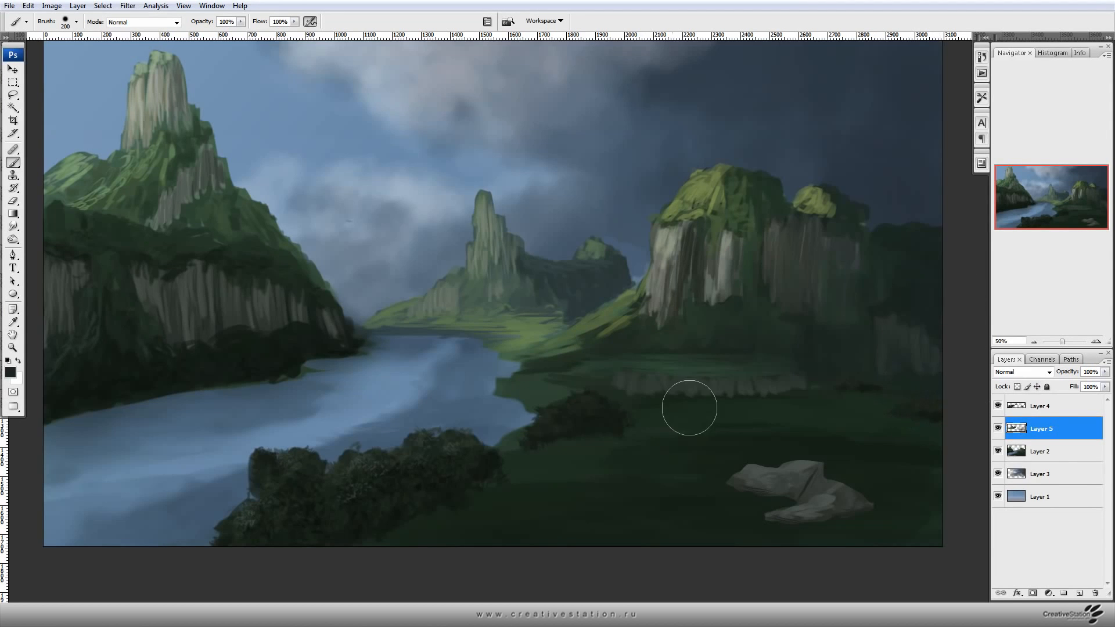
# Softly shade the left cliff's base and the distant ridge in dark blue-grey 1e2527 at 20% flow, reducing the brush to 175 px.
pyautogui.click(13, 322)
pyautogui.click(11, 373)
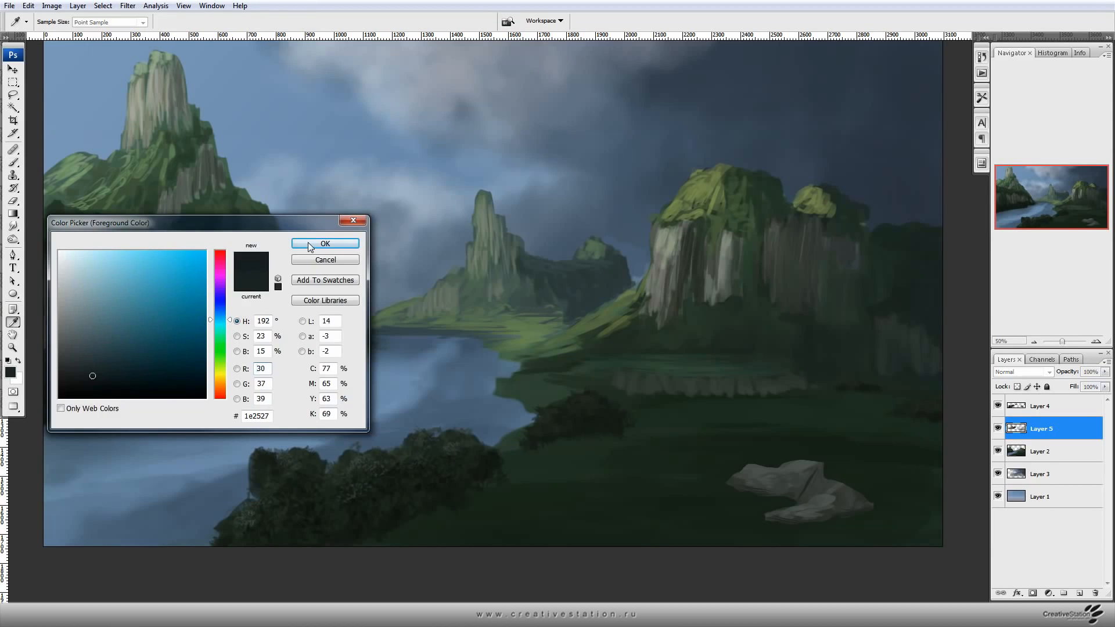
pyautogui.press('Return')
pyautogui.press('b')
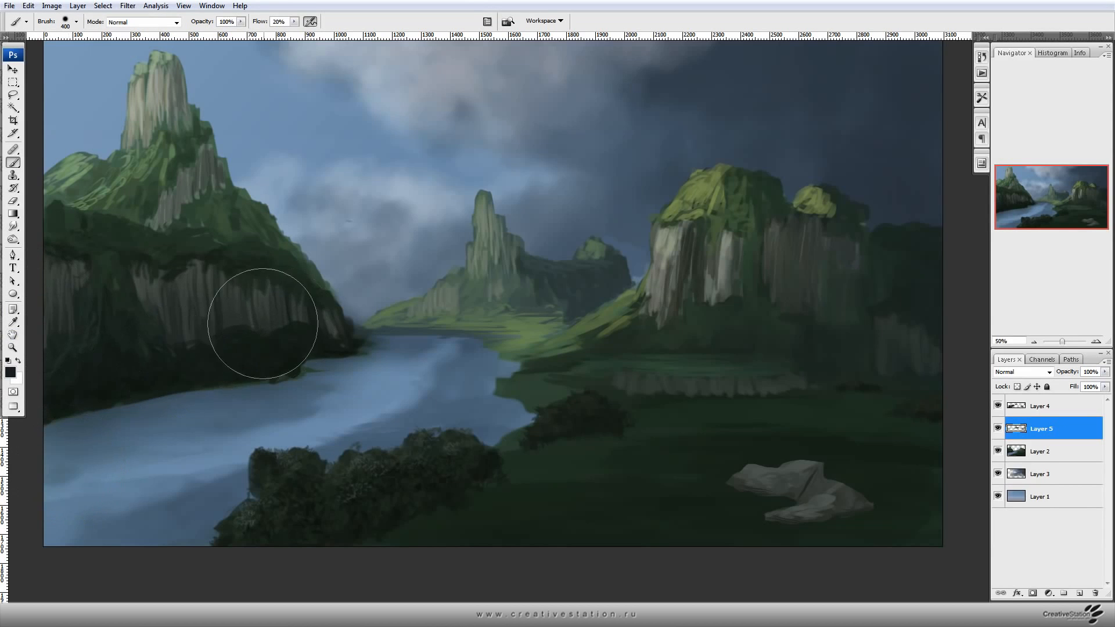
pyautogui.press('[')
pyautogui.press('[')
pyautogui.press('[')
pyautogui.press('[')
pyautogui.moveTo(612, 286)
pyautogui.mouseDown()
pyautogui.moveTo(544, 296)
pyautogui.moveTo(540, 277)
pyautogui.moveTo(617, 281)
pyautogui.moveTo(557, 296)
pyautogui.mouseUp()
pyautogui.hotkey('ctrl', '0')
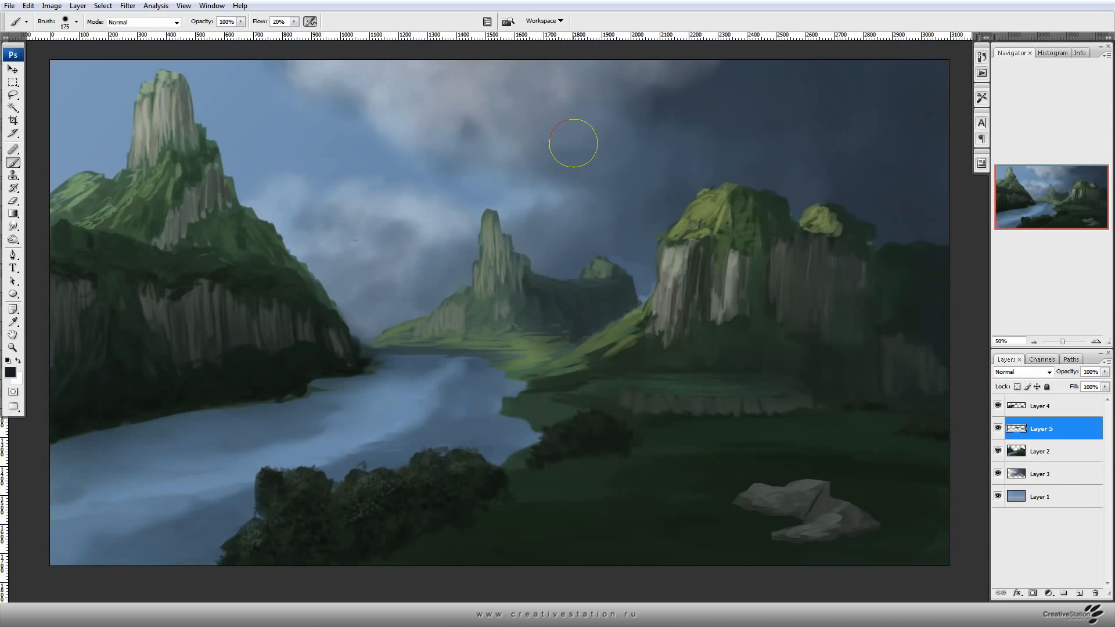
# Lasso the foreground rock on Layer 4, darken it with Curves, and clear the selection.
pyautogui.click(1039, 406)
pyautogui.press('l')
pyautogui.moveTo(692, 468)
pyautogui.mouseDown()
pyautogui.moveTo(926, 535)
pyautogui.moveTo(708, 473)
pyautogui.mouseUp()
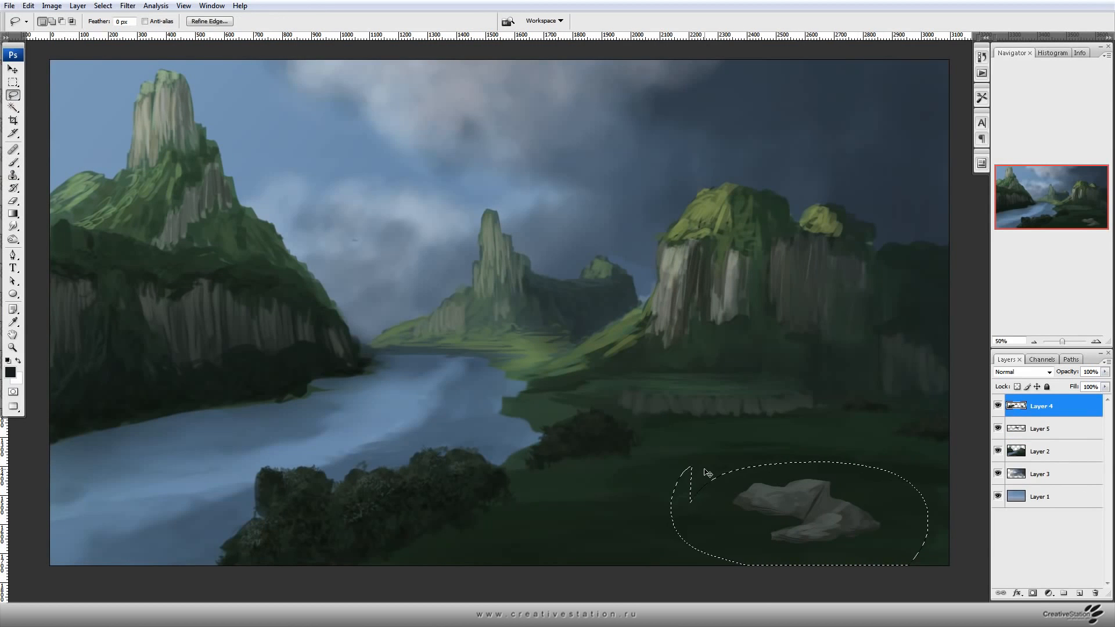
pyautogui.hotkey('ctrl', 'm')
pyautogui.moveTo(470, 347); pyautogui.dragTo(471, 372)
pyautogui.click(512, 317)
pyautogui.hotkey('ctrl', 'd')
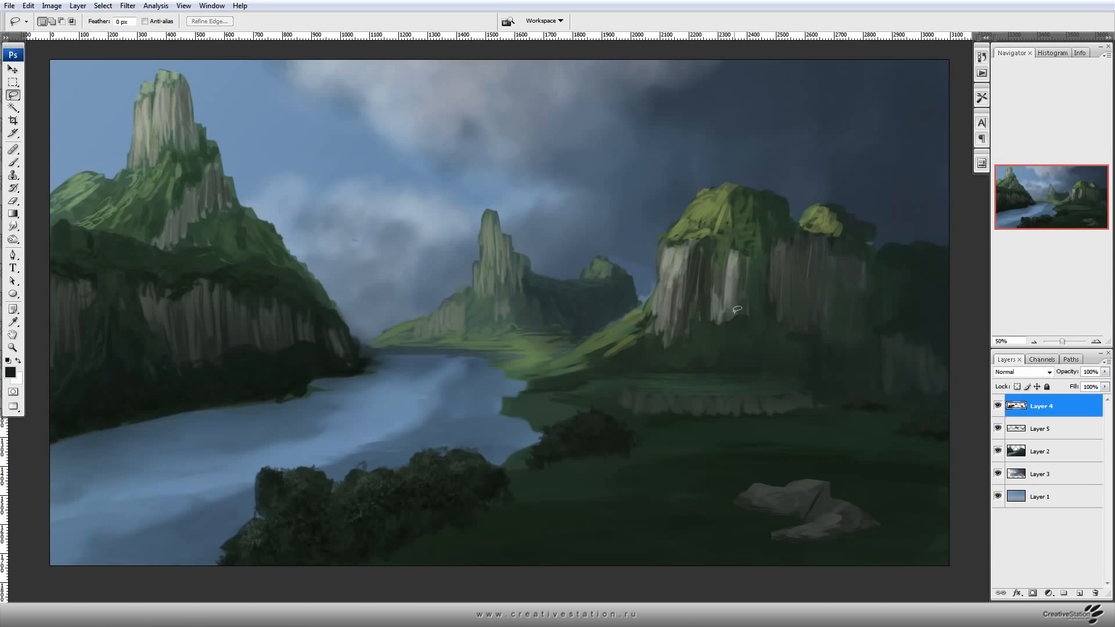
# Lock transparent pixels on Layer 5 and Layer 4, and darken the foreground rock's lower part with a 125 px soft brush.
pyautogui.click(1040, 451)
pyautogui.press('b')
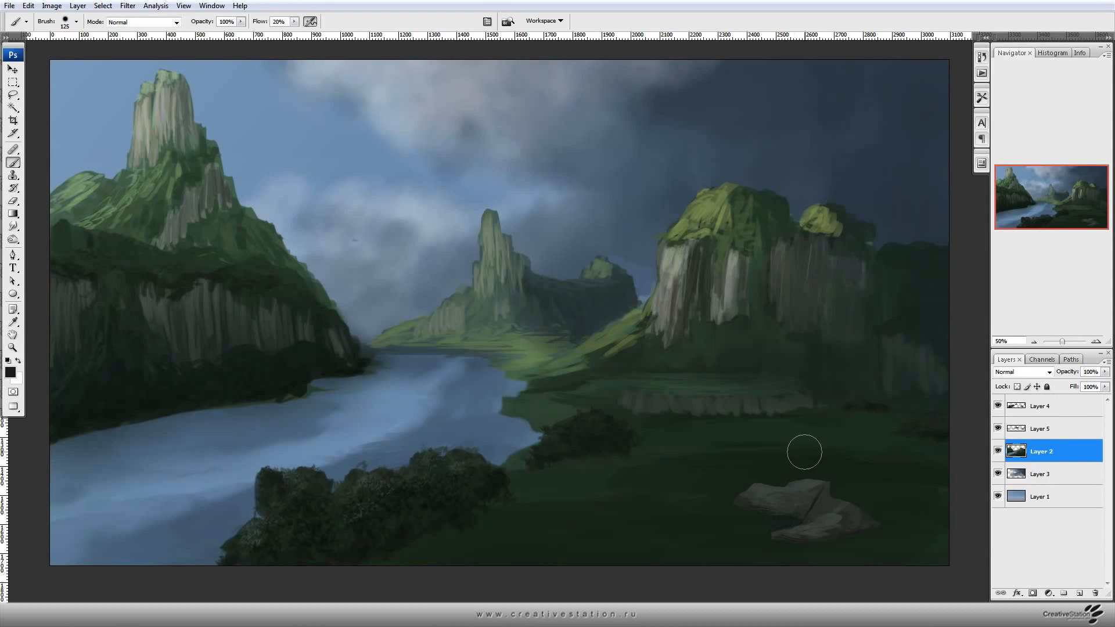
pyautogui.click(1040, 429)
pyautogui.click(1017, 387)
pyautogui.click(1063, 451)
pyautogui.click(1065, 406)
pyautogui.click(1018, 387)
pyautogui.moveTo(809, 512)
pyautogui.mouseDown()
pyautogui.moveTo(837, 542)
pyautogui.moveTo(845, 514)
pyautogui.moveTo(806, 520)
pyautogui.mouseUp()
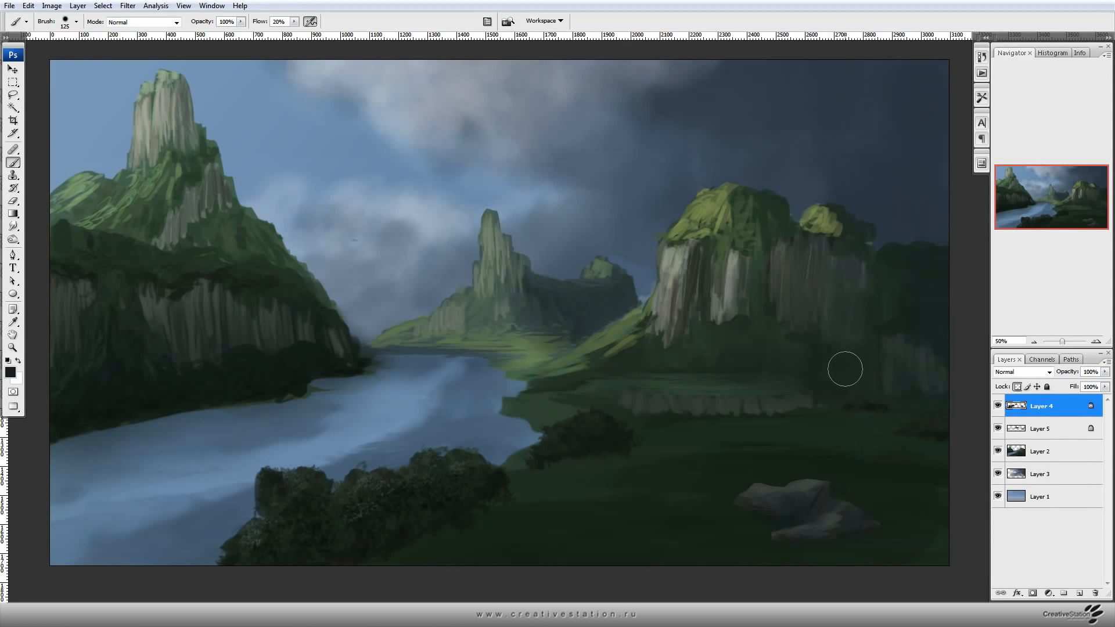
# Merge Layer 5 down into Layer 2 and touch up the left cliff's riverbank edge in dark grey-green.
pyautogui.click(1002, 431)
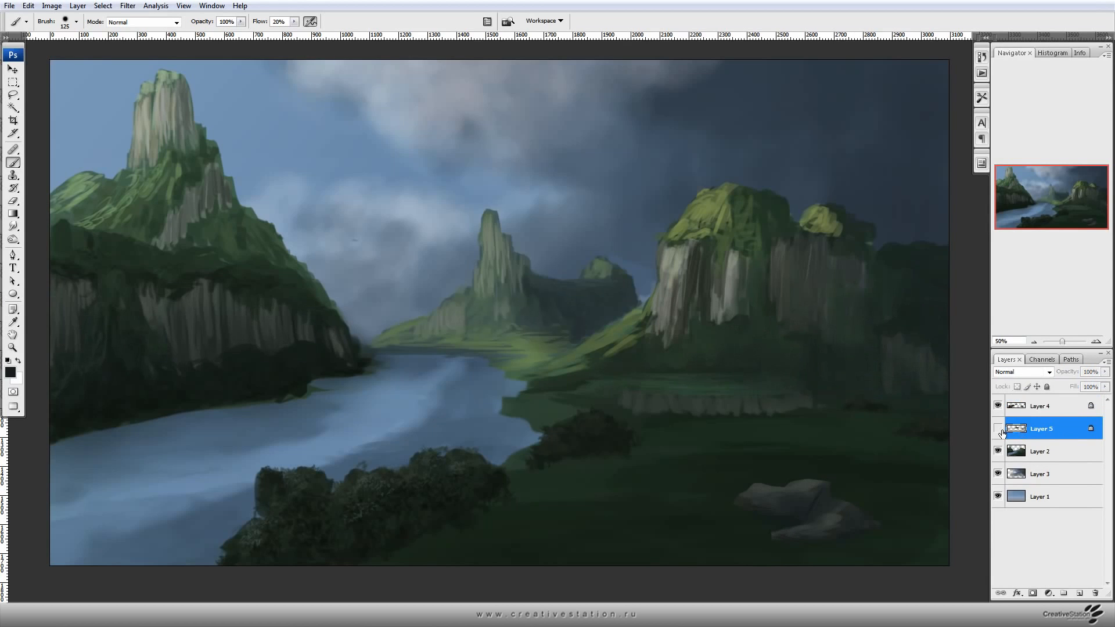
pyautogui.hotkey('ctrl', 'e')
pyautogui.press('i')
pyautogui.click(10, 373)
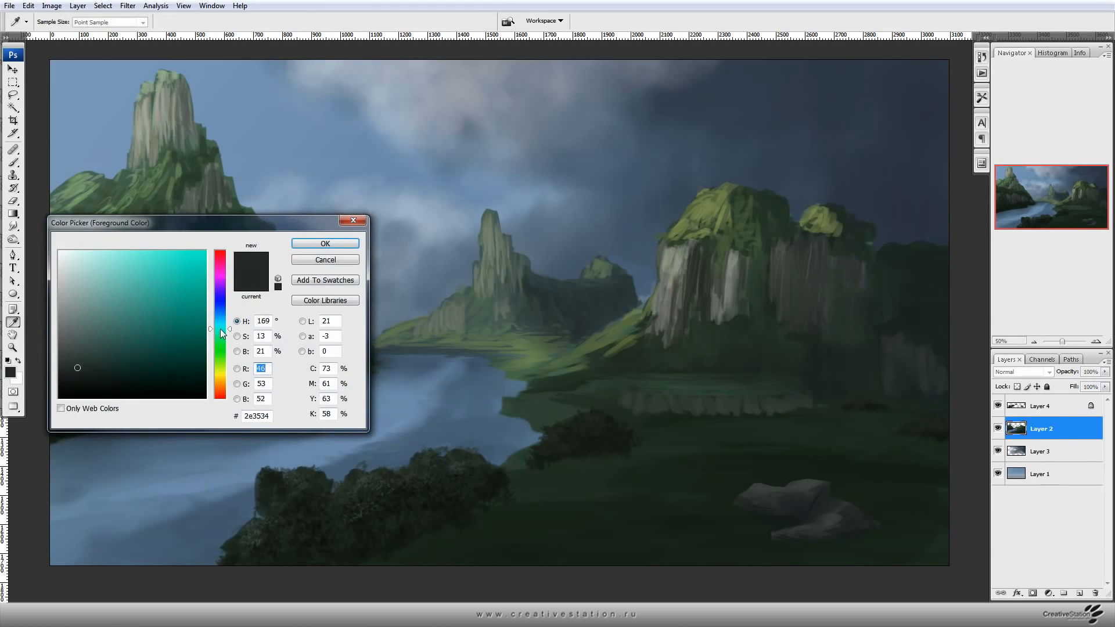
pyautogui.press('Return')
pyautogui.press('b')
pyautogui.moveTo(306, 369); pyautogui.dragTo(315, 369)
# Darken the left cliff's foot along the river in an adjusted dark green with a 45 px soft brush at 20% flow.
pyautogui.keyDown('alt'); pyautogui.click(302, 372); pyautogui.keyUp('alt')
pyautogui.click(10, 372)
pyautogui.click(221, 330)
pyautogui.click(95, 377)
pyautogui.click(325, 246)
pyautogui.press('b')
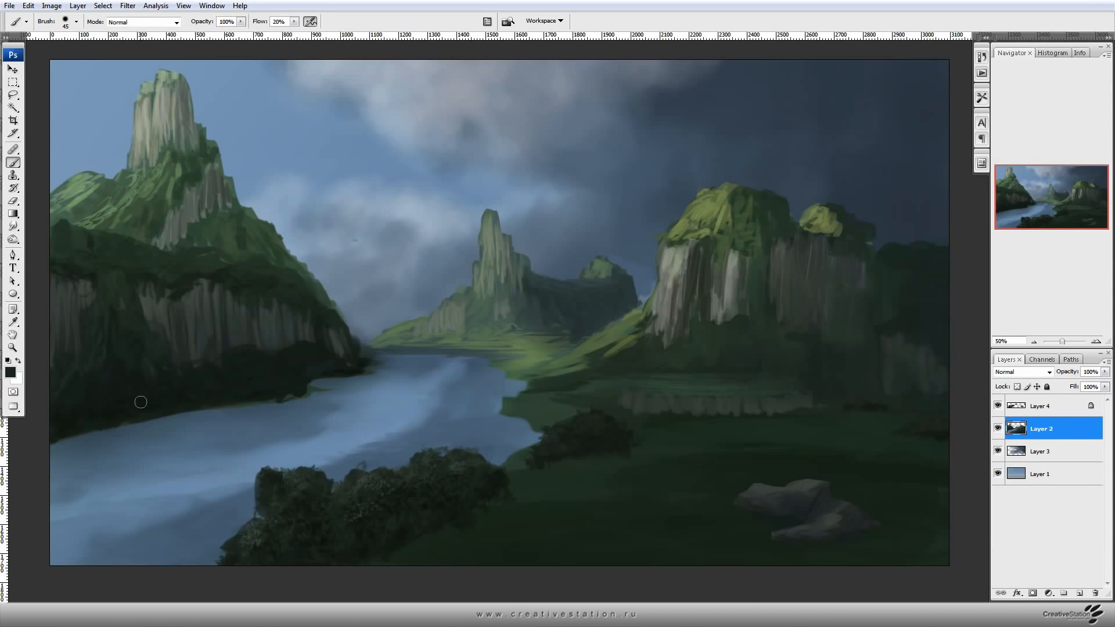
# Extend the soft shading with a larger brush and clean up the far-right cliff's upper edge with a 30 px eraser.
pyautogui.press(']')
pyautogui.press(']')
pyautogui.press(']')
pyautogui.press(']')
pyautogui.press('e')
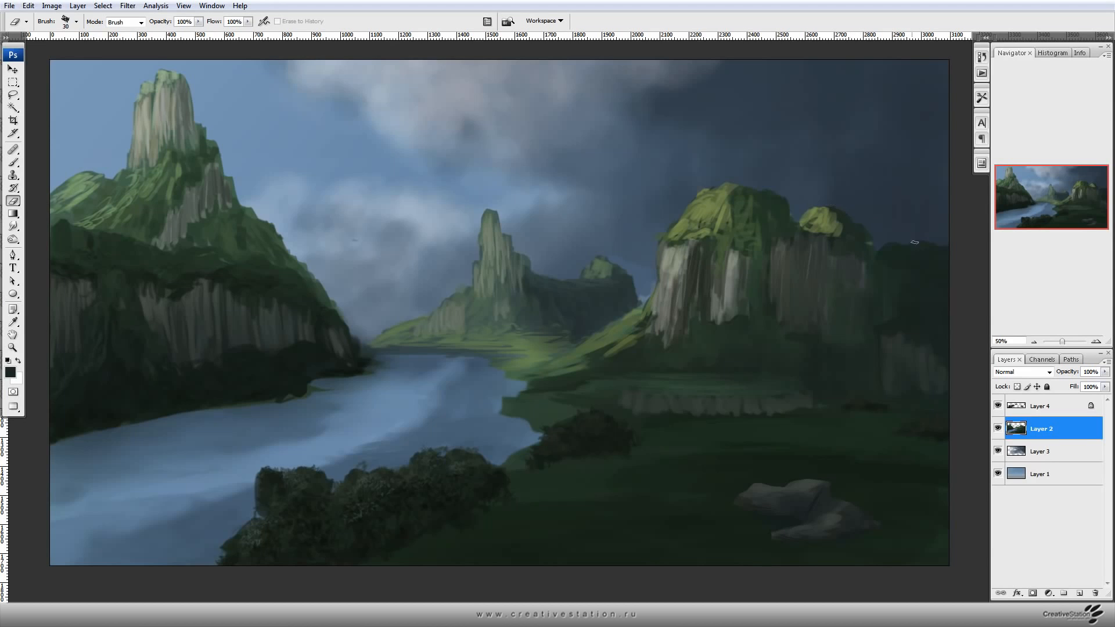
# Paint darker strokes at the far-right cliff's foot with a 50 px textured brush at 20% flow.
pyautogui.press('b')
pyautogui.press('F5')
pyautogui.press('F5')
pyautogui.click(11, 372)
pyautogui.click(89, 374)
pyautogui.click(326, 242)
pyautogui.press('[')
pyautogui.press('[')
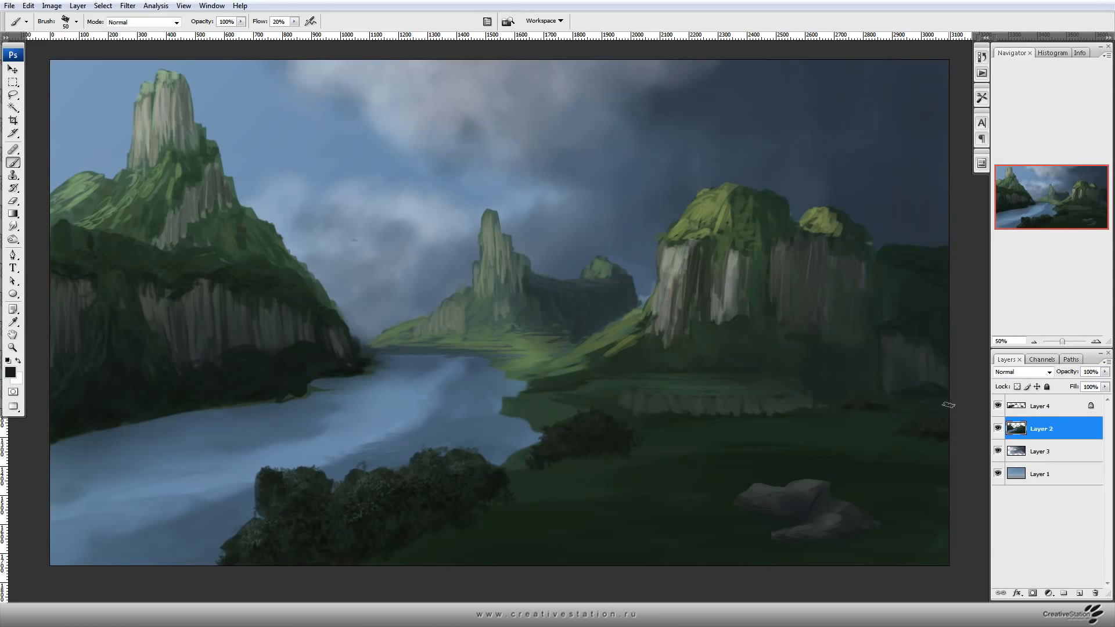
# Blend the grassy terrace and its rock ledge below the right cliff with a 35 px brush in sampled dark greens.
pyautogui.keyDown('alt'); pyautogui.click(850, 355); pyautogui.keyUp('alt')
pyautogui.click(11, 373)
pyautogui.click(327, 242)
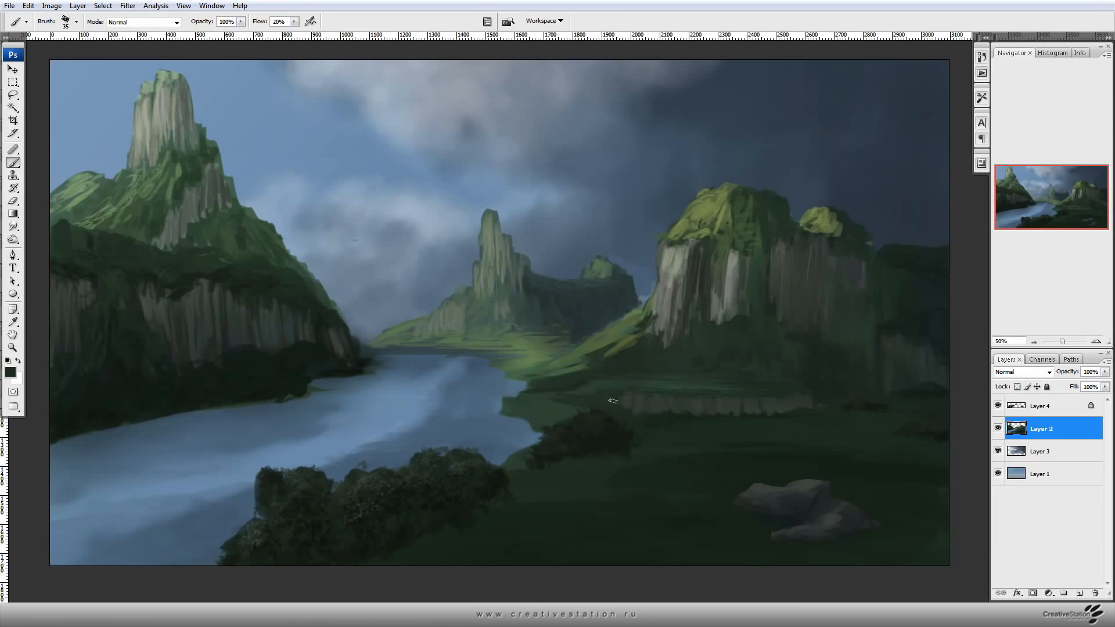
pyautogui.keyDown('alt'); pyautogui.click(748, 390); pyautogui.keyUp('alt')
pyautogui.keyDown('alt'); pyautogui.click(715, 380); pyautogui.keyUp('alt')
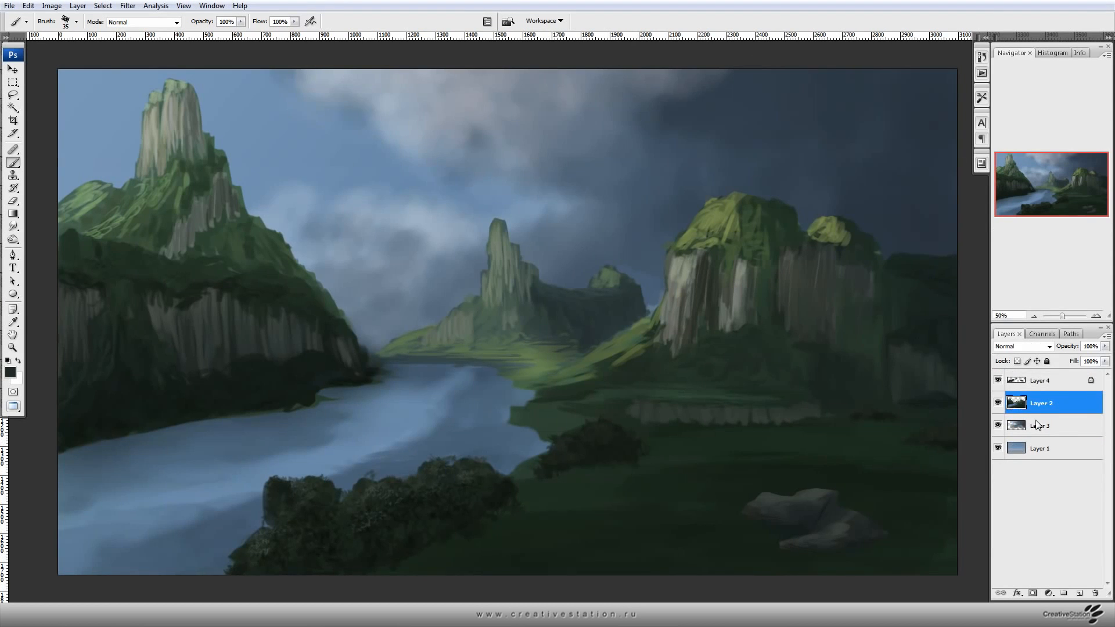
# Brighten the clear sky on Layer 1 in a lighter blue with a 700 px soft brush.
pyautogui.click(1040, 449)
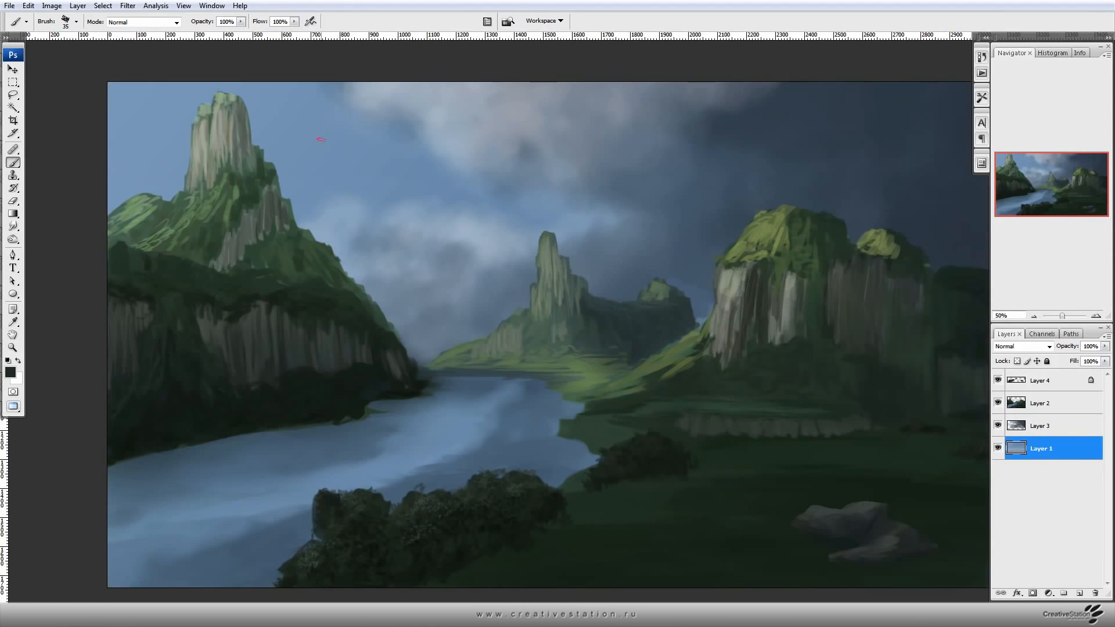
pyautogui.keyDown('alt'); pyautogui.click(323, 141); pyautogui.keyUp('alt')
pyautogui.click(10, 372)
pyautogui.click(118, 278)
pyautogui.click(325, 243)
pyautogui.rightClick(424, 234)
pyautogui.doubleClick(145, 279)
pyautogui.press(']')
pyautogui.press(']')
pyautogui.press(']')
pyautogui.press(']')
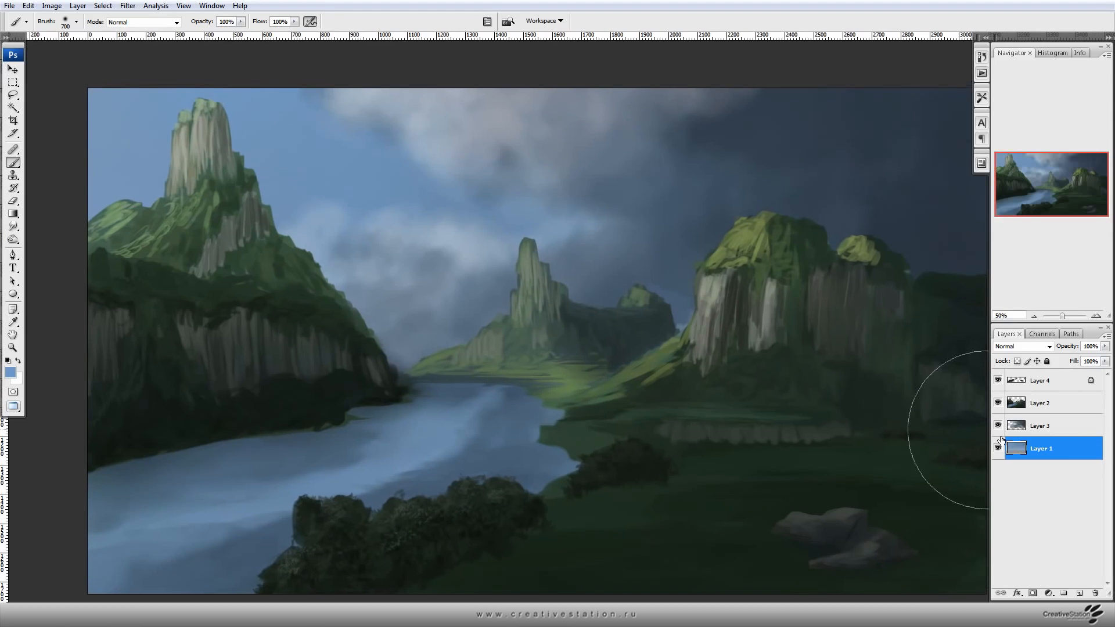
# Paint light grey into the upper cloud on Layer 3 with a 500 px cloud-shaped brush.
pyautogui.click(1040, 426)
pyautogui.press('F5')
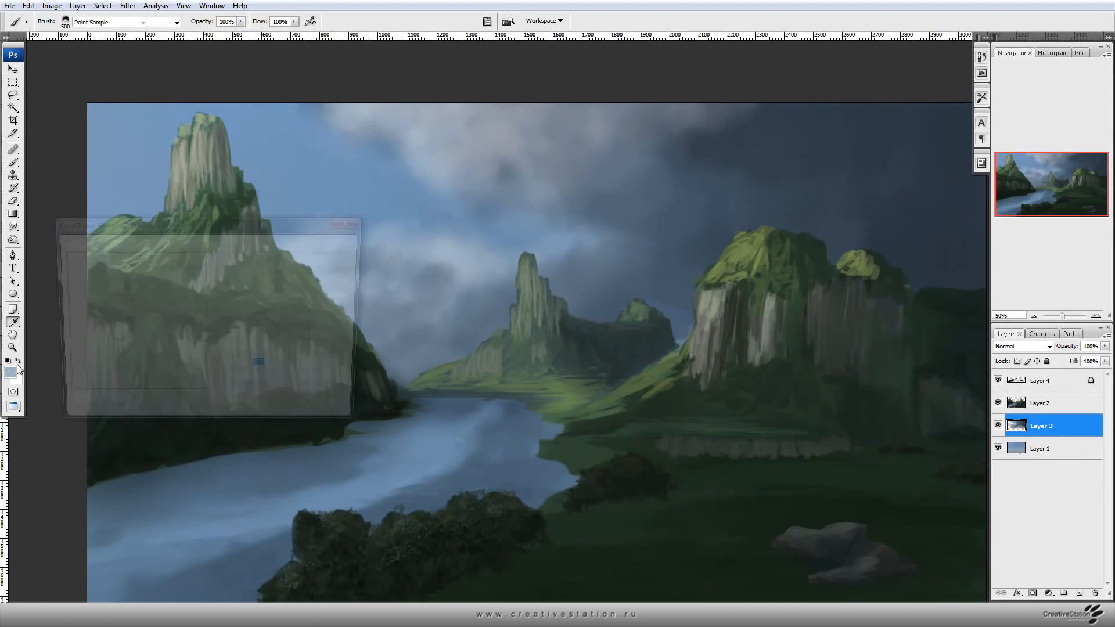
pyautogui.click(71, 270)
pyautogui.click(325, 244)
pyautogui.moveTo(432, 160)
pyautogui.mouseDown()
pyautogui.moveTo(483, 114)
pyautogui.moveTo(459, 89)
pyautogui.mouseUp()
pyautogui.moveTo(552, 94); pyautogui.dragTo(426, 115)
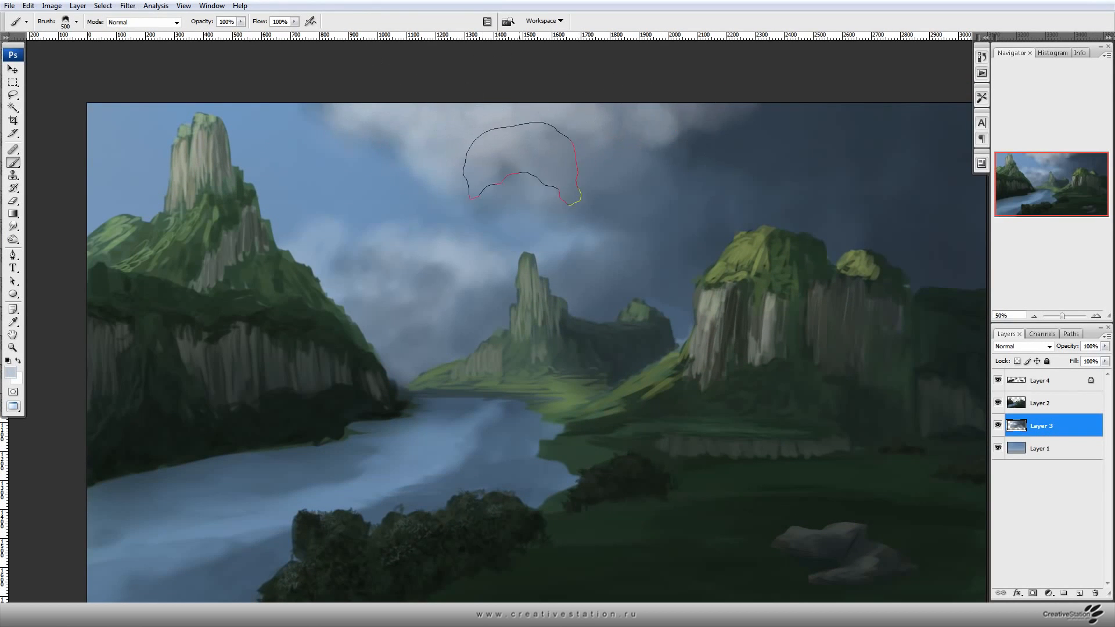
# Build up the upper cloud's left edge with the cloud brush at about 300 px and trim it with a 100 px eraser.
pyautogui.press('[')
pyautogui.press('[')
pyautogui.press('[')
pyautogui.moveTo(325, 109)
pyautogui.mouseDown()
pyautogui.moveTo(341, 129)
pyautogui.moveTo(380, 141)
pyautogui.moveTo(327, 95)
pyautogui.moveTo(402, 133)
pyautogui.mouseUp()
pyautogui.press(']')
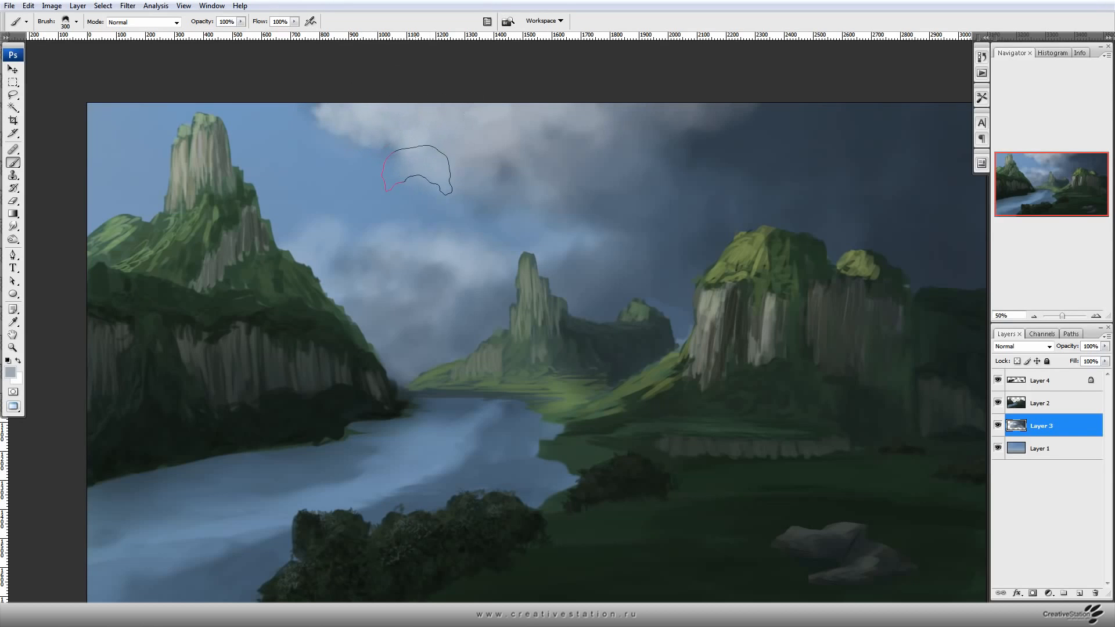
pyautogui.press('e')
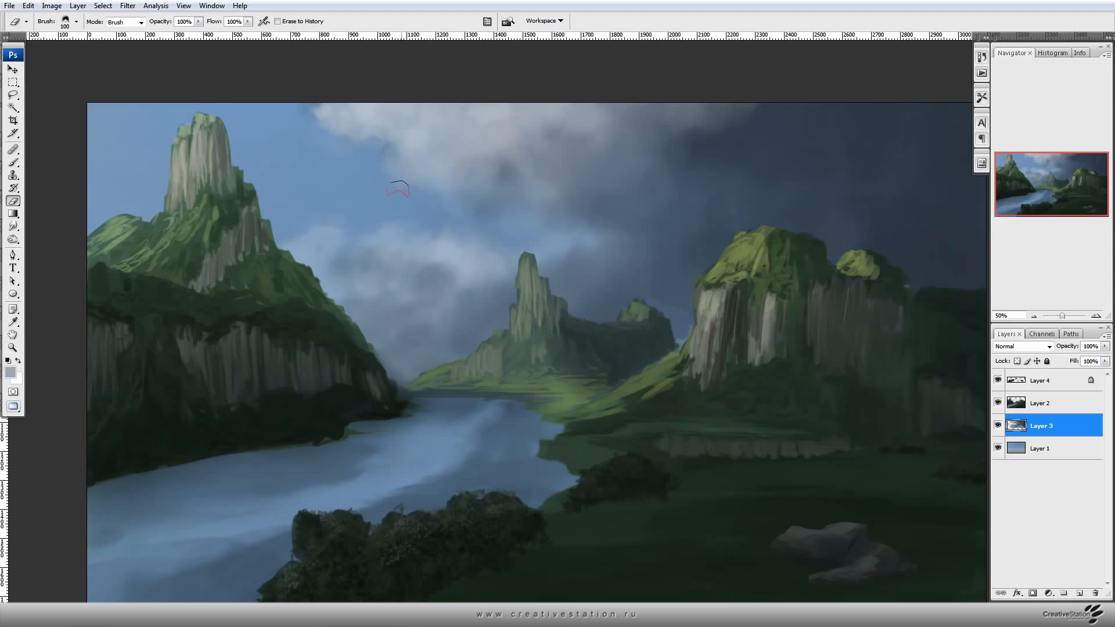
# Shade the upper cloud's underside in a darker blue-grey with the 500 px cloud brush.
pyautogui.press('b')
pyautogui.press(']')
pyautogui.press(']')
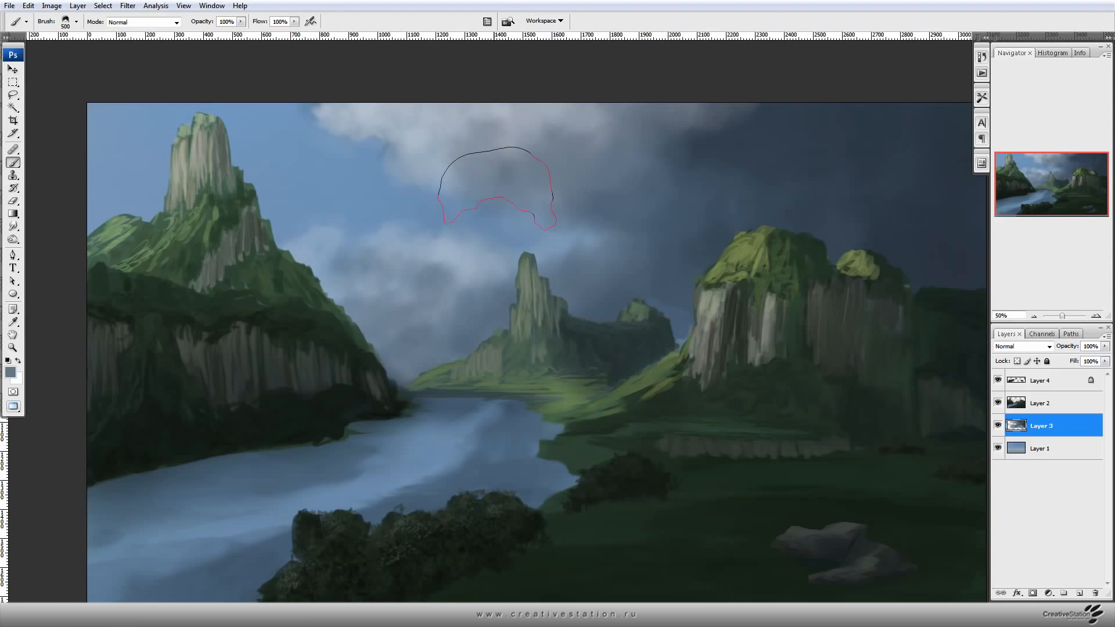
pyautogui.keyDown('alt'); pyautogui.click(504, 187); pyautogui.keyUp('alt')
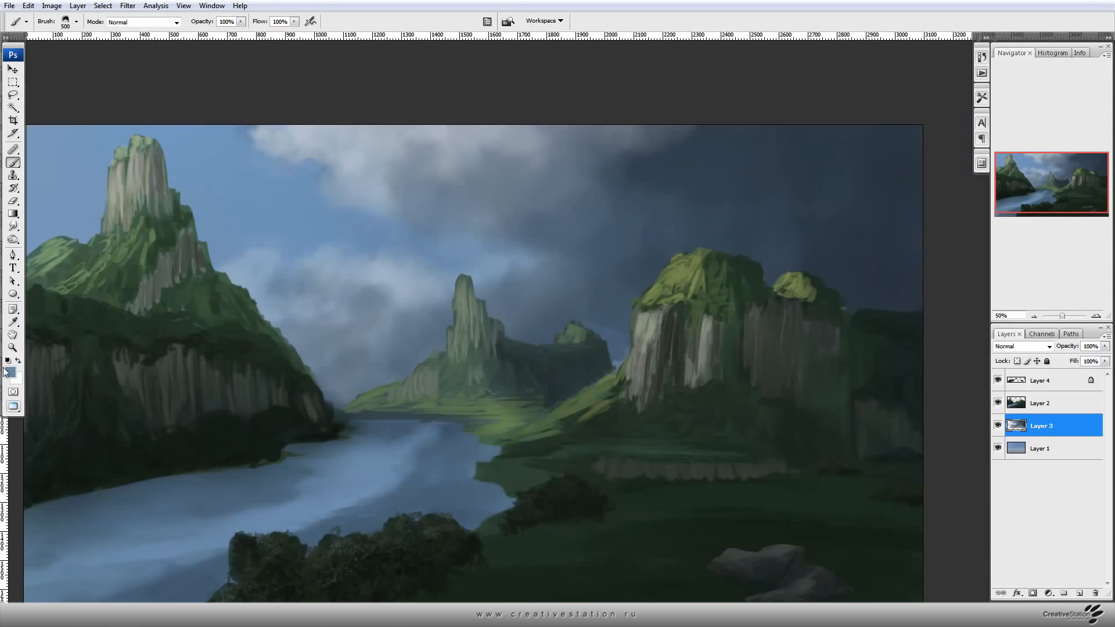
# Tint the clouds around the distant spire in mauve-grey b0aebd with the cloud brush at 700 px.
pyautogui.click(10, 372)
pyautogui.click(220, 300)
pyautogui.click(71, 290)
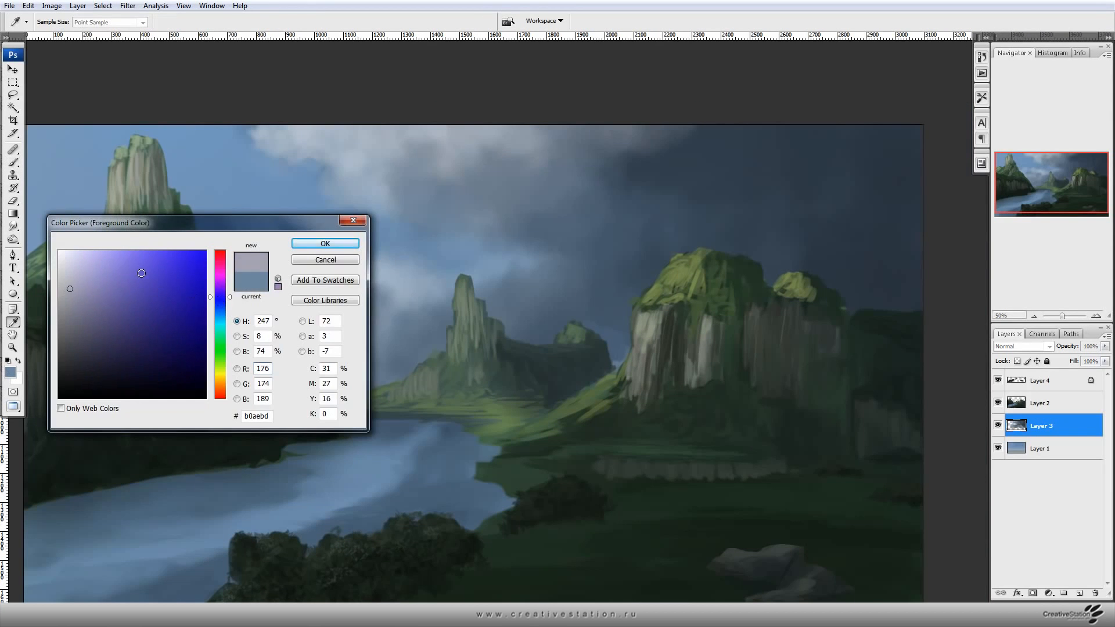
pyautogui.click(326, 244)
pyautogui.press(']')
pyautogui.press(']')
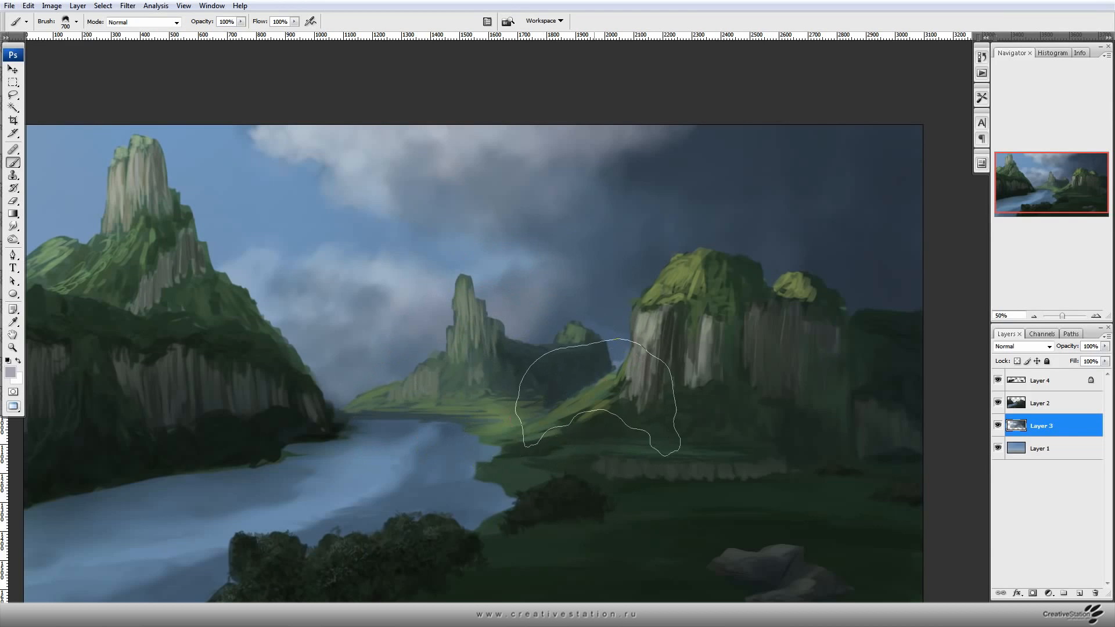
# Paint lighter yellow-green grass strokes at the distant mountain's foot on Layer 2 with a 35 px flat brush.
pyautogui.moveTo(565, 362); pyautogui.dragTo(634, 283)
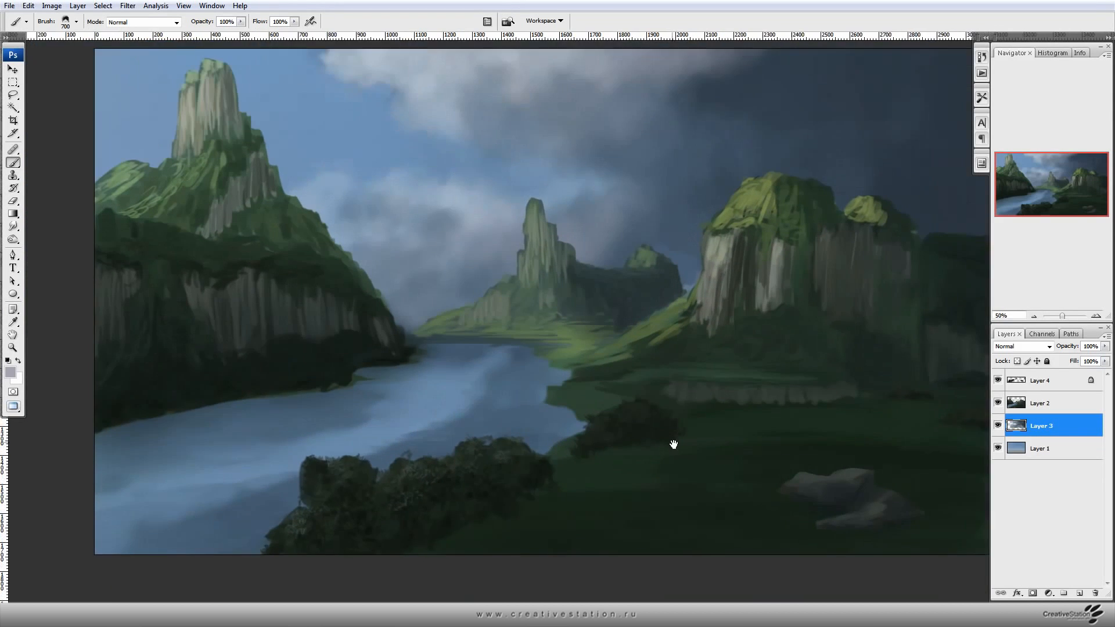
pyautogui.moveTo(673, 438); pyautogui.dragTo(599, 430)
pyautogui.click(1019, 402)
pyautogui.press('F5')
pyautogui.click(321, 263)
pyautogui.press('F5')
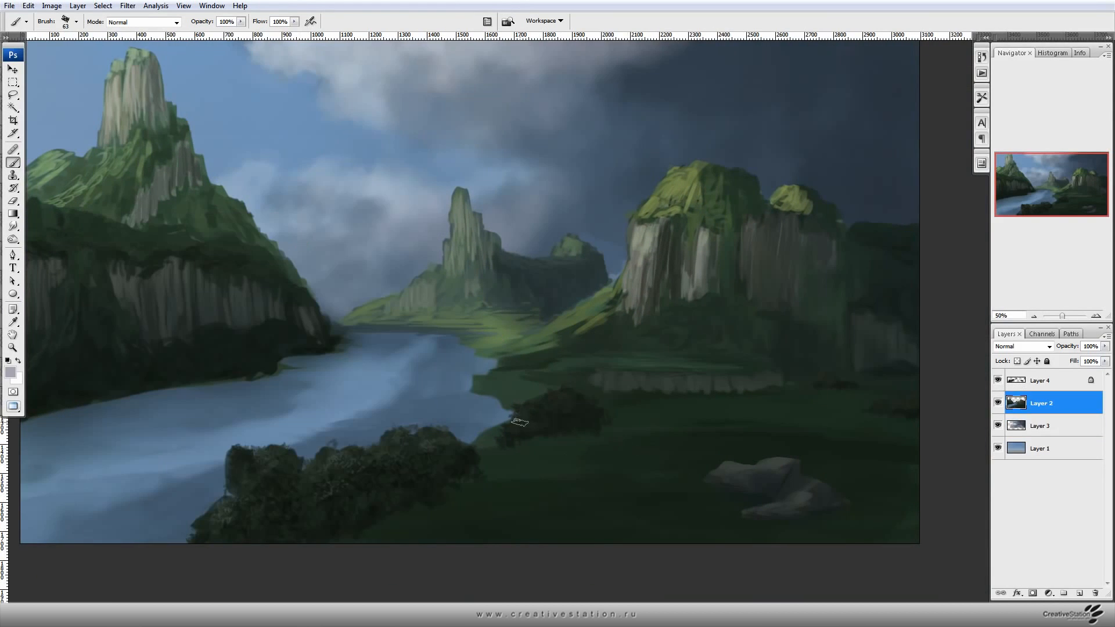
pyautogui.keyDown('alt'); pyautogui.click(482, 318); pyautogui.keyUp('alt')
pyautogui.click(12, 373)
pyautogui.click(224, 362)
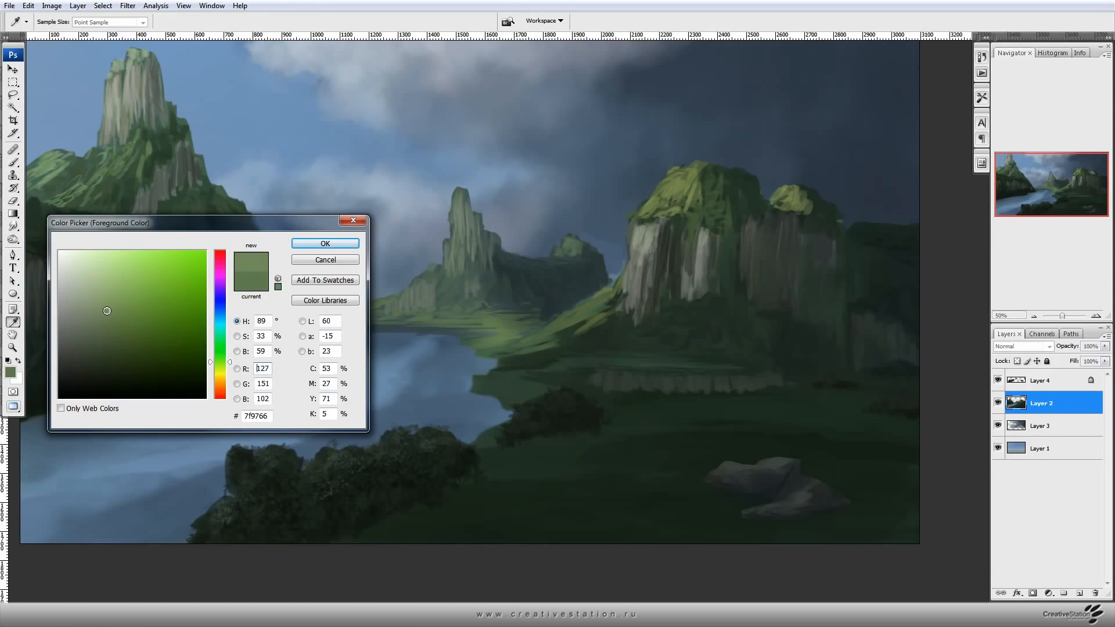
pyautogui.click(115, 312)
pyautogui.click(325, 244)
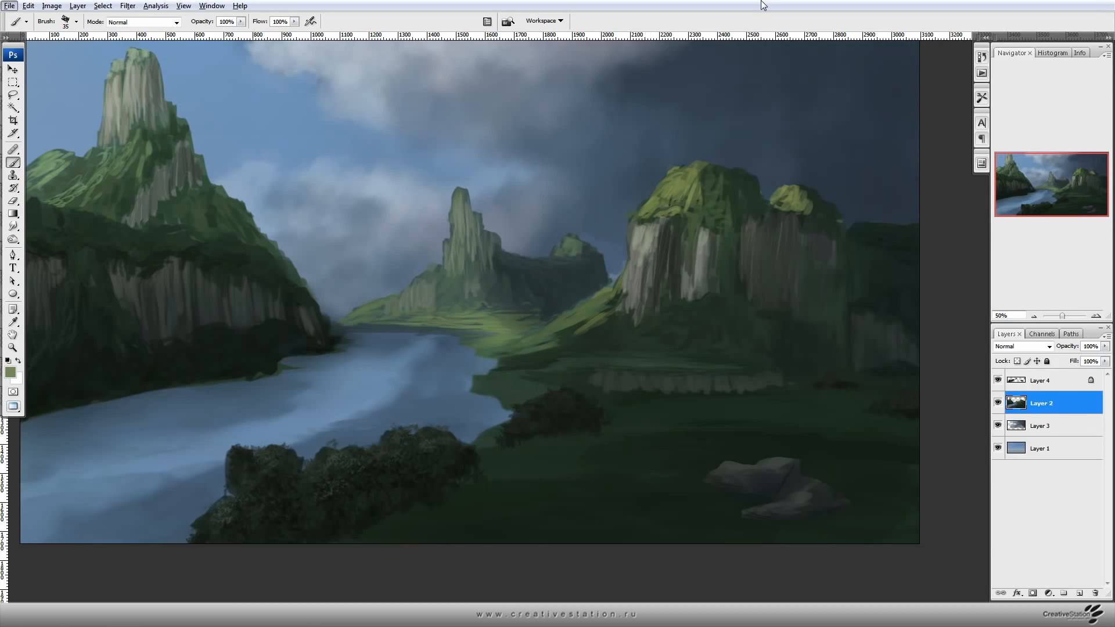
pyautogui.keyDown('alt'); pyautogui.click(605, 468); pyautogui.keyUp('alt')
pyautogui.click(13, 371)
pyautogui.click(222, 354)
pyautogui.click(114, 320)
pyautogui.click(320, 245)
pyautogui.moveTo(604, 457); pyautogui.dragTo(771, 451)
pyautogui.keyDown('alt'); pyautogui.click(779, 453); pyautogui.keyUp('alt')
pyautogui.hotkey('ctrl', 'z')
pyautogui.moveTo(665, 448)
pyautogui.mouseDown()
pyautogui.moveTo(727, 441)
pyautogui.moveTo(780, 457)
pyautogui.moveTo(573, 455)
pyautogui.mouseUp()
pyautogui.moveTo(482, 478)
pyautogui.mouseDown()
pyautogui.moveTo(622, 494)
pyautogui.moveTo(941, 493)
pyautogui.mouseUp()
pyautogui.hotkey('ctrl', 'alt', 'z')
pyautogui.hotkey('ctrl', 'alt', 'z')
pyautogui.hotkey('ctrl', 'alt', 'z')
pyautogui.hotkey('ctrl', 'alt', 'z')
# Paint small green foliage strokes along the left mountain's sloping river-side edge with the flat brush at about 20 px.
pyautogui.press('[')
pyautogui.press('[')
pyautogui.press('[')
pyautogui.press('[')
pyautogui.press('[')
pyautogui.press('[')
pyautogui.moveTo(435, 274); pyautogui.dragTo(540, 290)
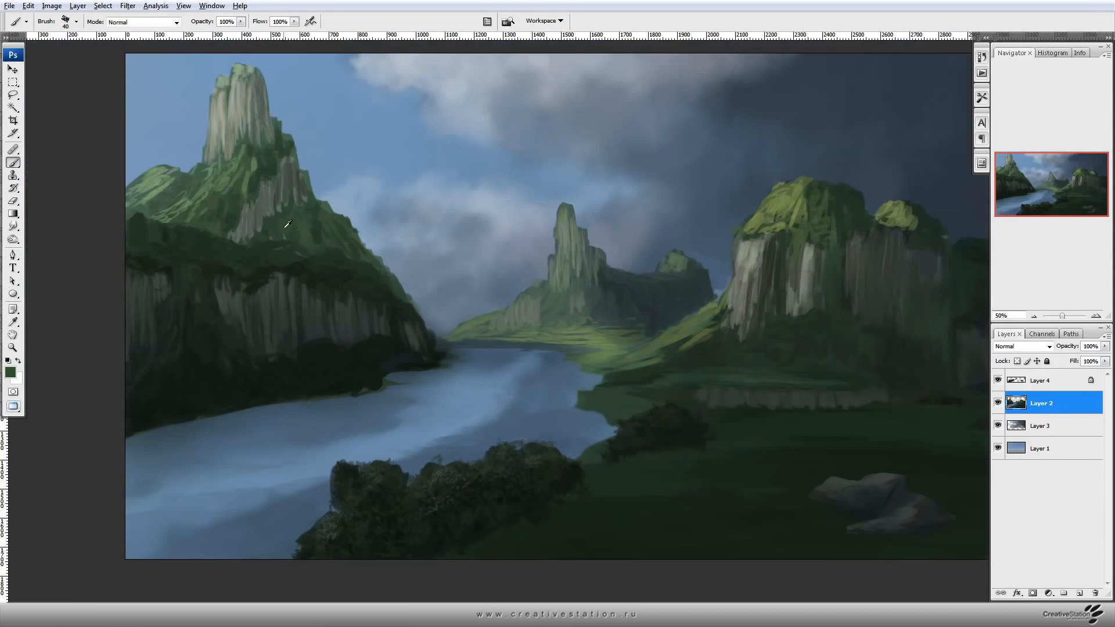
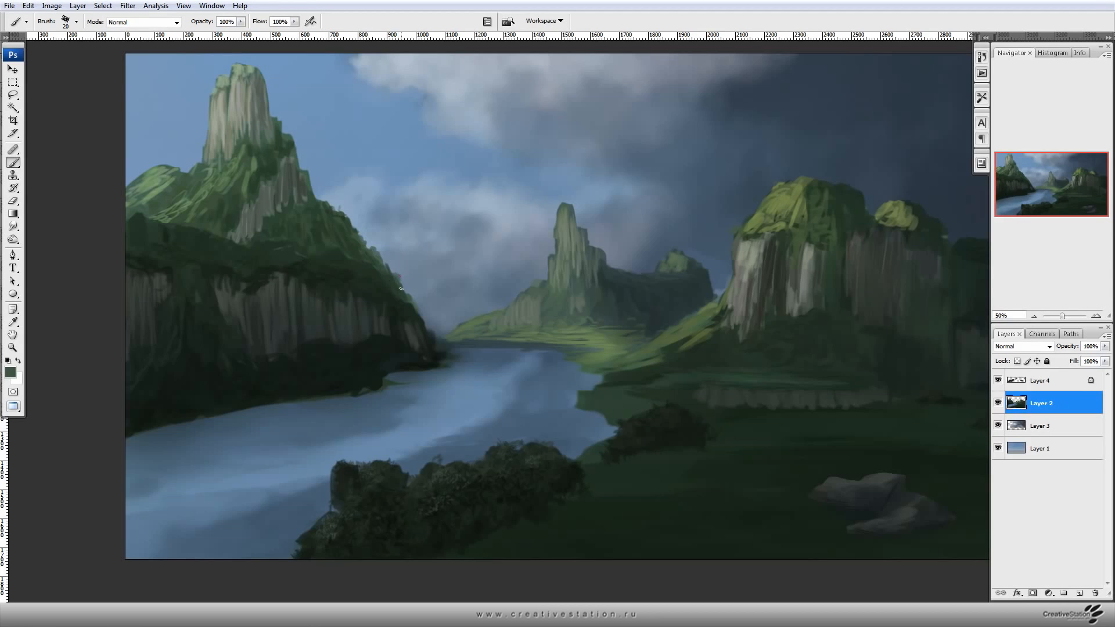
# Add dark green strokes to the grassy ledge above the left cliff with the 20 px flat brush.
pyautogui.keyDown('alt'); pyautogui.click(408, 307); pyautogui.keyUp('alt')
pyautogui.keyDown('alt'); pyautogui.click(184, 225); pyautogui.keyUp('alt')
pyautogui.click(11, 372)
pyautogui.click(116, 290)
pyautogui.click(326, 243)
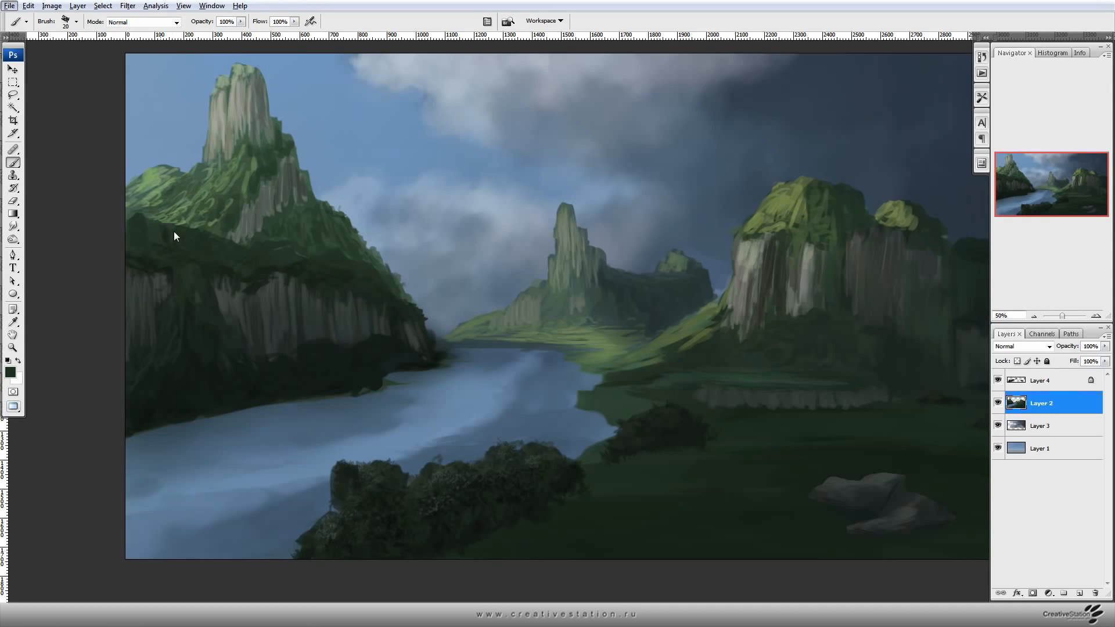
# Paint a grey-brown shore strip along the river's bend beside the meadow with the 40 px flat brush.
pyautogui.keyDown('alt'); pyautogui.click(576, 346); pyautogui.keyUp('alt')
pyautogui.click(11, 372)
pyautogui.click(74, 352)
pyautogui.moveTo(219, 344); pyautogui.dragTo(218, 358)
pyautogui.click(326, 244)
pyautogui.click(11, 373)
pyautogui.click(325, 244)
pyautogui.moveTo(605, 419)
pyautogui.mouseDown()
pyautogui.moveTo(613, 433)
pyautogui.moveTo(569, 464)
pyautogui.mouseUp()
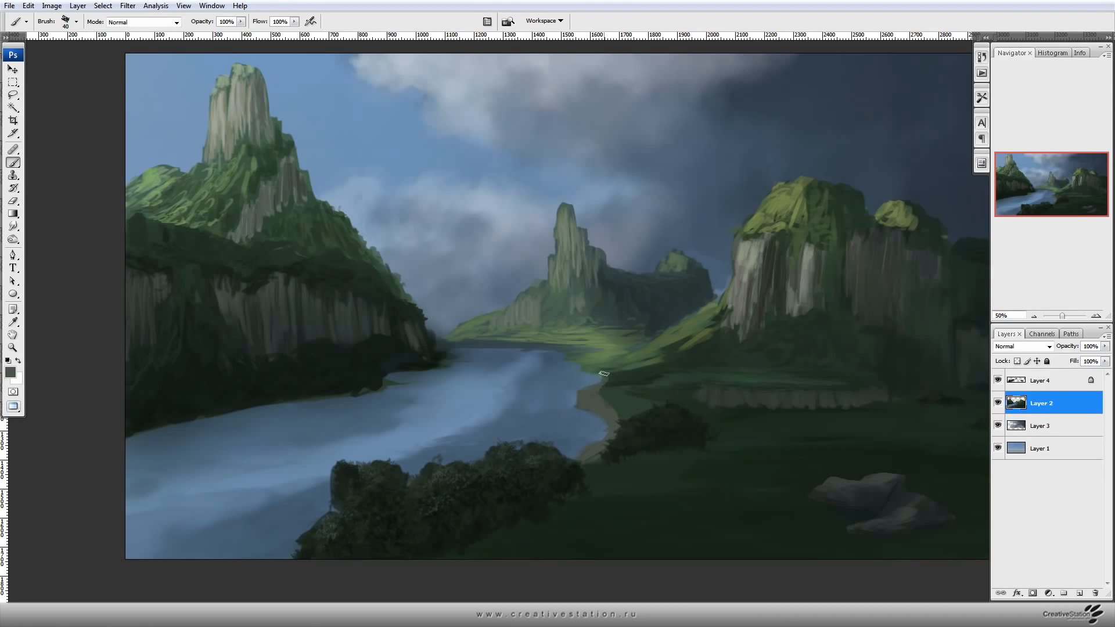
# Shade the shore strip in varied grey-brown tones with the flat brush at 25 px.
pyautogui.press('[')
pyautogui.click(11, 373)
pyautogui.click(319, 242)
pyautogui.keyDown('alt'); pyautogui.click(623, 426); pyautogui.keyUp('alt')
pyautogui.moveTo(796, 459); pyautogui.dragTo(584, 493)
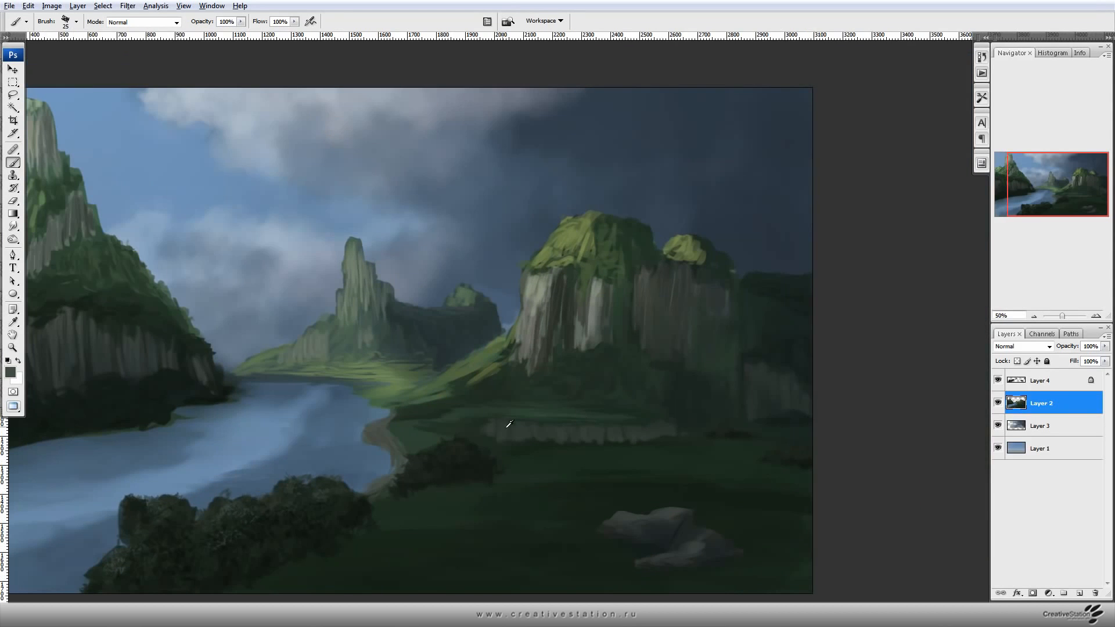
pyautogui.click(10, 372)
pyautogui.click(72, 340)
pyautogui.click(323, 246)
pyautogui.click(11, 372)
pyautogui.moveTo(71, 321); pyautogui.dragTo(77, 309)
pyautogui.click(324, 244)
pyautogui.click(10, 373)
pyautogui.click(325, 244)
# Add fine lines along the shore strip's edges in a sampled, adjusted tone with a 10 px flat brush.
pyautogui.keyDown('alt'); pyautogui.click(395, 405); pyautogui.keyUp('alt')
pyautogui.click(10, 372)
pyautogui.click(325, 244)
pyautogui.press('[')
pyautogui.click(11, 373)
pyautogui.click(324, 243)
# Blend the shore strip into the grass and water around the bend with sampled tones and an enlarged flat brush.
pyautogui.moveTo(625, 458); pyautogui.dragTo(706, 396)
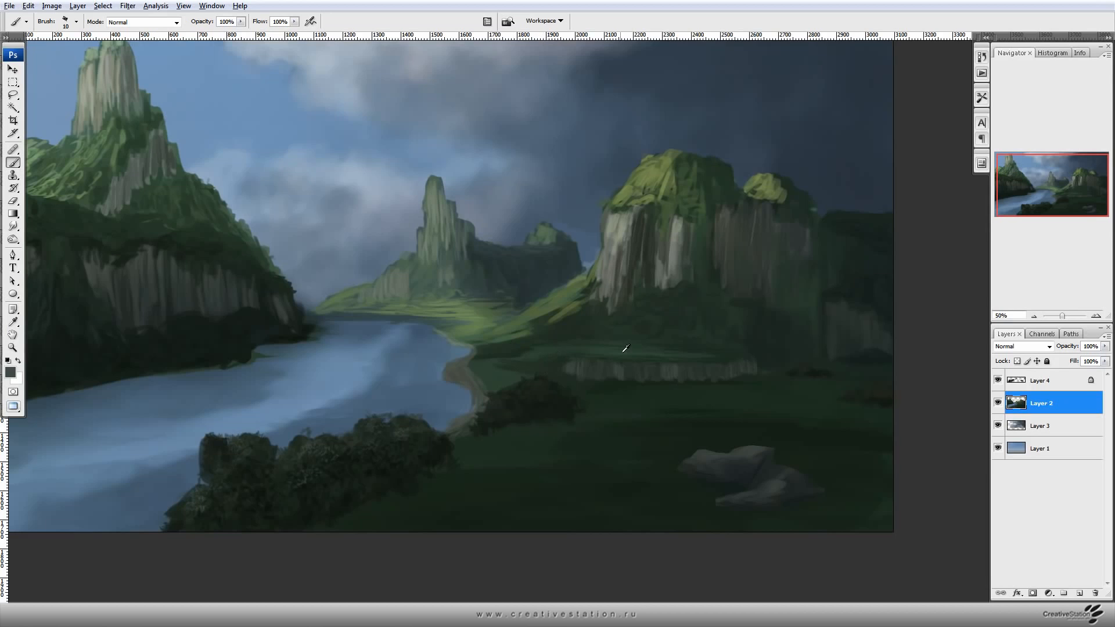
pyautogui.keyDown('alt'); pyautogui.click(488, 361); pyautogui.keyUp('alt')
pyautogui.keyDown('alt'); pyautogui.click(557, 376); pyautogui.keyUp('alt')
pyautogui.keyDown('alt'); pyautogui.click(480, 376); pyautogui.keyUp('alt')
pyautogui.keyDown('alt'); pyautogui.click(452, 373); pyautogui.keyUp('alt')
pyautogui.click(11, 374)
pyautogui.click(71, 358)
pyautogui.click(325, 242)
pyautogui.press(']')
pyautogui.keyDown('alt'); pyautogui.click(469, 374); pyautogui.keyUp('alt')
# Brush sampled blue-grey over the river's surface with a greatly enlarged soft round brush.
pyautogui.moveTo(251, 452); pyautogui.dragTo(459, 424)
pyautogui.moveTo(473, 330); pyautogui.dragTo(464, 343)
pyautogui.moveTo(572, 298); pyautogui.dragTo(571, 311)
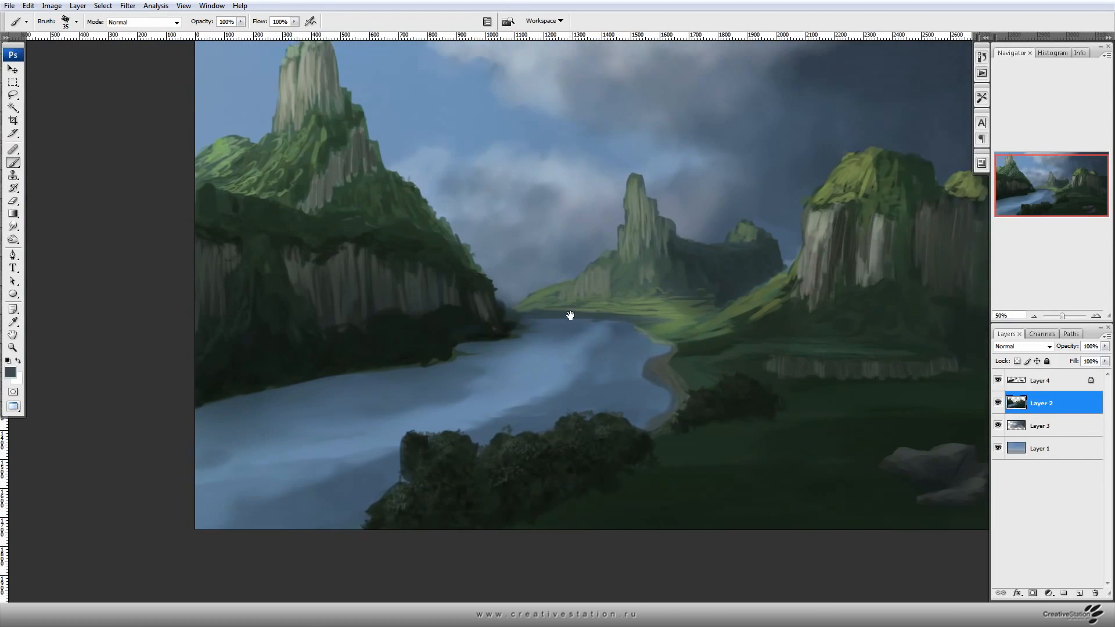
pyautogui.keyDown('alt'); pyautogui.click(519, 386); pyautogui.keyUp('alt')
pyautogui.press('F5')
pyautogui.click(124, 251)
pyautogui.click(194, 443)
pyautogui.press('F5')
pyautogui.press(']')
pyautogui.press(']')
pyautogui.press(']')
pyautogui.press(']')
pyautogui.press(']')
pyautogui.press(']')
pyautogui.press(']')
pyautogui.press(']')
pyautogui.press(']')
pyautogui.moveTo(326, 473)
pyautogui.mouseDown()
pyautogui.moveTo(406, 438)
pyautogui.moveTo(283, 505)
pyautogui.moveTo(357, 451)
pyautogui.mouseUp()
# Smooth the river's streaks by blending sampled water blues across it with a larger soft round brush.
pyautogui.keyDown('alt'); pyautogui.click(587, 379); pyautogui.keyUp('alt')
pyautogui.moveTo(570, 393)
pyautogui.mouseDown()
pyautogui.moveTo(601, 342)
pyautogui.moveTo(526, 384)
pyautogui.moveTo(485, 388)
pyautogui.mouseUp()
pyautogui.keyDown('alt'); pyautogui.click(510, 399); pyautogui.keyUp('alt')
pyautogui.moveTo(546, 413); pyautogui.dragTo(486, 435)
pyautogui.press(']')
pyautogui.press(']')
pyautogui.press(']')
pyautogui.moveTo(377, 479); pyautogui.dragTo(290, 503)
pyautogui.moveTo(452, 96); pyautogui.dragTo(438, 165)
pyautogui.moveTo(479, 487); pyautogui.dragTo(308, 542)
pyautogui.click(11, 374)
pyautogui.click(134, 307)
pyautogui.click(326, 244)
pyautogui.moveTo(430, 485)
pyautogui.mouseDown()
pyautogui.moveTo(554, 433)
pyautogui.moveTo(476, 463)
pyautogui.mouseUp()
pyautogui.hotkey('ctrl', 'z')
pyautogui.click(11, 373)
pyautogui.click(126, 284)
pyautogui.click(348, 242)
pyautogui.click(11, 373)
pyautogui.click(216, 325)
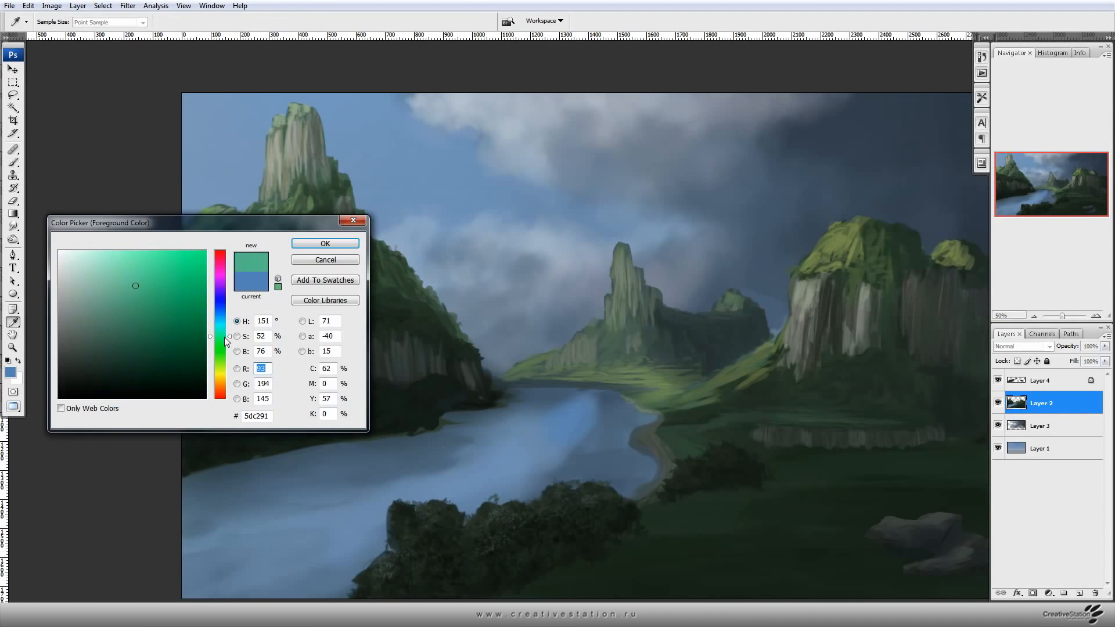
pyautogui.click(326, 243)
pyautogui.moveTo(584, 406); pyautogui.dragTo(527, 454)
pyautogui.hotkey('ctrl', 'z')
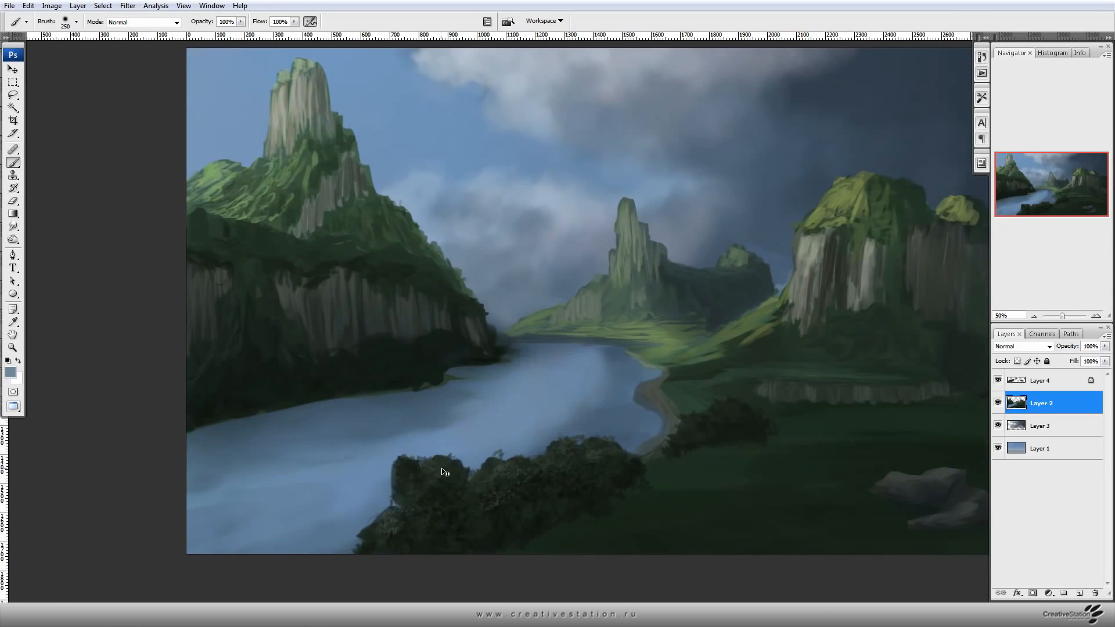
pyautogui.hotkey('ctrl', 'z')
# Paint pale grey-blue cloud reflections on the river near its bend with the cloud brush at up to 500 px.
pyautogui.press('F5')
pyautogui.click(121, 237)
pyautogui.click(301, 285)
pyautogui.press('F5')
pyautogui.moveTo(526, 370)
pyautogui.mouseDown()
pyautogui.moveTo(553, 364)
pyautogui.moveTo(590, 378)
pyautogui.moveTo(605, 367)
pyautogui.moveTo(599, 415)
pyautogui.mouseUp()
pyautogui.press(']')
pyautogui.press(']')
pyautogui.press(']')
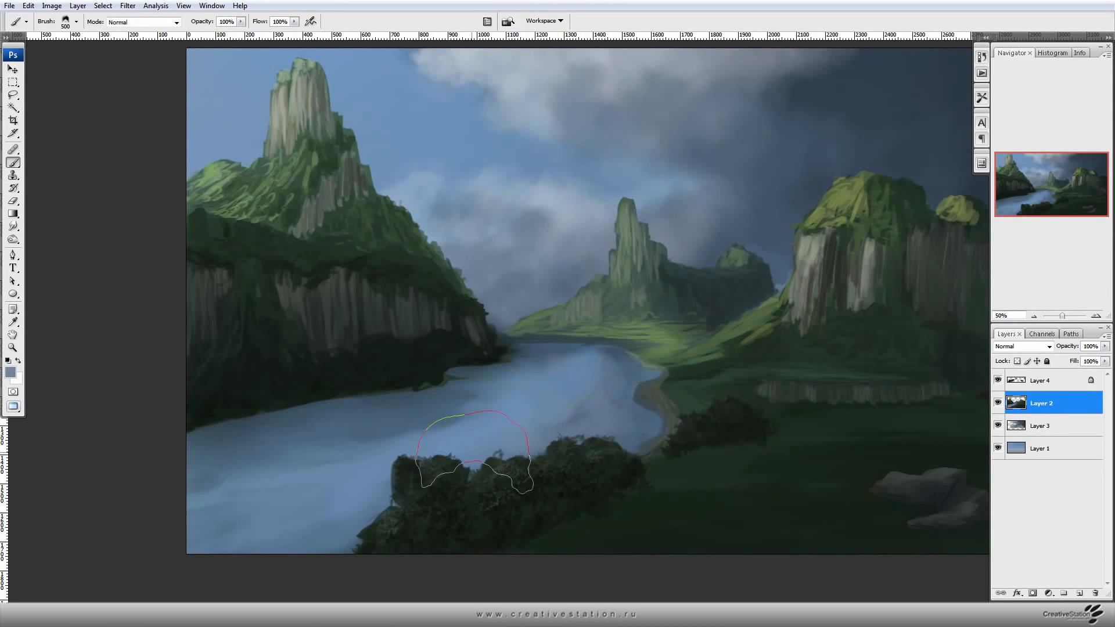
pyautogui.press('[')
pyautogui.press('[')
pyautogui.press('[')
pyautogui.press('[')
pyautogui.press('[')
pyautogui.press('[')
# Soften the left bank's waterline with a dark green reflection, sampled from the bank, using an 80 px soft round brush.
pyautogui.keyDown('alt'); pyautogui.click(287, 398); pyautogui.keyUp('alt')
pyautogui.press('[')
pyautogui.press('[')
pyautogui.press('F5')
pyautogui.click(188, 249)
pyautogui.press('F5')
pyautogui.press(']')
pyautogui.press(']')
pyautogui.press(']')
pyautogui.press(']')
pyautogui.press(']')
pyautogui.press(']')
pyautogui.press(']')
pyautogui.press('[')
pyautogui.press('[')
pyautogui.press('[')
pyautogui.press('[')
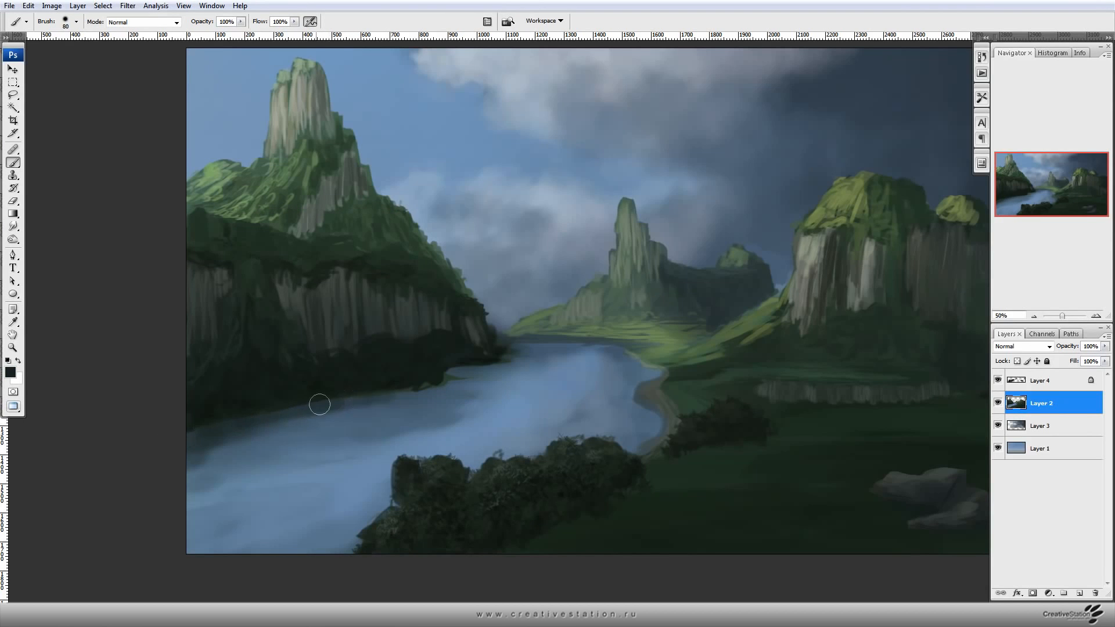
pyautogui.moveTo(332, 404)
pyautogui.mouseDown()
pyautogui.moveTo(478, 369)
pyautogui.moveTo(447, 355)
pyautogui.mouseUp()
# Paint faint vertical grey reflection strokes below the left cliff with a 40 px soft brush at 20% flow.
pyautogui.press('[')
pyautogui.keyDown('alt'); pyautogui.click(474, 331); pyautogui.keyUp('alt')
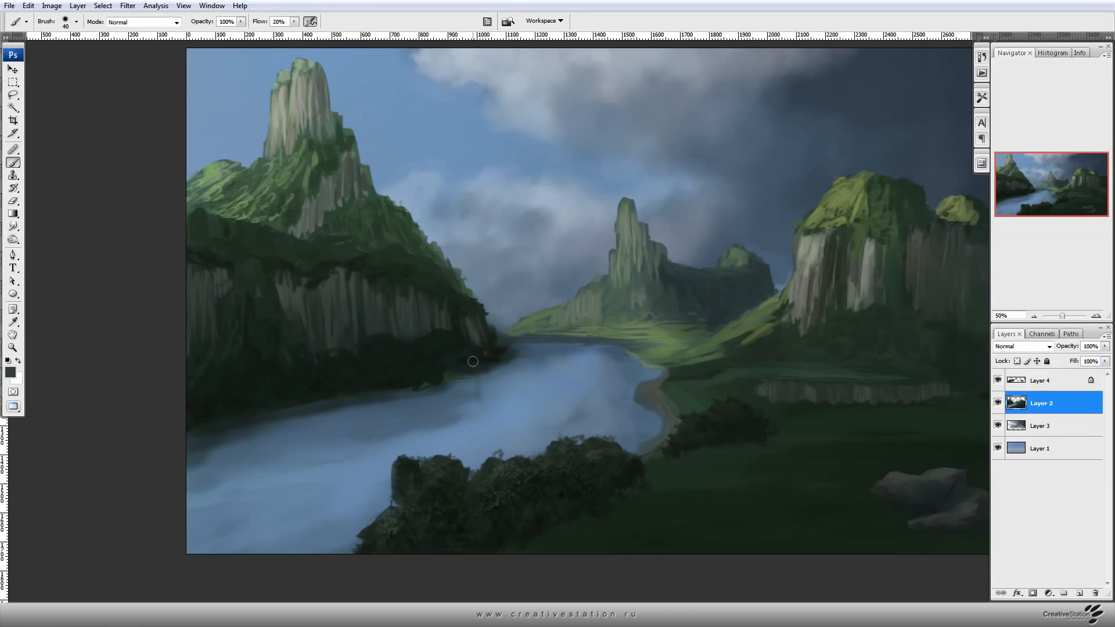
pyautogui.moveTo(397, 406); pyautogui.dragTo(396, 446)
# Lasso the left mountain with its cliff on Layer 2 and copy the selection to a new layer.
pyautogui.press('l')
pyautogui.moveTo(150, 129)
pyautogui.mouseDown()
pyautogui.moveTo(283, 41)
pyautogui.moveTo(498, 339)
pyautogui.moveTo(130, 117)
pyautogui.mouseUp()
pyautogui.hotkey('ctrl', 'j')
# Flip the copied mountain vertically and move it down over the river as a reflection.
pyautogui.hotkey('ctrl', 't')
pyautogui.rightClick(399, 312)
pyautogui.click(456, 474)
pyautogui.press('Return')
pyautogui.press('v')
pyautogui.moveTo(337, 186); pyautogui.dragTo(337, 352)
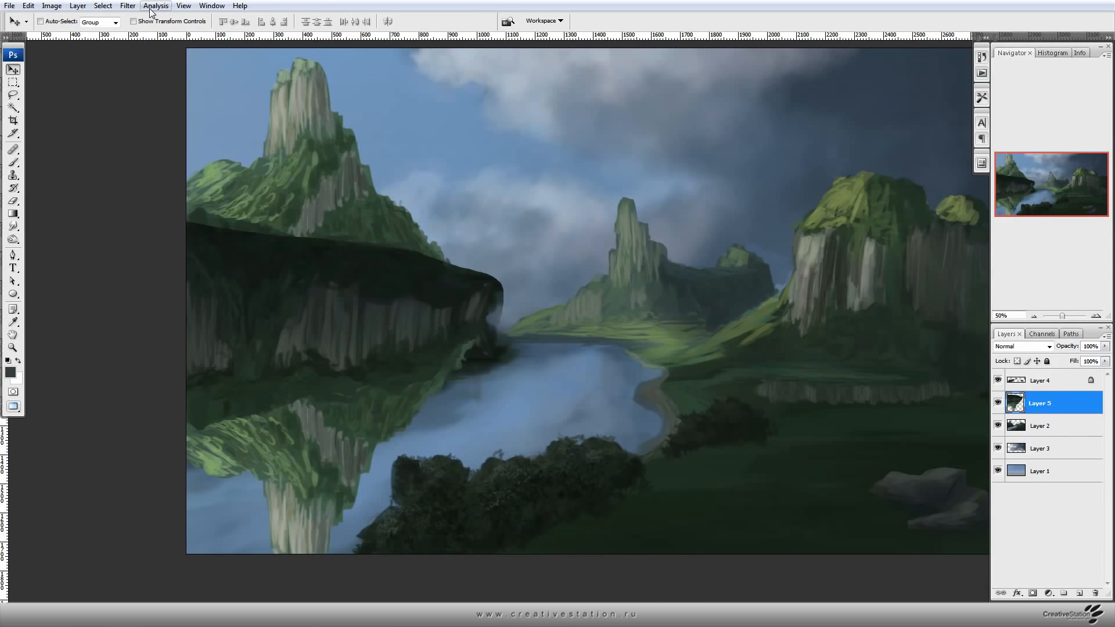
# Apply a Motion Blur to the mirrored mountain with an angle of -90° and a distance of 225 pixels.
pyautogui.click(127, 6)
pyautogui.moveTo(84, 119)
pyautogui.click(168, 216)
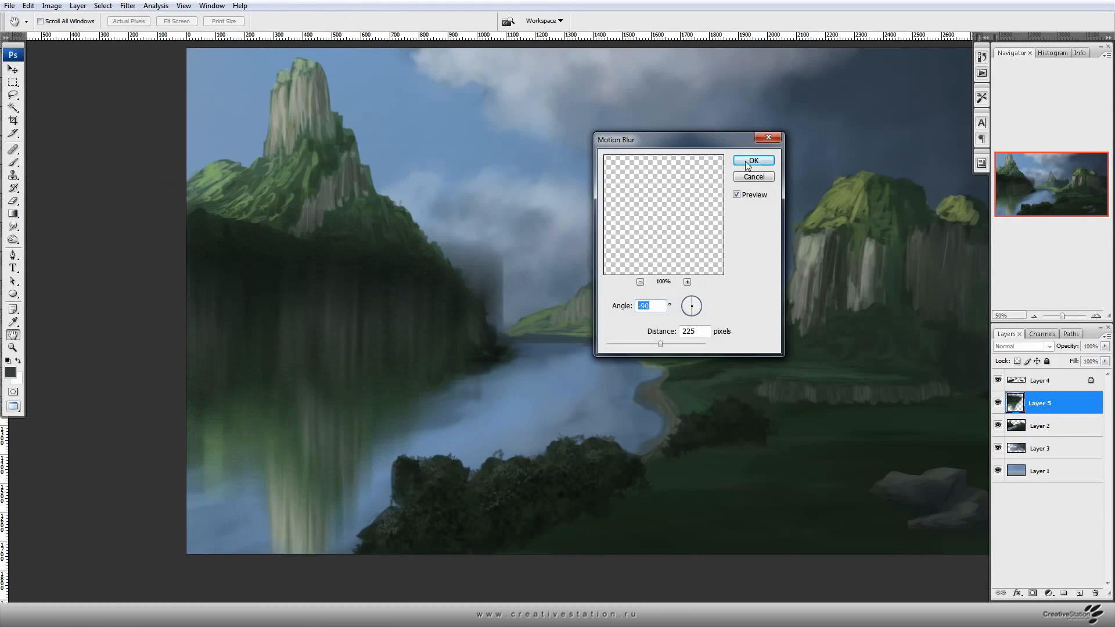
pyautogui.press('Return')
# Compress the blurred mountain reflection vertically to 68.8% of its height.
pyautogui.hotkey('ctrl', 't')
pyautogui.scroll(-3, 392, 521)
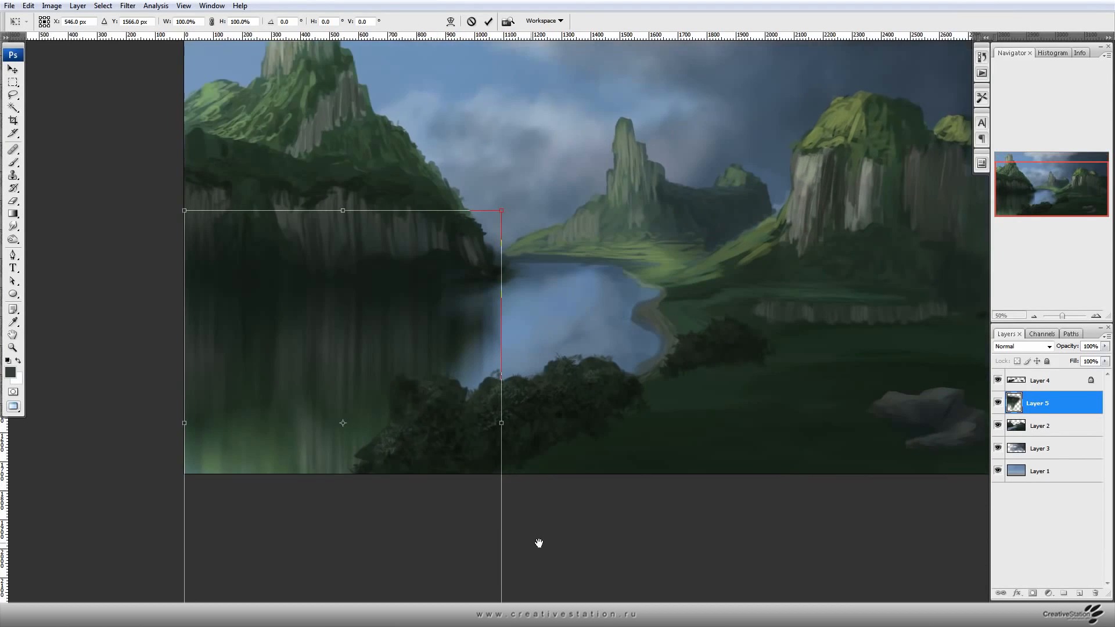
pyautogui.moveTo(392, 521); pyautogui.dragTo(404, 383)
pyautogui.moveTo(355, 498); pyautogui.dragTo(356, 364)
pyautogui.moveTo(359, 149); pyautogui.dragTo(359, 217)
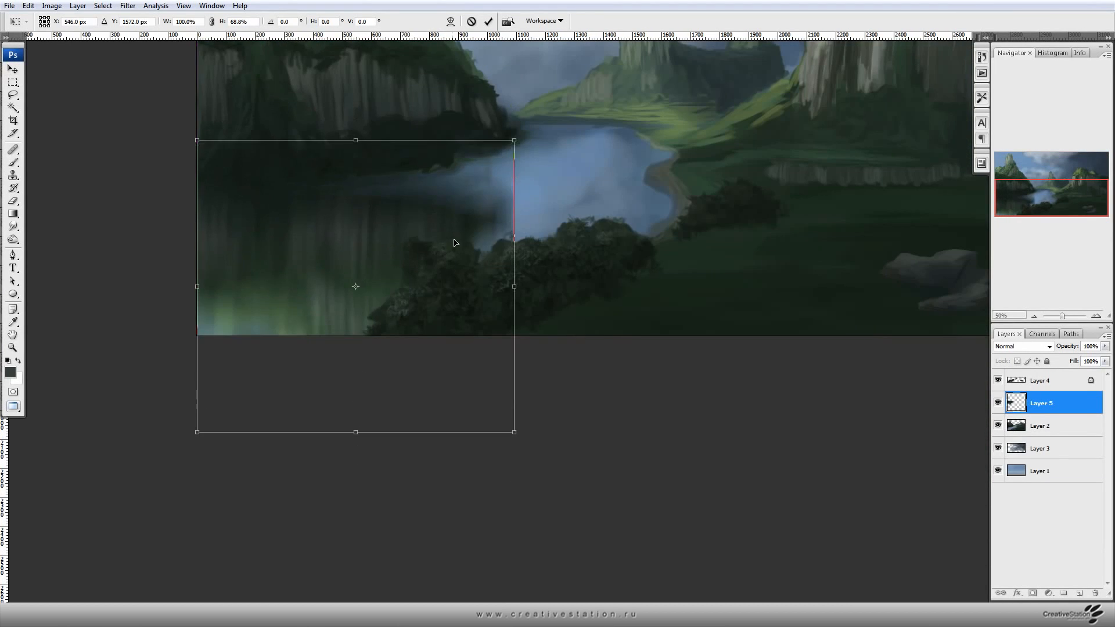
pyautogui.moveTo(463, 183); pyautogui.dragTo(473, 314)
# Warp the reflection by pulling its upper right corner upward to meet the left cliff's waterline, and apply the transform.
pyautogui.rightClick(433, 362)
pyautogui.click(479, 464)
pyautogui.moveTo(524, 260); pyautogui.dragTo(520, 123)
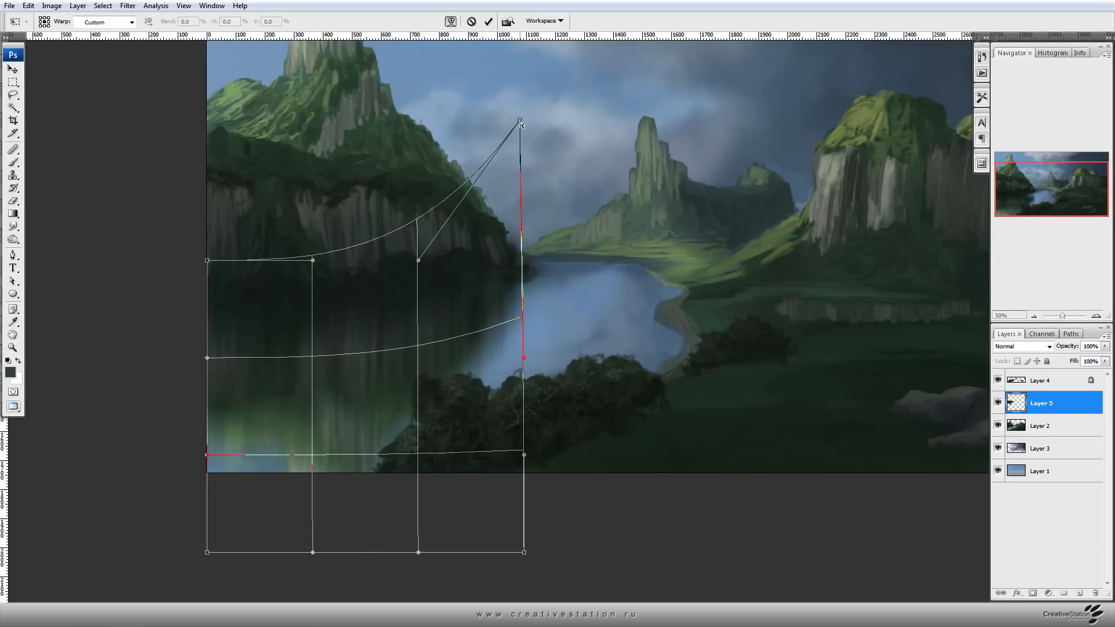
pyautogui.press('Return')
pyautogui.moveTo(548, 266); pyautogui.dragTo(554, 296)
pyautogui.click(1050, 346)
pyautogui.click(1015, 217)
pyautogui.hotkey('ctrl', 'z')
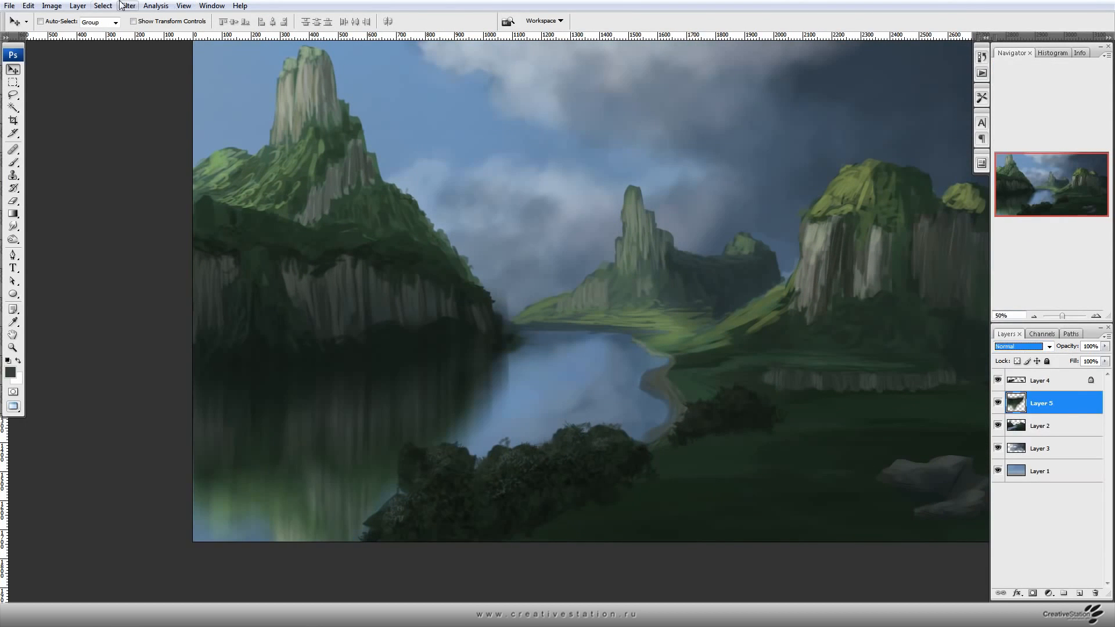
pyautogui.moveTo(1071, 347)
pyautogui.mouseDown()
pyautogui.moveTo(1038, 348)
pyautogui.moveTo(1053, 348)
pyautogui.mouseUp()
pyautogui.hotkey('ctrl', 'z')
# Add a layer mask that fades the reflection's lower part with a gradient, and set Layer 5's opacity to 87%.
pyautogui.click(1033, 593)
pyautogui.press('g')
pyautogui.moveTo(311, 539); pyautogui.dragTo(319, 406)
pyautogui.hotkey('ctrl', 'z')
pyautogui.moveTo(330, 495); pyautogui.dragTo(344, 524)
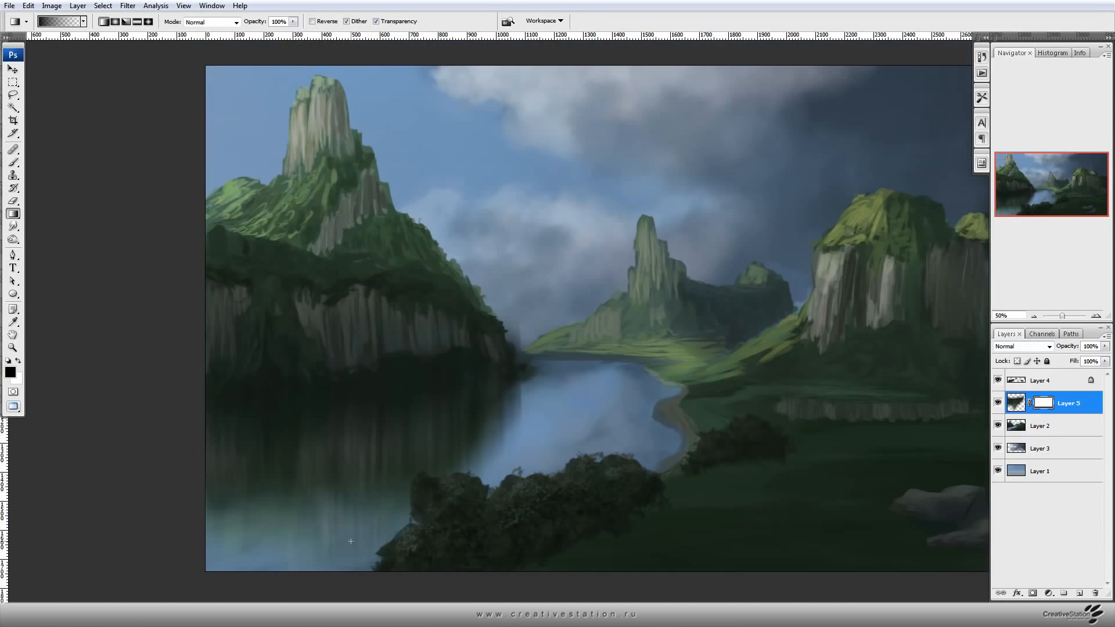
pyautogui.moveTo(1068, 348); pyautogui.dragTo(1060, 349)
# Mask the reflection's upper edge along the left cliff's shoreline with a 150 px soft black brush at 100% flow.
pyautogui.press('b')
pyautogui.press('F5')
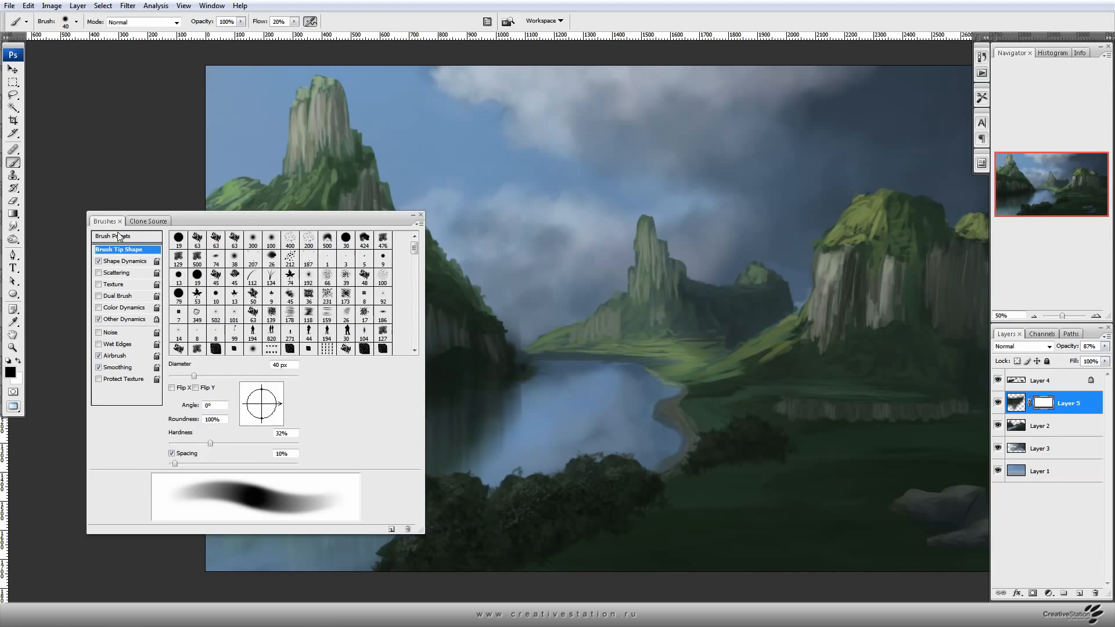
pyautogui.press(']')
pyautogui.press(']')
pyautogui.press(']')
pyautogui.press(']')
pyautogui.press(']')
pyautogui.press(']')
pyautogui.press(']')
pyautogui.press(']')
pyautogui.press(']')
pyautogui.press(']')
pyautogui.moveTo(212, 423); pyautogui.dragTo(227, 420)
pyautogui.moveTo(260, 21); pyautogui.dragTo(429, 29)
pyautogui.moveTo(216, 406)
pyautogui.mouseDown()
pyautogui.moveTo(330, 398)
pyautogui.moveTo(498, 367)
pyautogui.moveTo(522, 318)
pyautogui.moveTo(490, 346)
pyautogui.mouseUp()
pyautogui.moveTo(847, 367)
pyautogui.mouseDown()
pyautogui.moveTo(789, 391)
pyautogui.moveTo(751, 363)
pyautogui.mouseUp()
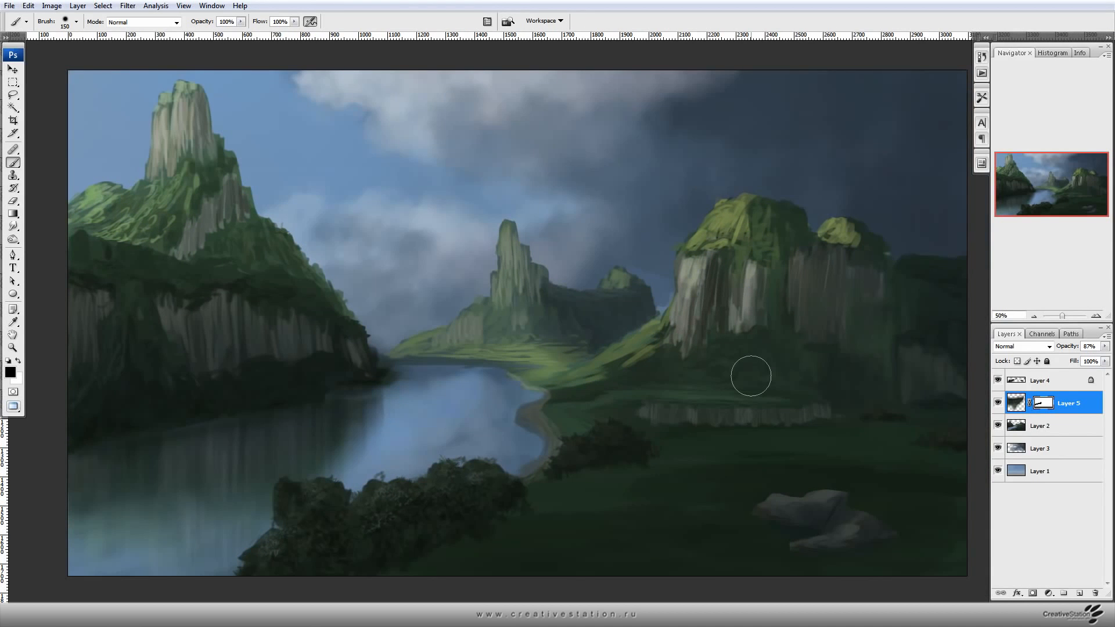
# Lasso the distant spired mountain on Layer 2 and copy the selection to a new layer.
pyautogui.hotkey('alt', '[')
pyautogui.press('l')
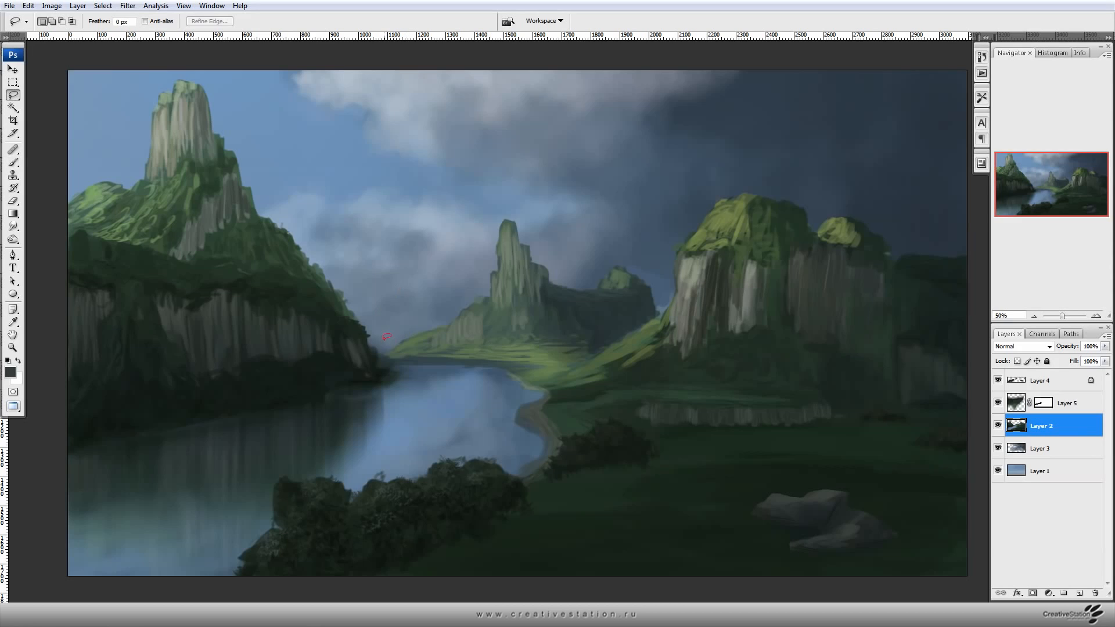
pyautogui.moveTo(387, 338)
pyautogui.mouseDown()
pyautogui.moveTo(490, 356)
pyautogui.moveTo(645, 321)
pyautogui.moveTo(367, 246)
pyautogui.mouseUp()
pyautogui.hotkey('ctrl', 'j')
# Flip the copied distant mountain vertically and move it down over the river as a reflection.
pyautogui.hotkey('ctrl', 't')
pyautogui.rightClick(580, 293)
pyautogui.click(598, 471)
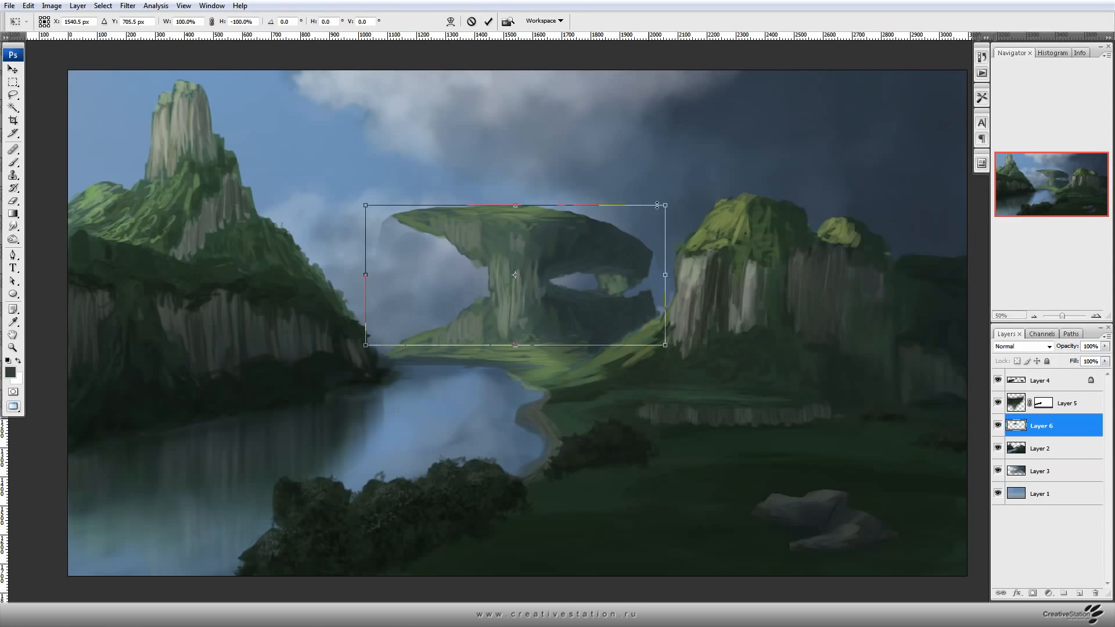
pyautogui.moveTo(604, 325); pyautogui.dragTo(604, 465)
pyautogui.press('Return')
# Apply a vertical Motion Blur to the distant mountain's mirrored copy.
pyautogui.click(127, 5)
pyautogui.moveTo(51, 125)
pyautogui.click(171, 189)
pyautogui.press('Return')
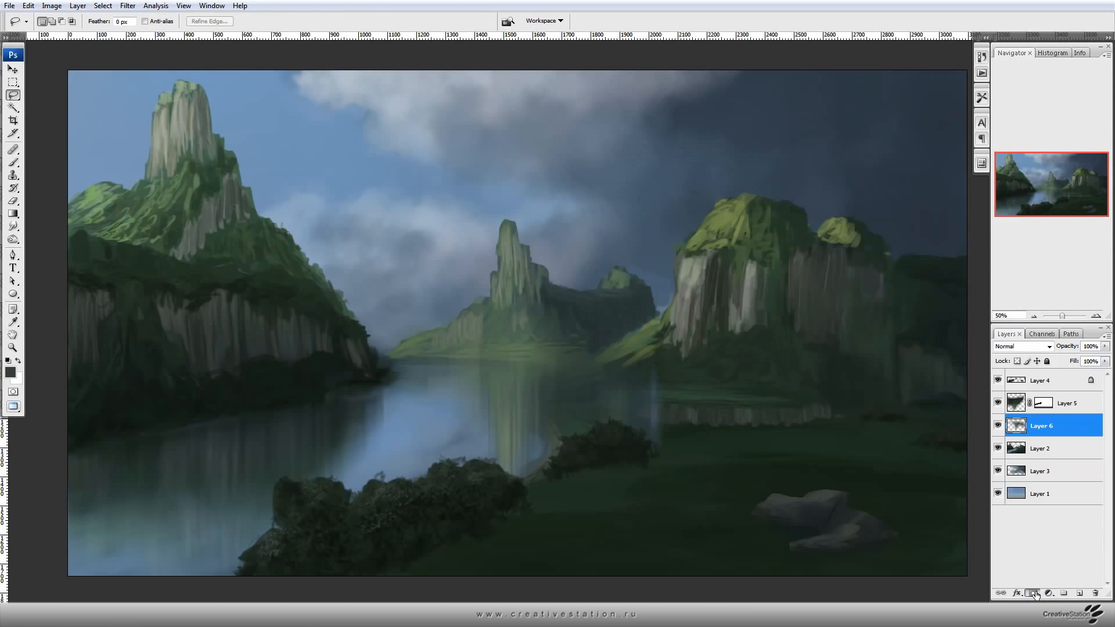
# Add a layer mask to Layer 6 and fade the reflection's lower and right parts with gradients.
pyautogui.click(1034, 593)
pyautogui.press('g')
pyautogui.moveTo(512, 491); pyautogui.dragTo(526, 464)
pyautogui.moveTo(693, 379); pyautogui.dragTo(543, 376)
# Mask the distant reflection where it covers the far meadow and river shore, using a soft black brush reduced to 100 px.
pyautogui.press('b')
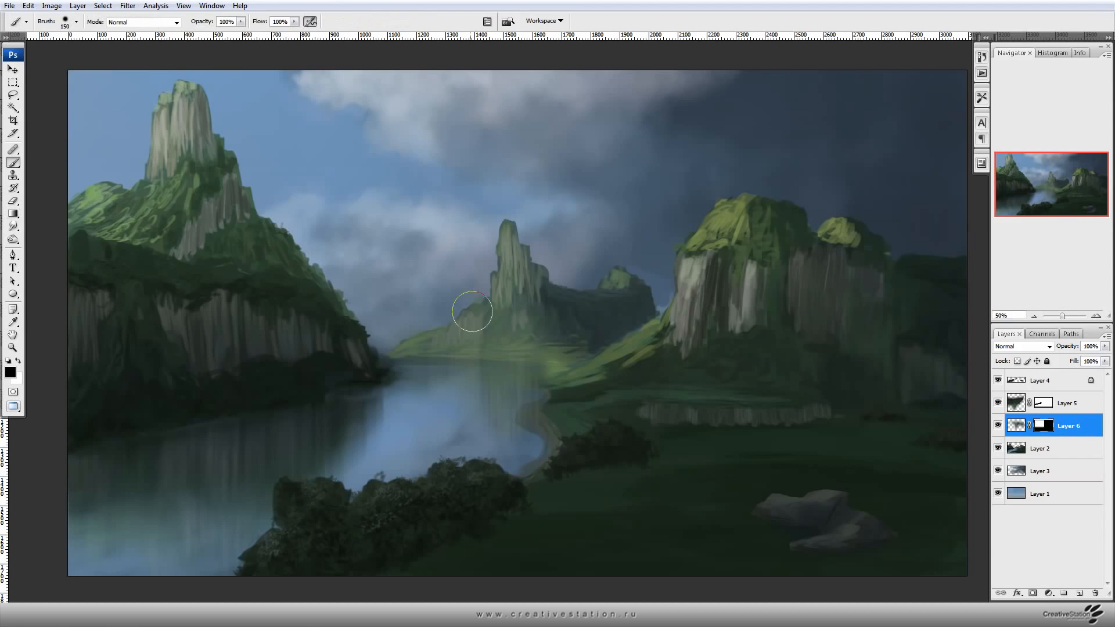
pyautogui.moveTo(530, 352)
pyautogui.mouseDown()
pyautogui.moveTo(538, 432)
pyautogui.moveTo(535, 416)
pyautogui.moveTo(570, 408)
pyautogui.mouseUp()
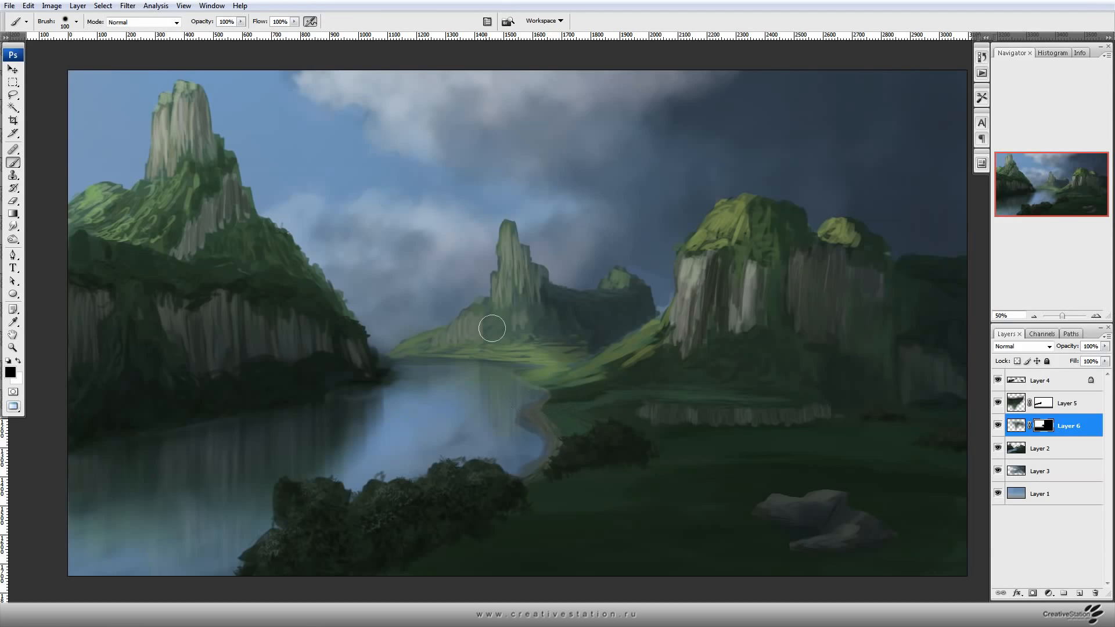
pyautogui.moveTo(682, 445)
pyautogui.mouseDown()
pyautogui.moveTo(633, 406)
pyautogui.moveTo(674, 423)
pyautogui.mouseUp()
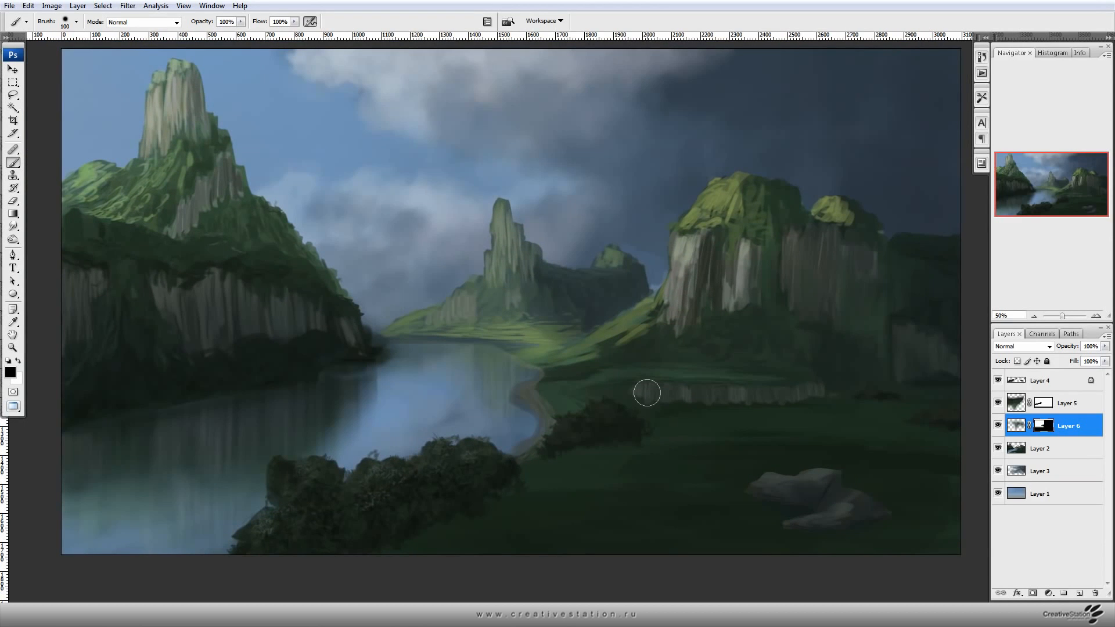
# Paint dark strokes on the left cliff's rock face on Layer 2 with a different brush preset.
pyautogui.click(1061, 450)
pyautogui.press('F5')
pyautogui.click(120, 237)
pyautogui.press('F5')
pyautogui.moveTo(218, 289); pyautogui.dragTo(259, 282)
pyautogui.click(10, 373)
pyautogui.click(70, 339)
pyautogui.press('Return')
pyautogui.press('b')
pyautogui.moveTo(250, 280)
pyautogui.mouseDown()
pyautogui.moveTo(256, 307)
pyautogui.moveTo(260, 276)
pyautogui.moveTo(261, 304)
pyautogui.moveTo(245, 290)
pyautogui.moveTo(252, 331)
pyautogui.moveTo(254, 274)
pyautogui.moveTo(257, 298)
pyautogui.moveTo(254, 280)
pyautogui.moveTo(270, 285)
pyautogui.moveTo(261, 265)
pyautogui.moveTo(267, 312)
pyautogui.mouseUp()
# Darken a colour sampled from the left cliff and paint fine crack details into its rock face.
pyautogui.keyDown('alt'); pyautogui.click(255, 330); pyautogui.keyUp('alt')
pyautogui.click(11, 372)
pyautogui.click(75, 374)
pyautogui.click(312, 244)
pyautogui.press('[')
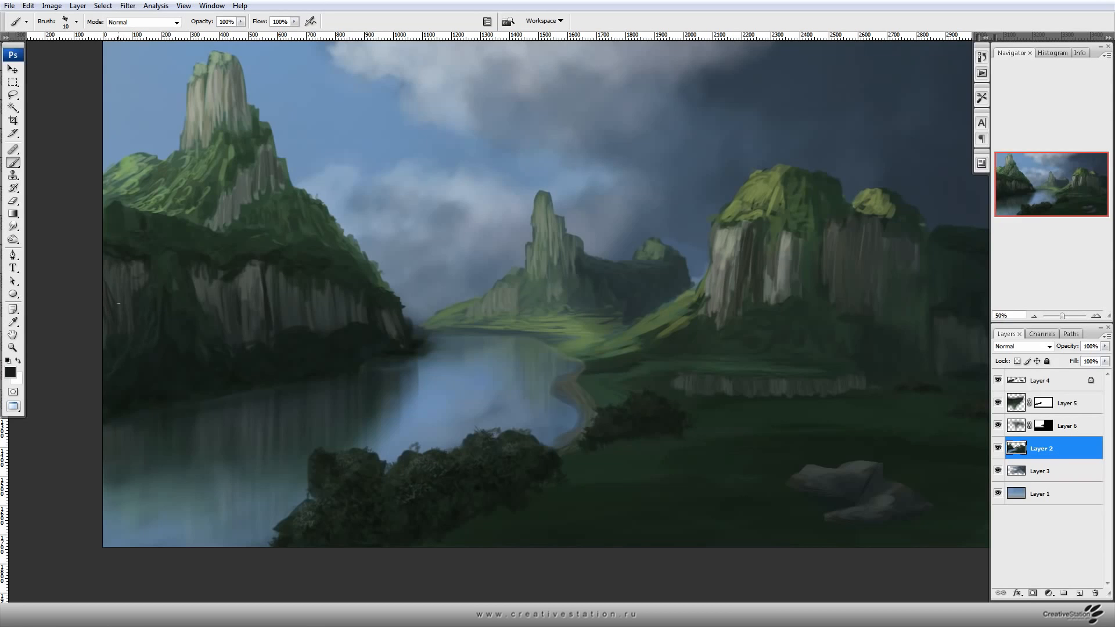
pyautogui.press(']')
pyautogui.moveTo(321, 291); pyautogui.dragTo(324, 318)
pyautogui.moveTo(213, 256); pyautogui.dragTo(239, 270)
# Paint broader dark strokes on the left cliff with a sampled colour and a 20 px brush.
pyautogui.press(']')
pyautogui.press(']')
pyautogui.press(']')
pyautogui.keyDown('alt'); pyautogui.click(134, 279); pyautogui.keyUp('alt')
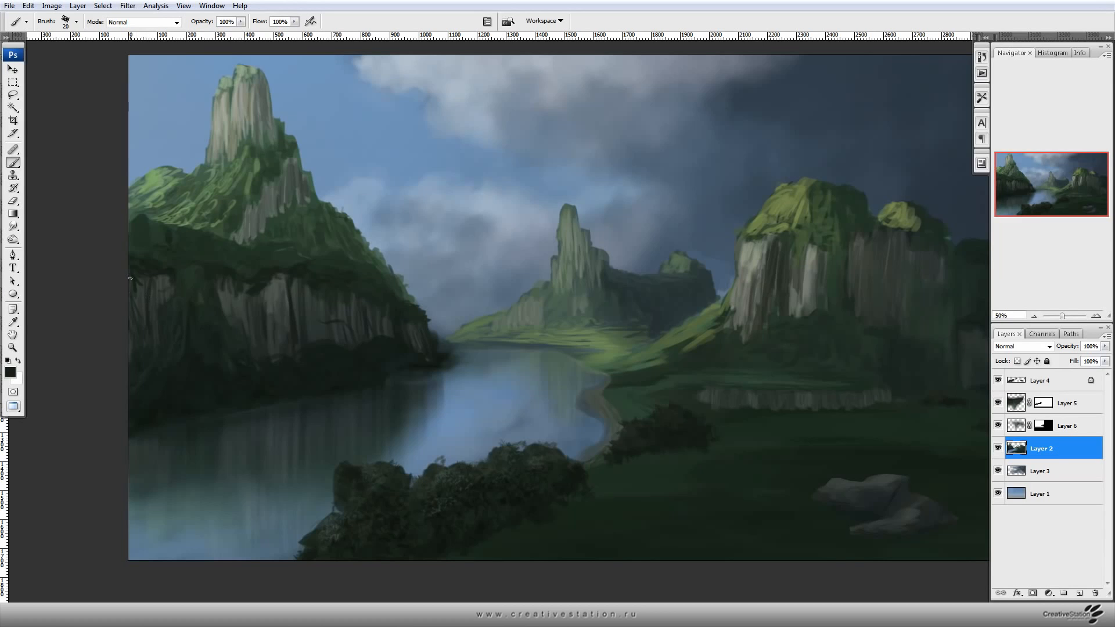
pyautogui.moveTo(273, 308); pyautogui.dragTo(274, 275)
# Try shading the left mountain with a near-black colour and a 35 px soft brush.
pyautogui.click(10, 372)
pyautogui.click(75, 381)
pyautogui.click(323, 243)
pyautogui.press('F5')
pyautogui.click(316, 239)
pyautogui.click(197, 446)
pyautogui.press('F5')
pyautogui.press(']')
pyautogui.press(']')
pyautogui.press(']')
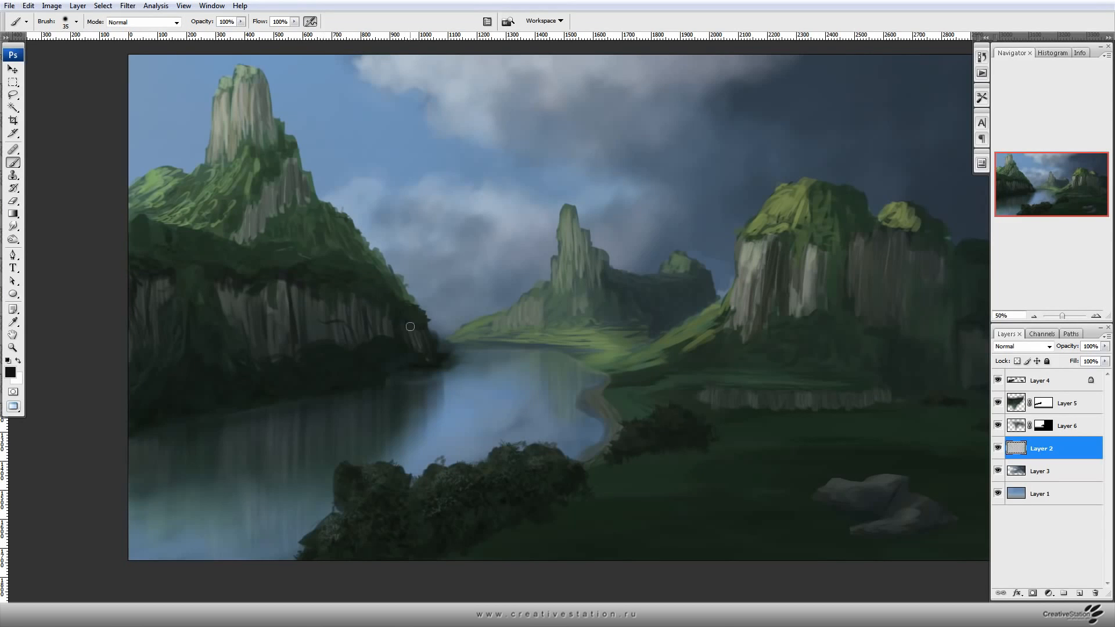
pyautogui.moveTo(264, 189); pyautogui.dragTo(261, 199)
pyautogui.hotkey('ctrl', 'z')
# Choose a slightly different dark shade with a 30 px brush for the left mountain and compare with Layer 5 hidden.
pyautogui.click(10, 373)
pyautogui.click(73, 373)
pyautogui.click(308, 246)
pyautogui.press('[')
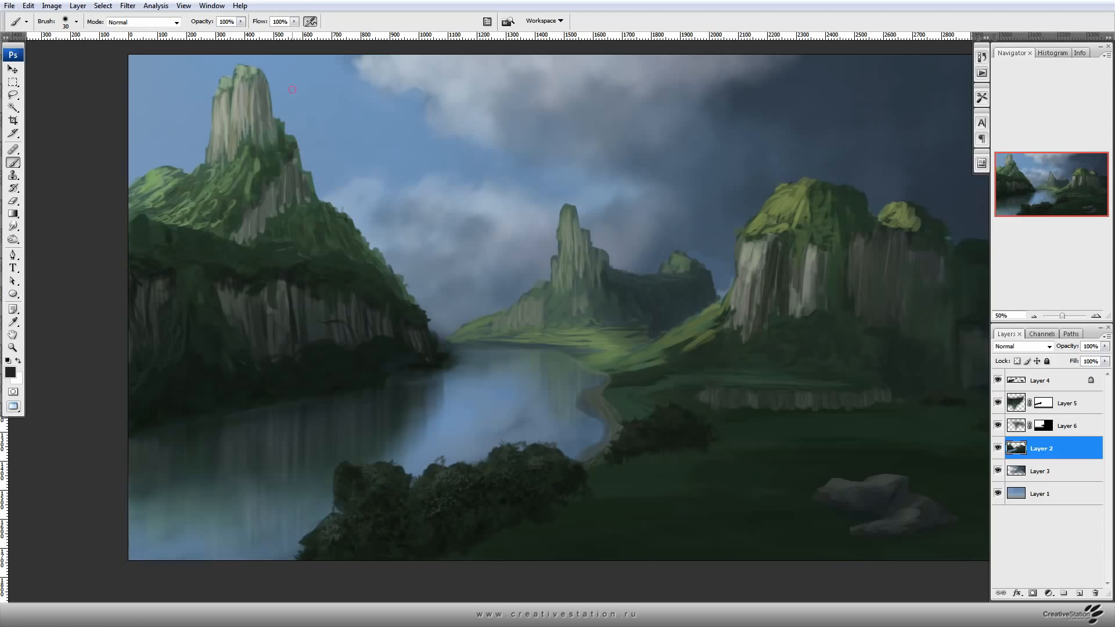
pyautogui.moveTo(752, 430); pyautogui.dragTo(739, 425)
pyautogui.moveTo(383, 249); pyautogui.dragTo(396, 255)
pyautogui.click(998, 404)
pyautogui.click(998, 404)
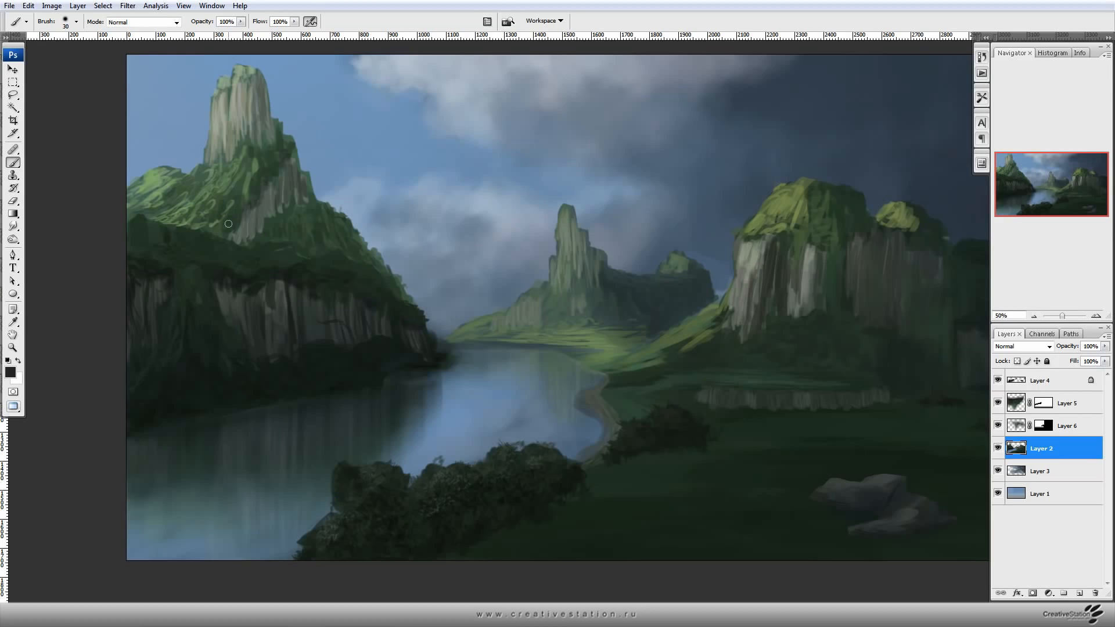
pyautogui.moveTo(781, 414); pyautogui.dragTo(744, 408)
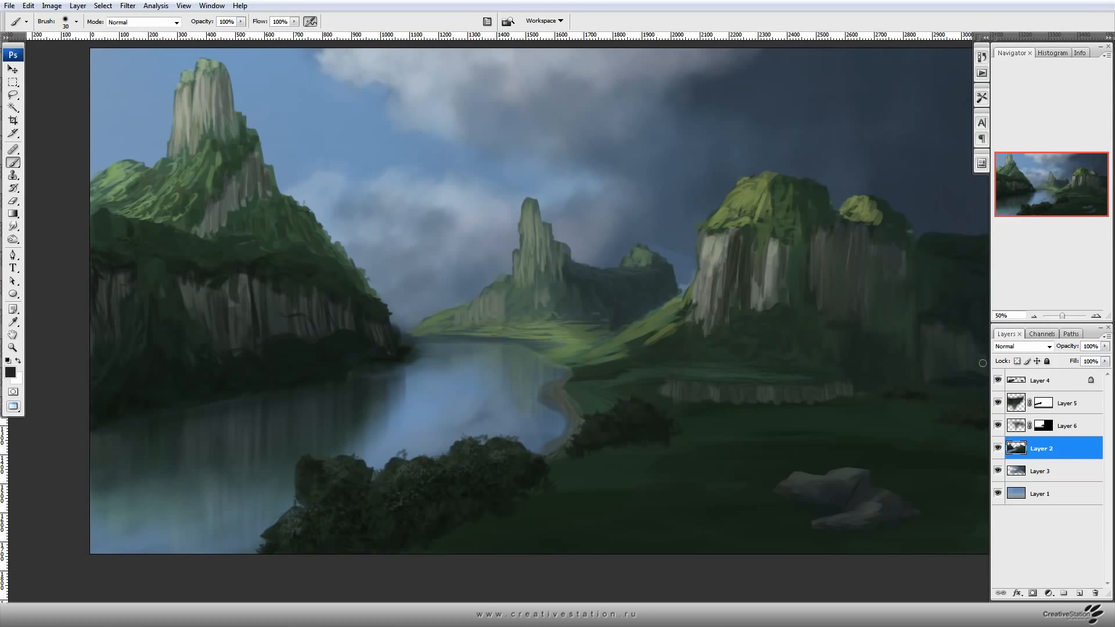
# Choose a textured brush preset at 10 px and a light grey based on the distant spire's rock colour.
pyautogui.press('F5')
pyautogui.click(144, 237)
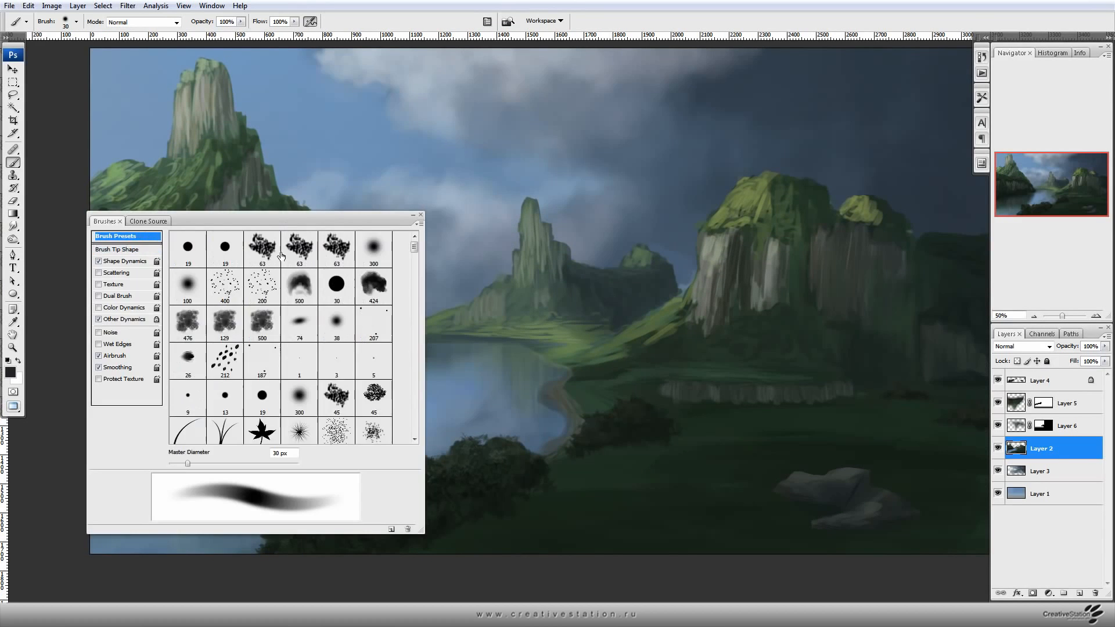
pyautogui.click(297, 255)
pyautogui.press('F5')
pyautogui.keyDown('alt'); pyautogui.click(528, 218); pyautogui.keyUp('alt')
pyautogui.click(10, 372)
pyautogui.click(219, 355)
pyautogui.click(70, 302)
pyautogui.click(326, 242)
pyautogui.press('[')
pyautogui.press('[')
pyautogui.press('[')
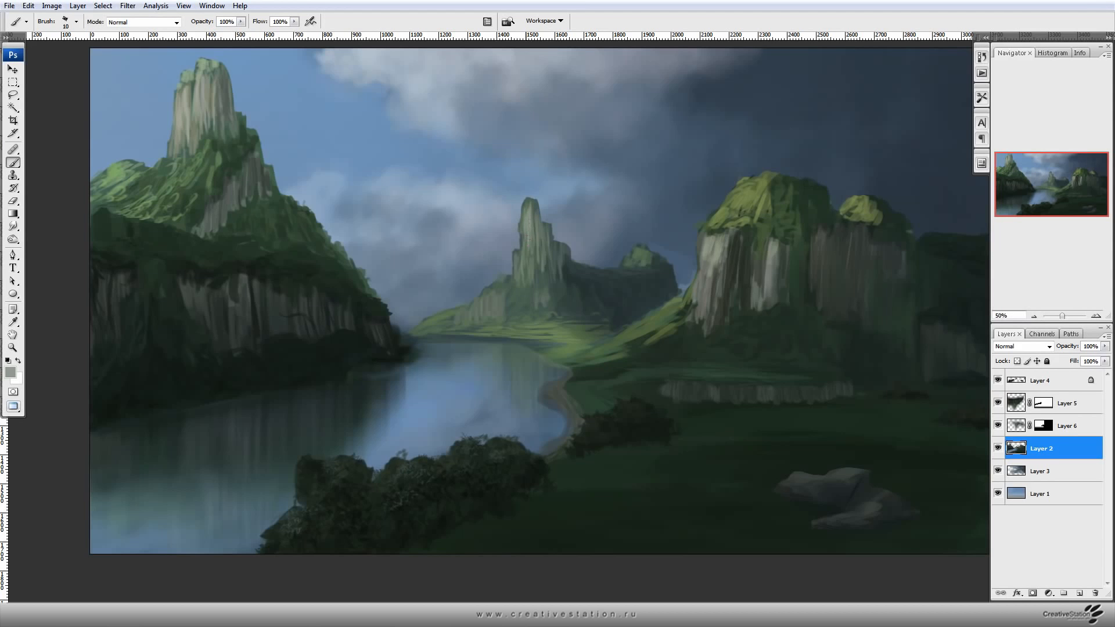
pyautogui.moveTo(783, 297); pyautogui.dragTo(550, 314)
# Paint vertical grey rock streaks on the right cliff below its small rounded top with a 25 px brush.
pyautogui.keyDown('alt'); pyautogui.click(545, 304); pyautogui.keyUp('alt')
pyautogui.press(']')
pyautogui.press(']')
pyautogui.press(']')
pyautogui.moveTo(622, 248); pyautogui.dragTo(611, 314)
pyautogui.moveTo(625, 240); pyautogui.dragTo(609, 314)
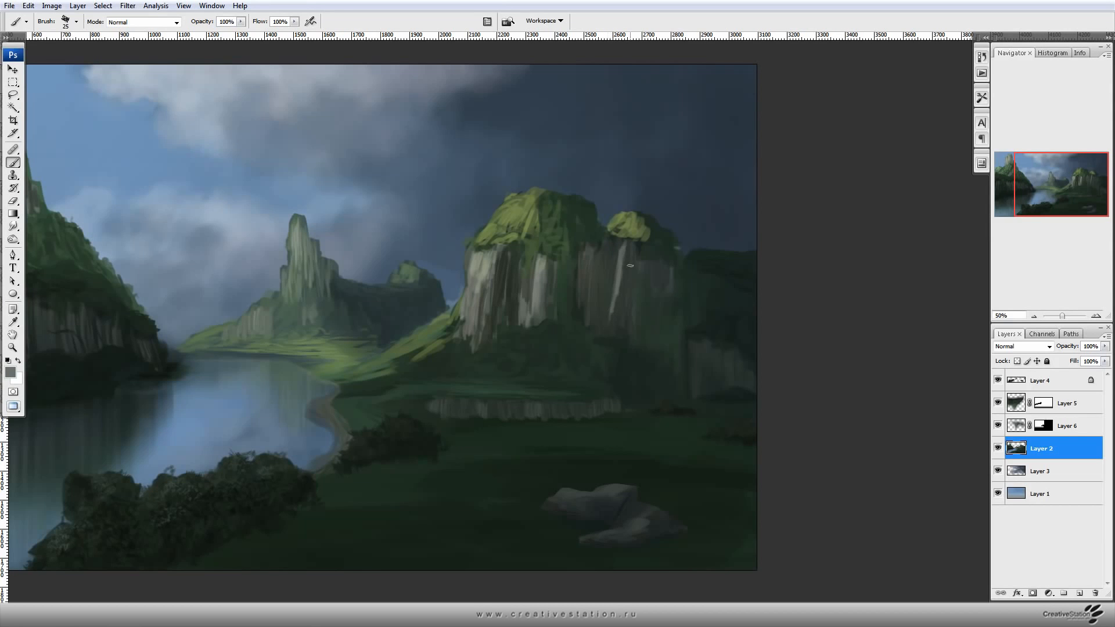
pyautogui.moveTo(622, 242); pyautogui.dragTo(610, 278)
pyautogui.keyDown('alt'); pyautogui.click(613, 256); pyautogui.keyUp('alt')
# Touch up the distant spire with sampled rock tones at 15 px and trim the mountain's outline with a smaller eraser.
pyautogui.hscroll(-5, 637, 401)
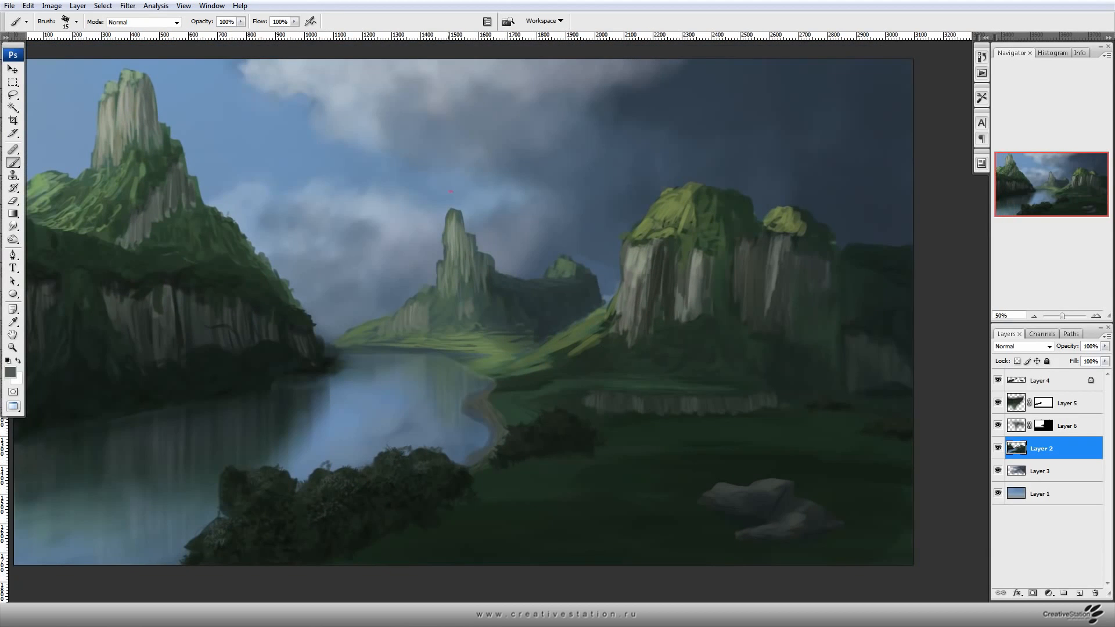
pyautogui.keyDown('alt'); pyautogui.click(452, 234); pyautogui.keyUp('alt')
pyautogui.keyDown('alt'); pyautogui.click(448, 236); pyautogui.keyUp('alt')
pyautogui.moveTo(407, 249); pyautogui.dragTo(465, 257)
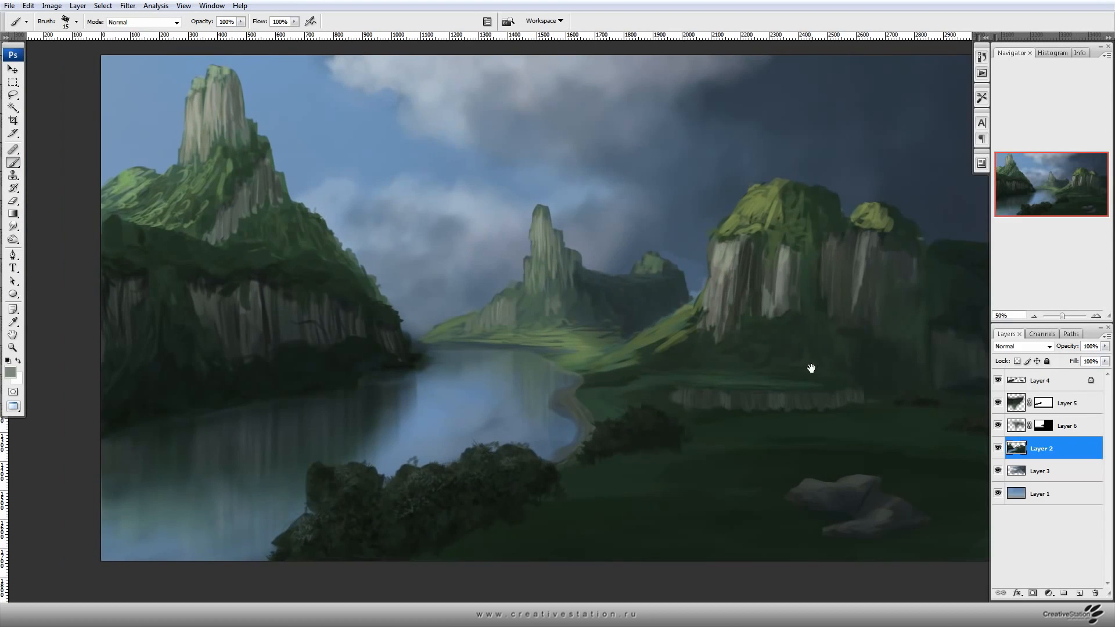
pyautogui.moveTo(603, 267); pyautogui.dragTo(568, 283)
pyautogui.press('e')
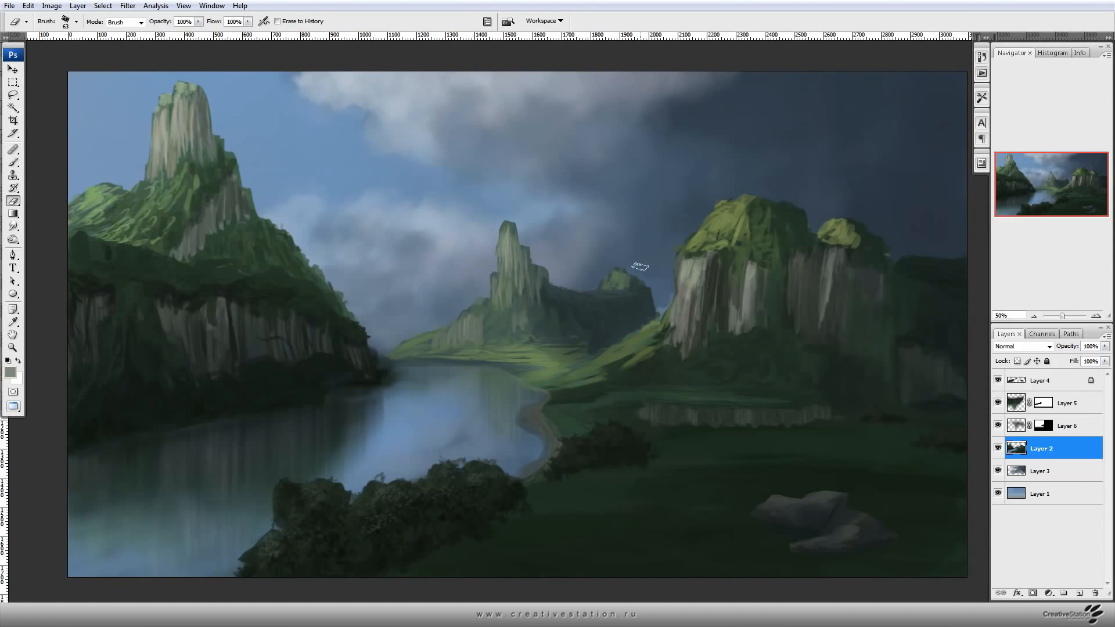
pyautogui.press('[')
pyautogui.press('[')
pyautogui.press('[')
pyautogui.press('b')
# Paint a thin strip of far shoreline between the left cliff and the distant meadow using adjusted colours sampled there.
pyautogui.keyDown('alt'); pyautogui.click(382, 346); pyautogui.keyUp('alt')
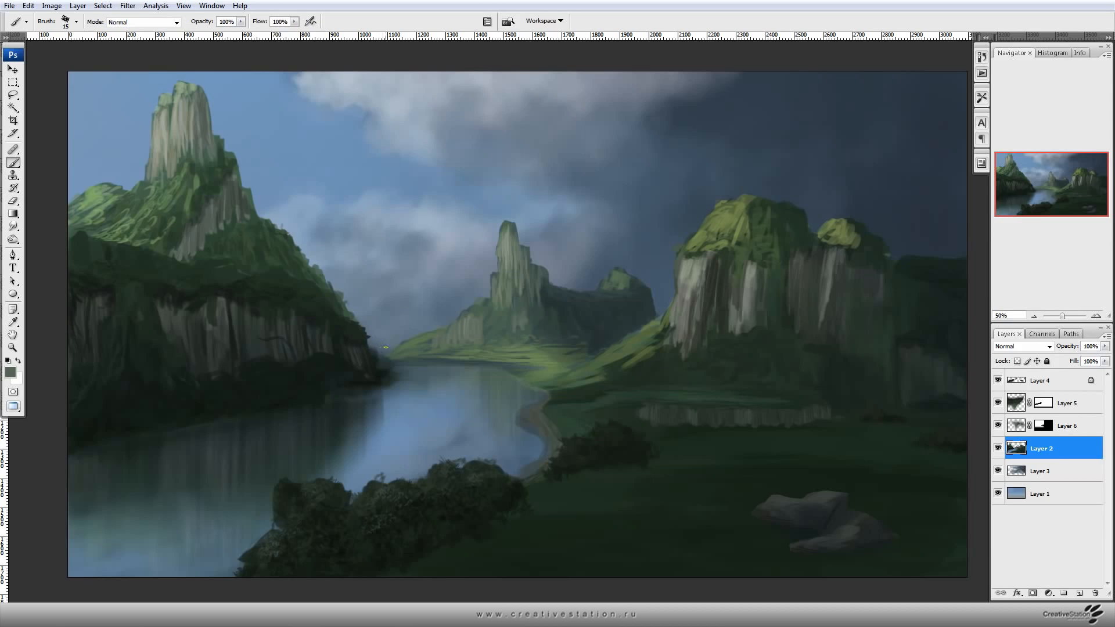
pyautogui.keyDown('alt'); pyautogui.click(389, 344); pyautogui.keyUp('alt')
pyautogui.click(10, 372)
pyautogui.moveTo(102, 326); pyautogui.dragTo(94, 345)
pyautogui.moveTo(221, 313); pyautogui.dragTo(220, 338)
pyautogui.click(324, 243)
pyautogui.keyDown('alt'); pyautogui.click(388, 345); pyautogui.keyUp('alt')
pyautogui.keyDown('alt'); pyautogui.click(376, 367); pyautogui.keyUp('alt')
pyautogui.moveTo(340, 348); pyautogui.dragTo(395, 330)
# Add a new layer above Layer 4 and choose a soft brush with a pale grey-blue based on the water.
pyautogui.click(1070, 381)
pyautogui.click(1080, 593)
pyautogui.press('F5')
pyautogui.click(192, 291)
pyautogui.press('F5')
pyautogui.keyDown('alt'); pyautogui.click(438, 392); pyautogui.keyUp('alt')
pyautogui.click(11, 373)
pyautogui.click(71, 288)
pyautogui.click(79, 289)
pyautogui.click(325, 243)
# Paint faint mist along the river's far shore with a 150 px soft brush at 20% flow.
pyautogui.moveTo(433, 337); pyautogui.dragTo(581, 343)
pyautogui.hotkey('ctrl', 'z')
pyautogui.press('[')
pyautogui.press('[')
pyautogui.press('[')
pyautogui.press('[')
pyautogui.moveTo(439, 341); pyautogui.dragTo(614, 343)
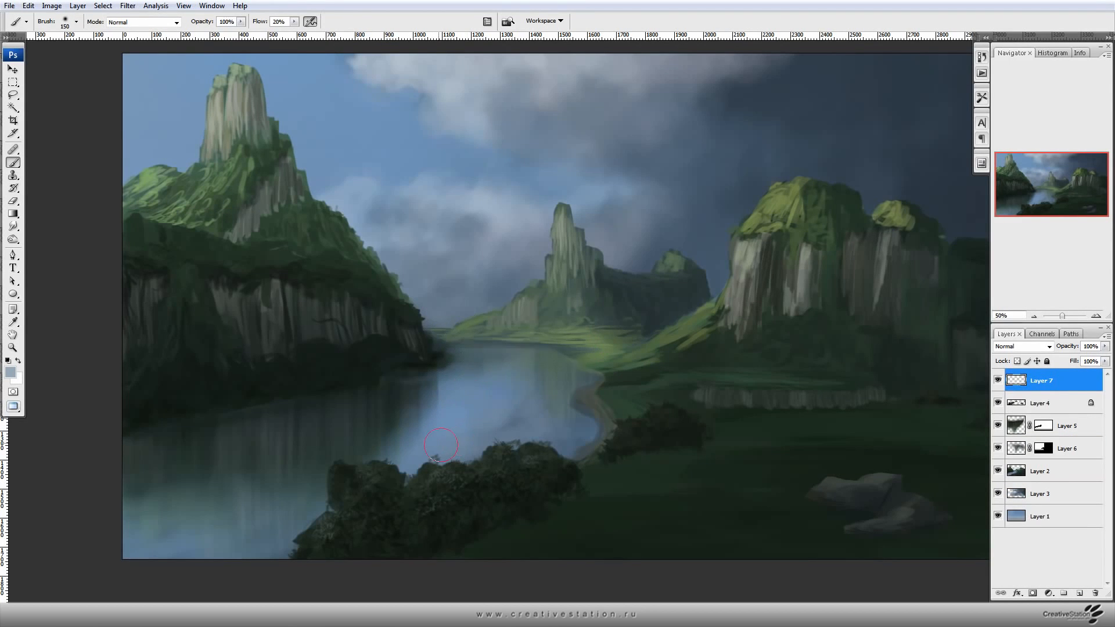
# Paint faint mist over the dark meadow beside the river with a 300 px soft brush at 20% flow.
pyautogui.press(']')
pyautogui.press(']')
pyautogui.press(']')
pyautogui.press(']')
pyautogui.press(']')
pyautogui.press(']')
pyautogui.press(']')
pyautogui.press('[')
pyautogui.press('[')
pyautogui.press('[')
pyautogui.moveTo(786, 439); pyautogui.dragTo(740, 453)
pyautogui.hotkey('ctrl', '-')
pyautogui.moveTo(839, 392); pyautogui.dragTo(822, 416)
pyautogui.hotkey('ctrl', '-')
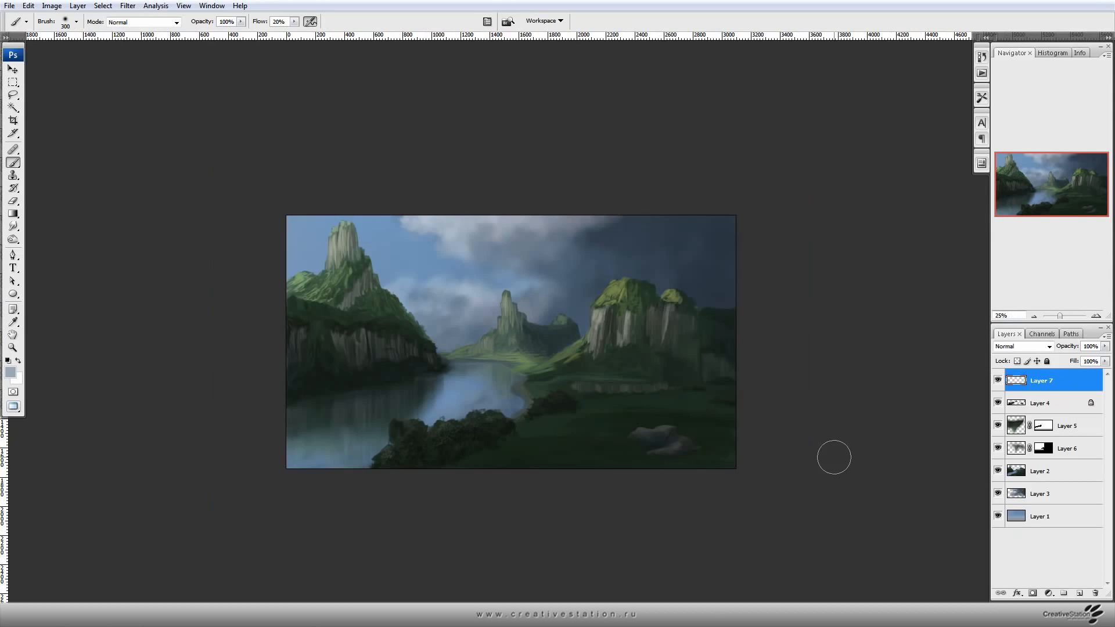
# Flip the canvas horizontally to work on the mirrored painting.
pyautogui.click(51, 6)
pyautogui.moveTo(70, 117)
pyautogui.click(149, 173)
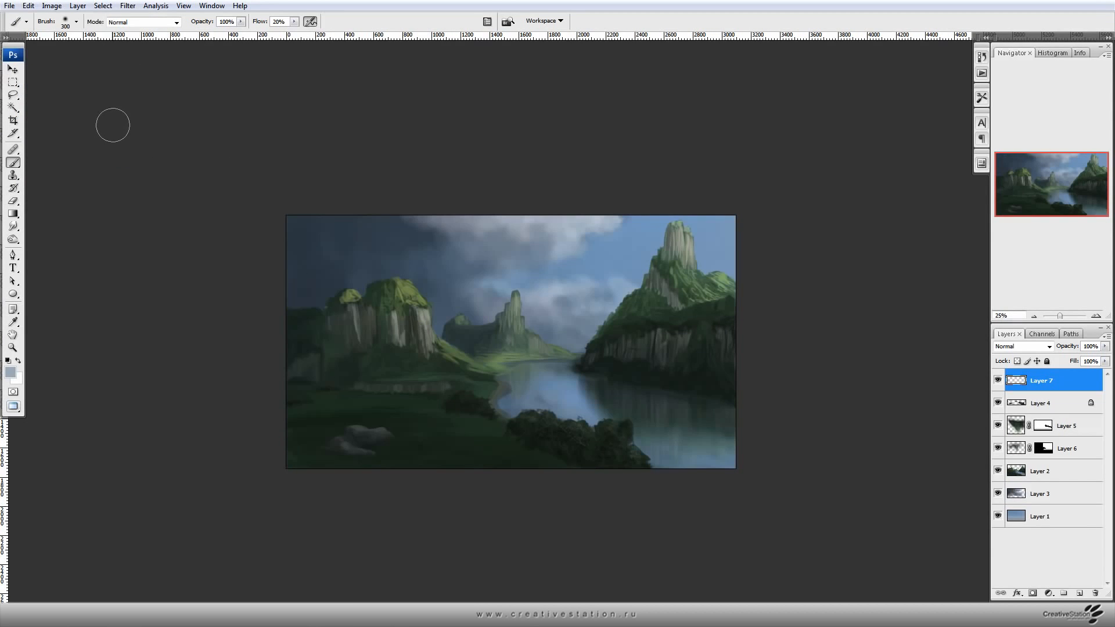
pyautogui.hotkey('ctrl', '+')
pyautogui.hotkey('ctrl', '+')
# Fill out the distant hill's outline beside the grassy cliff in sampled tones with a textured brush at 25 px and 100% flow.
pyautogui.rightClick(354, 180)
pyautogui.doubleClick(383, 251)
pyautogui.keyDown('alt'); pyautogui.click(378, 330); pyautogui.keyUp('alt')
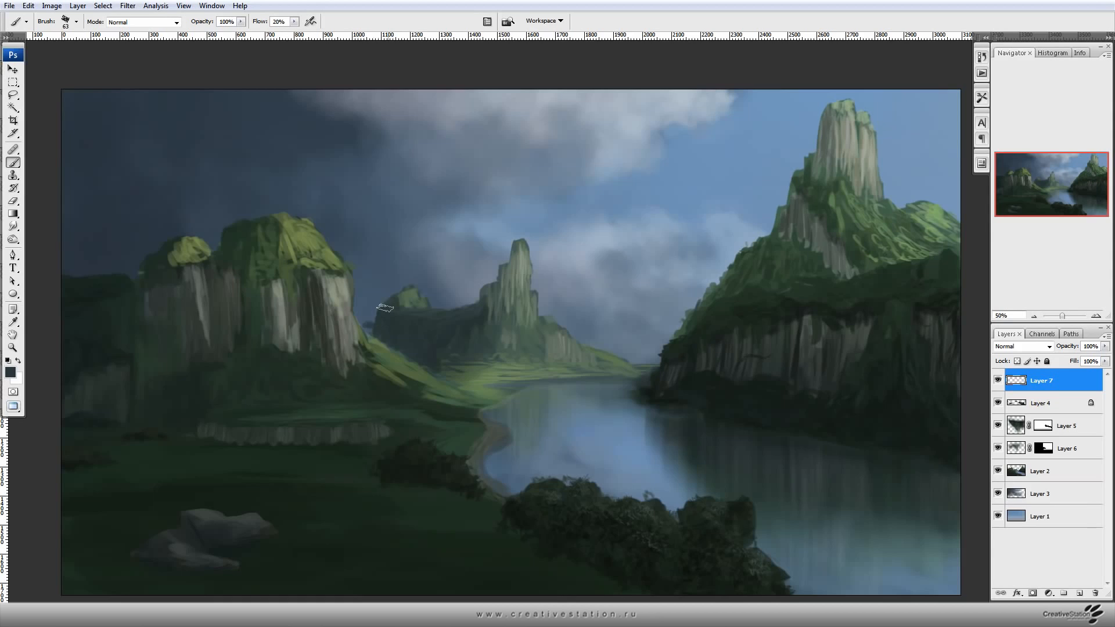
pyautogui.moveTo(260, 24); pyautogui.dragTo(326, 36)
pyautogui.press('[')
pyautogui.press('[')
pyautogui.press('[')
pyautogui.moveTo(366, 327); pyautogui.dragTo(375, 326)
pyautogui.moveTo(376, 314); pyautogui.dragTo(390, 299)
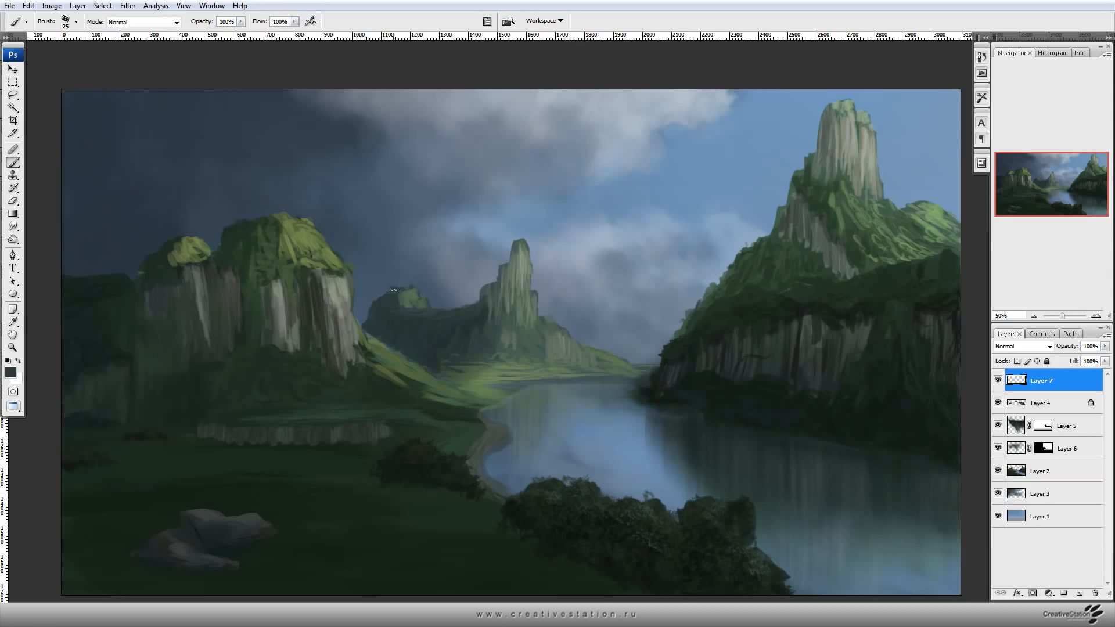
pyautogui.keyDown('alt'); pyautogui.click(394, 302); pyautogui.keyUp('alt')
# Try to copy a lassoed part of the distant hill from Layer 2 onto a new layer.
pyautogui.press('l')
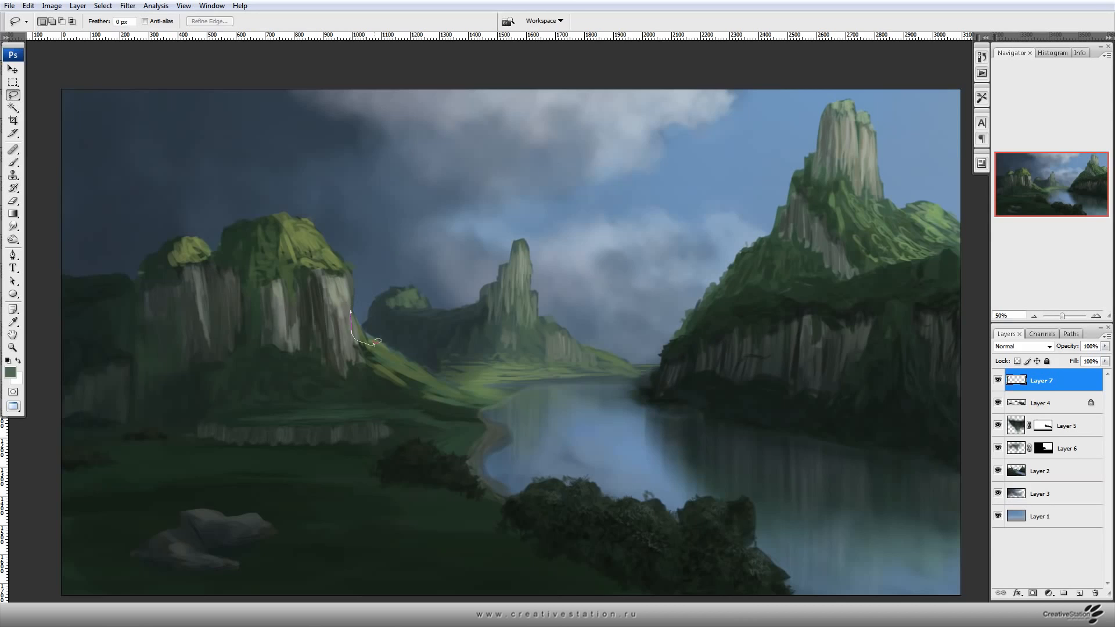
pyautogui.click(1068, 472)
pyautogui.hotkey('ctrl', 'j')
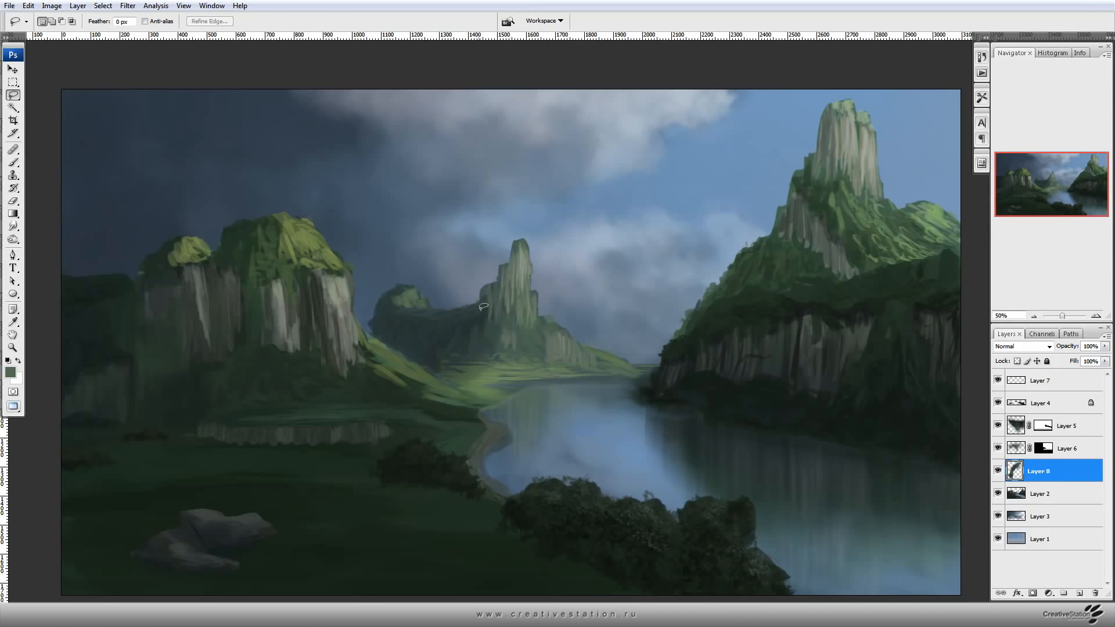
pyautogui.press('v')
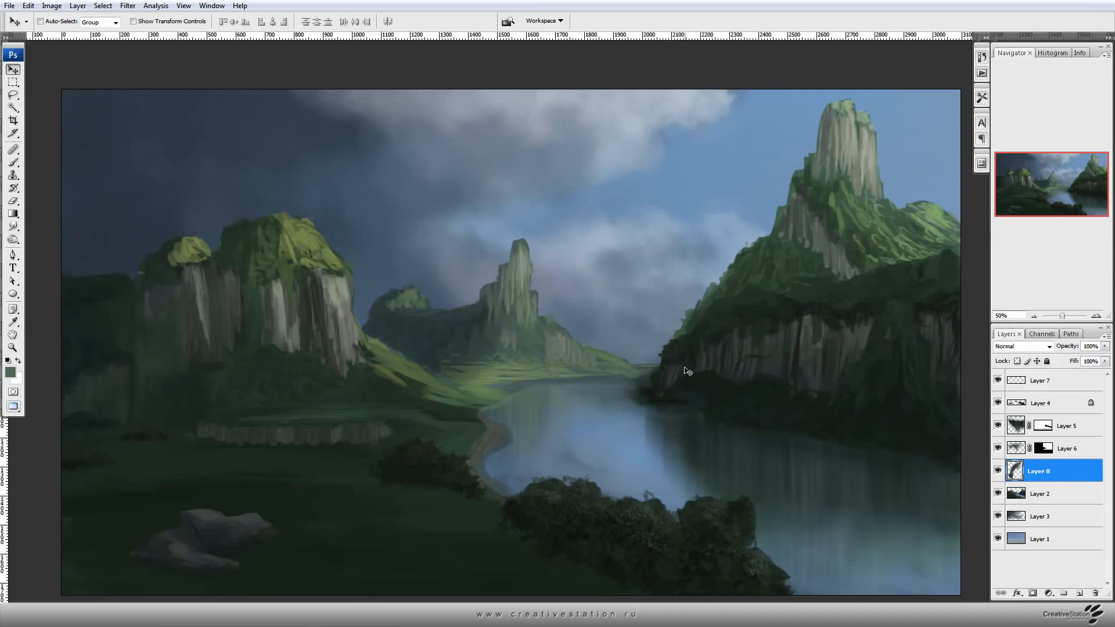
pyautogui.hotkey('ctrl', 'z')
# Touch up the distant hill and reshape the dark hilltop behind the grassy cliff on Layer 2 with the eraser and a 30 px brush.
pyautogui.press('b')
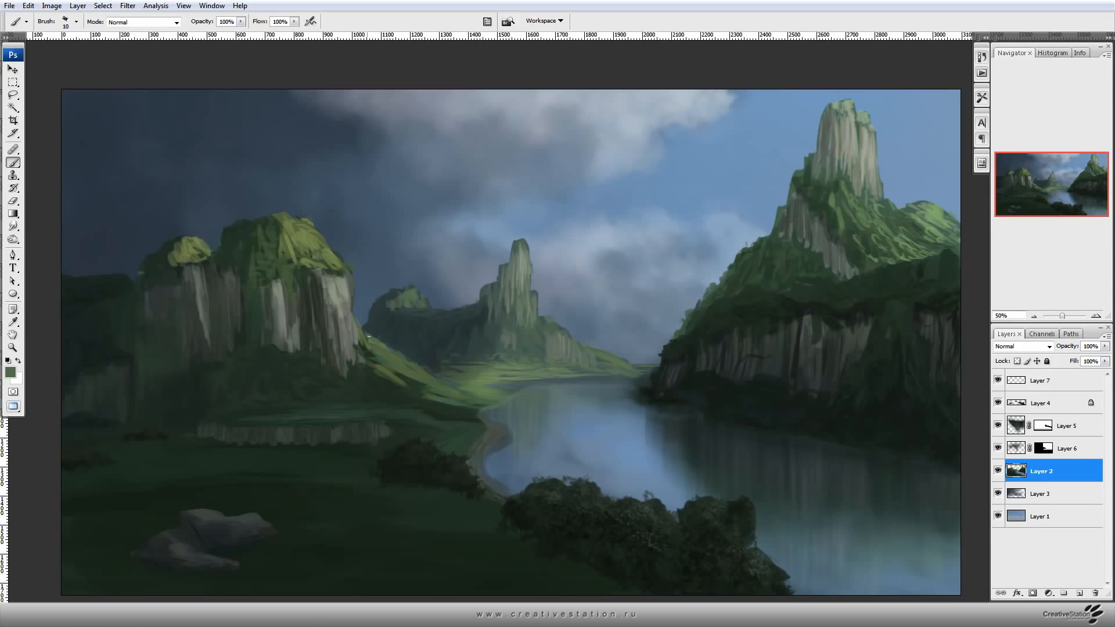
pyautogui.press('e')
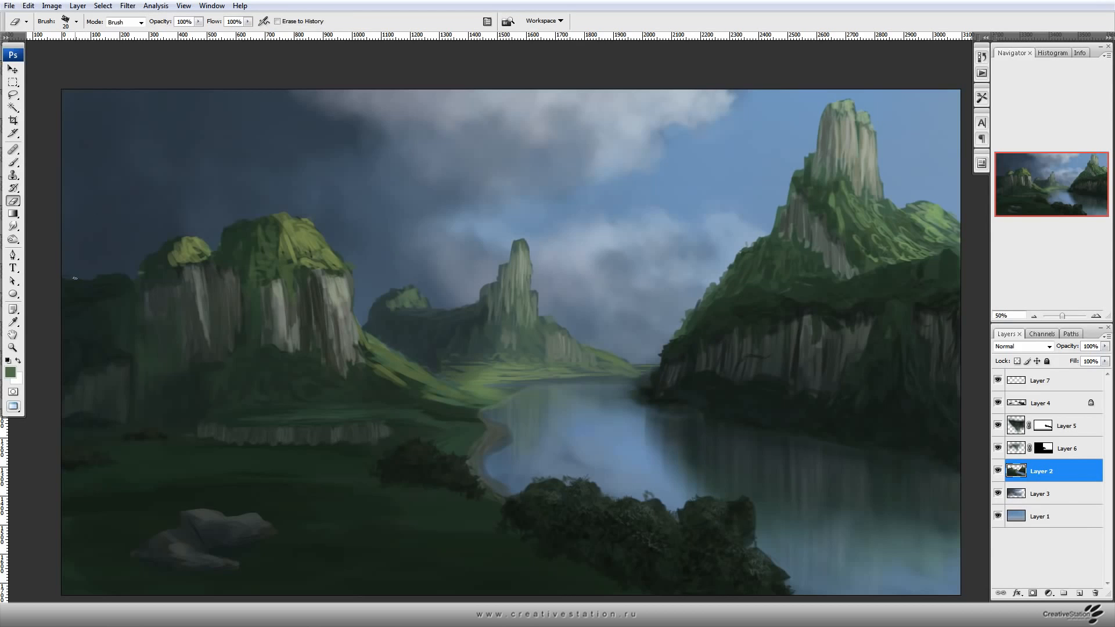
pyautogui.press('b')
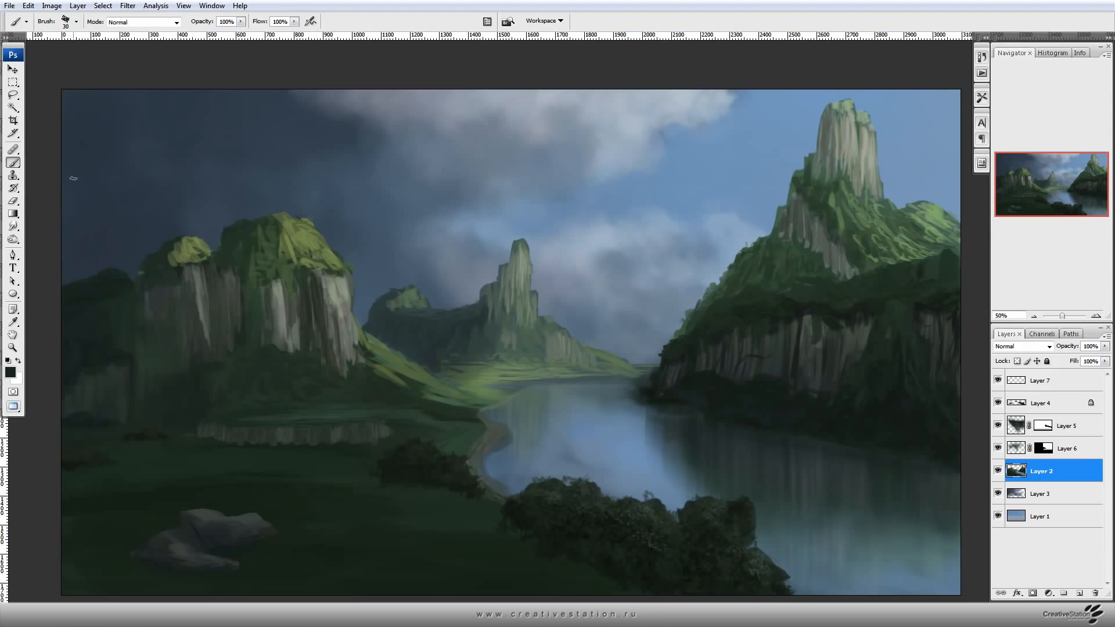
pyautogui.keyDown('alt'); pyautogui.click(116, 280); pyautogui.keyUp('alt')
# Flip the canvas horizontally back to its original orientation.
pyautogui.click(52, 6)
pyautogui.moveTo(34, 122)
pyautogui.click(162, 169)
# Flip the canvas vertically to check the composition and undo the flip.
pyautogui.click(51, 5)
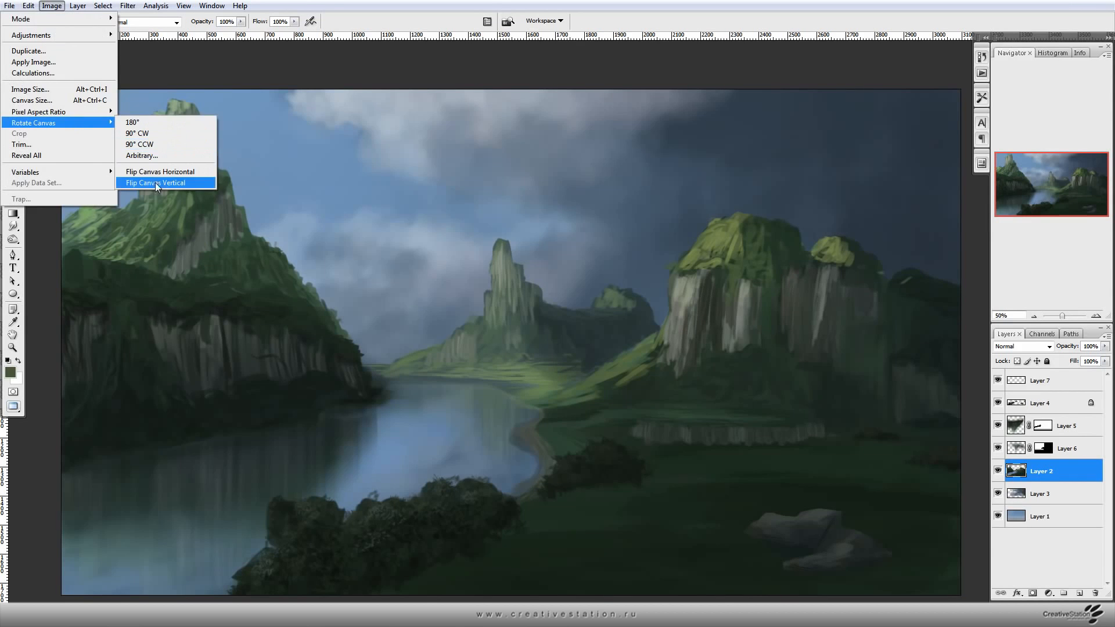
pyautogui.click(156, 184)
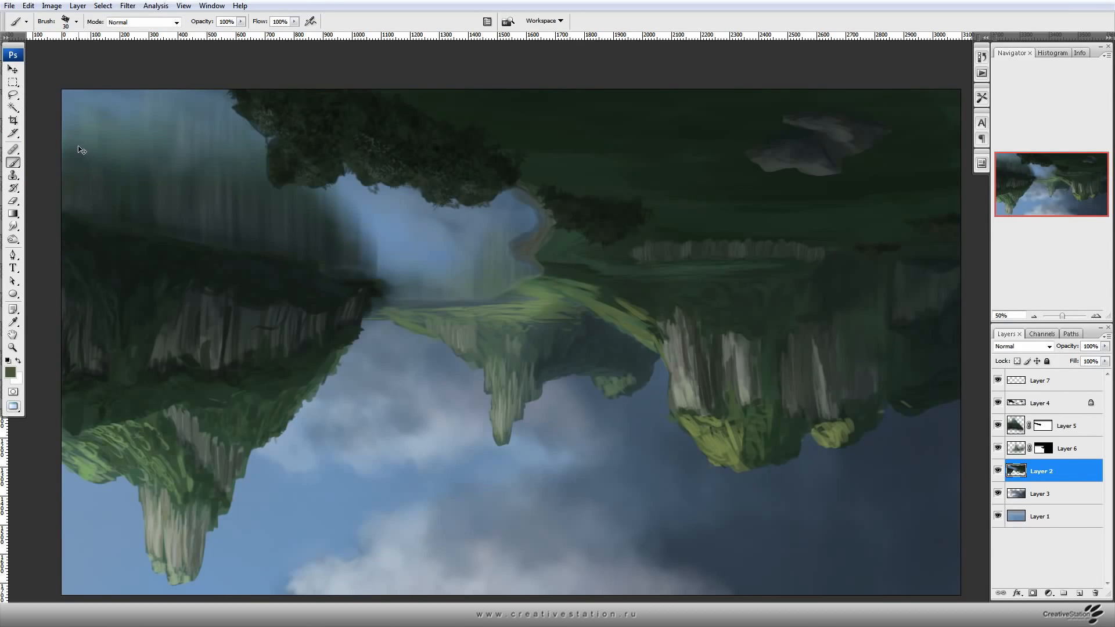
pyautogui.hotkey('ctrl', 'z')
# On Layer 5's mask, set up a flat scattered 19 px brush with 8% roundness, 37% hardness and 980% spacing.
pyautogui.click(1042, 427)
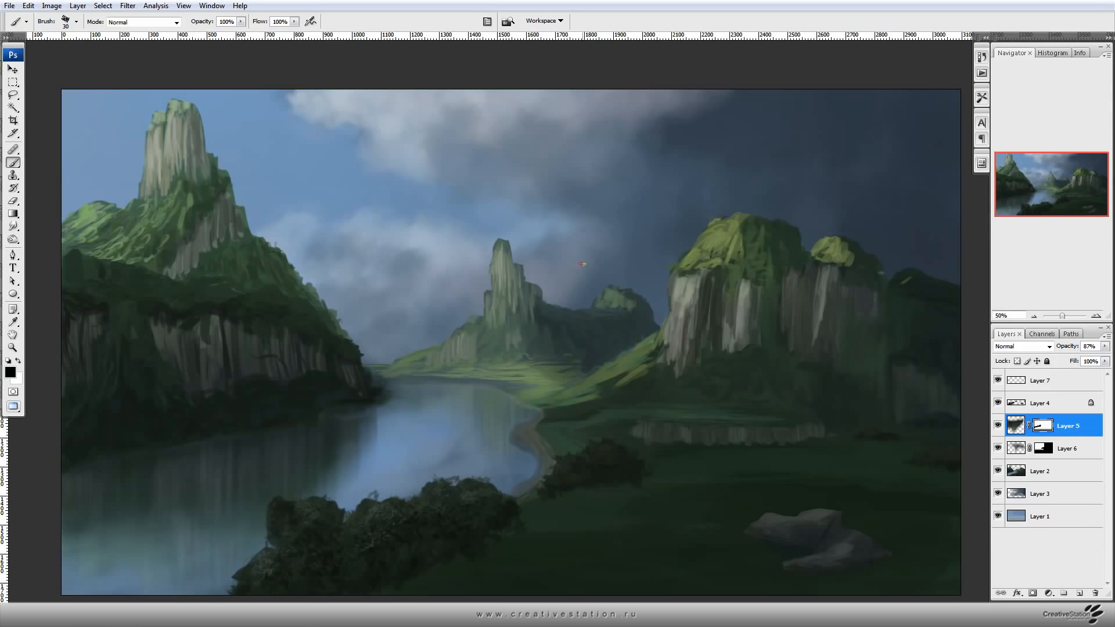
pyautogui.press('F5')
pyautogui.moveTo(416, 256); pyautogui.dragTo(415, 243)
pyautogui.click(188, 249)
pyautogui.click(119, 250)
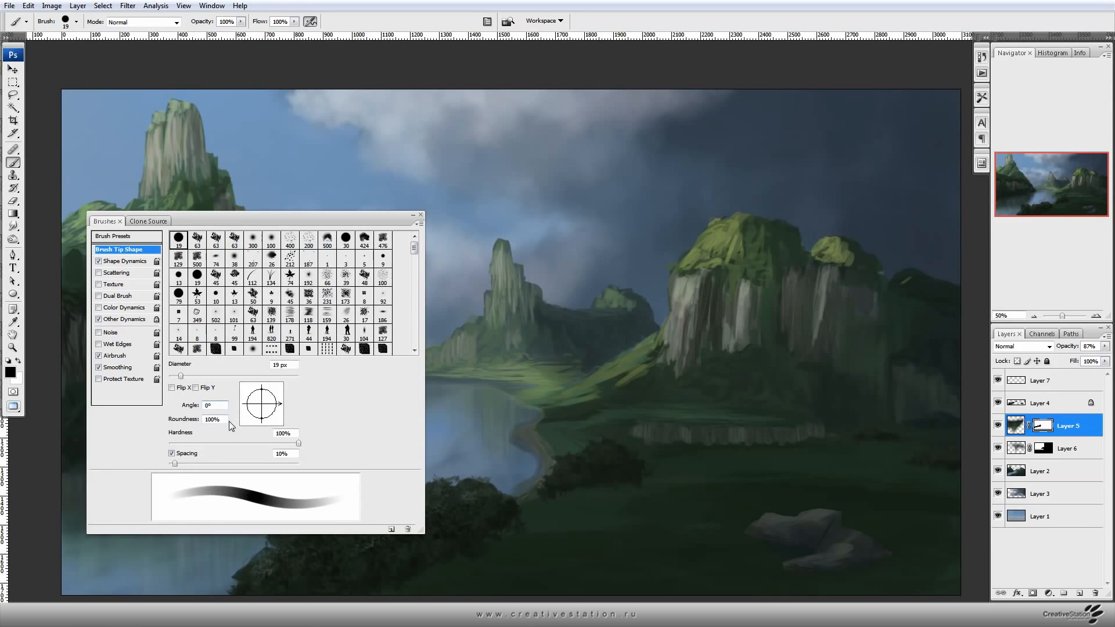
pyautogui.moveTo(262, 391); pyautogui.dragTo(263, 403)
pyautogui.moveTo(176, 463); pyautogui.dragTo(294, 462)
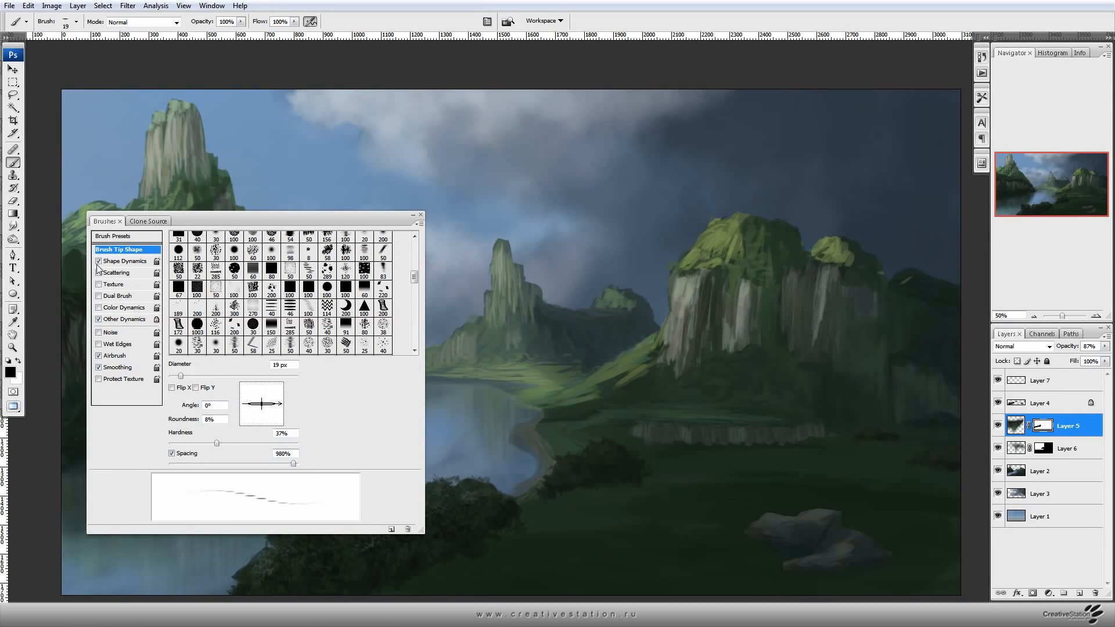
pyautogui.click(121, 273)
pyautogui.moveTo(235, 244); pyautogui.dragTo(231, 243)
pyautogui.press('F5')
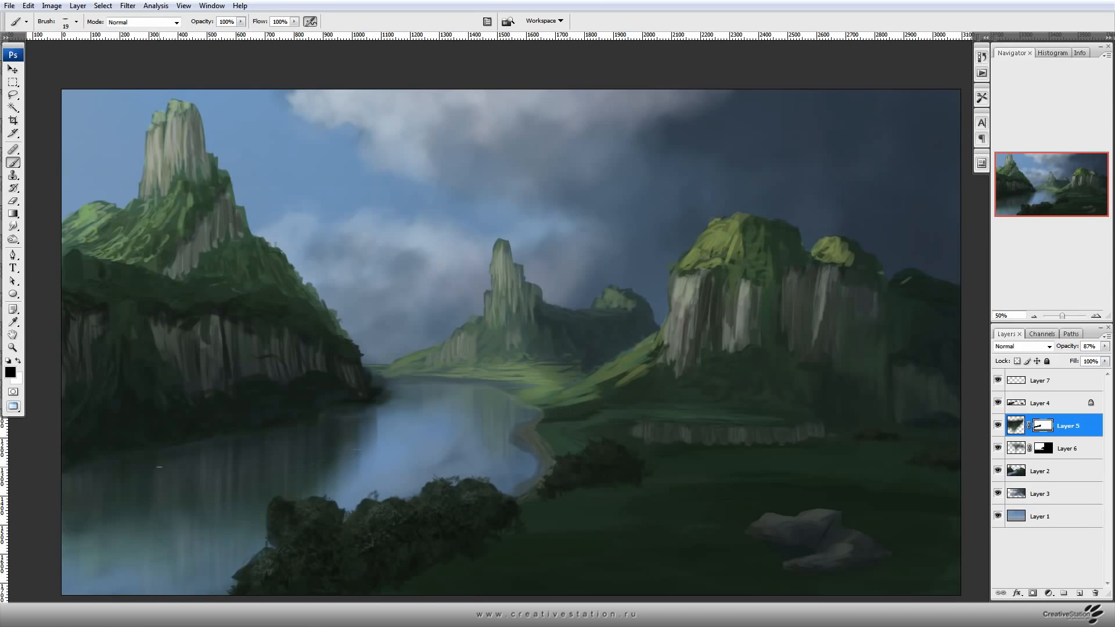
# Dab faint horizontal ripples across the river on the masks of Layers 5 and 6 with the flat 40 px brush at 20% and 81% flow.
pyautogui.press('F5')
pyautogui.click(119, 249)
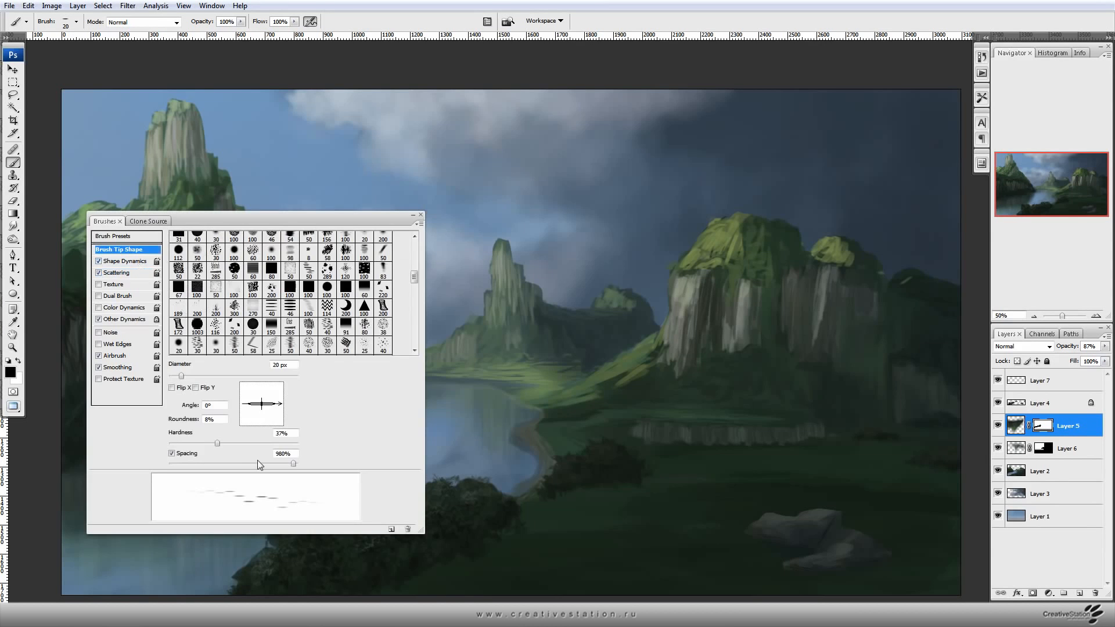
pyautogui.press('F5')
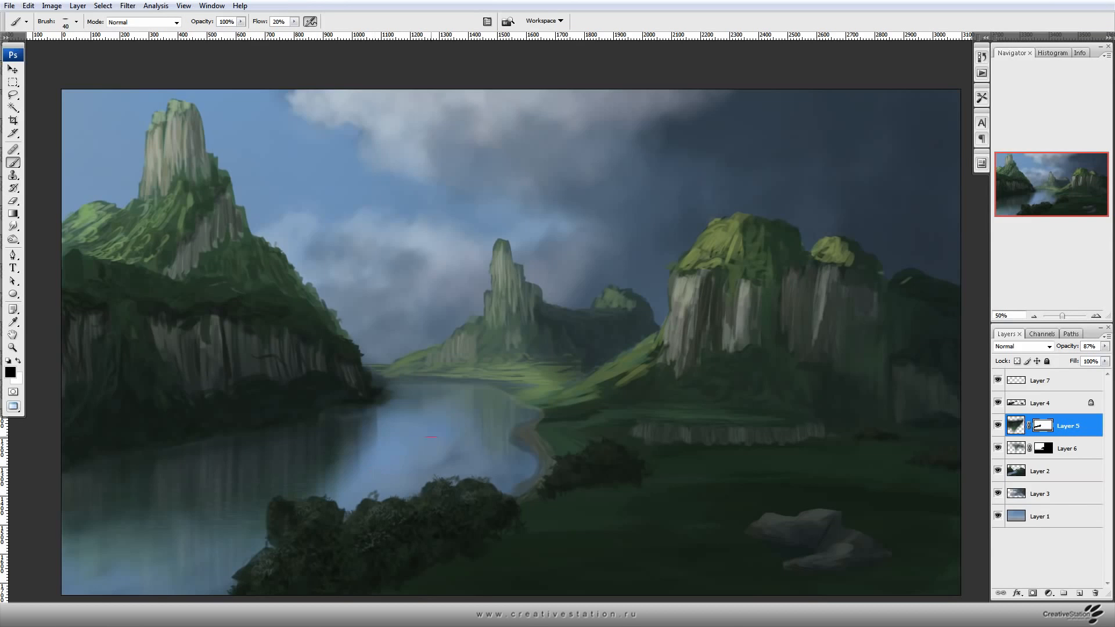
pyautogui.moveTo(201, 478); pyautogui.dragTo(204, 478)
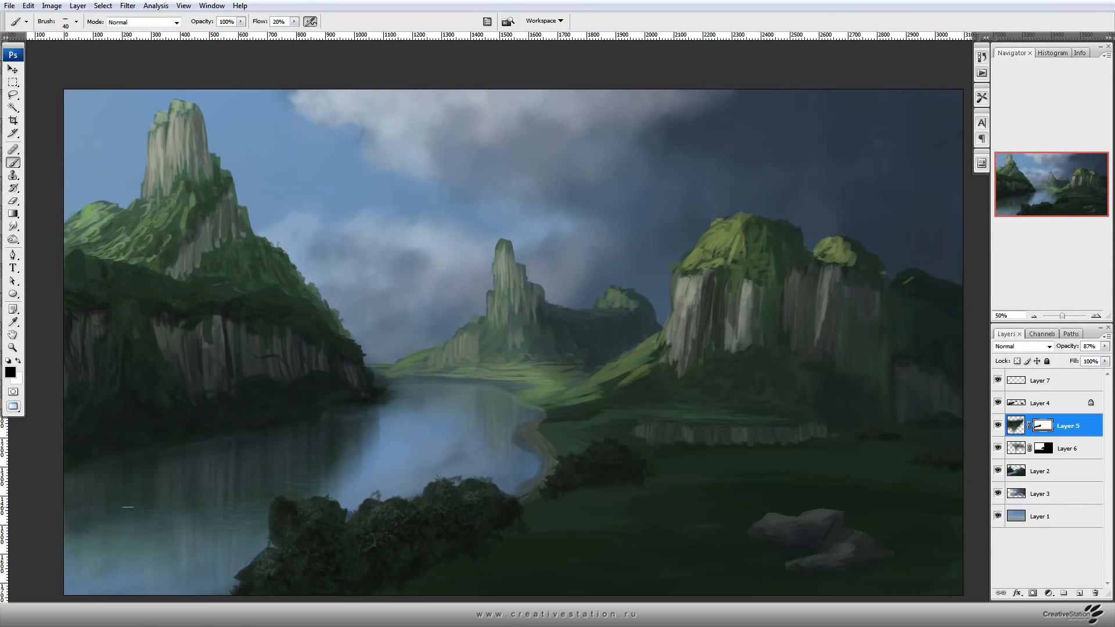
pyautogui.click(1045, 443)
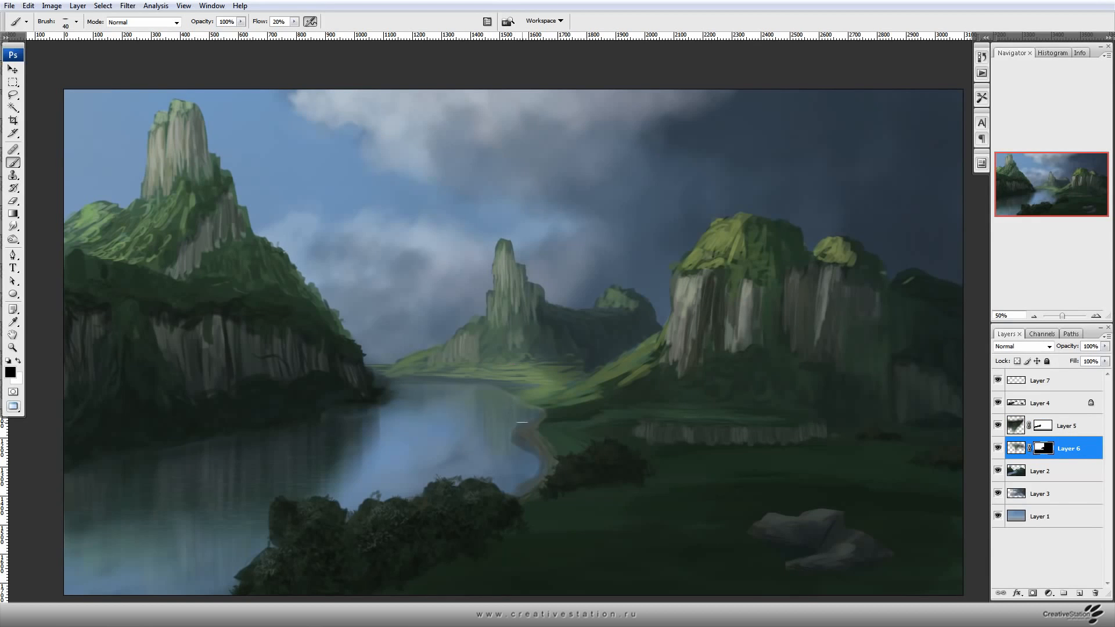
pyautogui.hotkey('shift', '8')
pyautogui.hotkey('shift', '1')
# Select Layer 7 and switch to the hard round 19 px brush at 100% flow.
pyautogui.click(1057, 382)
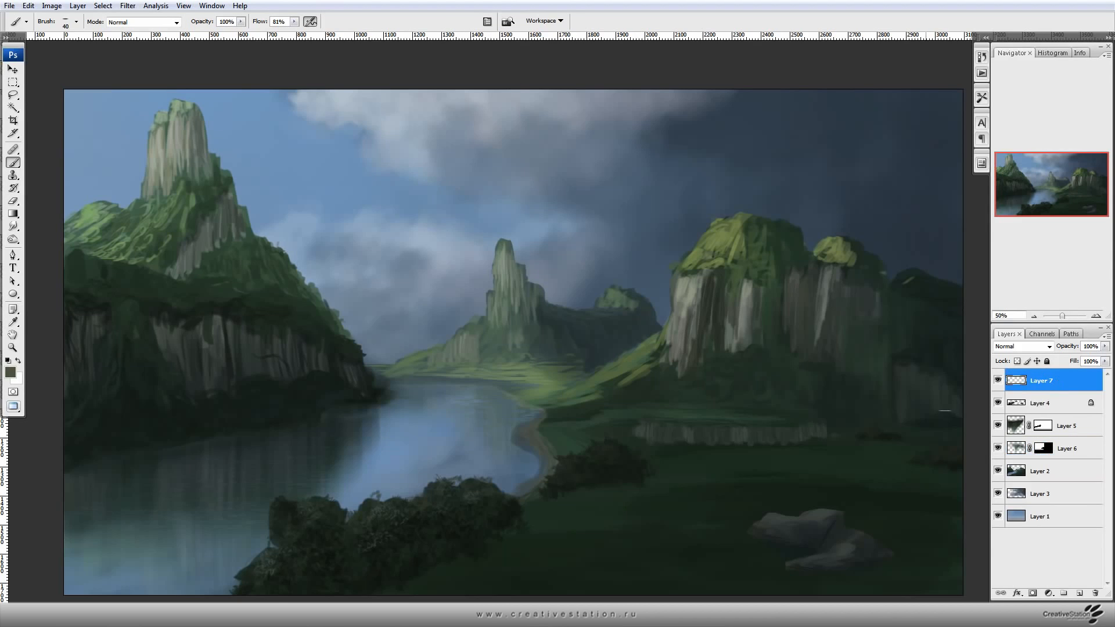
pyautogui.press('F5')
pyautogui.click(121, 237)
pyautogui.click(189, 244)
pyautogui.press('F5')
pyautogui.moveTo(260, 22); pyautogui.dragTo(285, 21)
# Add a Curves adjustment layer that brightens and warms the painting through the red, blue and RGB channels.
pyautogui.hotkey('ctrl', '-')
pyautogui.click(78, 6)
pyautogui.click(171, 118)
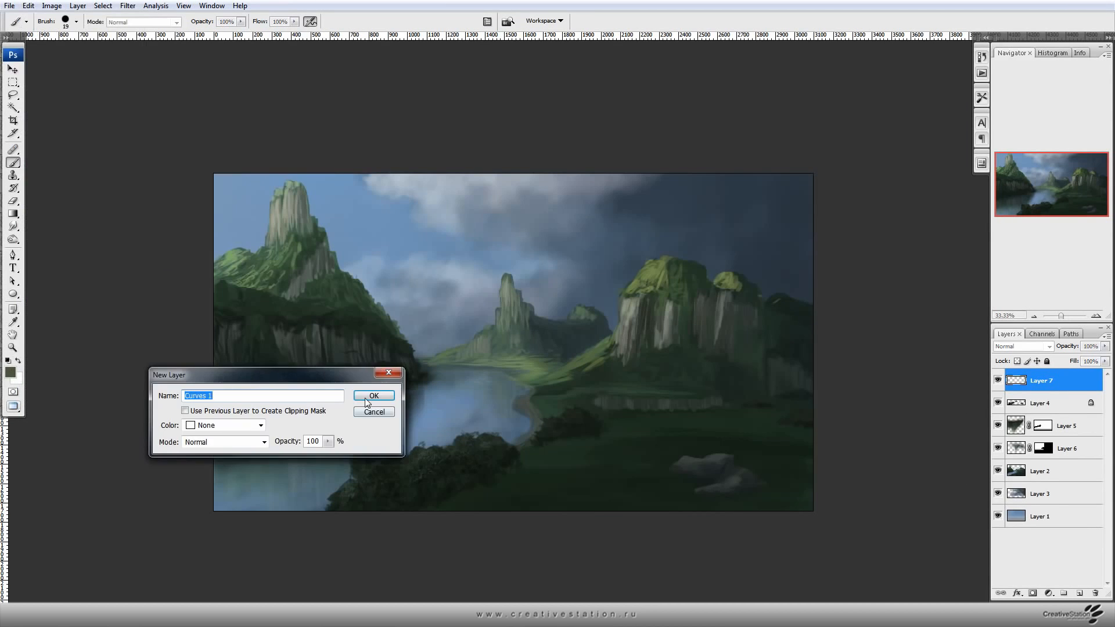
pyautogui.click(372, 394)
pyautogui.click(546, 259)
pyautogui.click(540, 280)
pyautogui.moveTo(544, 360); pyautogui.dragTo(562, 338)
pyautogui.click(546, 259)
pyautogui.click(544, 299)
pyautogui.click(546, 259)
pyautogui.click(540, 270)
pyautogui.click(674, 241)
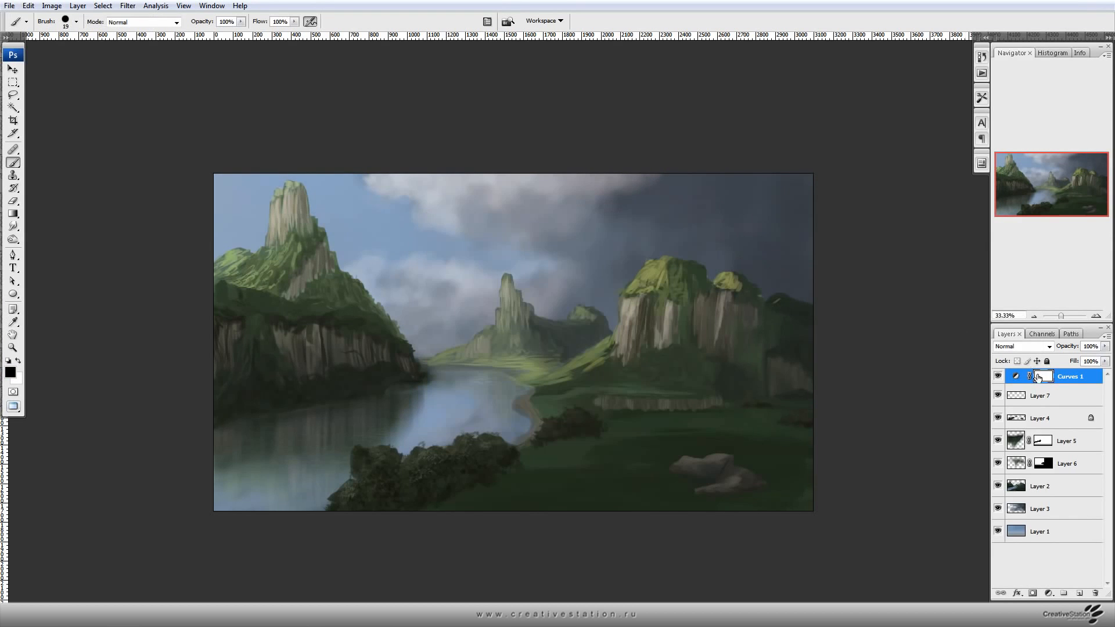
# Invert the Curves 1 mask and paint the brightening into the sunlit sky with a large soft white brush at 40% flow.
pyautogui.hotkey('ctrl', 'i')
pyautogui.press('x')
pyautogui.press('F5')
pyautogui.click(371, 248)
pyautogui.press('F5')
pyautogui.press('4')
pyautogui.press(']')
pyautogui.press(']')
pyautogui.press(']')
pyautogui.moveTo(269, 187)
pyautogui.mouseDown()
pyautogui.moveTo(337, 261)
pyautogui.moveTo(546, 314)
pyautogui.moveTo(418, 212)
pyautogui.mouseUp()
pyautogui.press('[')
pyautogui.press('[')
pyautogui.press(']')
pyautogui.press(']')
pyautogui.press(']')
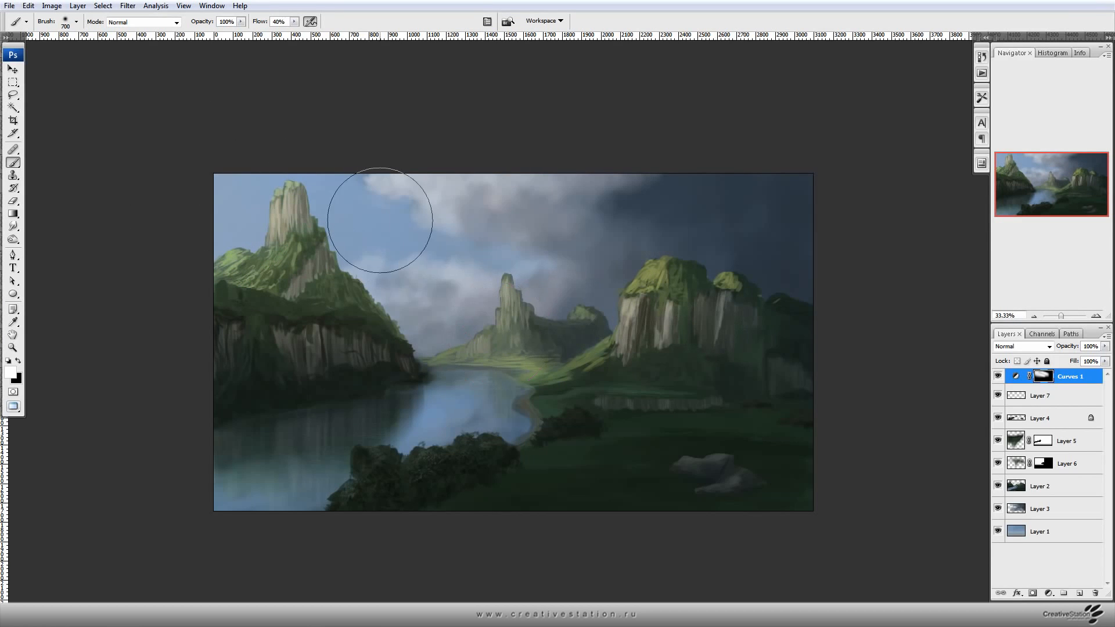
# Add a second Curves adjustment layer that darkens and cools the painting by lowering the highlights.
pyautogui.click(77, 6)
pyautogui.click(166, 119)
pyautogui.press('Return')
pyautogui.moveTo(634, 271); pyautogui.dragTo(634, 295)
pyautogui.moveTo(547, 366); pyautogui.dragTo(545, 355)
pyautogui.click(540, 259)
pyautogui.click(523, 299)
pyautogui.click(674, 242)
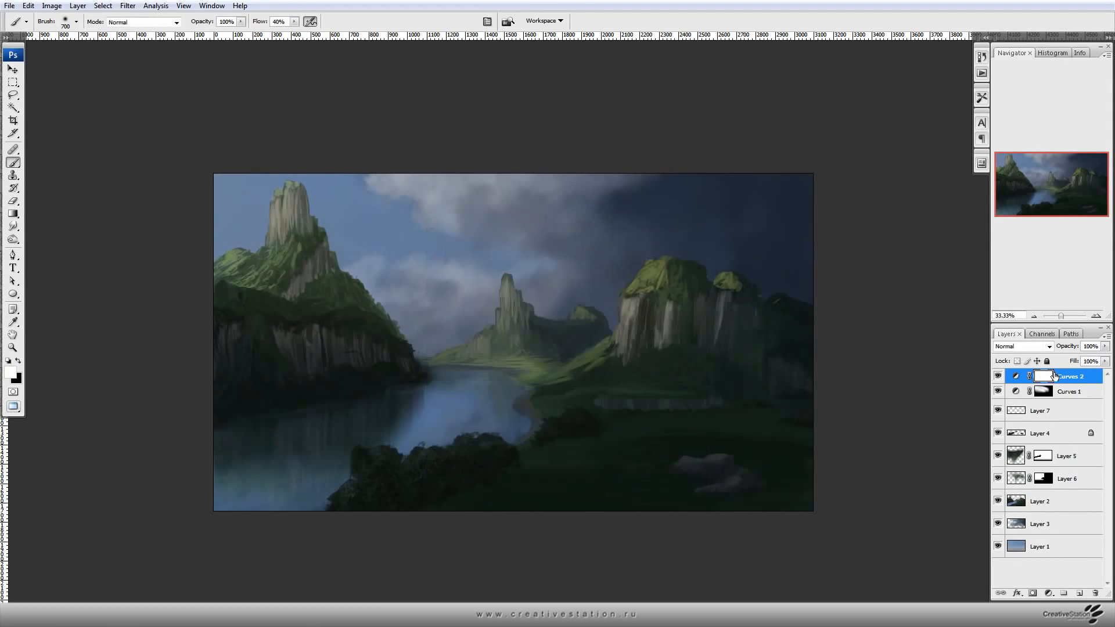
# Invert the Curves 2 mask and paint the darkening along the stormy side of the painting with an 800 px soft brush.
pyautogui.hotkey('ctrl', 'i')
pyautogui.press(']')
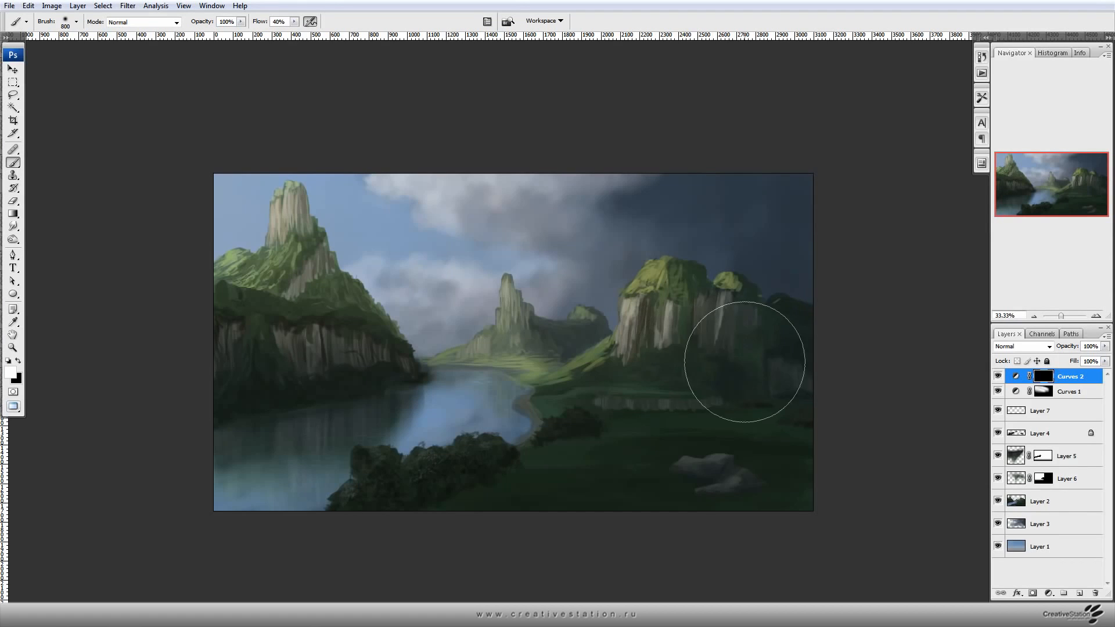
pyautogui.moveTo(836, 457)
pyautogui.mouseDown()
pyautogui.moveTo(749, 500)
pyautogui.moveTo(714, 541)
pyautogui.moveTo(444, 570)
pyautogui.moveTo(763, 173)
pyautogui.moveTo(840, 202)
pyautogui.mouseUp()
pyautogui.press(']')
pyautogui.press(']')
pyautogui.press(']')
# Paint the darkening along the canvas edge beside the left cliff with a smaller soft brush on the Curves 2 mask.
pyautogui.press('[')
pyautogui.press('[')
pyautogui.press('[')
pyautogui.press('[')
pyautogui.press('[')
pyautogui.press('[')
pyautogui.press('[')
pyautogui.press('[')
pyautogui.press('[')
pyautogui.moveTo(203, 383)
pyautogui.mouseDown()
pyautogui.moveTo(232, 352)
pyautogui.moveTo(369, 356)
pyautogui.moveTo(223, 334)
pyautogui.moveTo(209, 301)
pyautogui.mouseUp()
# Resize the soft brush and paint the darkening over the distant hill on the Curves 2 mask.
pyautogui.press(']')
pyautogui.press(']')
pyautogui.press(']')
pyautogui.press(']')
pyautogui.press(']')
pyautogui.press('[')
pyautogui.press('[')
pyautogui.press('[')
pyautogui.press('[')
pyautogui.moveTo(565, 347); pyautogui.dragTo(538, 317)
# Try to darken the foot of the distant hill with a smaller brush on the Curves 2 mask.
pyautogui.press('[')
pyautogui.press('[')
pyautogui.press('[')
pyautogui.moveTo(601, 333)
pyautogui.mouseDown()
pyautogui.moveTo(539, 362)
pyautogui.moveTo(543, 331)
pyautogui.mouseUp()
pyautogui.hotkey('ctrl', 'z')
pyautogui.press(']')
pyautogui.press(']')
pyautogui.press(']')
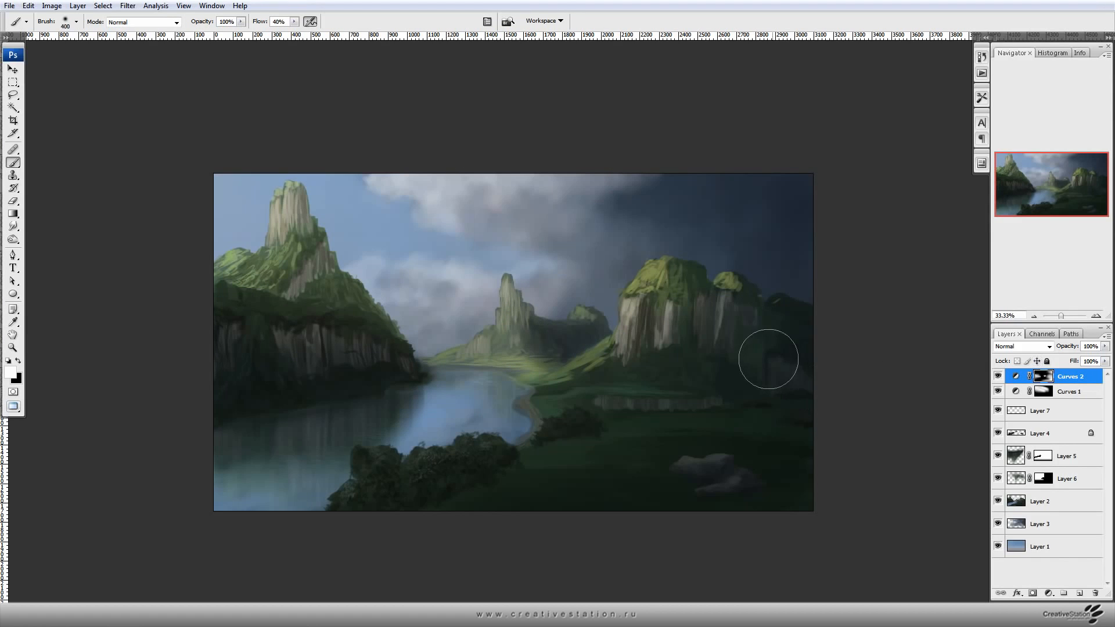
# Refine the Curves 2 adjustment by lowering its highlights and nudging the midtones, comparing the preview.
pyautogui.doubleClick(1016, 377)
pyautogui.moveTo(634, 272); pyautogui.dragTo(637, 293)
pyautogui.moveTo(551, 369); pyautogui.dragTo(548, 373)
pyautogui.click(676, 334)
pyautogui.click(689, 244)
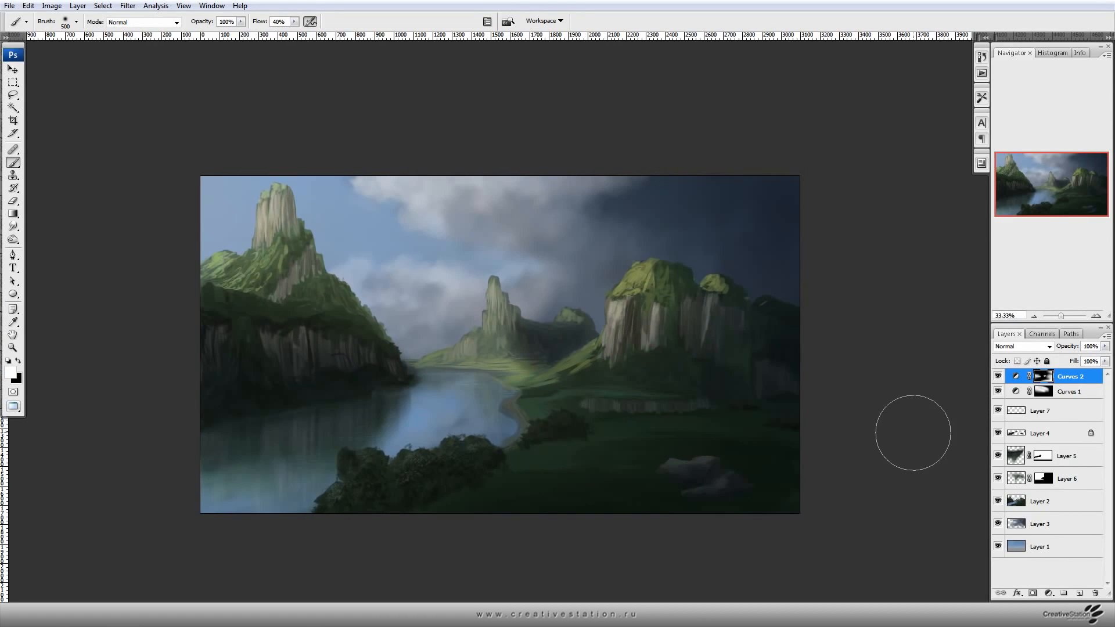
# Compare the painting with and without Curves 1 and review that adjustment's curve settings.
pyautogui.click(999, 392)
pyautogui.click(999, 393)
pyautogui.click(999, 392)
pyautogui.click(999, 392)
pyautogui.click(999, 392)
pyautogui.click(1000, 393)
pyautogui.doubleClick(1012, 395)
pyautogui.click(999, 273)
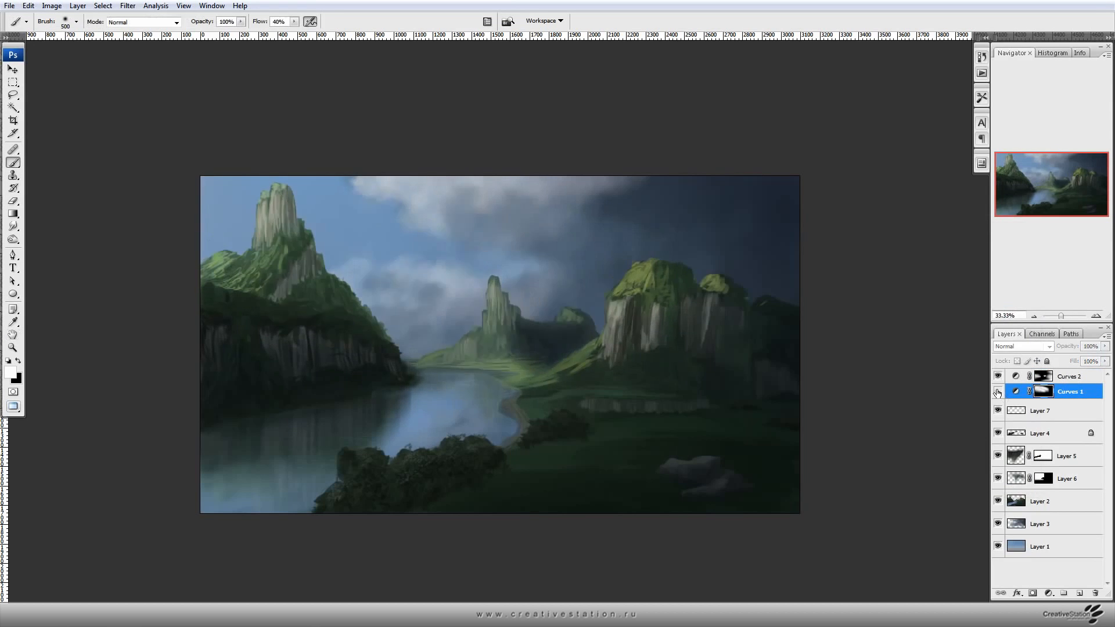
pyautogui.doubleClick(1016, 392)
pyautogui.moveTo(660, 225); pyautogui.dragTo(988, 227)
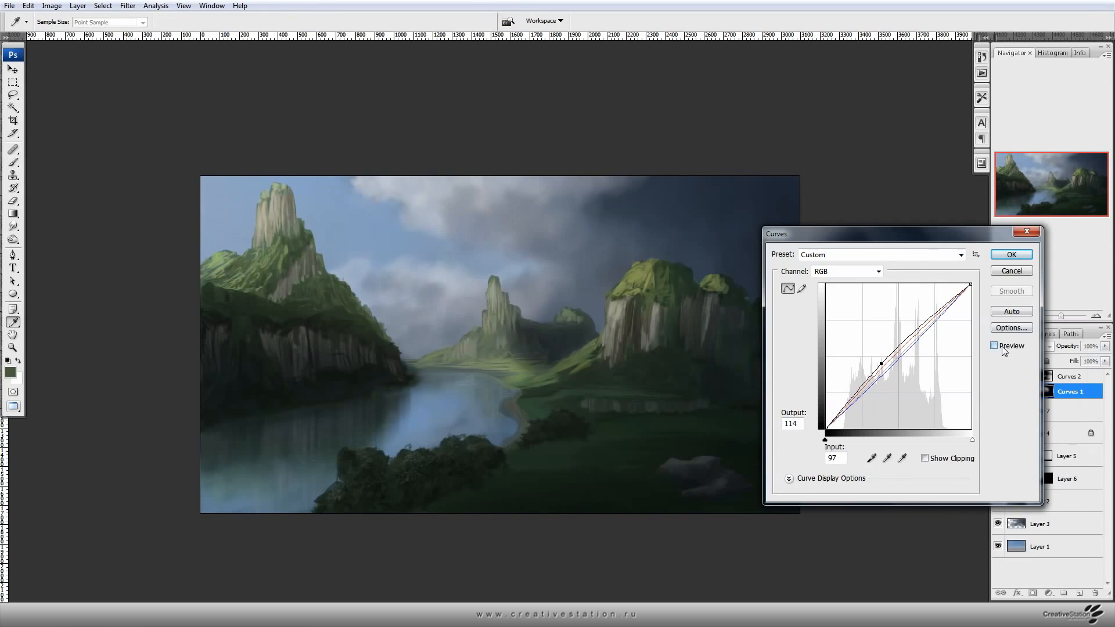
pyautogui.click(998, 244)
# Select the upper-left sky corner of Layer 1 with a Quick Mask gradient and brighten it slightly with Curves.
pyautogui.click(1049, 541)
pyautogui.press('q')
pyautogui.press('g')
pyautogui.moveTo(201, 203); pyautogui.dragTo(256, 222)
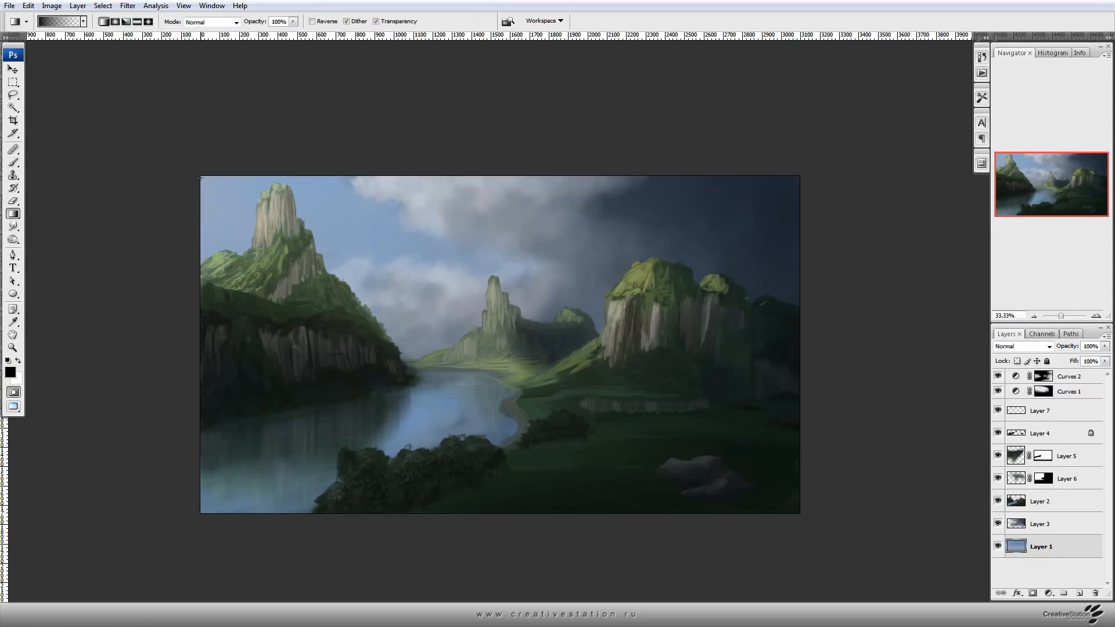
pyautogui.press('q')
pyautogui.hotkey('ctrl', 'm')
pyautogui.moveTo(424, 391); pyautogui.dragTo(424, 383)
pyautogui.press('Return')
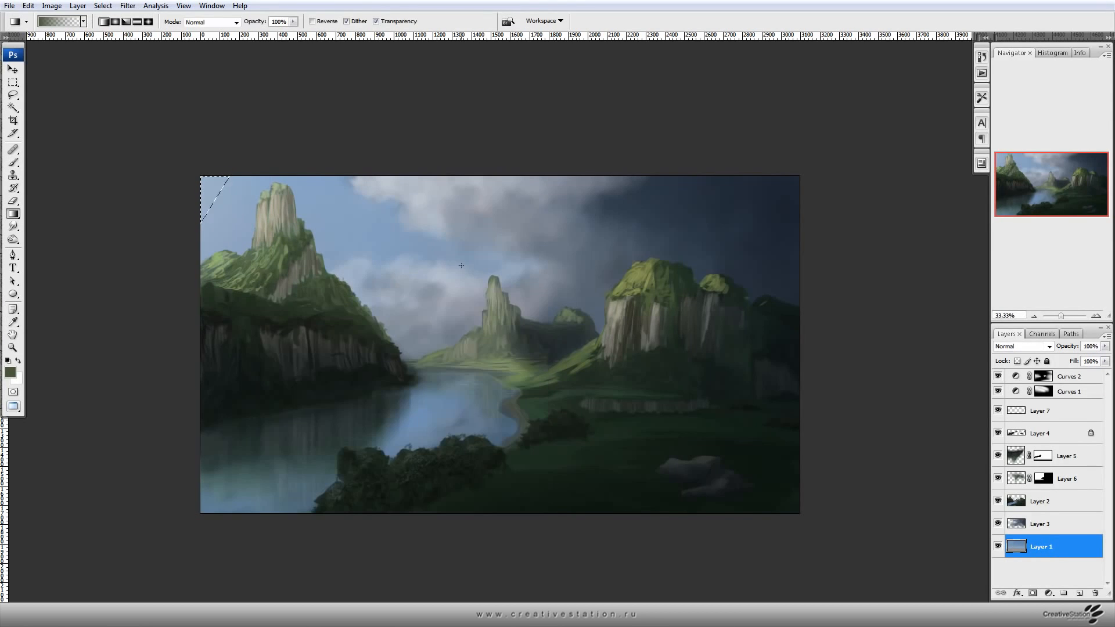
# Hide the Curves 1 and Curves 2 adjustments and sample a dark meadow green for brushwork on Layer 2.
pyautogui.moveTo(628, 385)
pyautogui.mouseDown()
pyautogui.moveTo(616, 393)
pyautogui.moveTo(635, 395)
pyautogui.mouseUp()
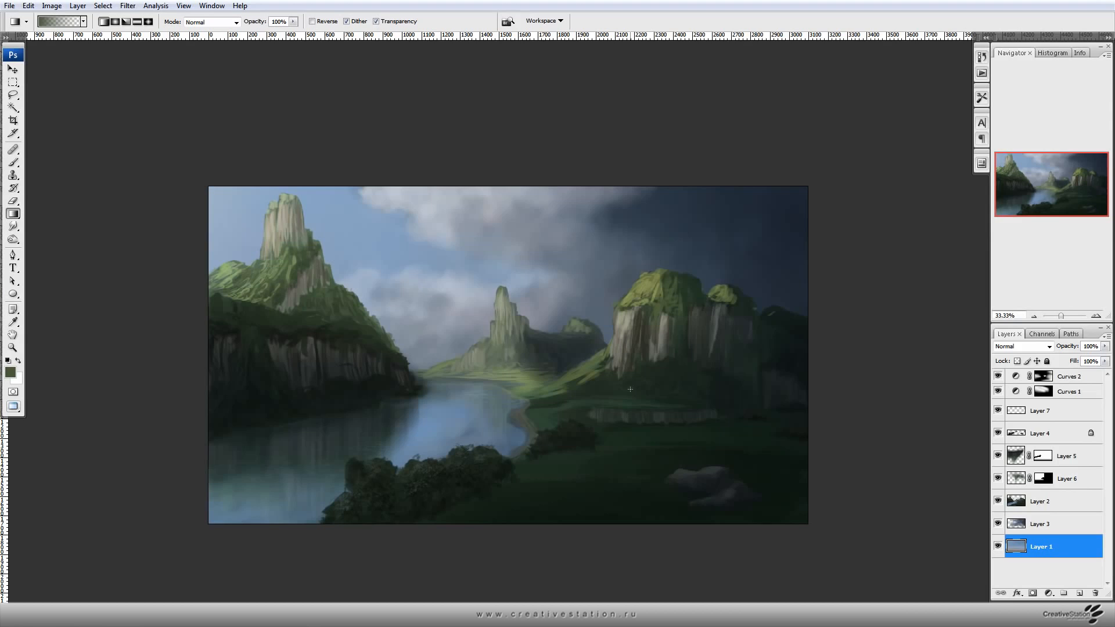
pyautogui.click(997, 376)
pyautogui.click(998, 391)
pyautogui.click(1041, 501)
pyautogui.press('F5')
pyautogui.press('b')
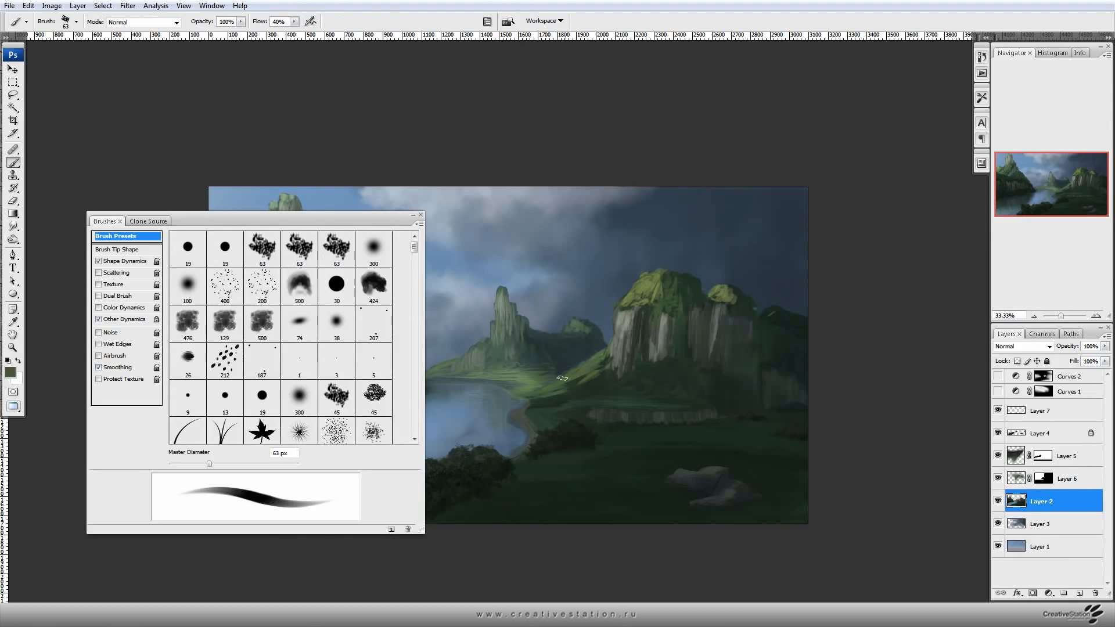
pyautogui.press('F5')
pyautogui.keyDown('alt'); pyautogui.click(609, 468); pyautogui.keyUp('alt')
pyautogui.keyDown('ctrl'); pyautogui.click(684, 435); pyautogui.keyUp('ctrl')
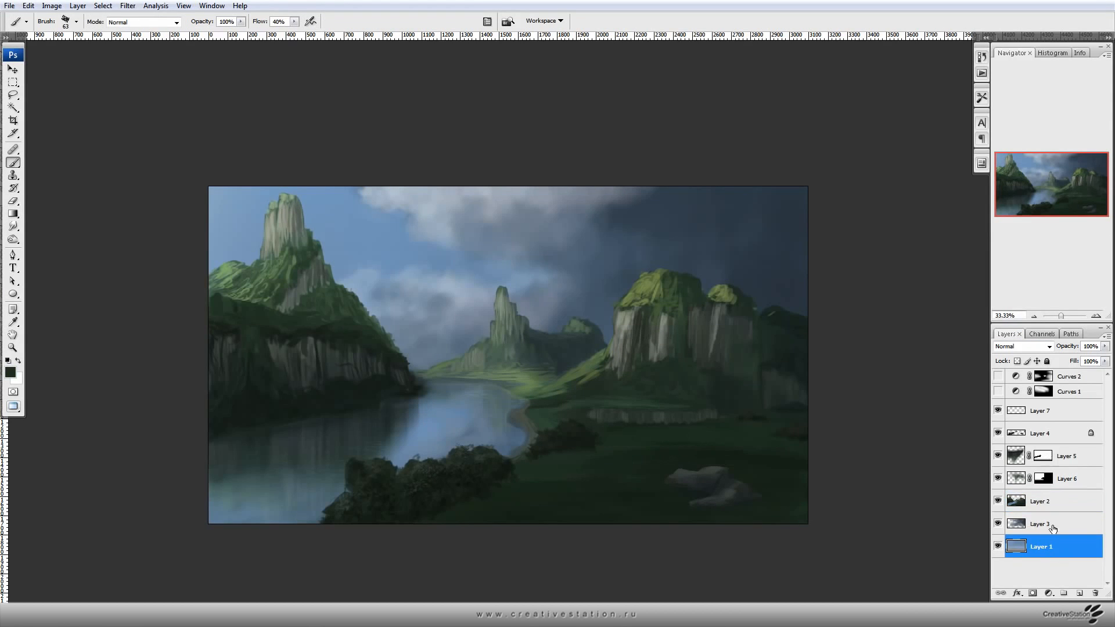
pyautogui.click(1041, 501)
# Try another textured brush preset at 50 px and check its tip shape and scattering options.
pyautogui.press('F5')
pyautogui.click(337, 395)
pyautogui.press('F5')
pyautogui.press('F5')
pyautogui.press('F5')
pyautogui.press('F5')
pyautogui.click(117, 250)
pyautogui.click(118, 272)
pyautogui.press('F5')
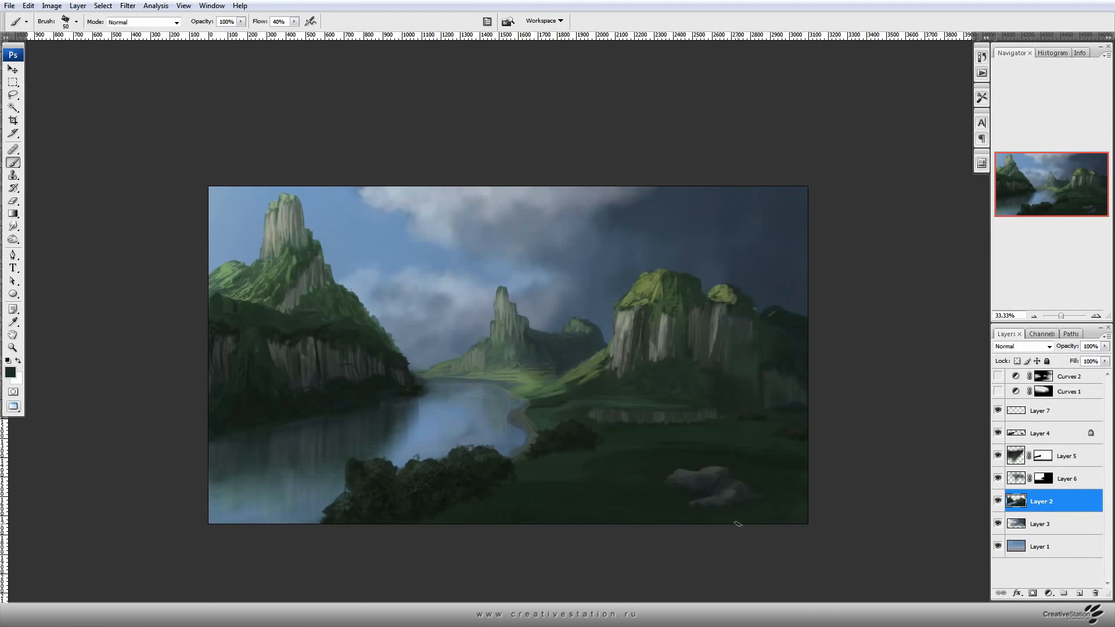
# Switch to a different brush tip, adjust its size and paint sampled dark green on the grass beside the foreground bushes.
pyautogui.hotkey('ctrl', '+')
pyautogui.moveTo(742, 570); pyautogui.dragTo(642, 468)
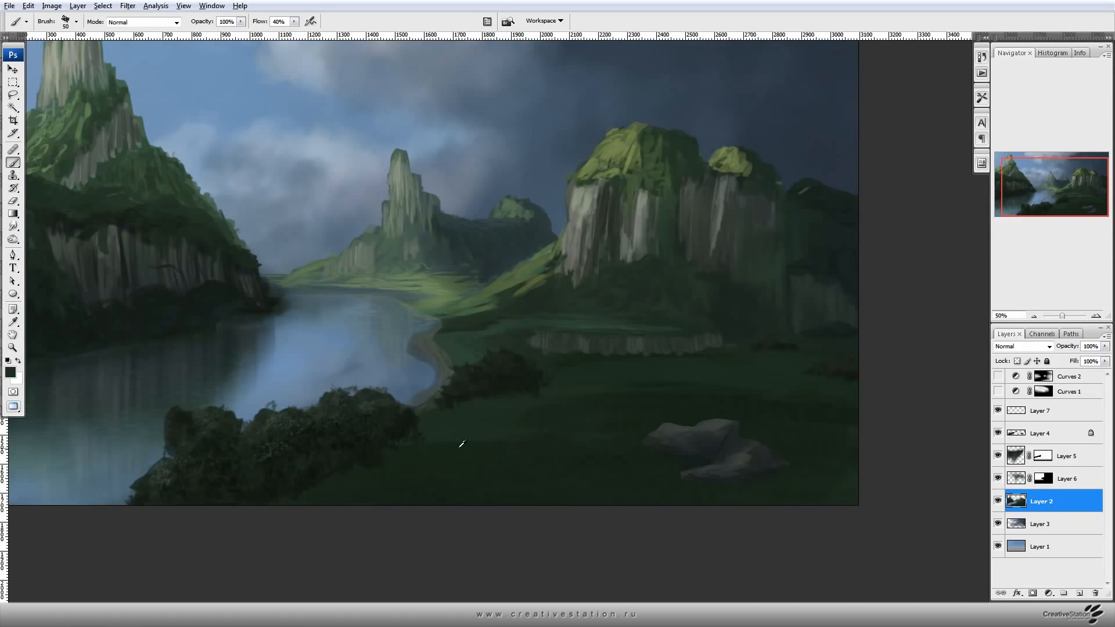
pyautogui.press('F5')
pyautogui.click(118, 238)
pyautogui.click(290, 308)
pyautogui.press('F5')
pyautogui.press('[')
pyautogui.press('[')
pyautogui.press('[')
pyautogui.press('[')
pyautogui.press(']')
pyautogui.press(']')
pyautogui.press(']')
pyautogui.press(']')
pyautogui.press(']')
pyautogui.keyDown('alt'); pyautogui.click(418, 459); pyautogui.keyUp('alt')
pyautogui.moveTo(401, 467); pyautogui.dragTo(431, 478)
# Choose a near-black shade and a round brush tip, and paint dark strokes across the grass below the foreground bushes.
pyautogui.keyDown('alt'); pyautogui.click(400, 456); pyautogui.keyUp('alt')
pyautogui.click(10, 372)
pyautogui.click(89, 389)
pyautogui.click(325, 244)
pyautogui.press('F5')
pyautogui.click(187, 250)
pyautogui.click(137, 251)
pyautogui.press('F5')
pyautogui.press(']')
pyautogui.press(']')
pyautogui.moveTo(371, 449); pyautogui.dragTo(281, 492)
# Darken the small shoreline bush and the low bushes at the meadow's far-right edge, reducing the brush to 40 px.
pyautogui.press('[')
pyautogui.press('[')
pyautogui.moveTo(493, 394)
pyautogui.mouseDown()
pyautogui.moveTo(476, 401)
pyautogui.moveTo(489, 396)
pyautogui.mouseUp()
pyautogui.press('[')
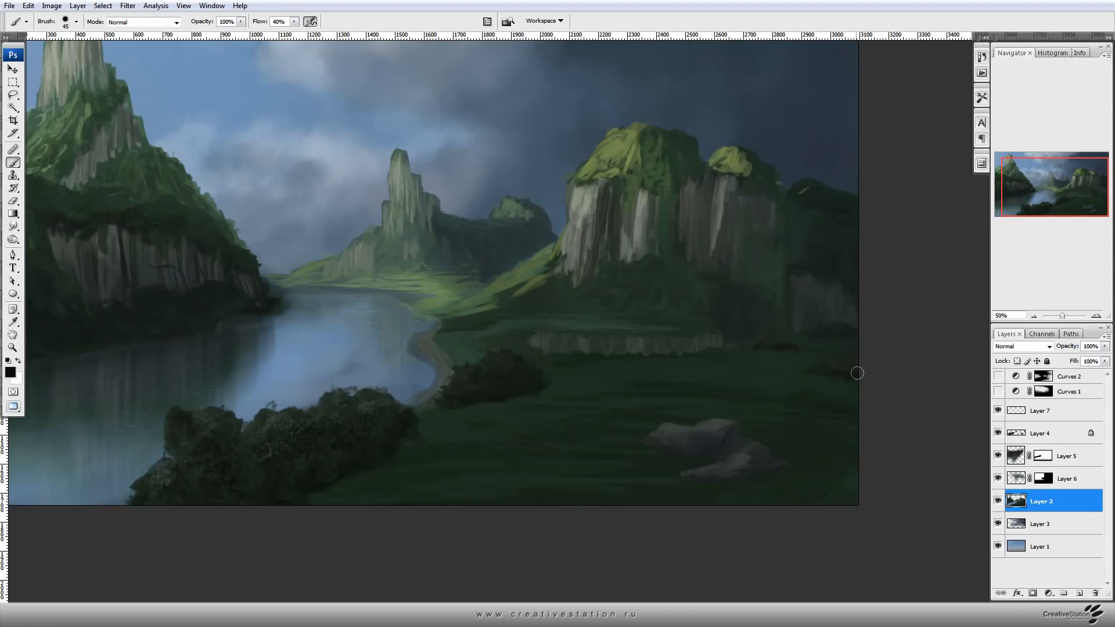
pyautogui.press('[')
pyautogui.press('[')
pyautogui.press(']')
pyautogui.press(']')
pyautogui.press('[')
pyautogui.press('[')
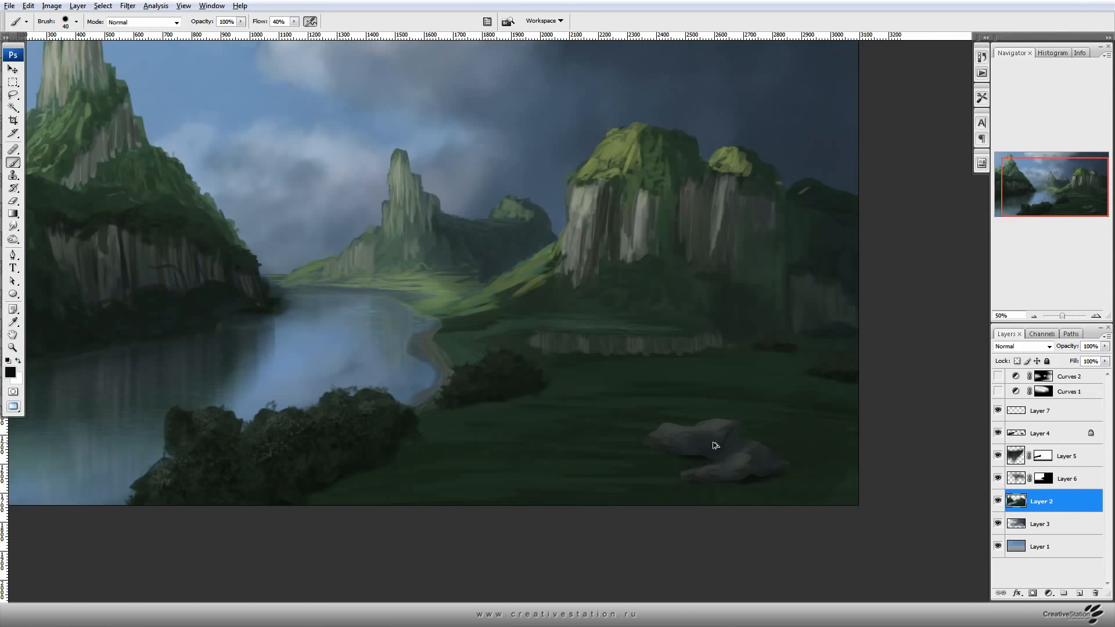
# Shade the right cliff below its small grassy cap with a near-black colour, using a 30 px brush at 20% flow.
pyautogui.keyDown('alt'); pyautogui.click(667, 412); pyautogui.keyUp('alt')
pyautogui.click(10, 372)
pyautogui.click(222, 343)
pyautogui.click(326, 242)
pyautogui.press('[')
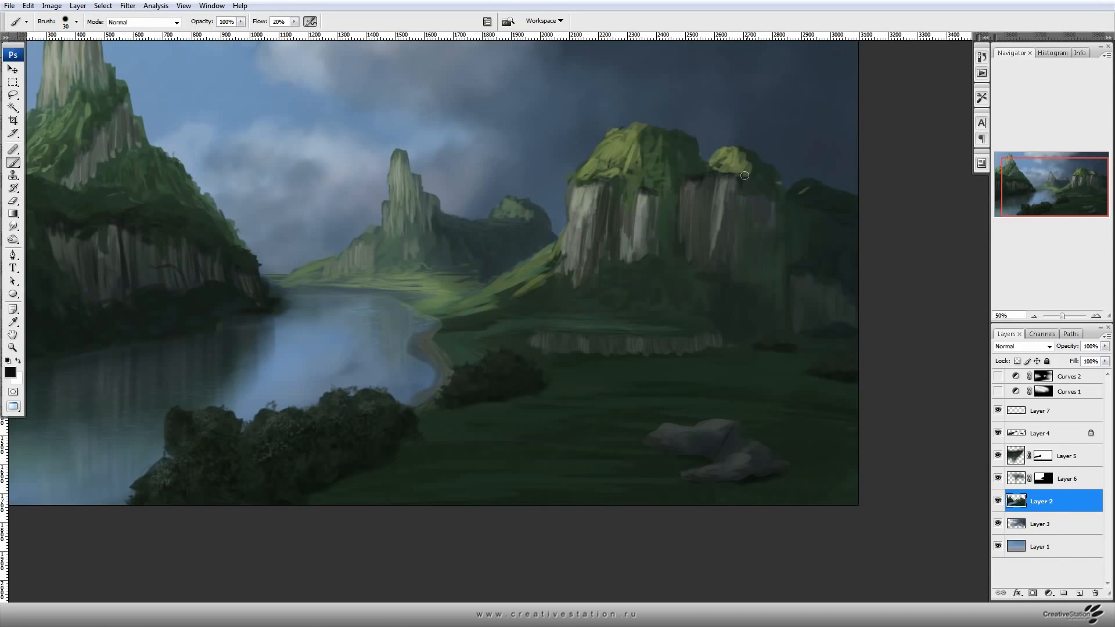
# Choose a fine 9 px brush tip for detail work on the cliffs.
pyautogui.moveTo(598, 273); pyautogui.dragTo(751, 317)
pyautogui.moveTo(496, 301); pyautogui.dragTo(620, 315)
pyautogui.press('F5')
pyautogui.click(112, 237)
pyautogui.click(301, 246)
pyautogui.press('F5')
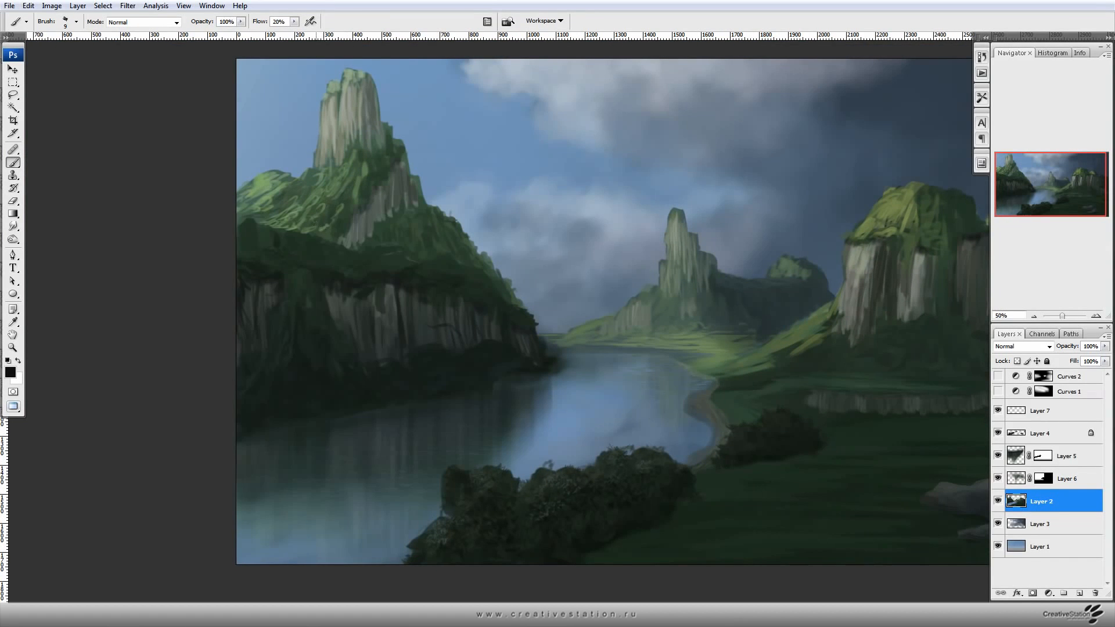
# Adjust the fine brush's tip settings, set it to 10 px and touch up the low rock ledge behind the meadow.
pyautogui.press('F5')
pyautogui.click(126, 271)
pyautogui.click(128, 250)
pyautogui.click(208, 464)
pyautogui.click(143, 309)
pyautogui.press('F5')
pyautogui.press('F5')
pyautogui.press('F5')
pyautogui.moveTo(469, 317); pyautogui.dragTo(315, 345)
pyautogui.moveTo(892, 418); pyautogui.dragTo(812, 395)
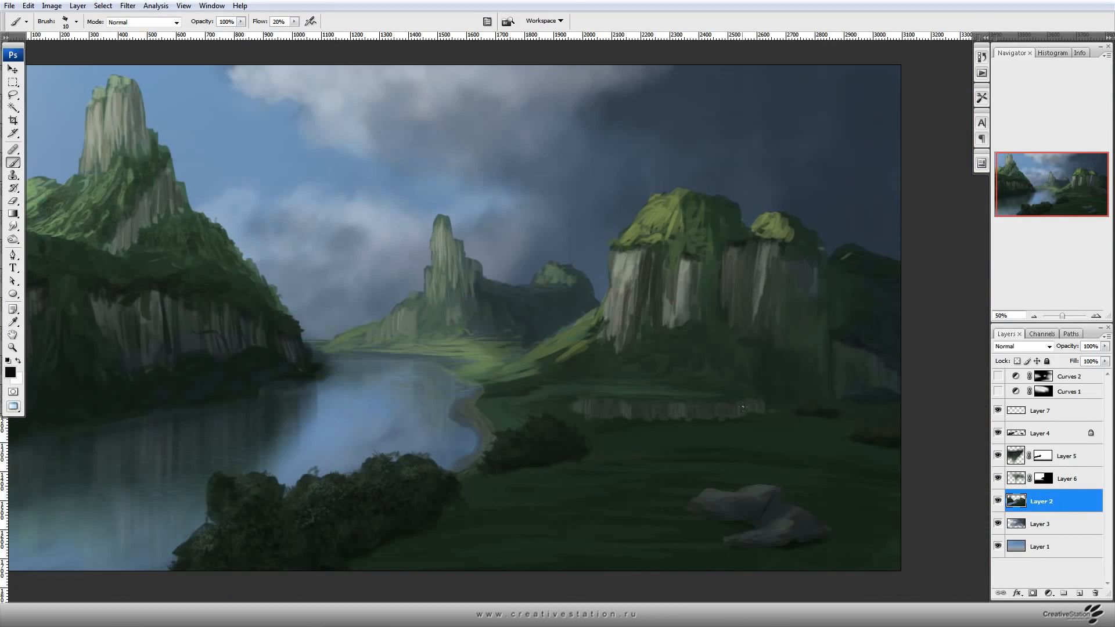
# Turn the Curves 1 and Curves 2 adjustments back on over the whole painting.
pyautogui.hotkey('ctrl', '-')
pyautogui.hotkey('ctrl', '+')
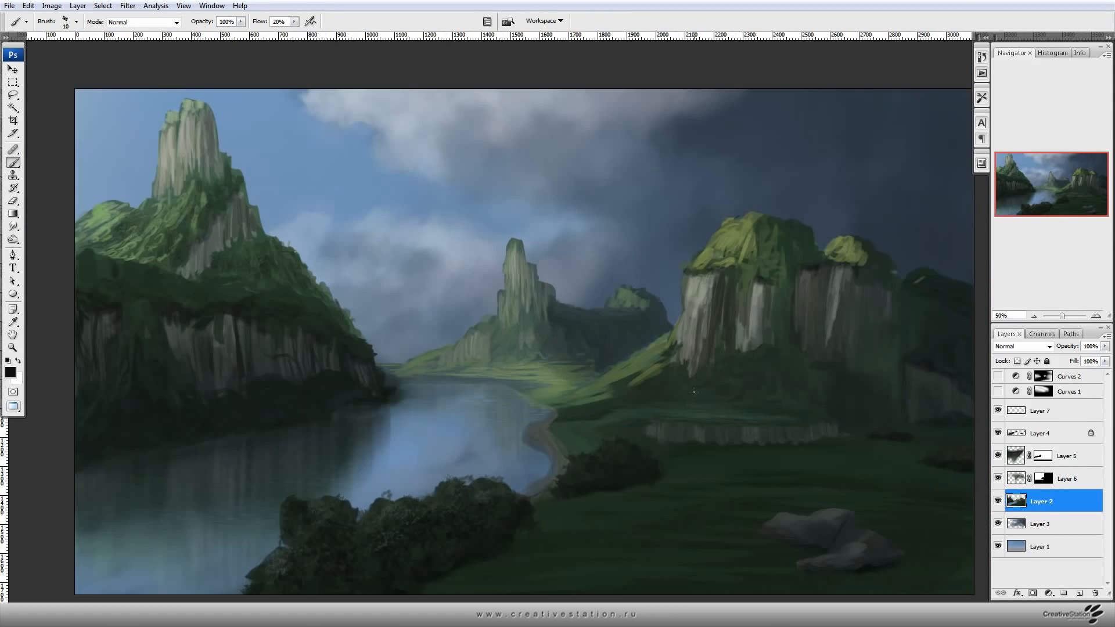
pyautogui.moveTo(997, 391); pyautogui.dragTo(996, 381)
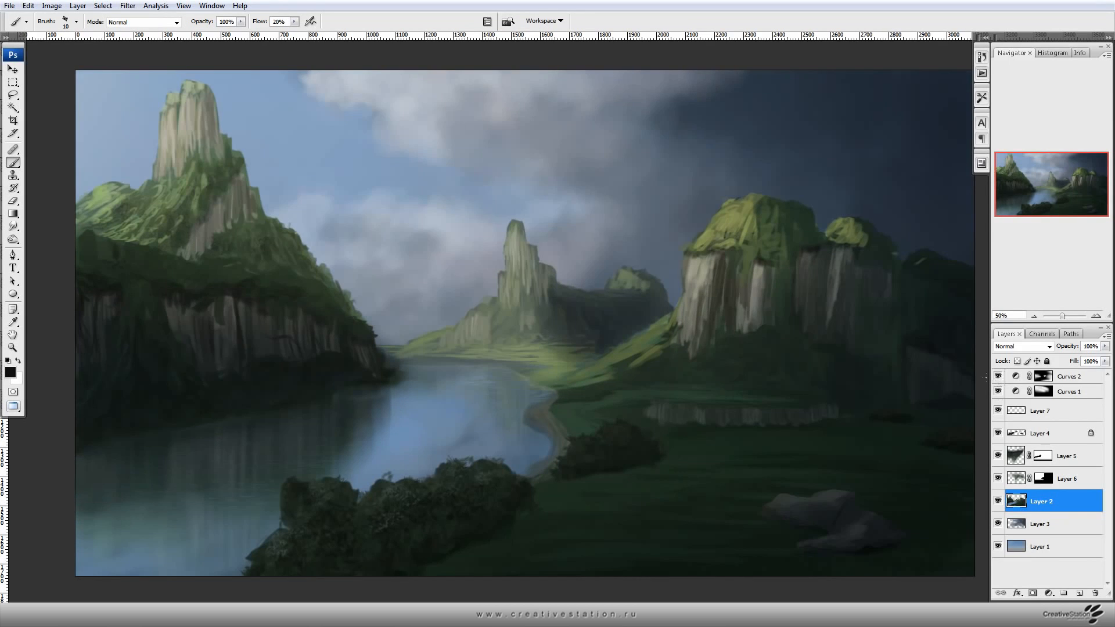